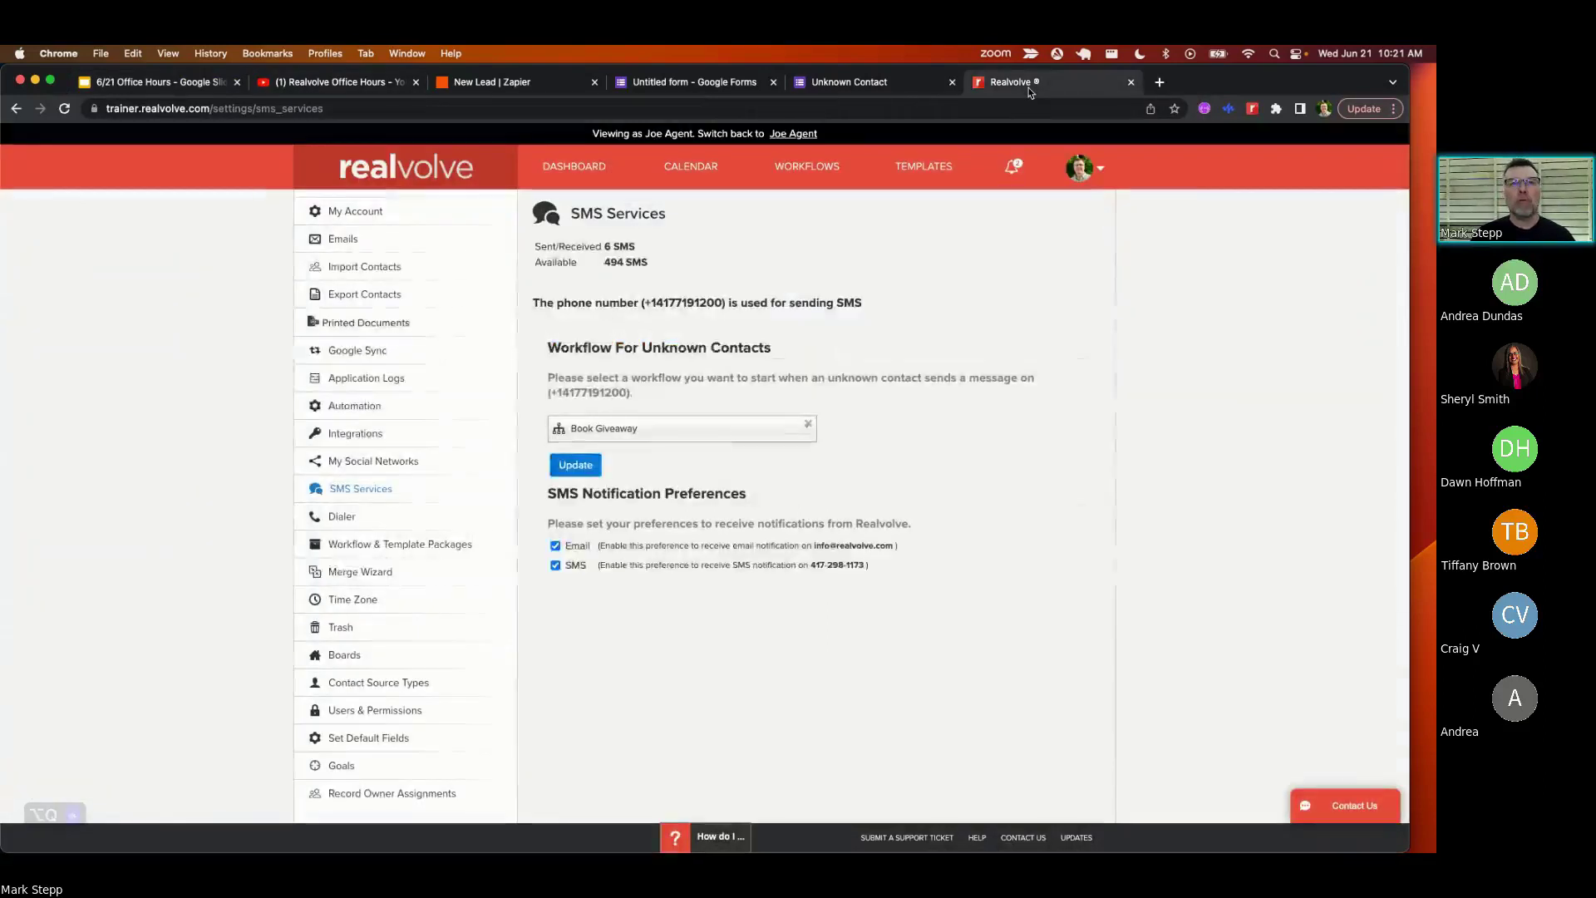
# - Switch to the Realvolve SMS Services settings page, where Book Giveaway handles unknown contacts
pyautogui.click(1030, 88)
# - Confirm Book Giveaway as the unknown-contact workflow, then go to the Workflows page
pyautogui.click(660, 438)
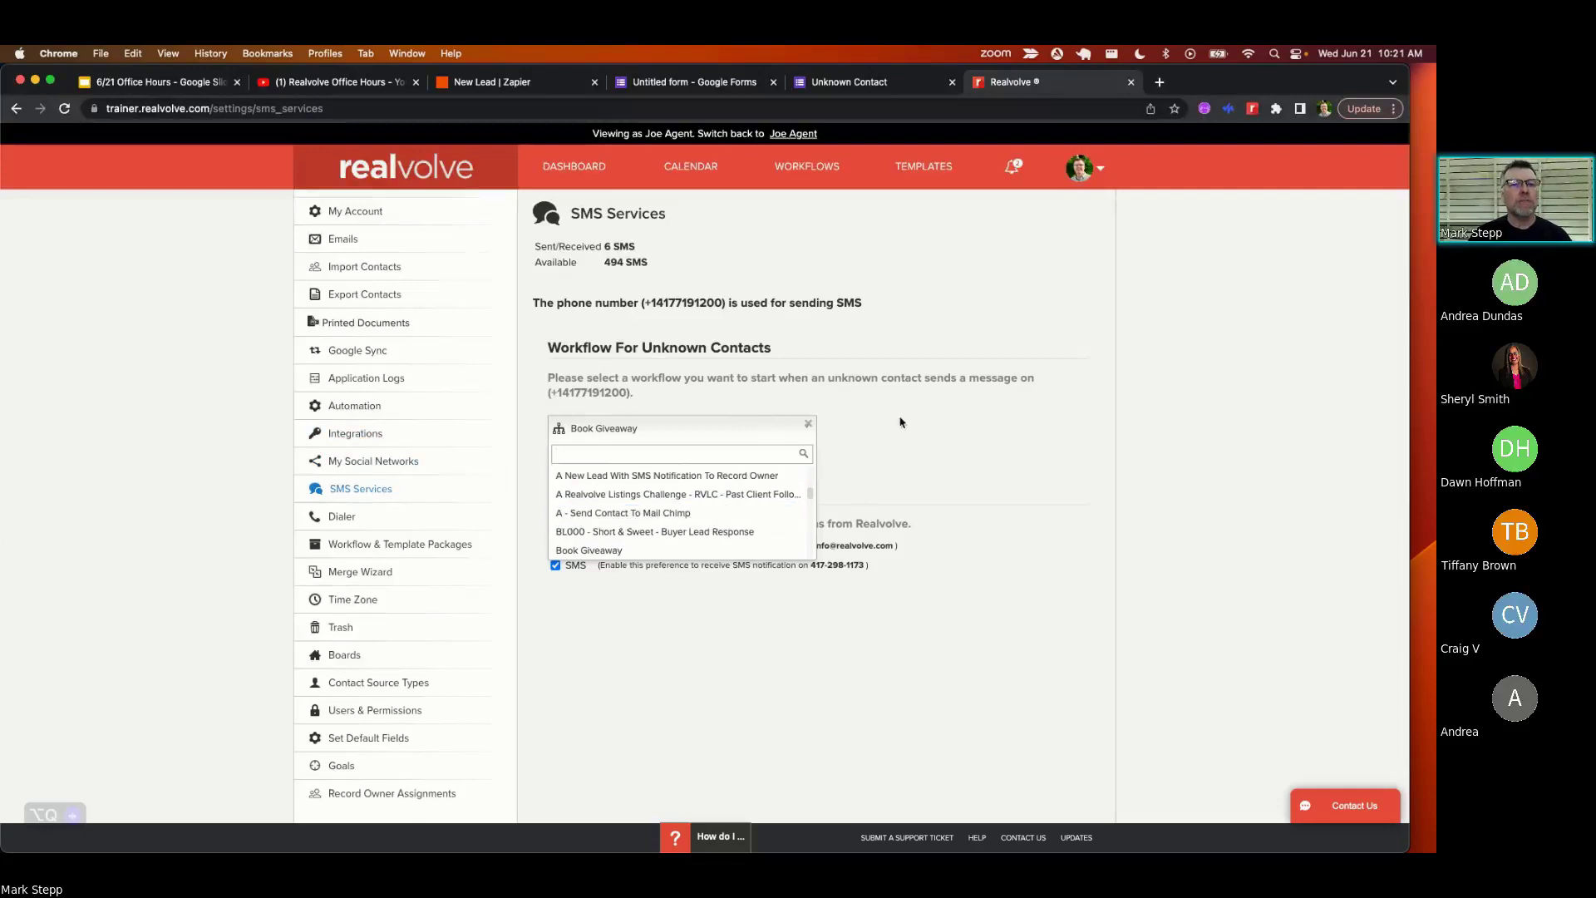
pyautogui.scroll(-1, 750, 504)
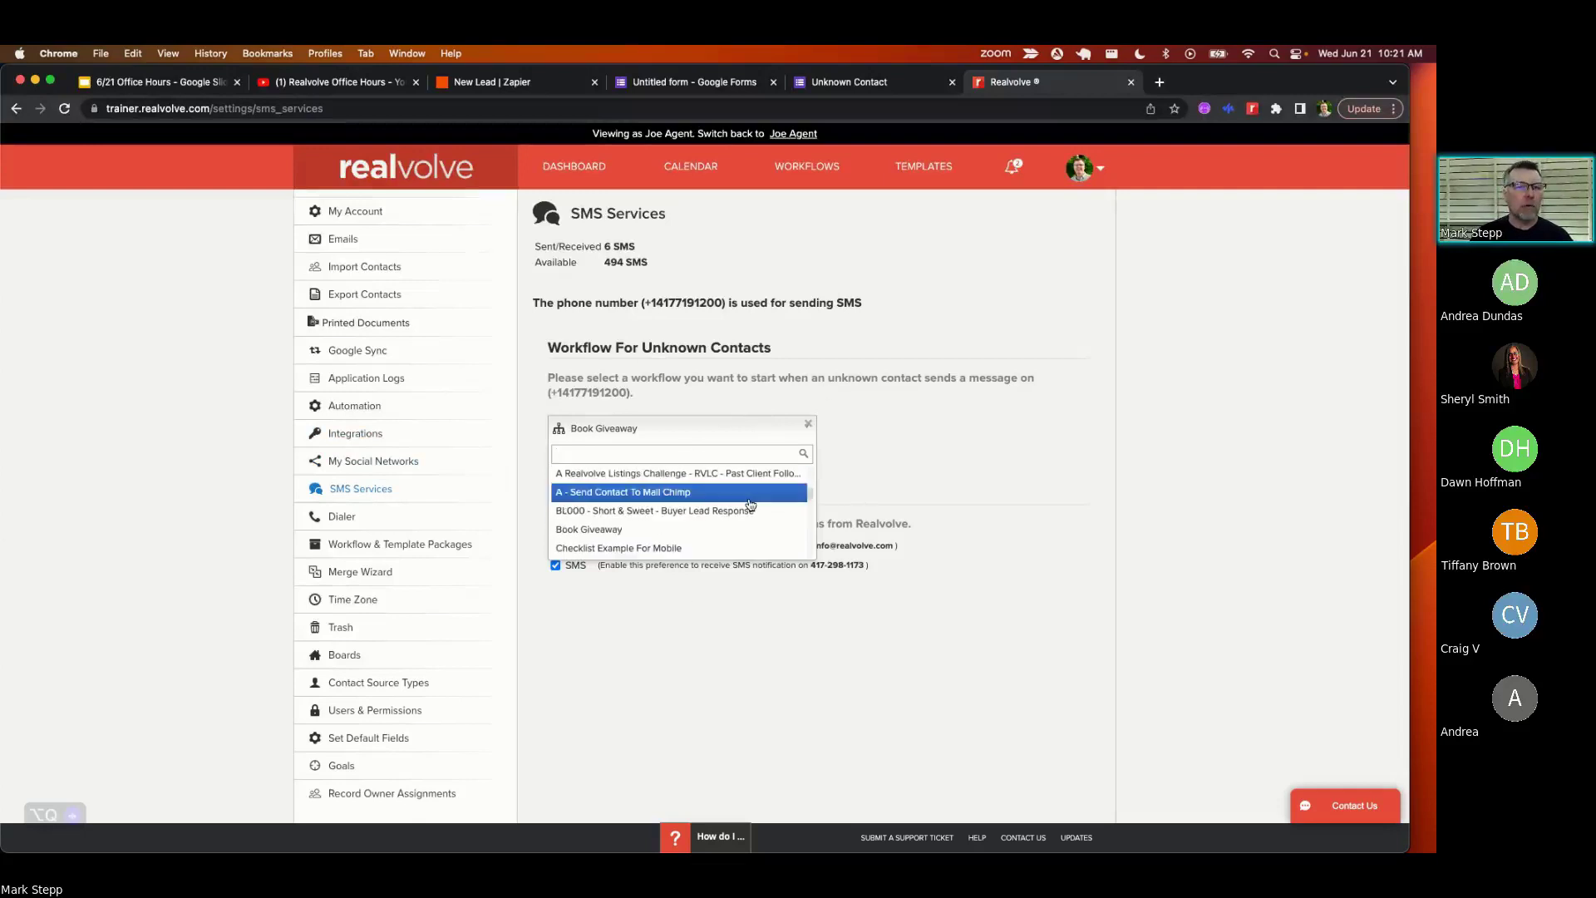
pyautogui.click(851, 447)
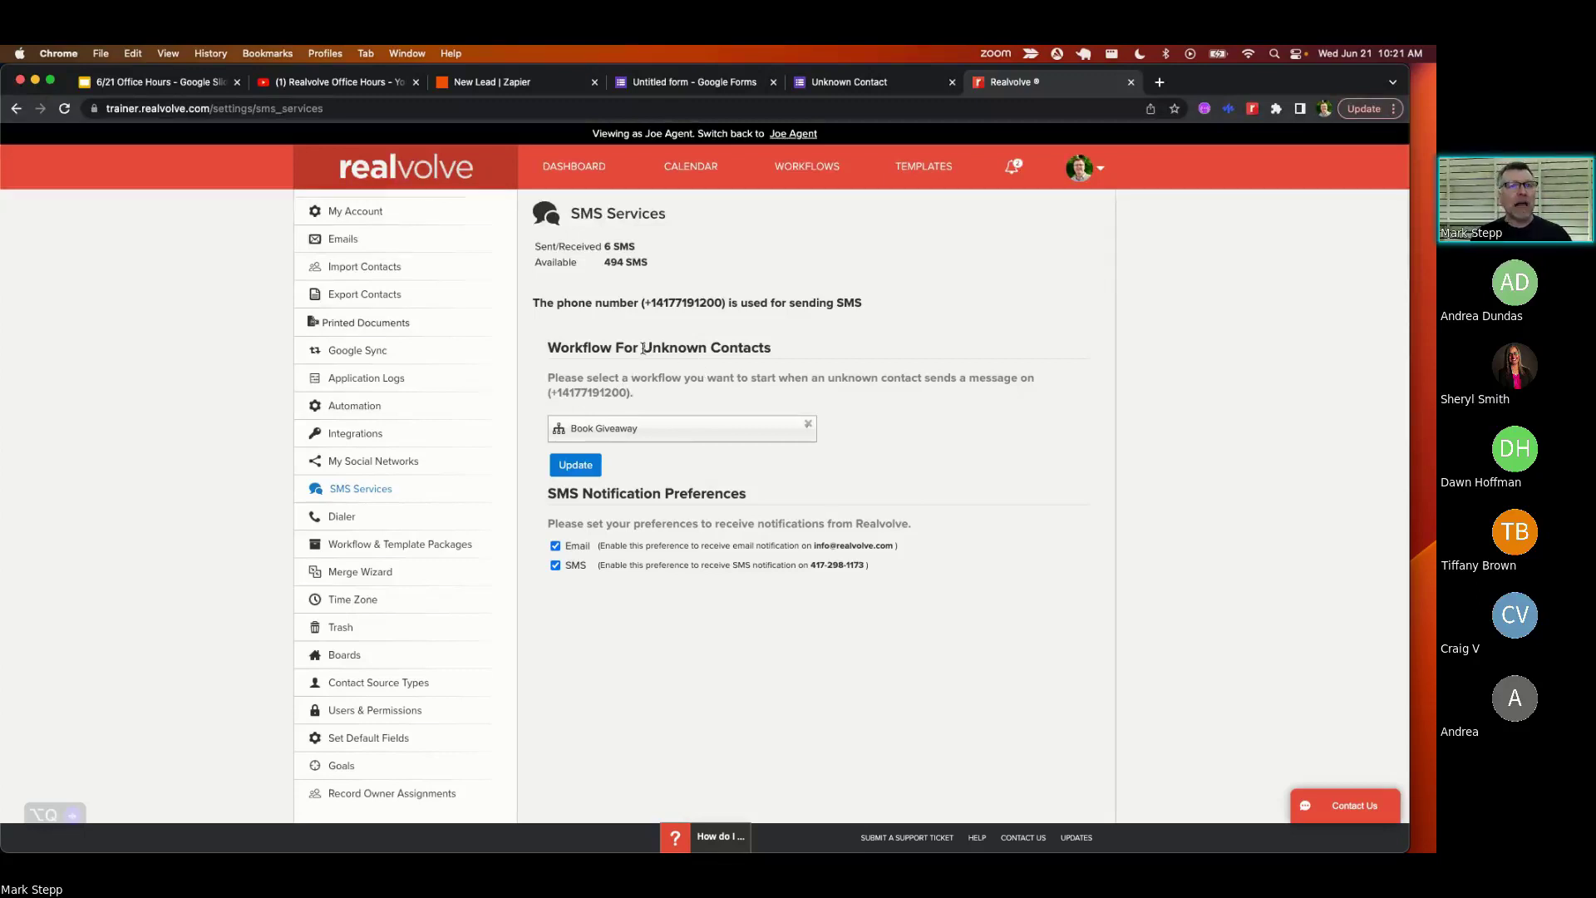
pyautogui.moveTo(641, 348); pyautogui.dragTo(766, 345)
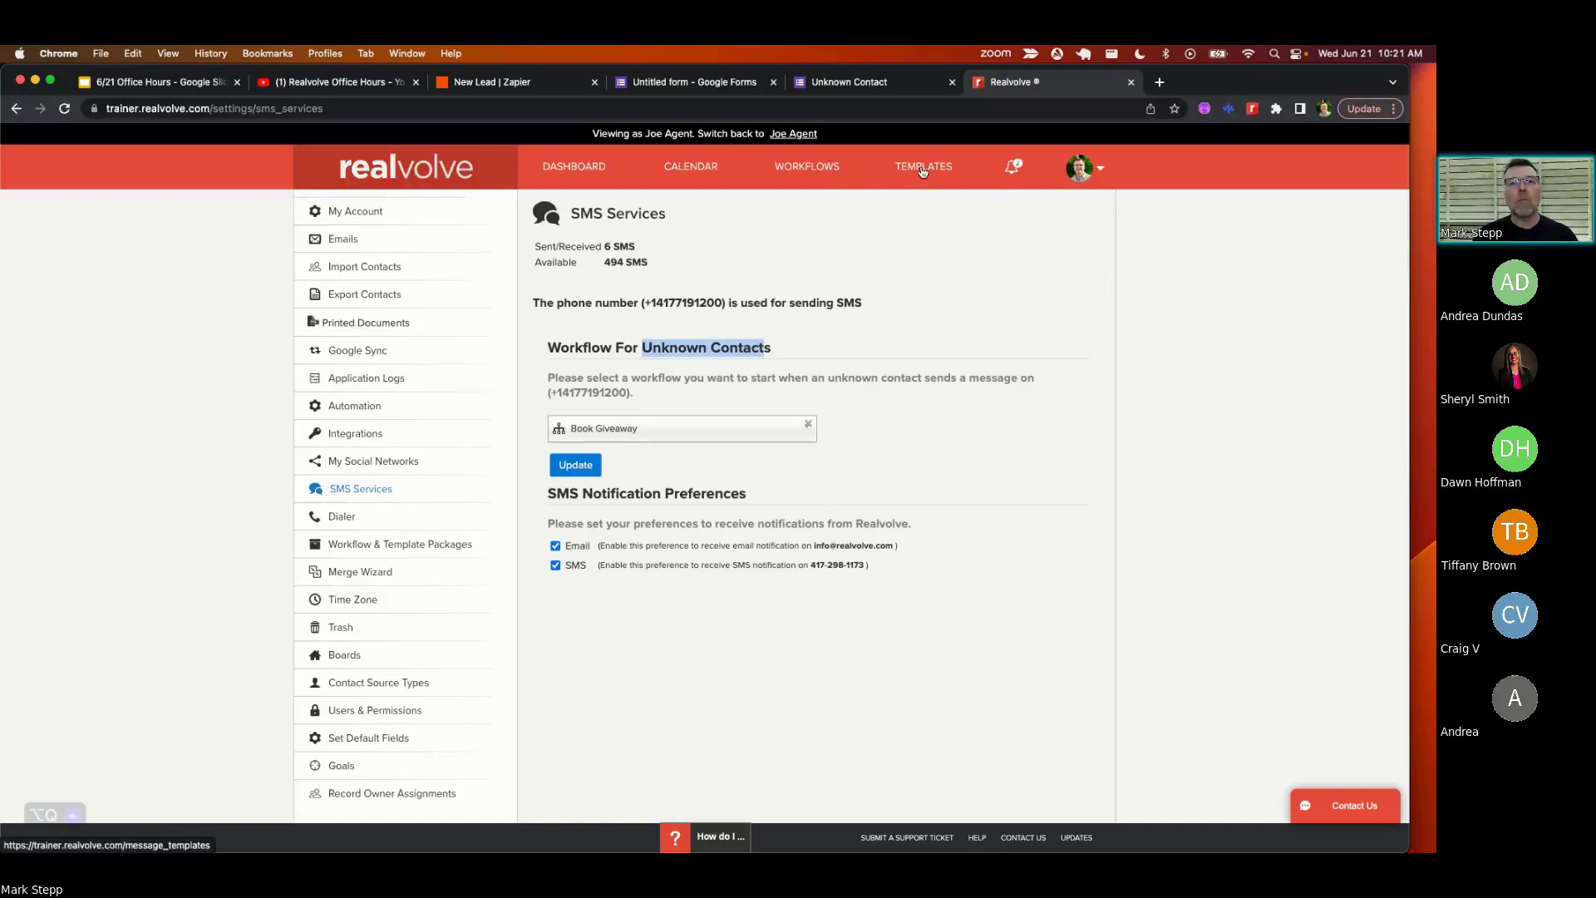
pyautogui.click(802, 171)
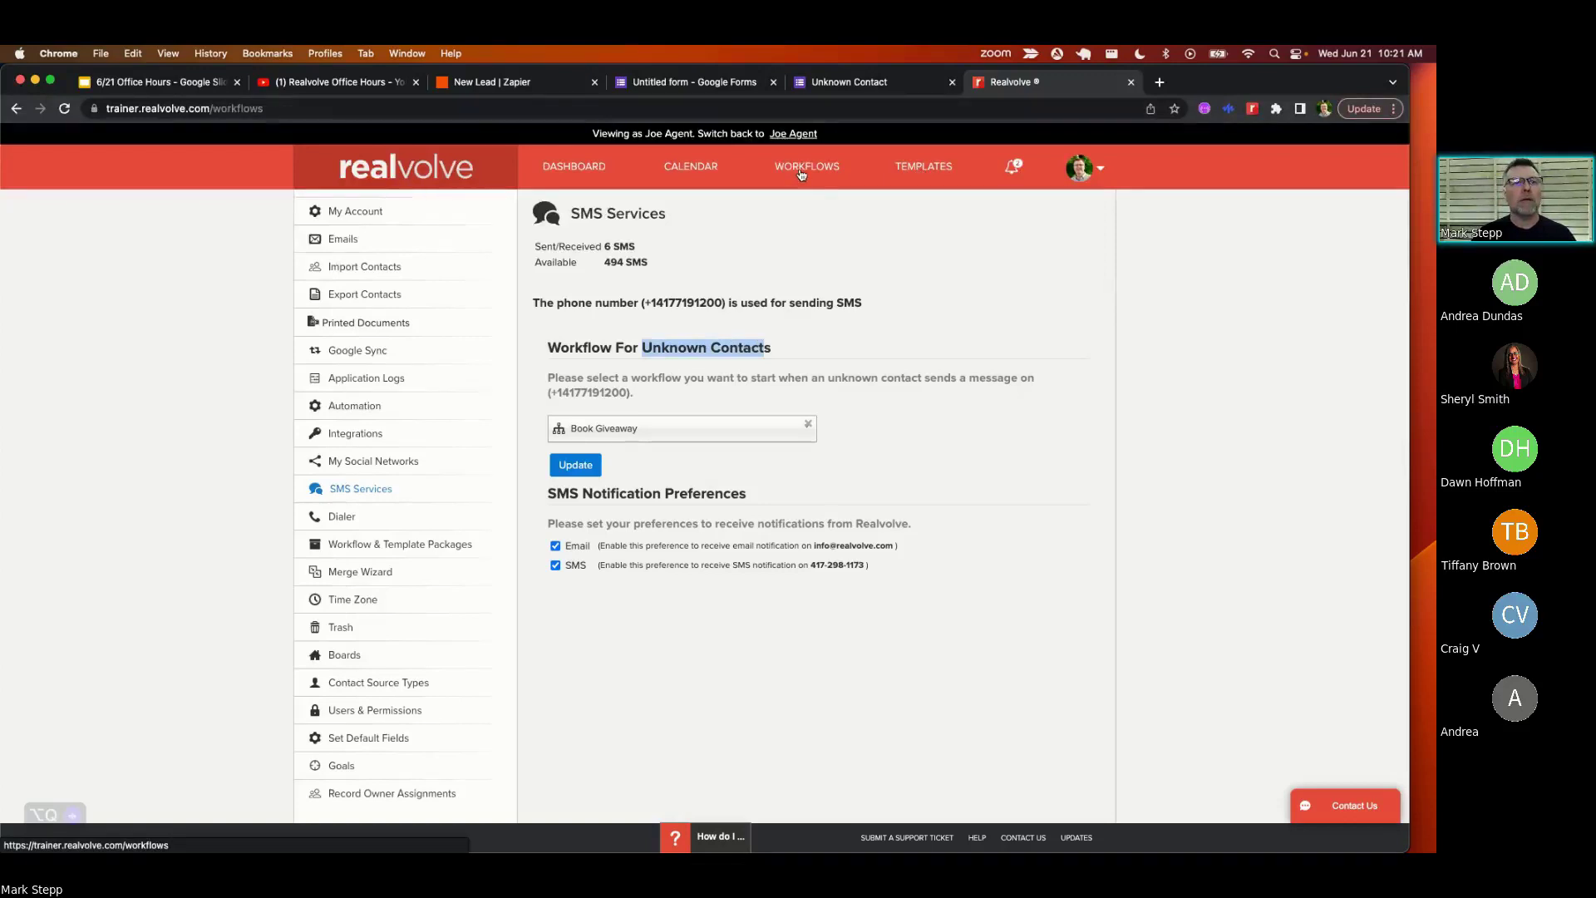
# - Search the workflow list for 'b' and open the Book Giveaway workflow
pyautogui.click(403, 213)
pyautogui.write('book')
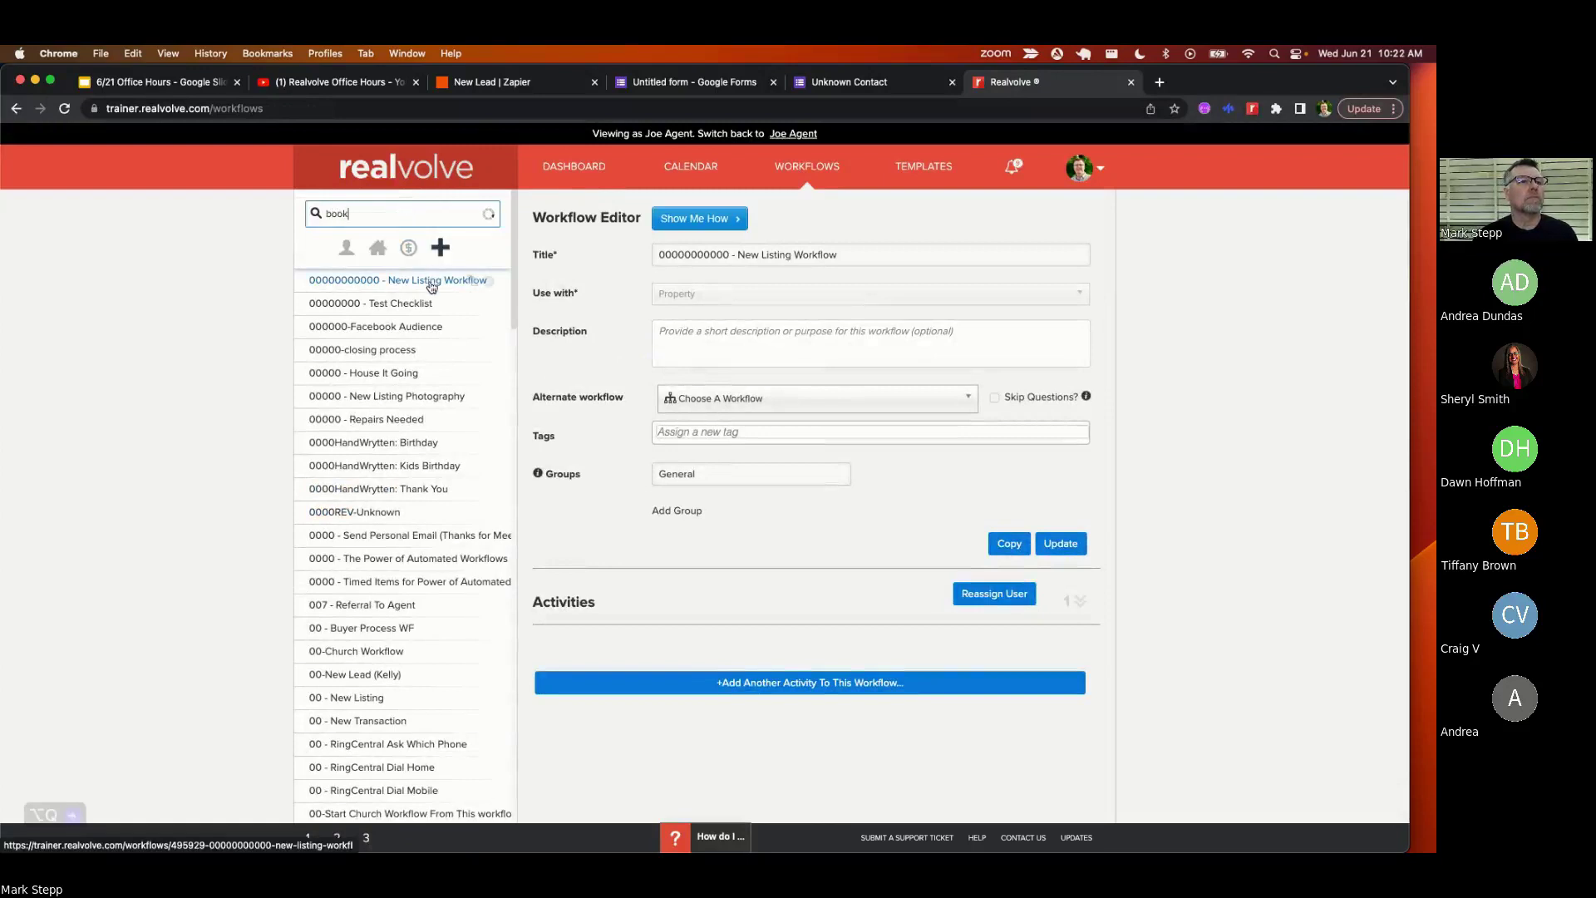
pyautogui.click(337, 281)
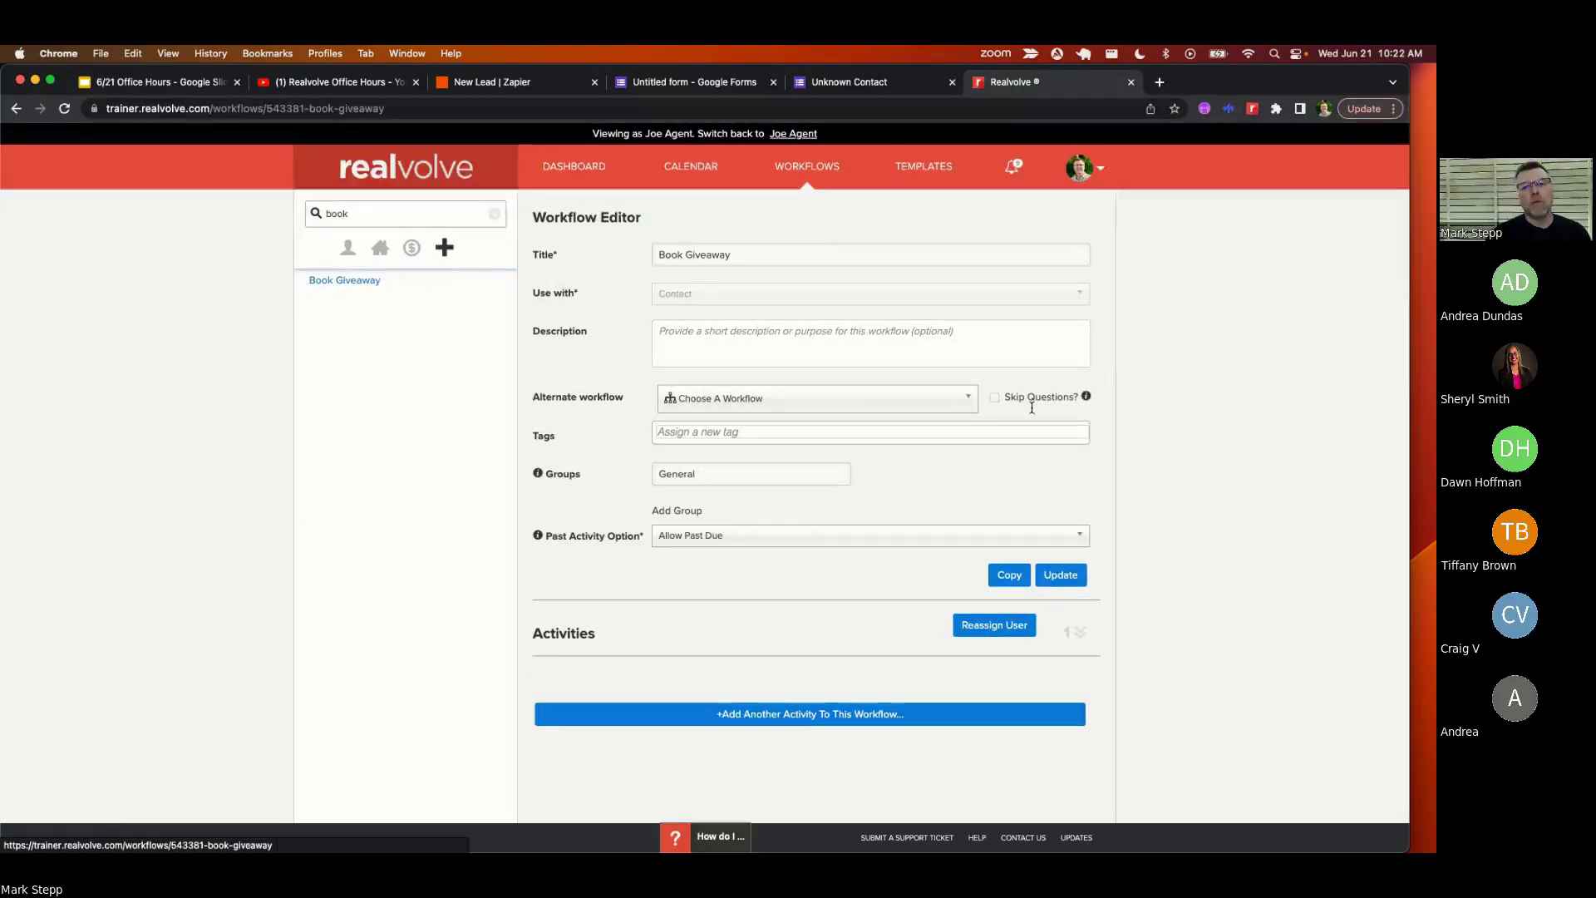
# - Expand the workflow's activities and open the Send Book Giveaway Link activity
pyautogui.click(1080, 632)
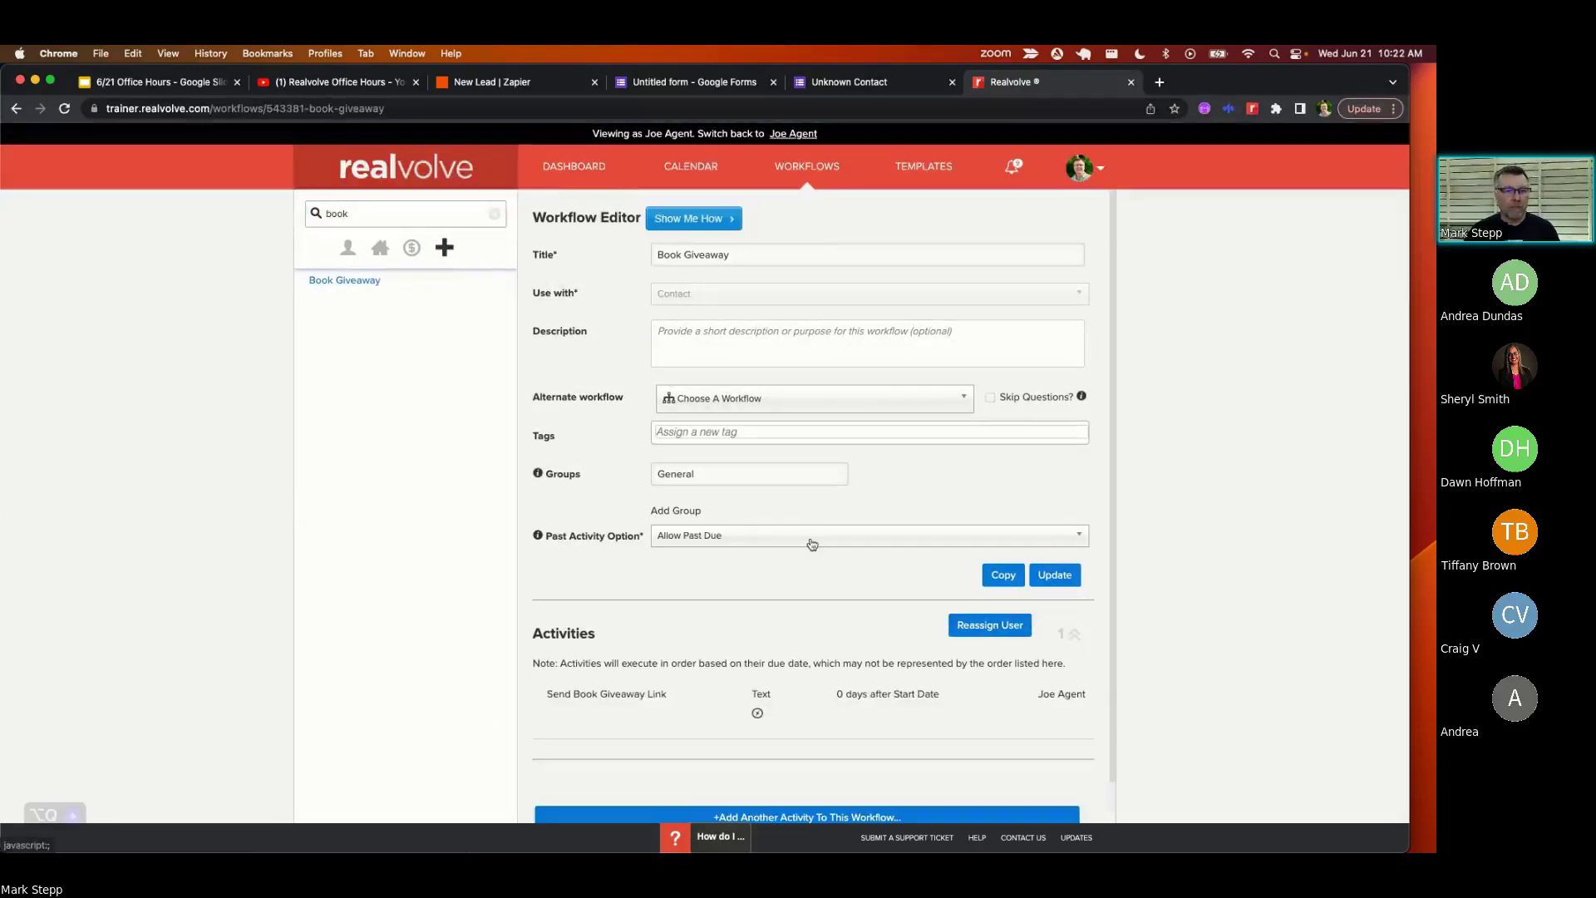
pyautogui.scroll(-2, 812, 545)
pyautogui.moveTo(607, 665)
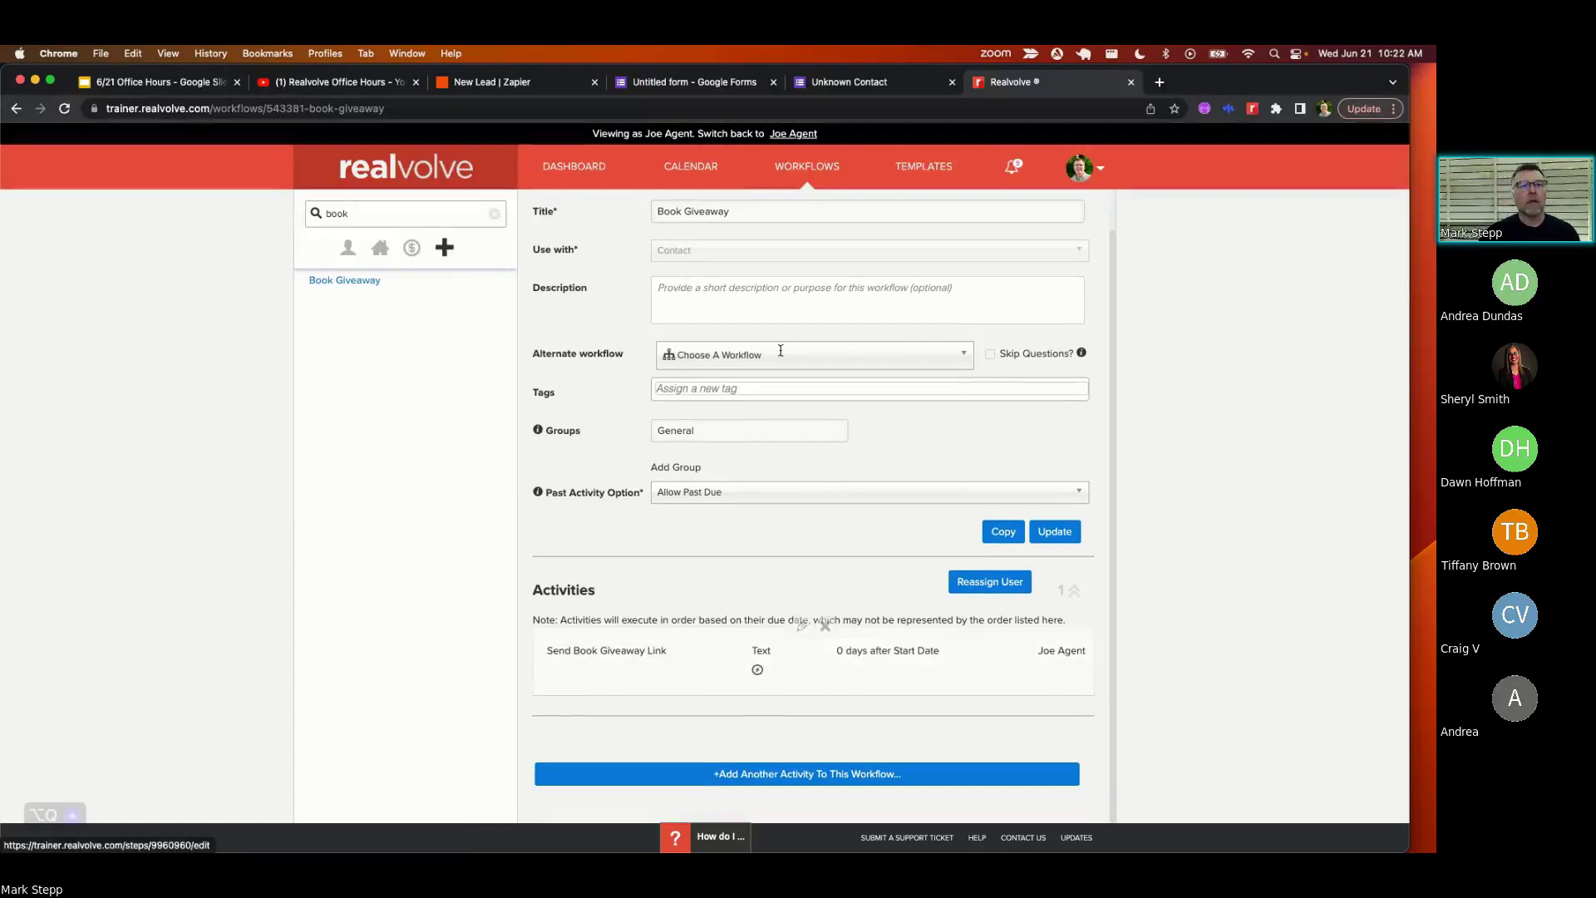
pyautogui.click(803, 626)
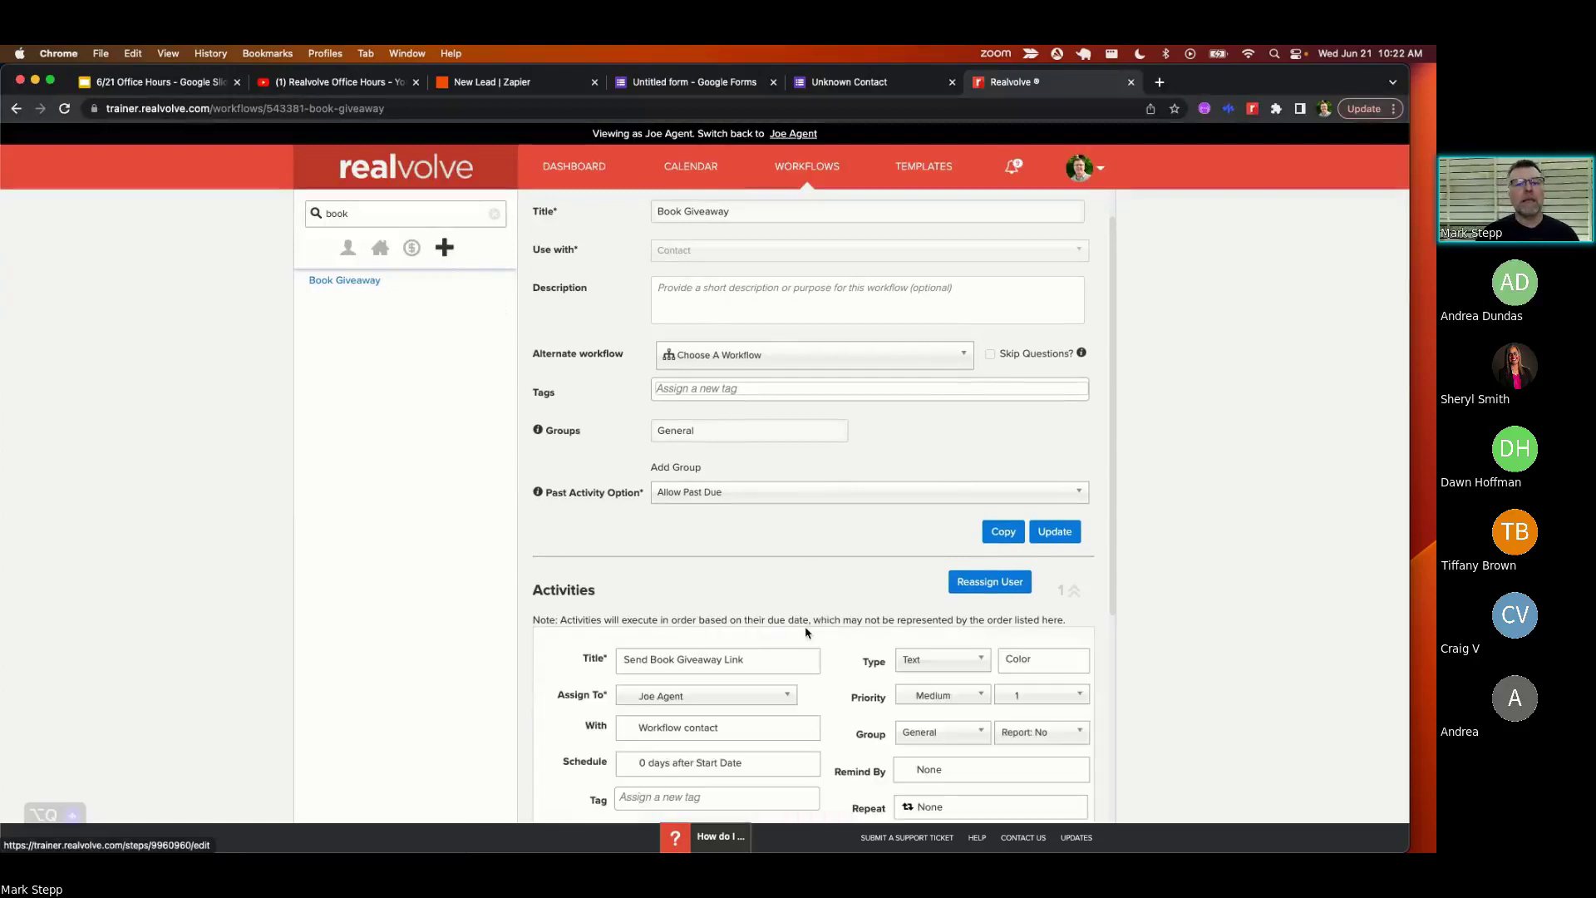
pyautogui.scroll(-4, 806, 632)
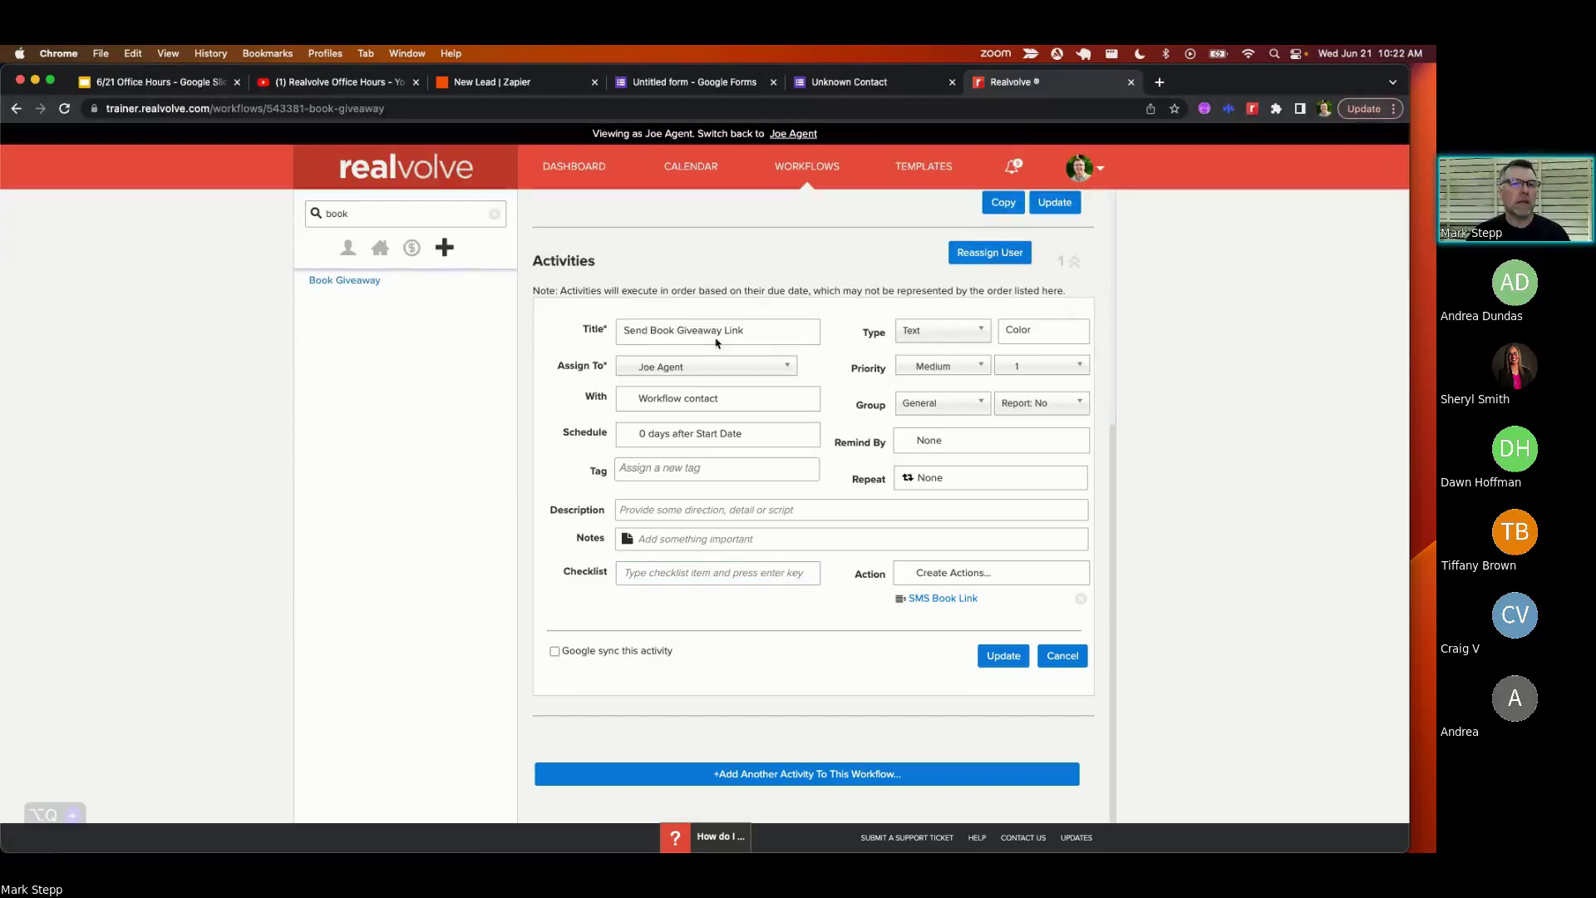
pyautogui.click(650, 331)
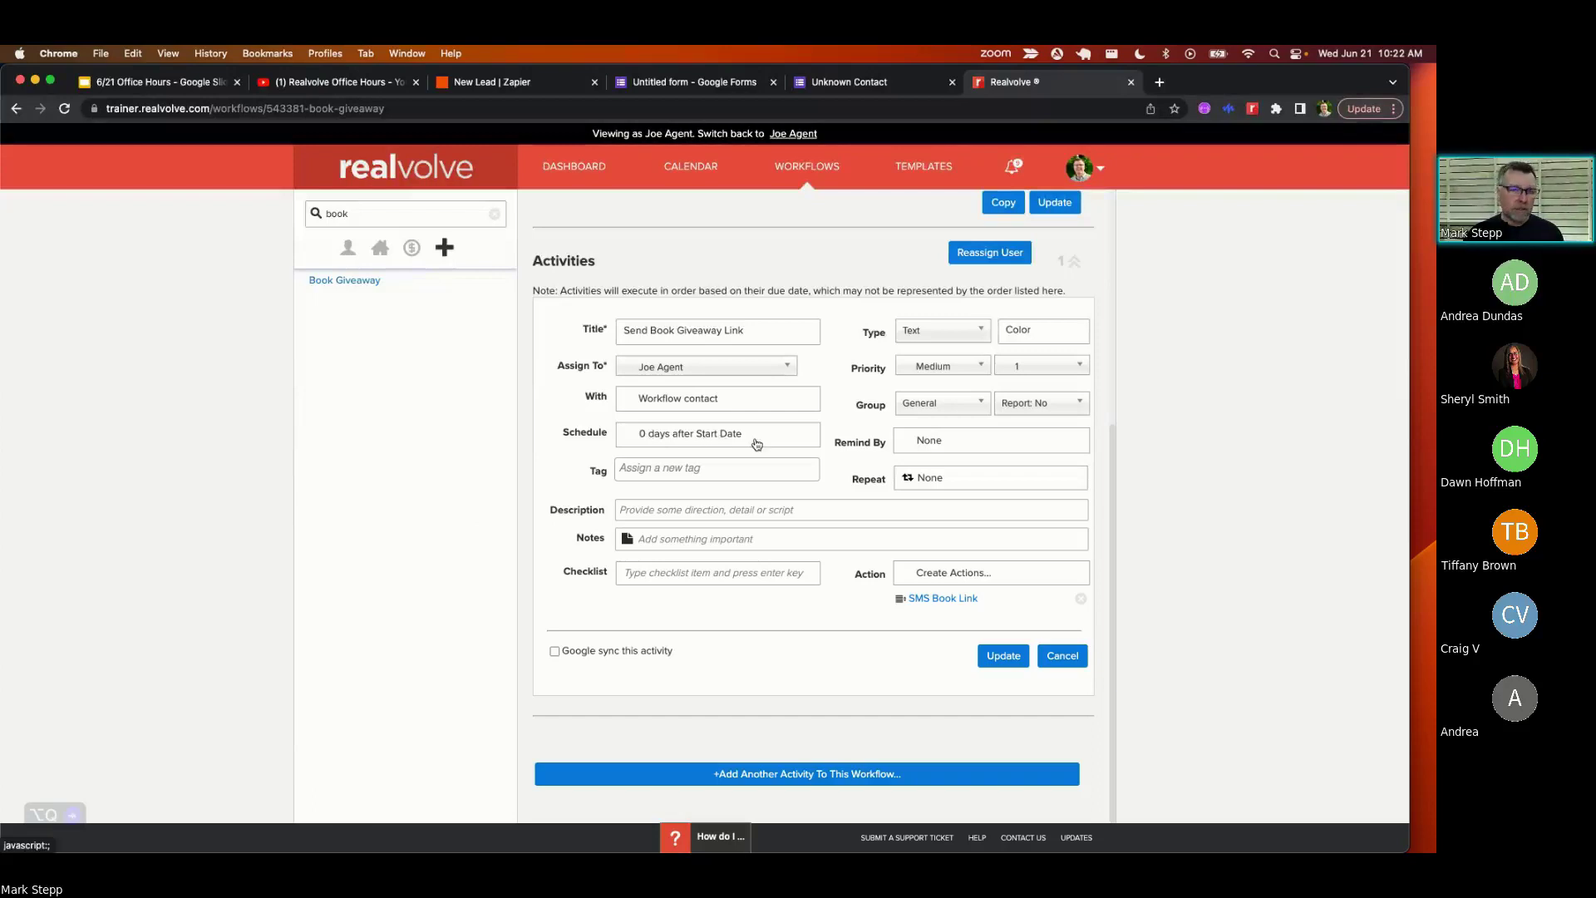
# - Show the SMS Book Link action: sent immediately as SMS using the SMS Book Link template
pyautogui.click(958, 601)
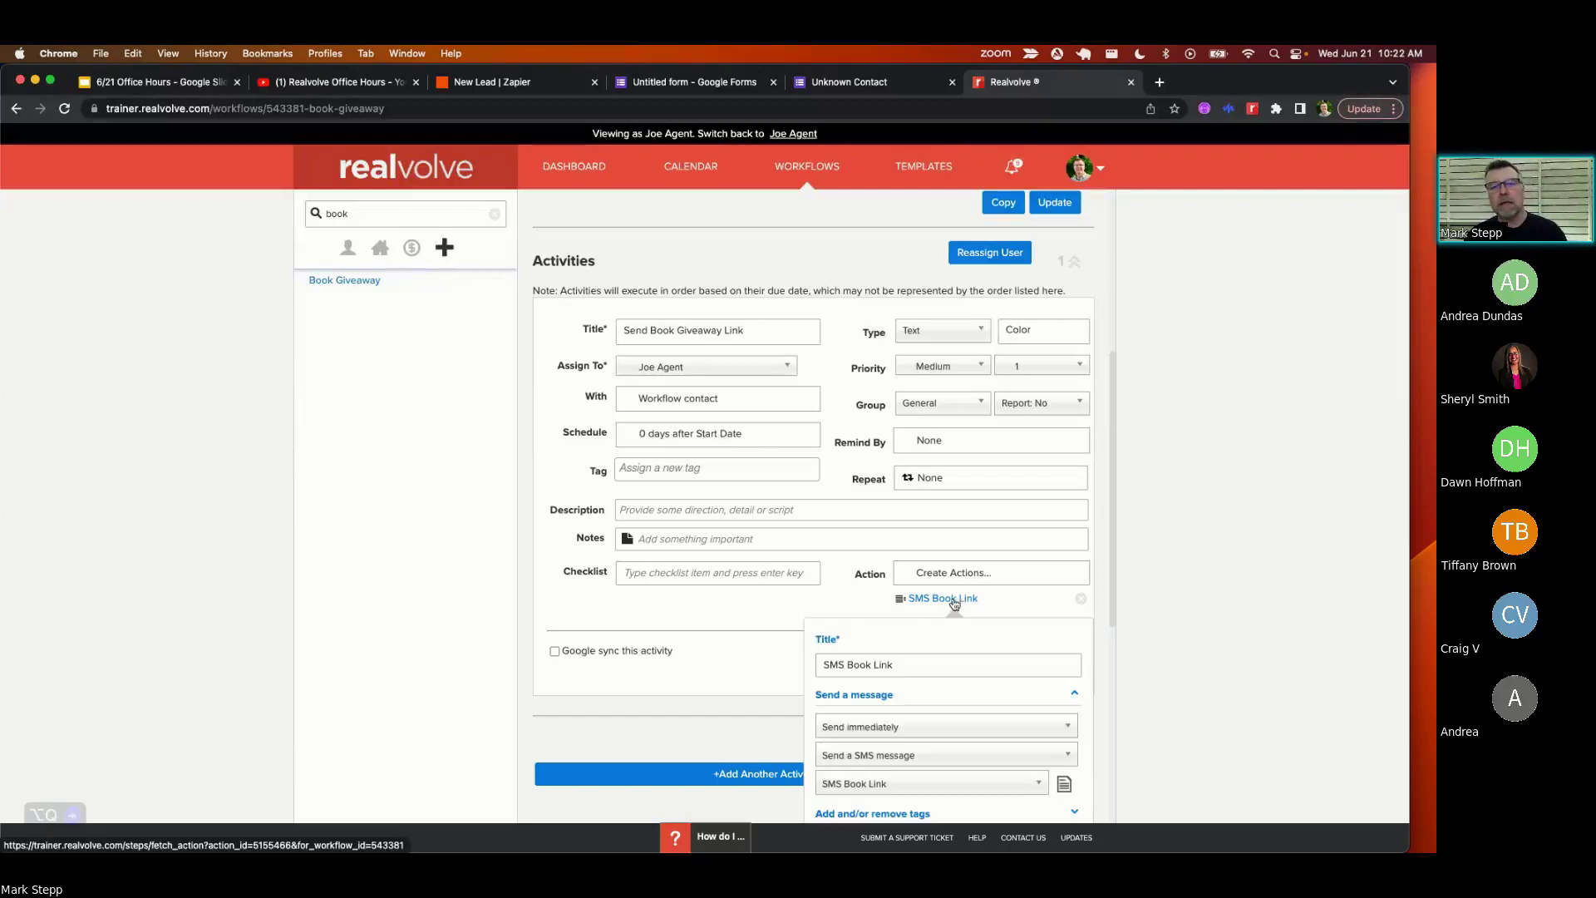
pyautogui.scroll(-3, 947, 611)
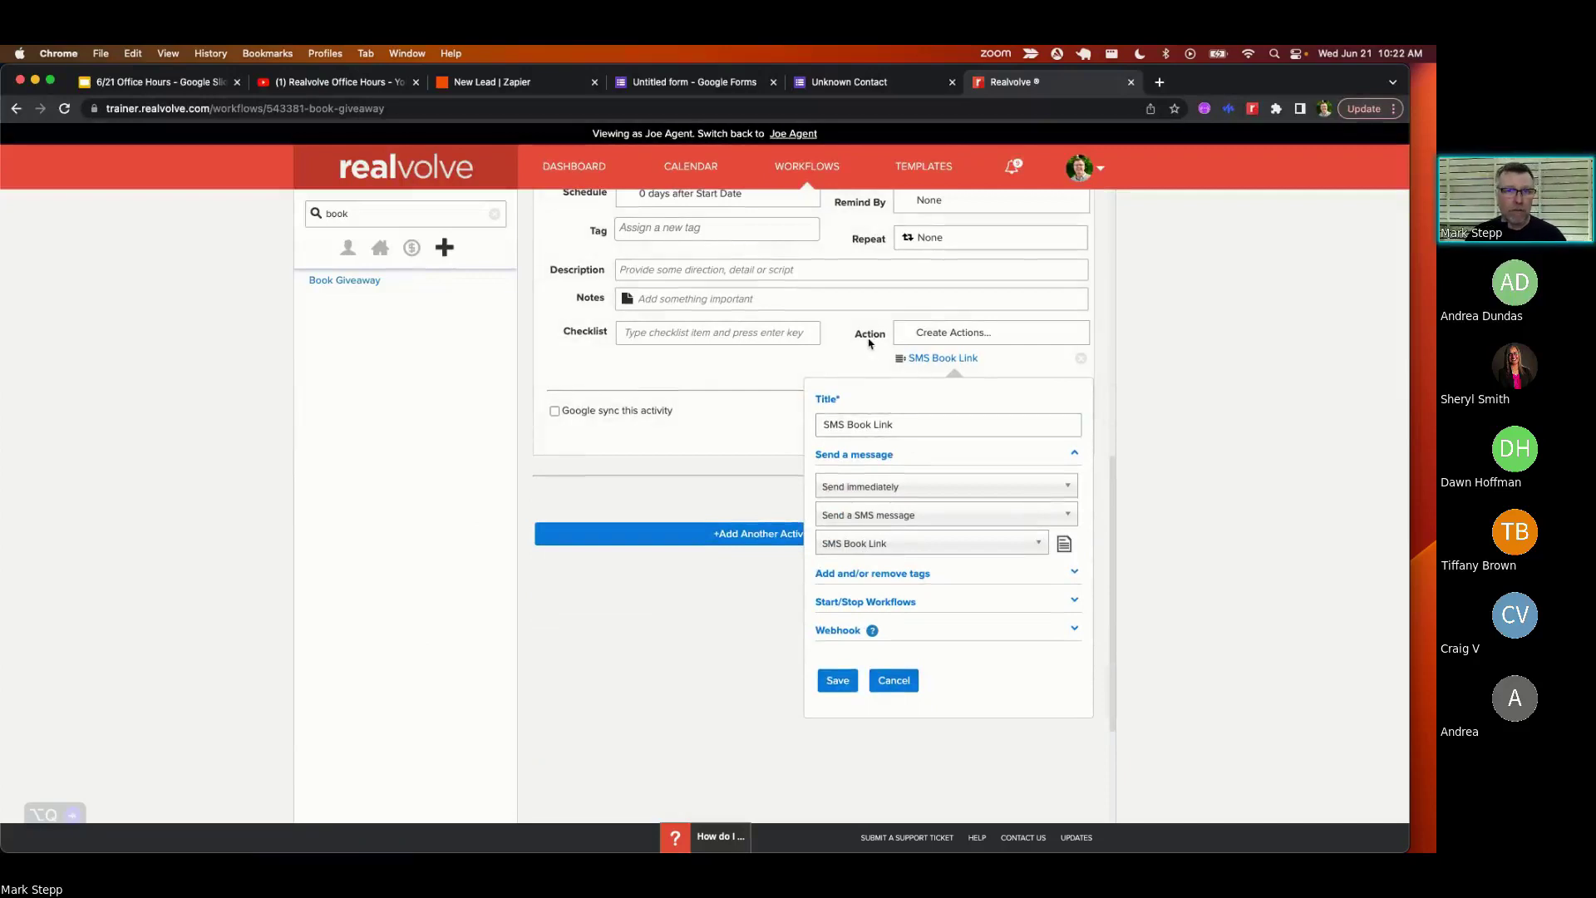
pyautogui.click(824, 428)
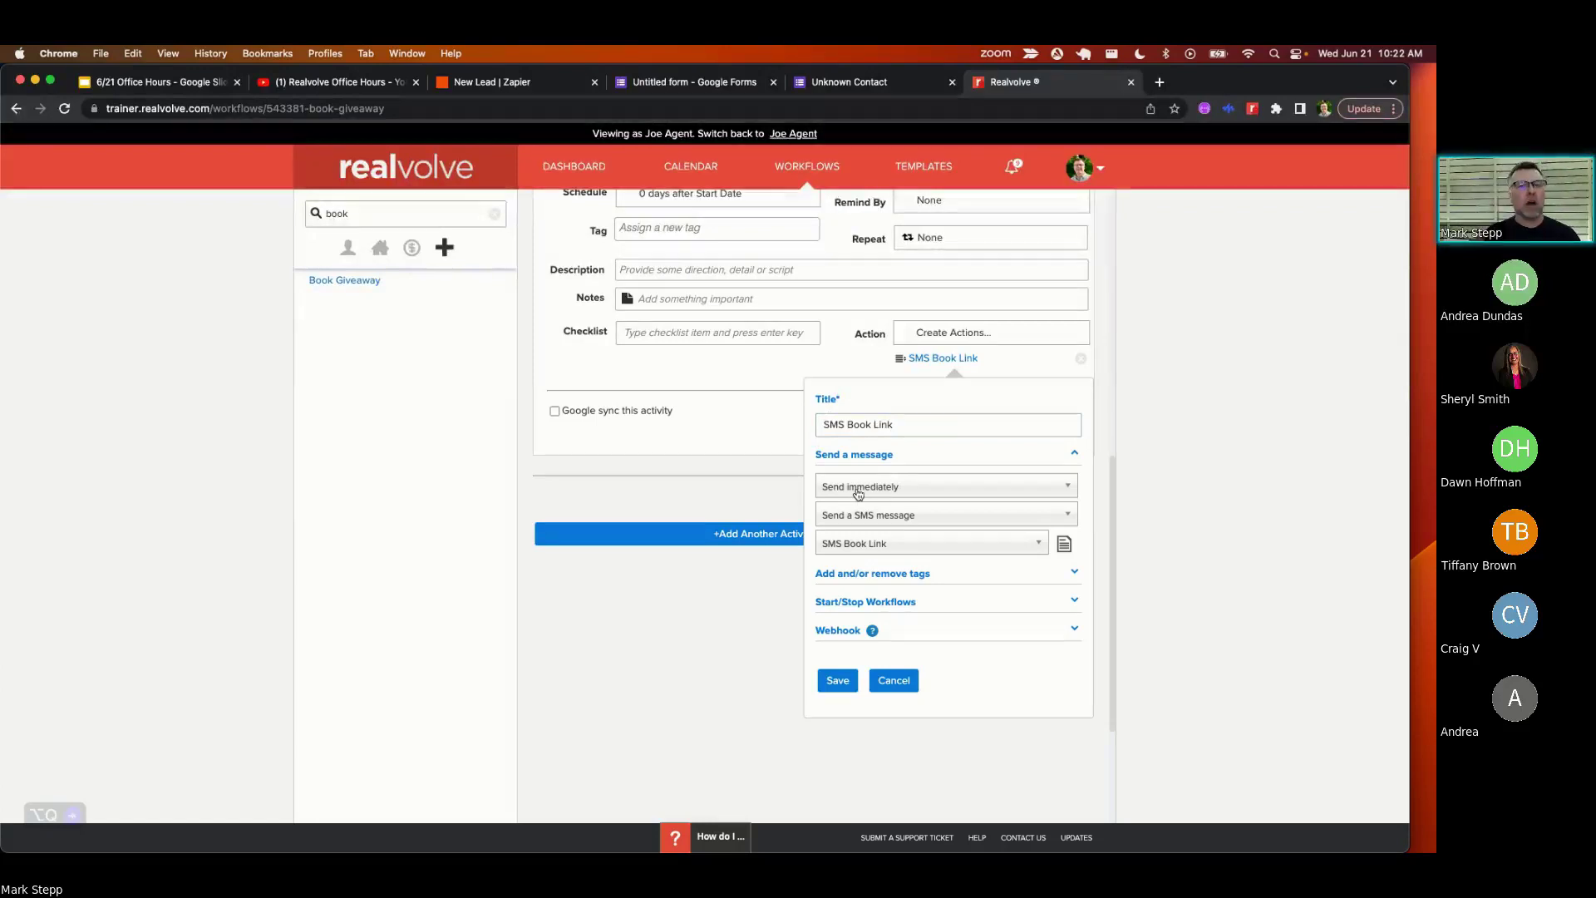
pyautogui.scroll(2, 670, 264)
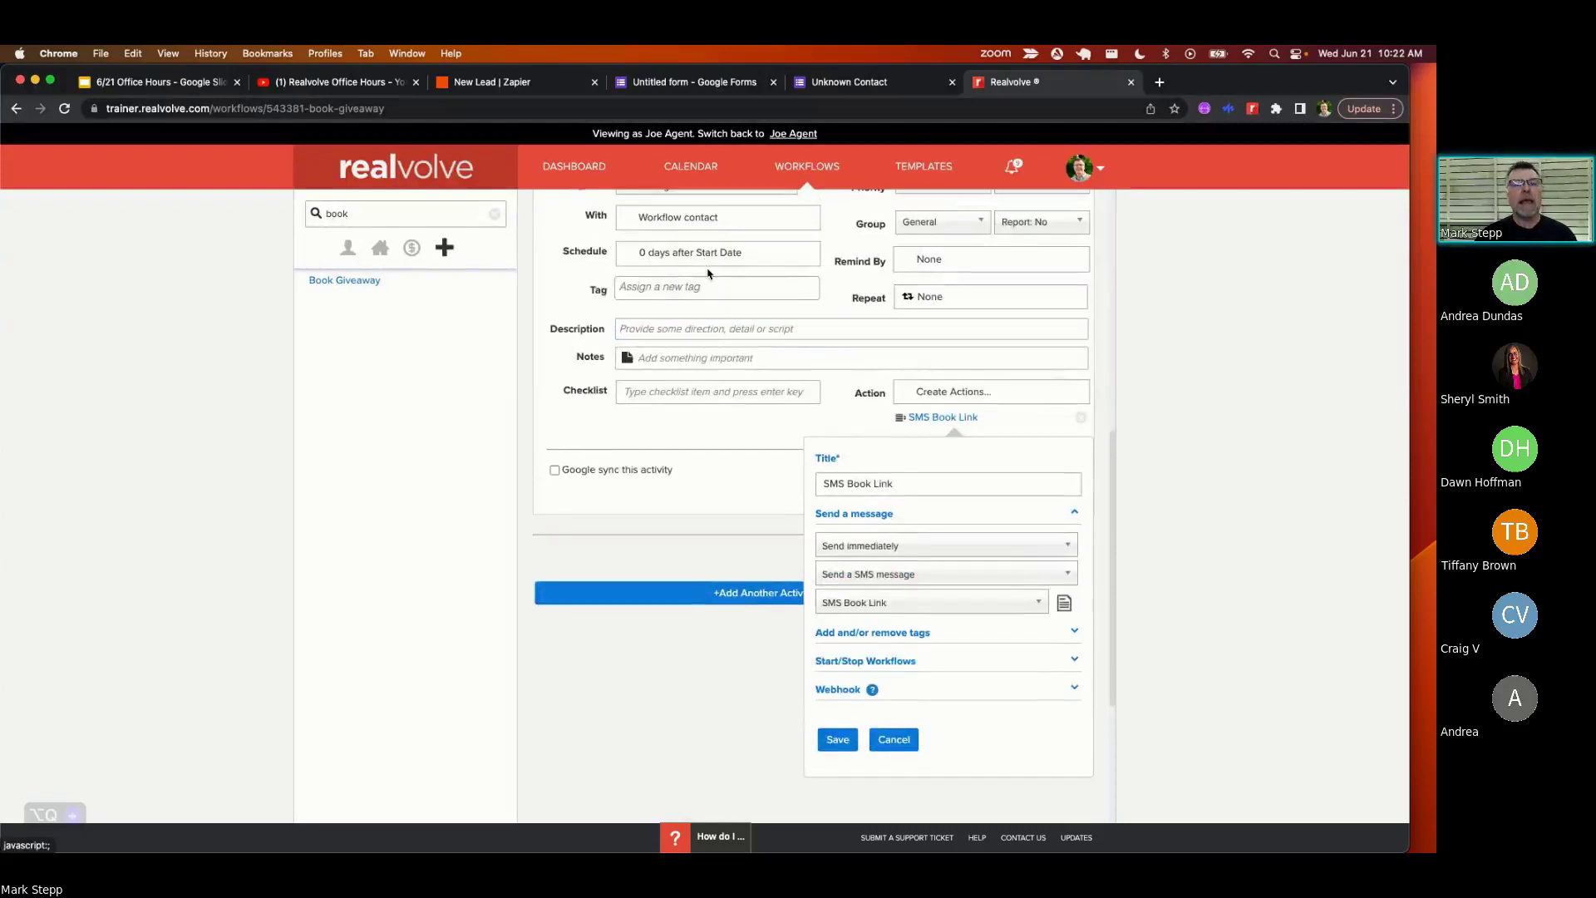
pyautogui.scroll(-2, 709, 275)
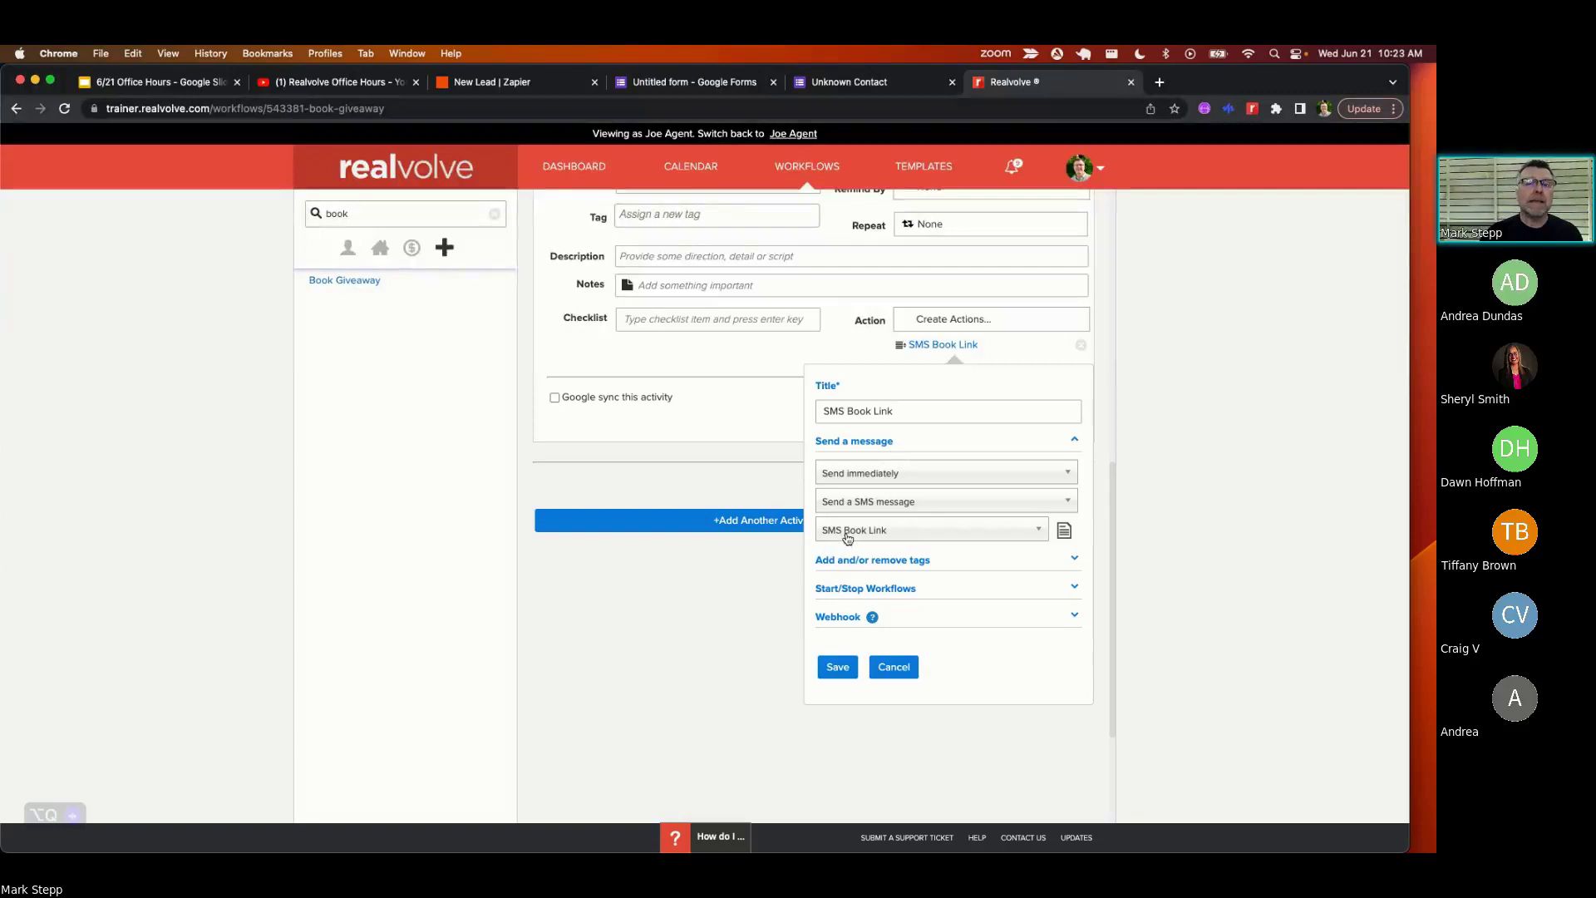
# - Open the SMS Book Link template in the Template Editor and zoom in on the giveaway message
pyautogui.click(1067, 532)
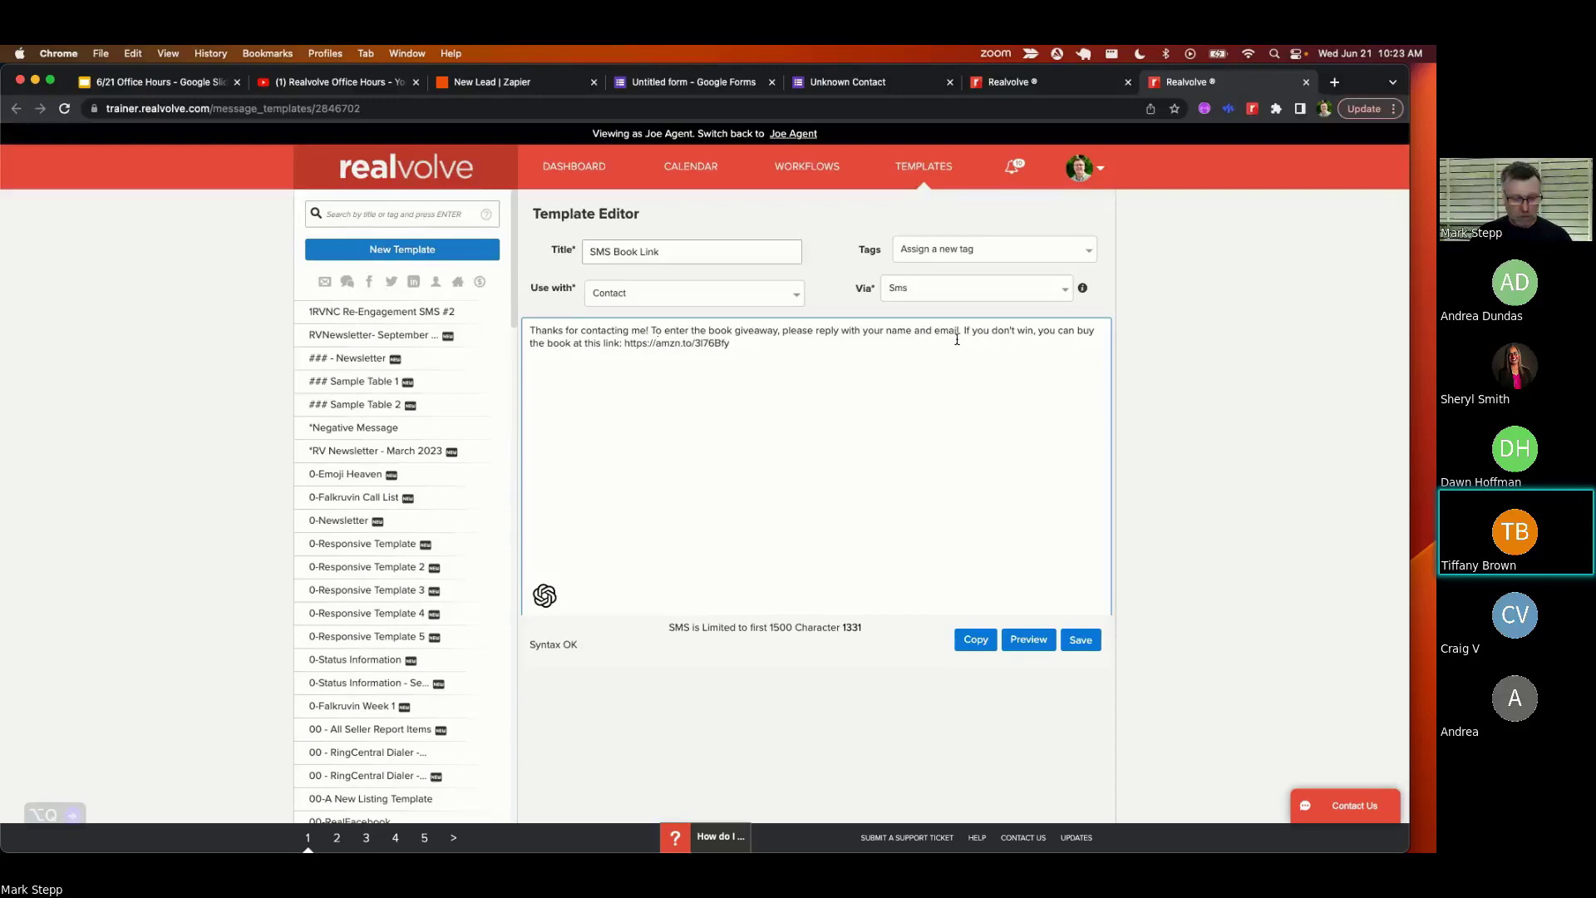
pyautogui.press('super+equal')
pyautogui.press('super+equal')
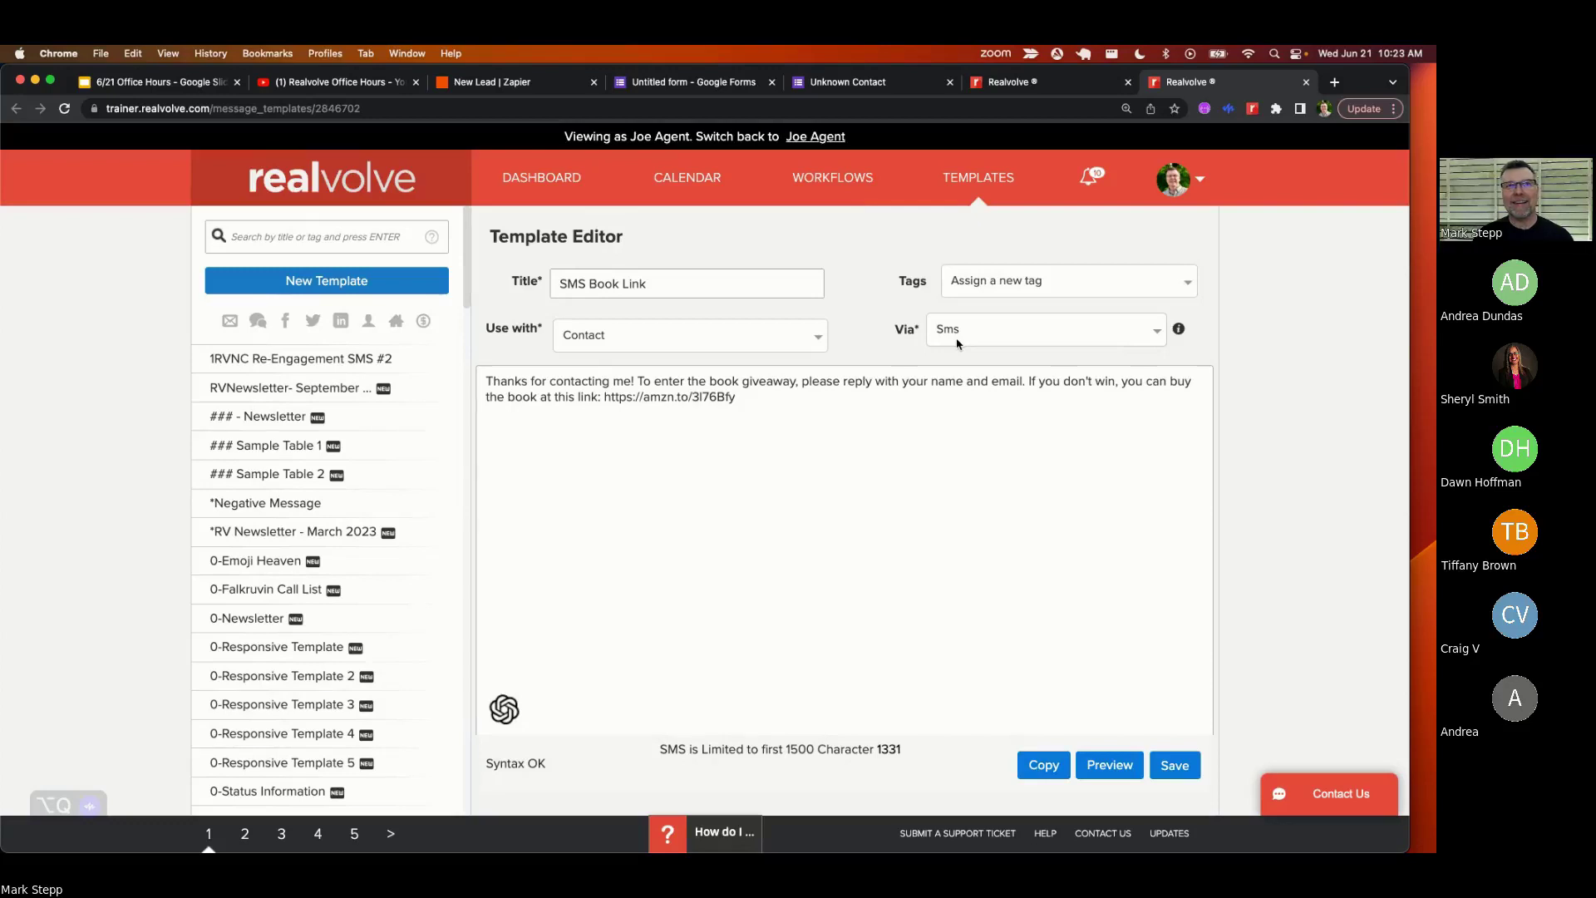
pyautogui.click(818, 424)
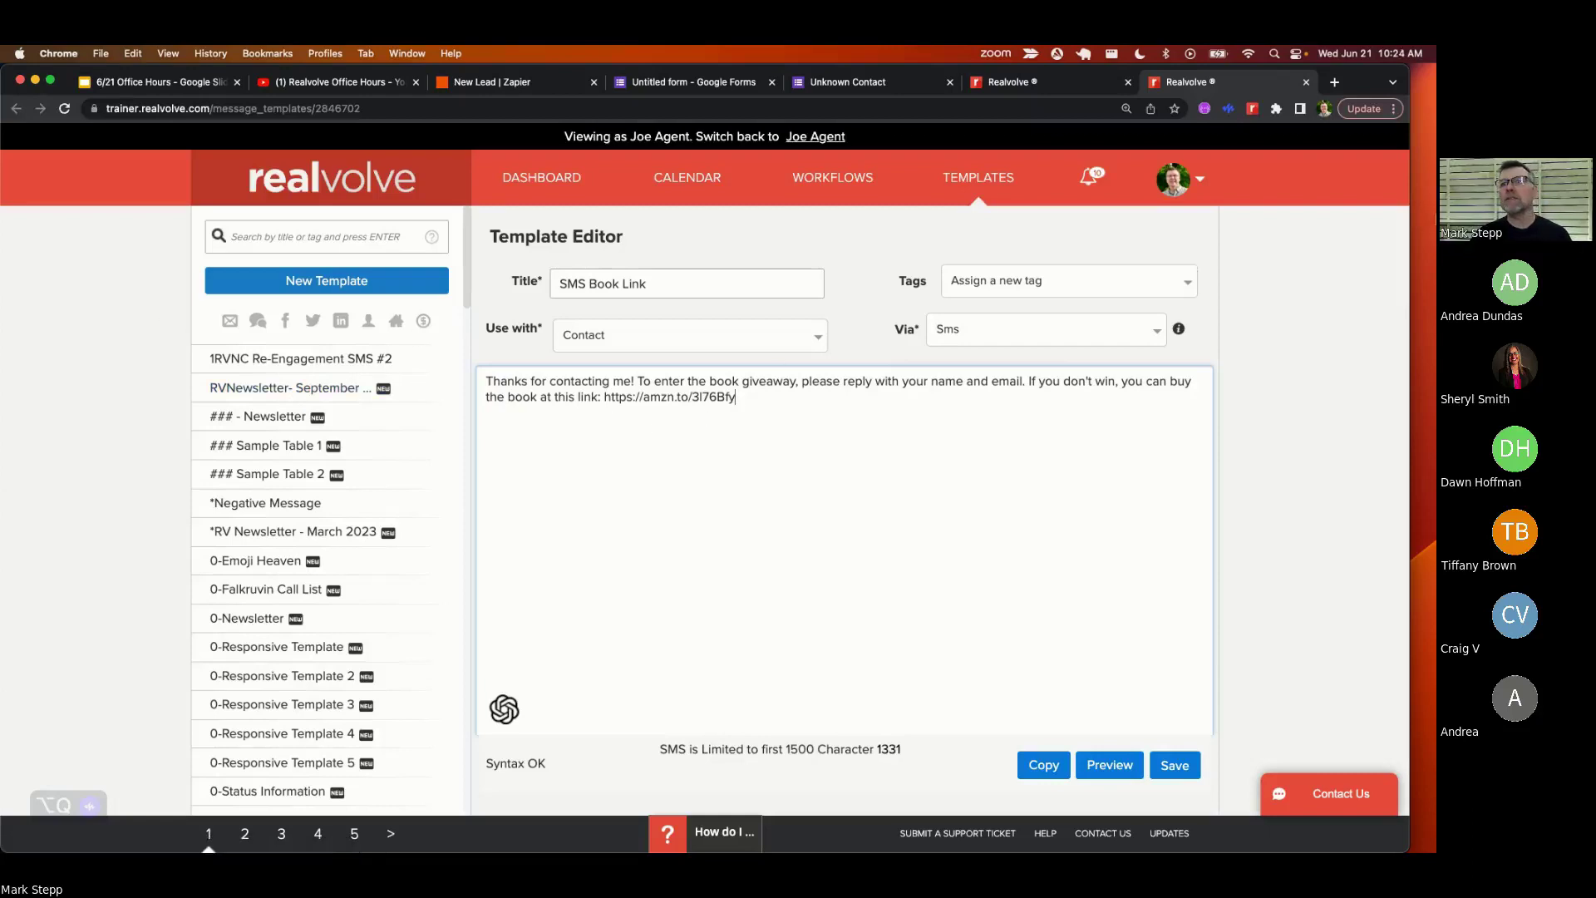
pyautogui.moveTo(1411, 158); pyautogui.dragTo(1436, 158)
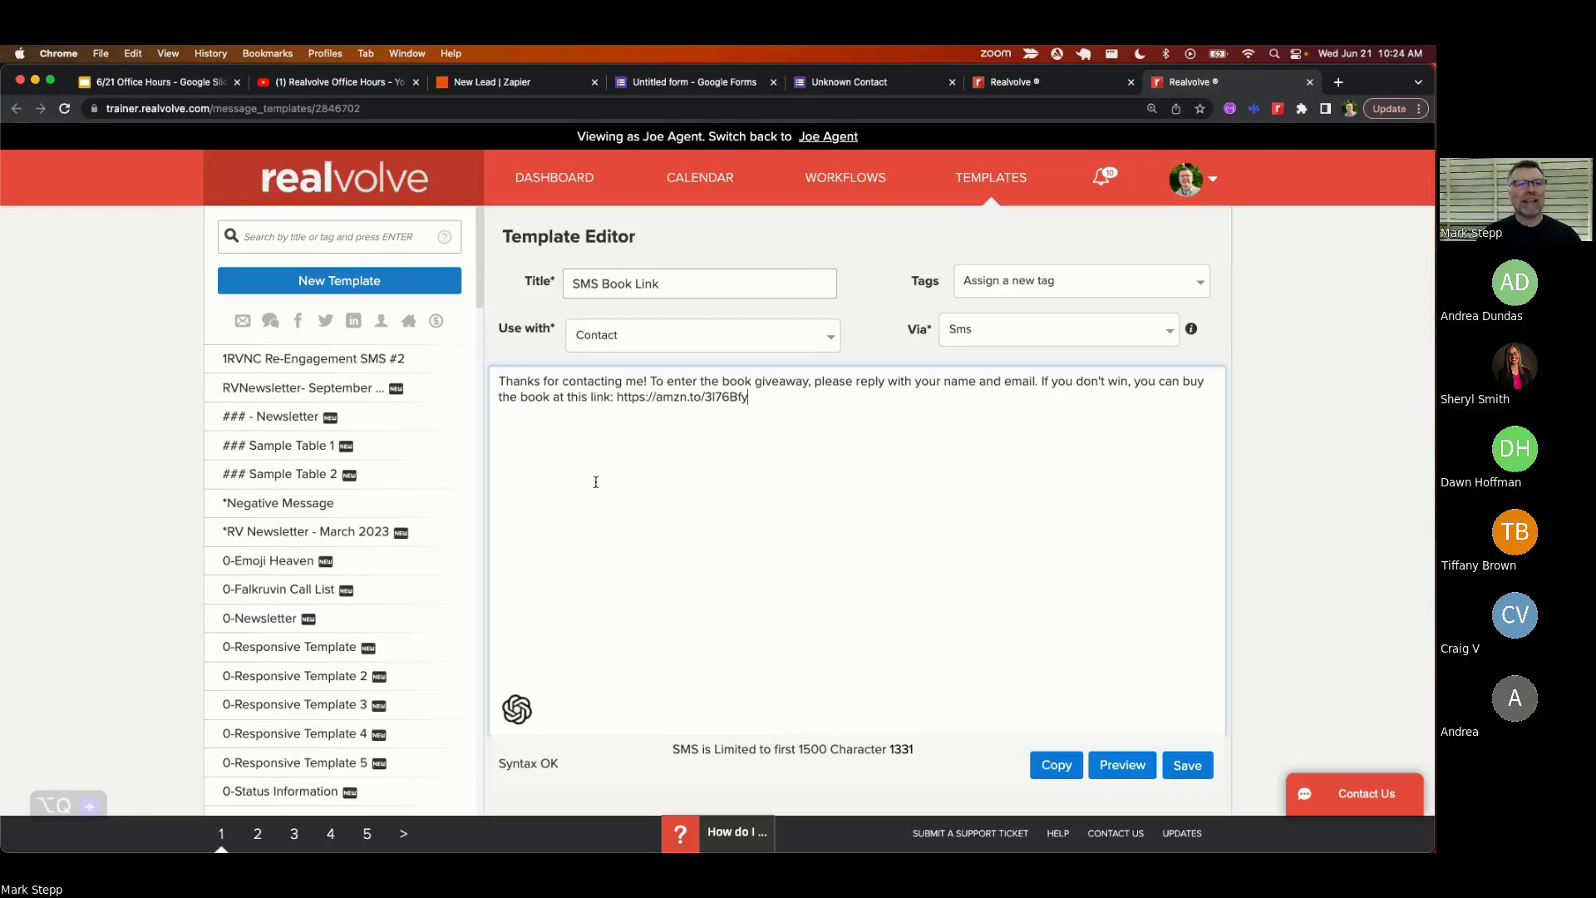
pyautogui.press('super+plus')
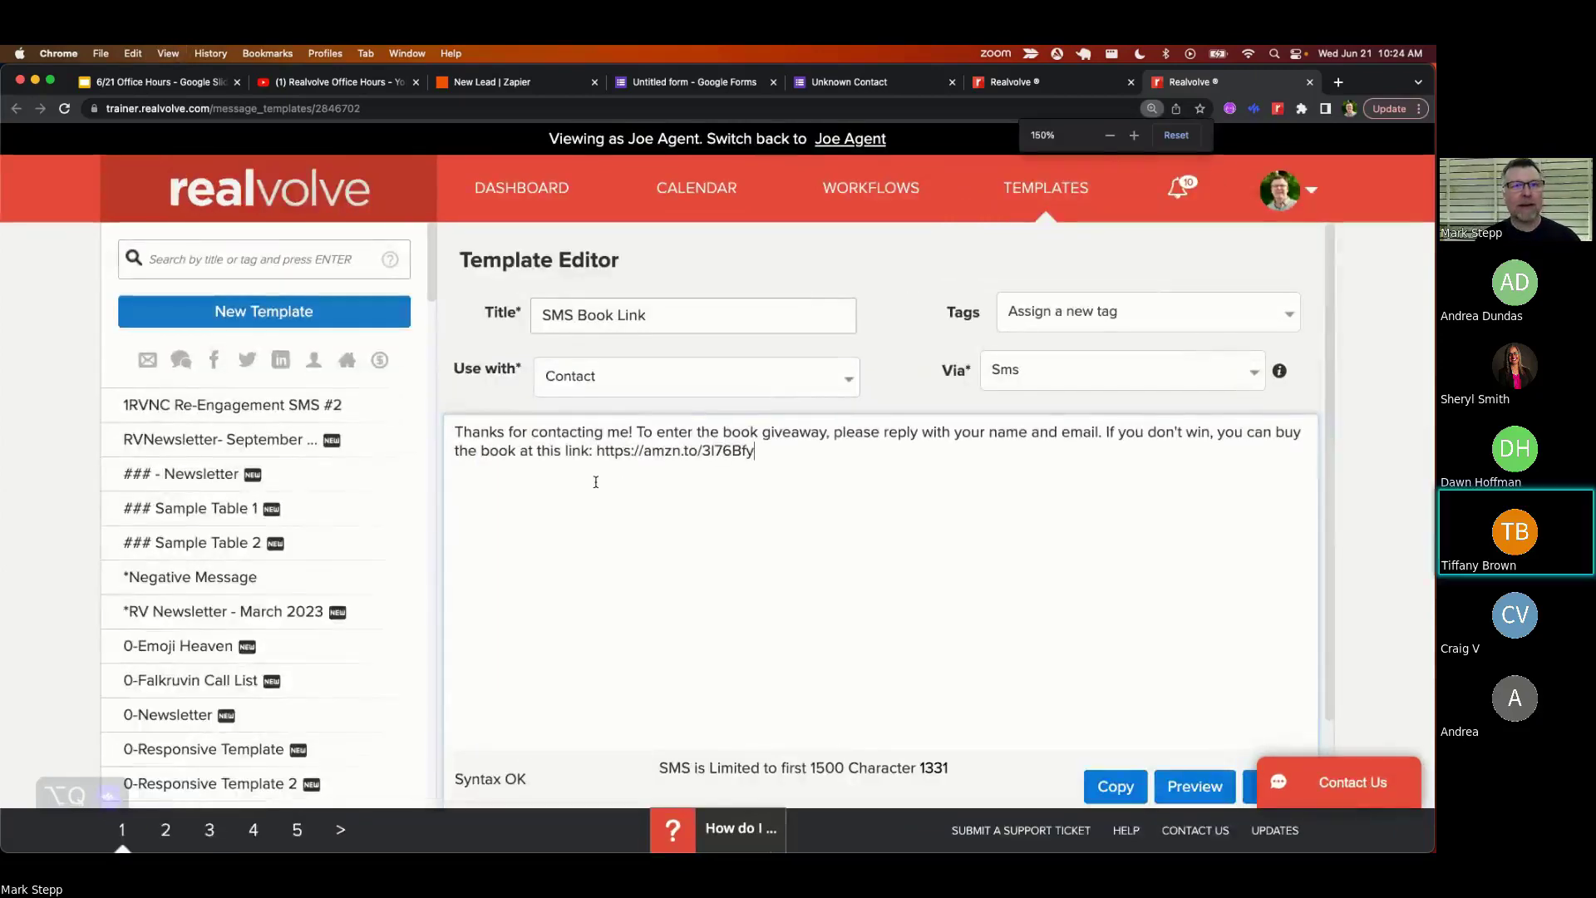
pyautogui.press('super+plus')
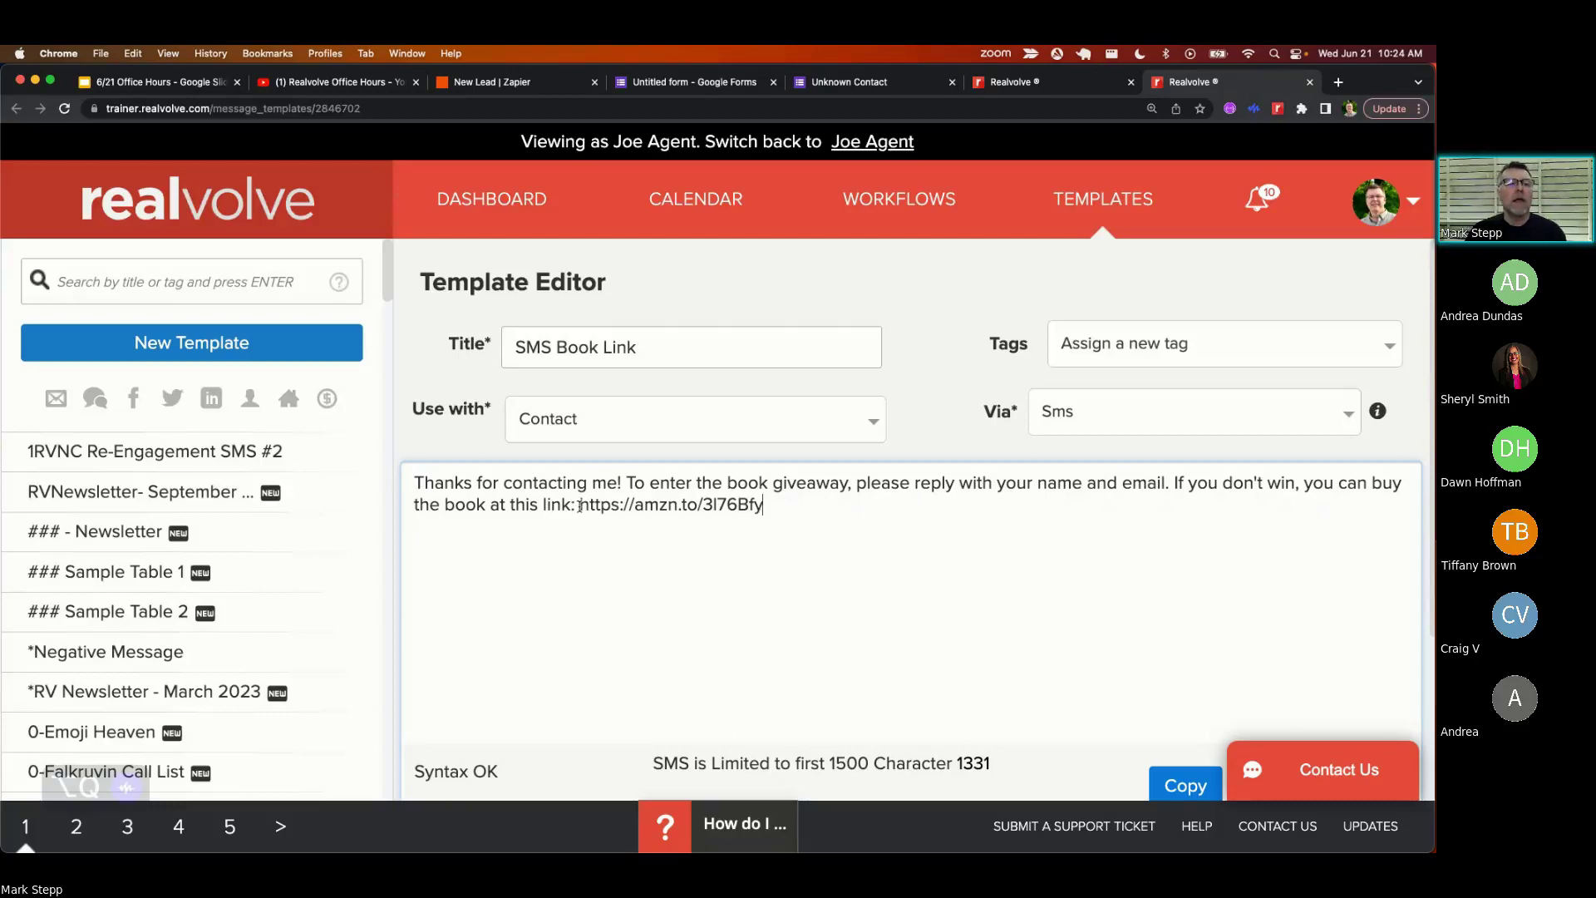
pyautogui.moveTo(580, 505); pyautogui.dragTo(769, 511)
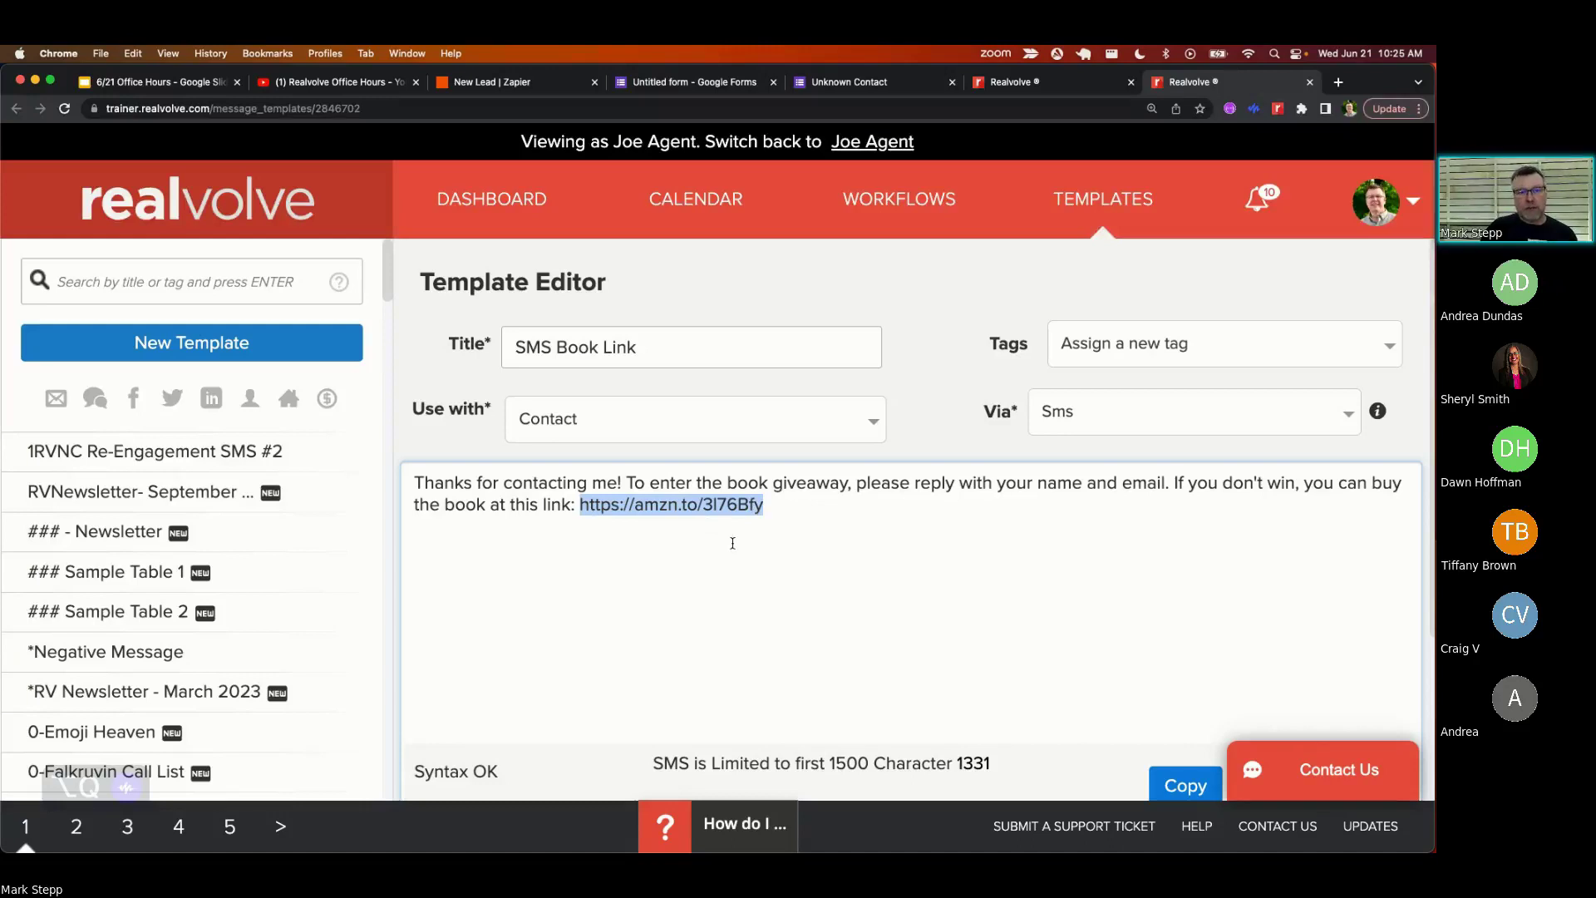
pyautogui.press('super+minus')
pyautogui.press('super+minus')
pyautogui.press('super+minus')
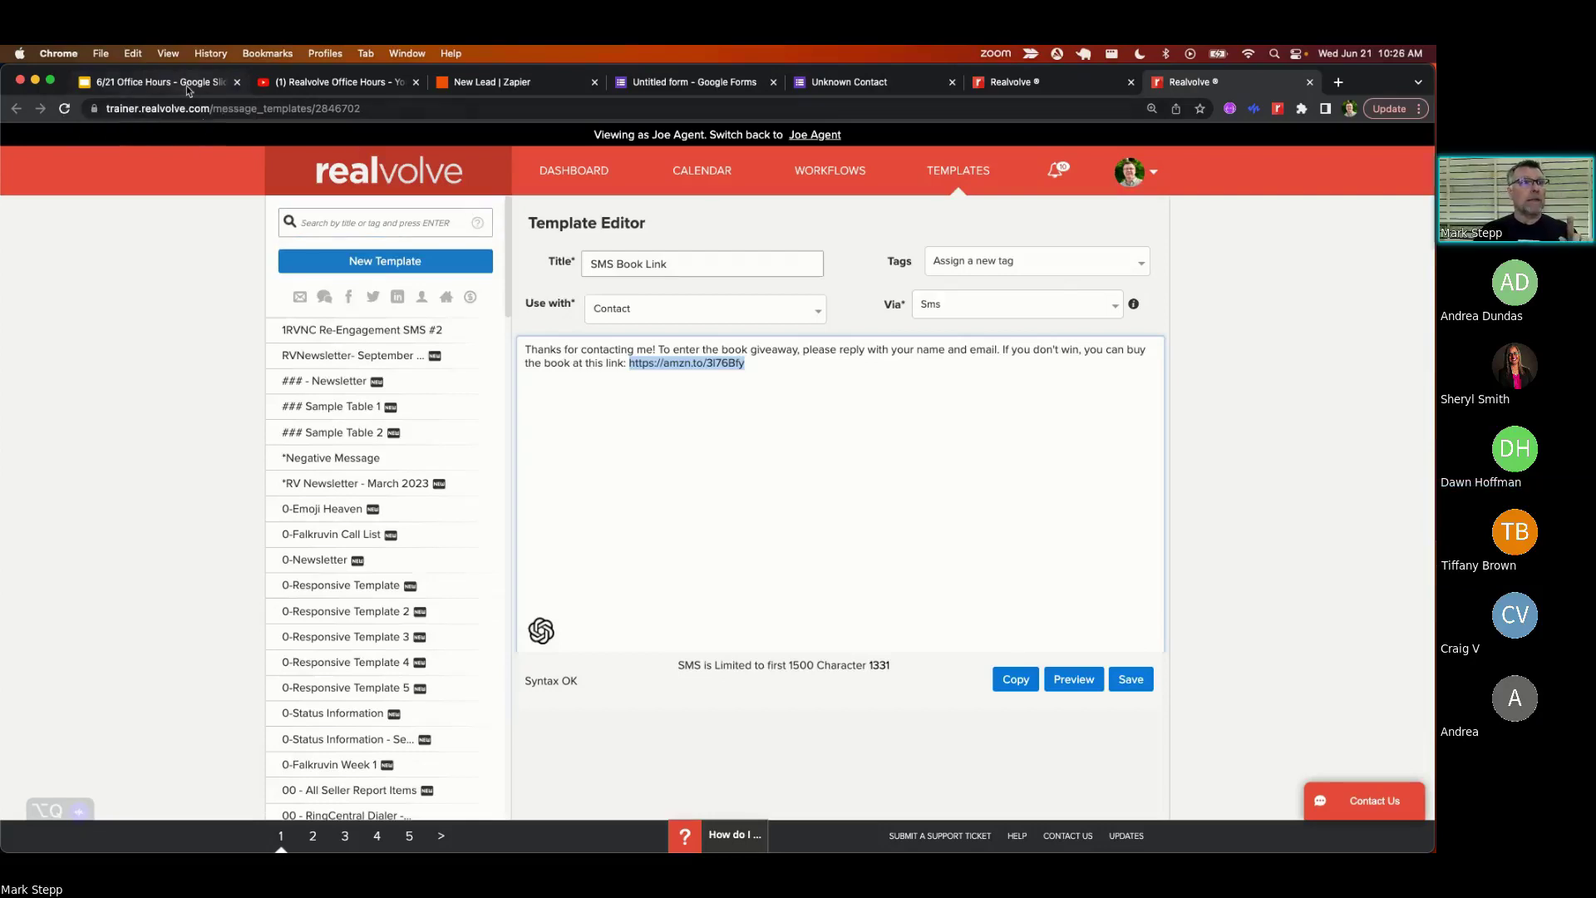
# - Review the 'Auto Start Workflows' point on slide 8, then return to the Workflow for Unknown Contacts slide
pyautogui.click(187, 86)
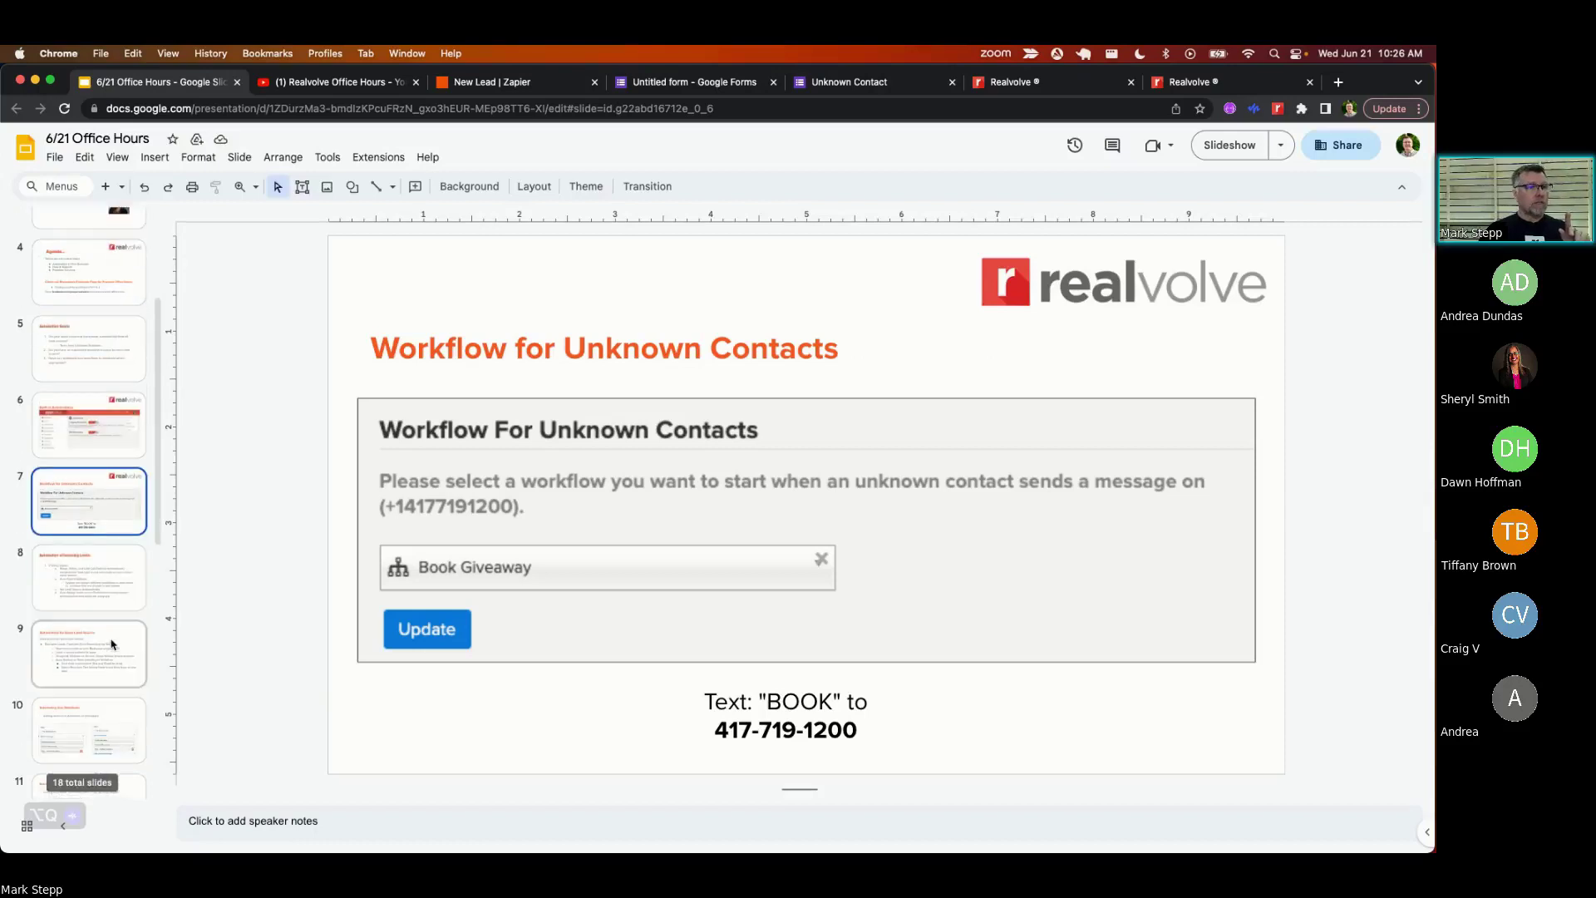
pyautogui.scroll(-1, 100, 616)
pyautogui.click(87, 575)
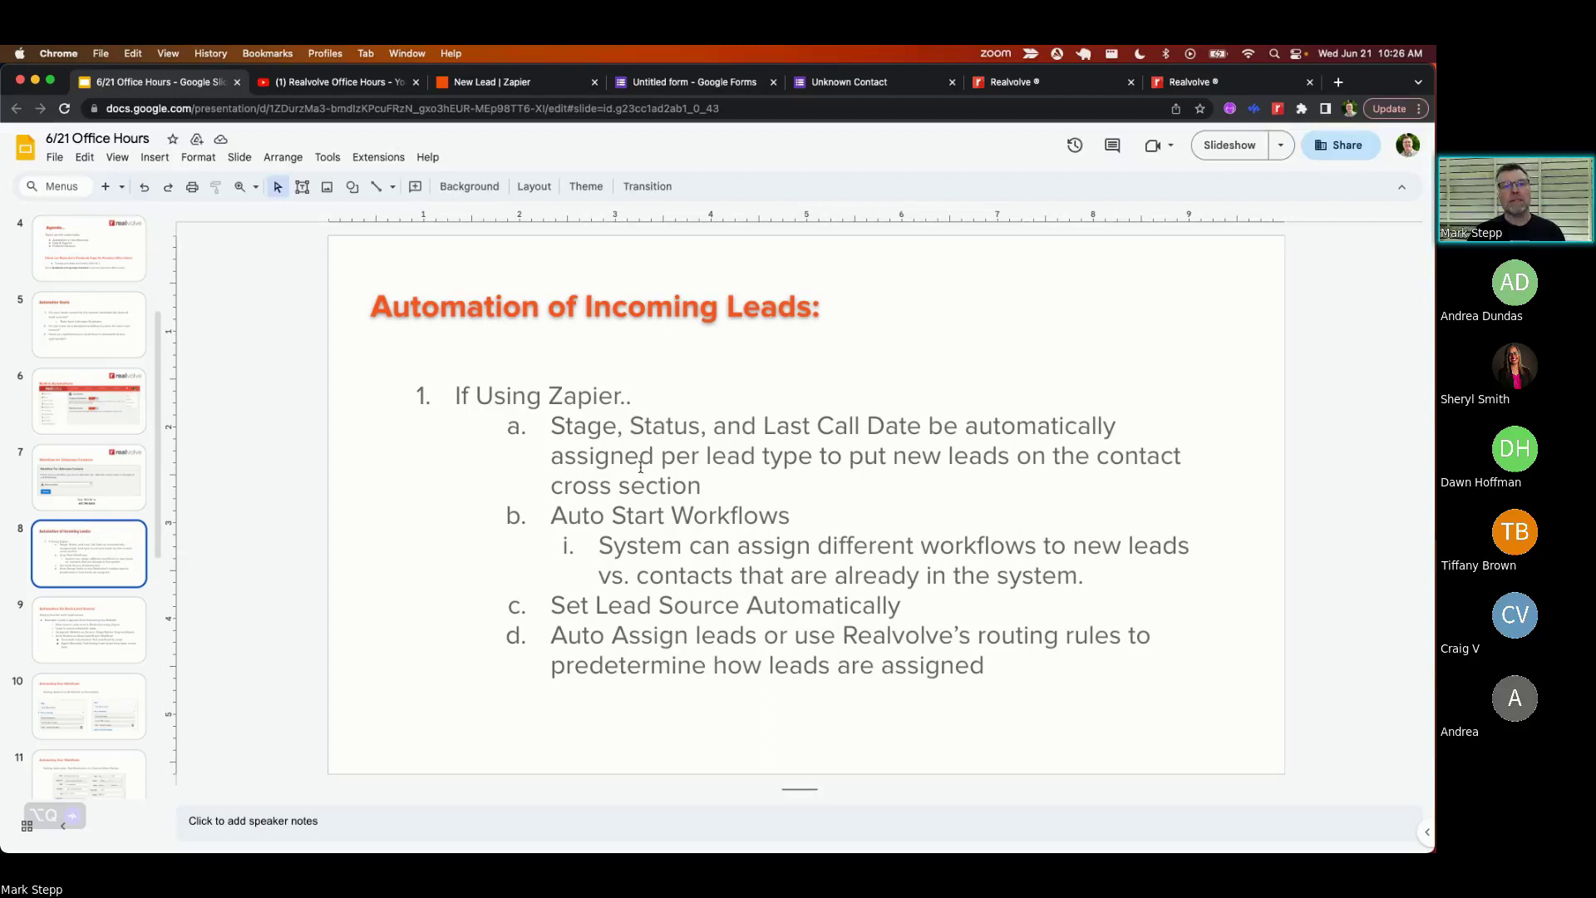
pyautogui.moveTo(550, 517); pyautogui.dragTo(791, 517)
pyautogui.click(375, 463)
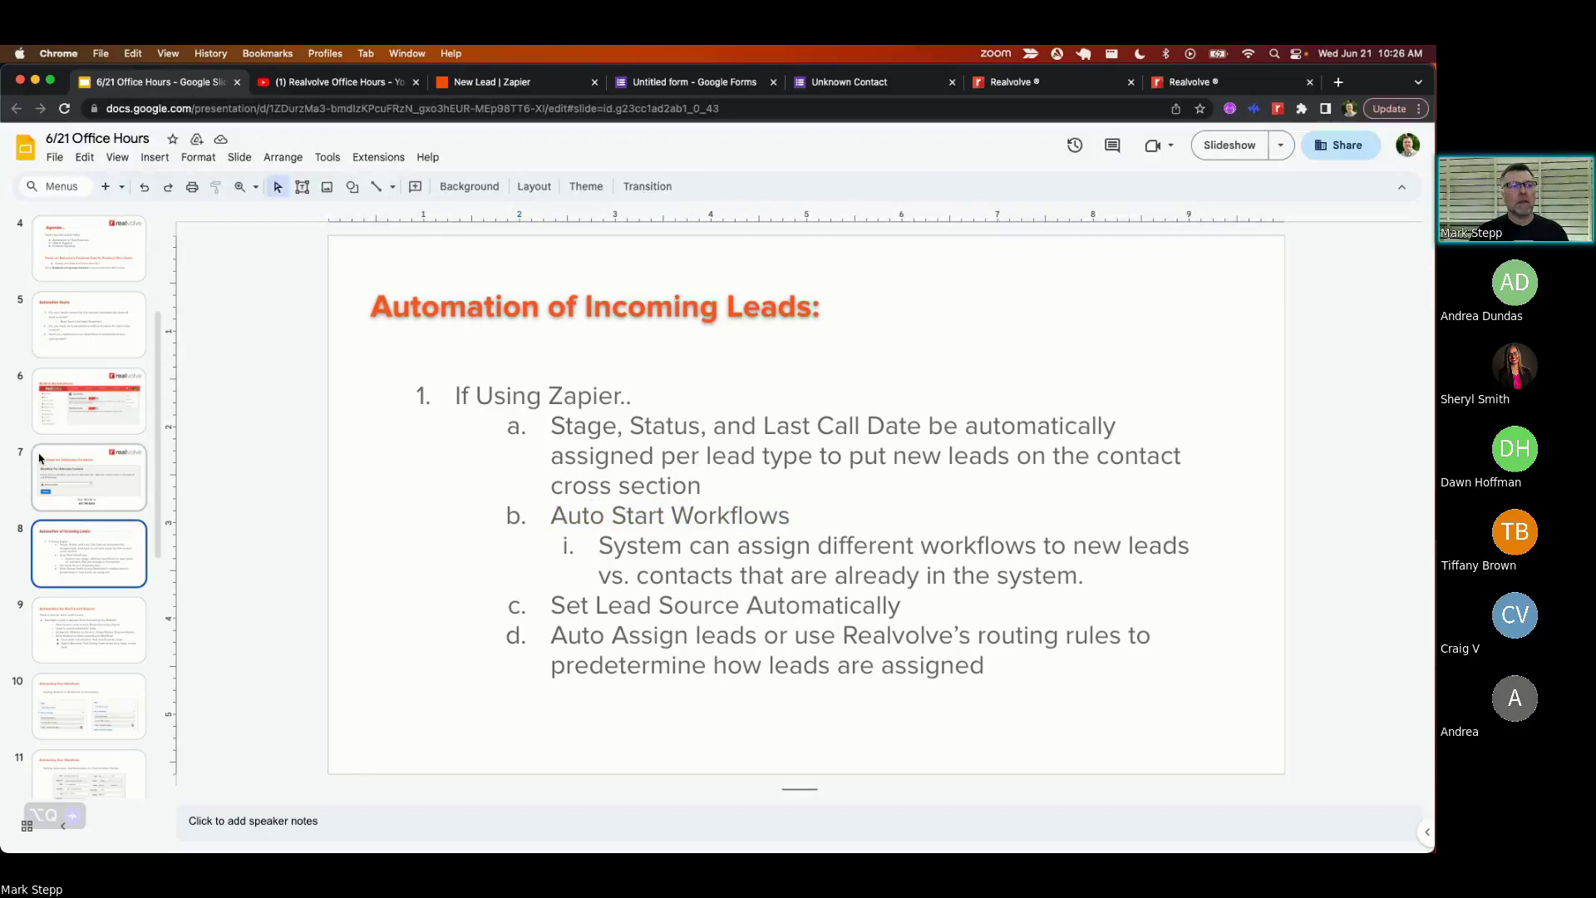
pyautogui.click(83, 478)
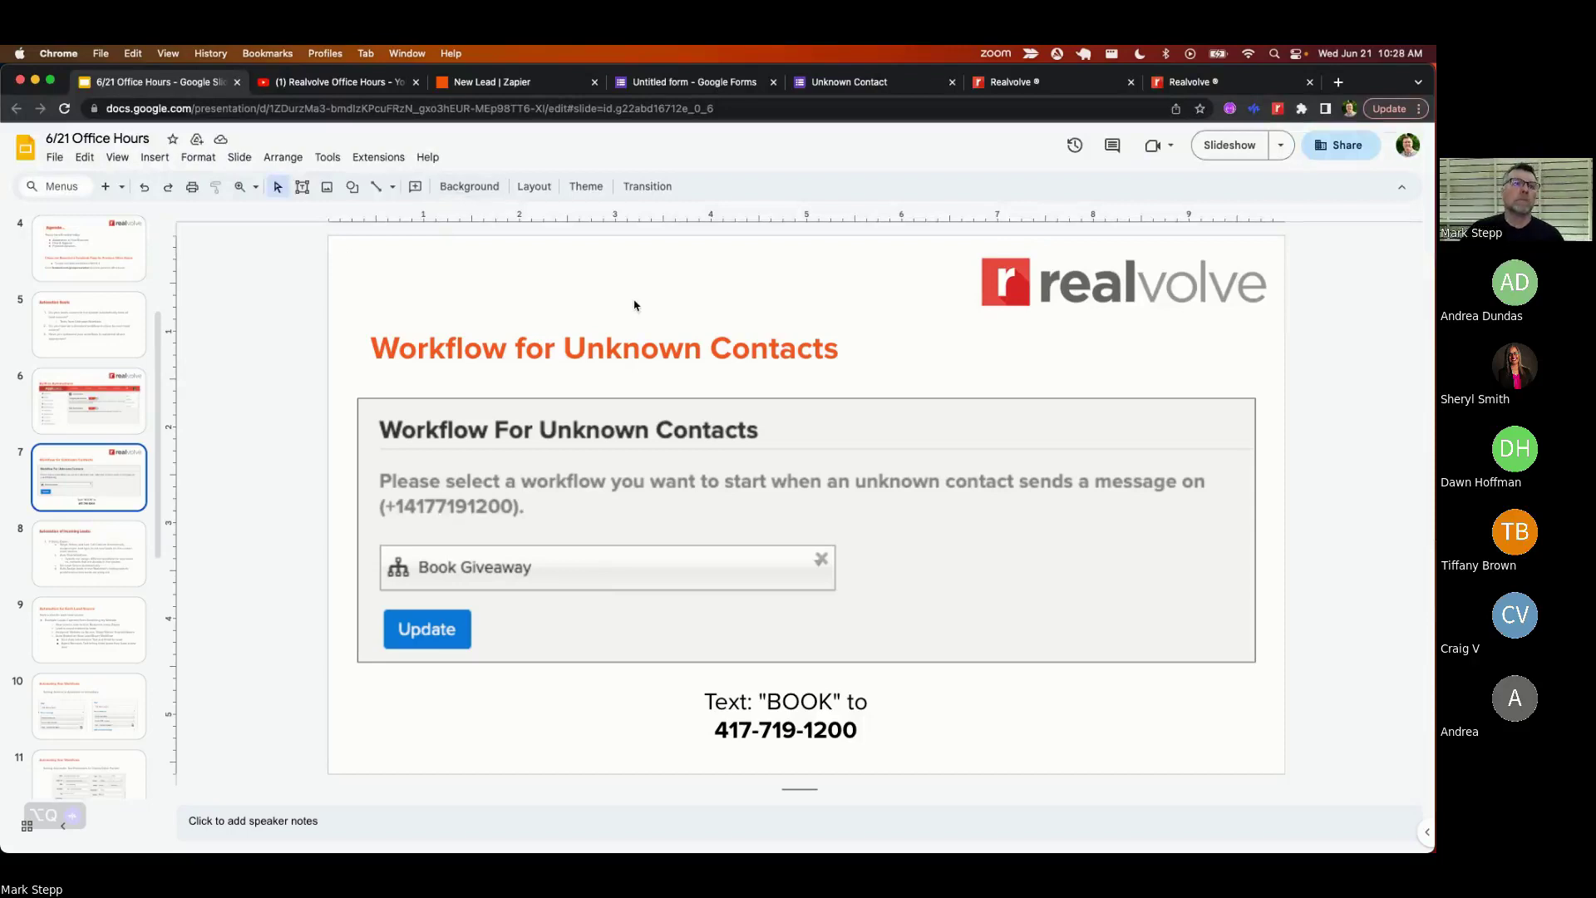
# - Cancel the SMS Book Link action edits, look over the workflow, and switch to the Unknown Contact form
pyautogui.click(1040, 83)
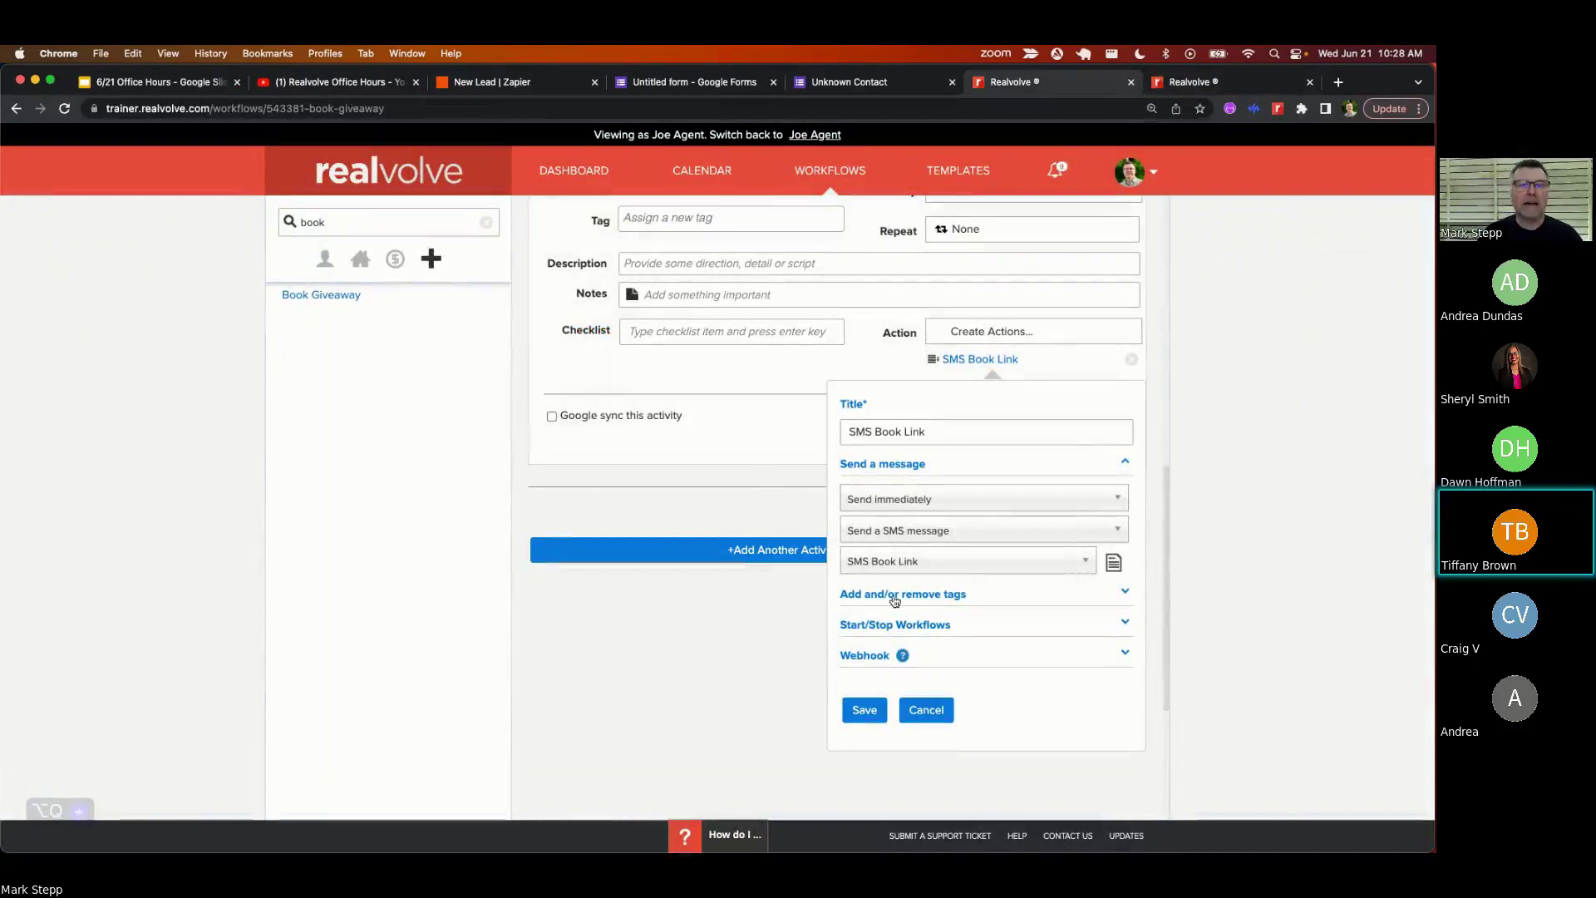
pyautogui.click(926, 712)
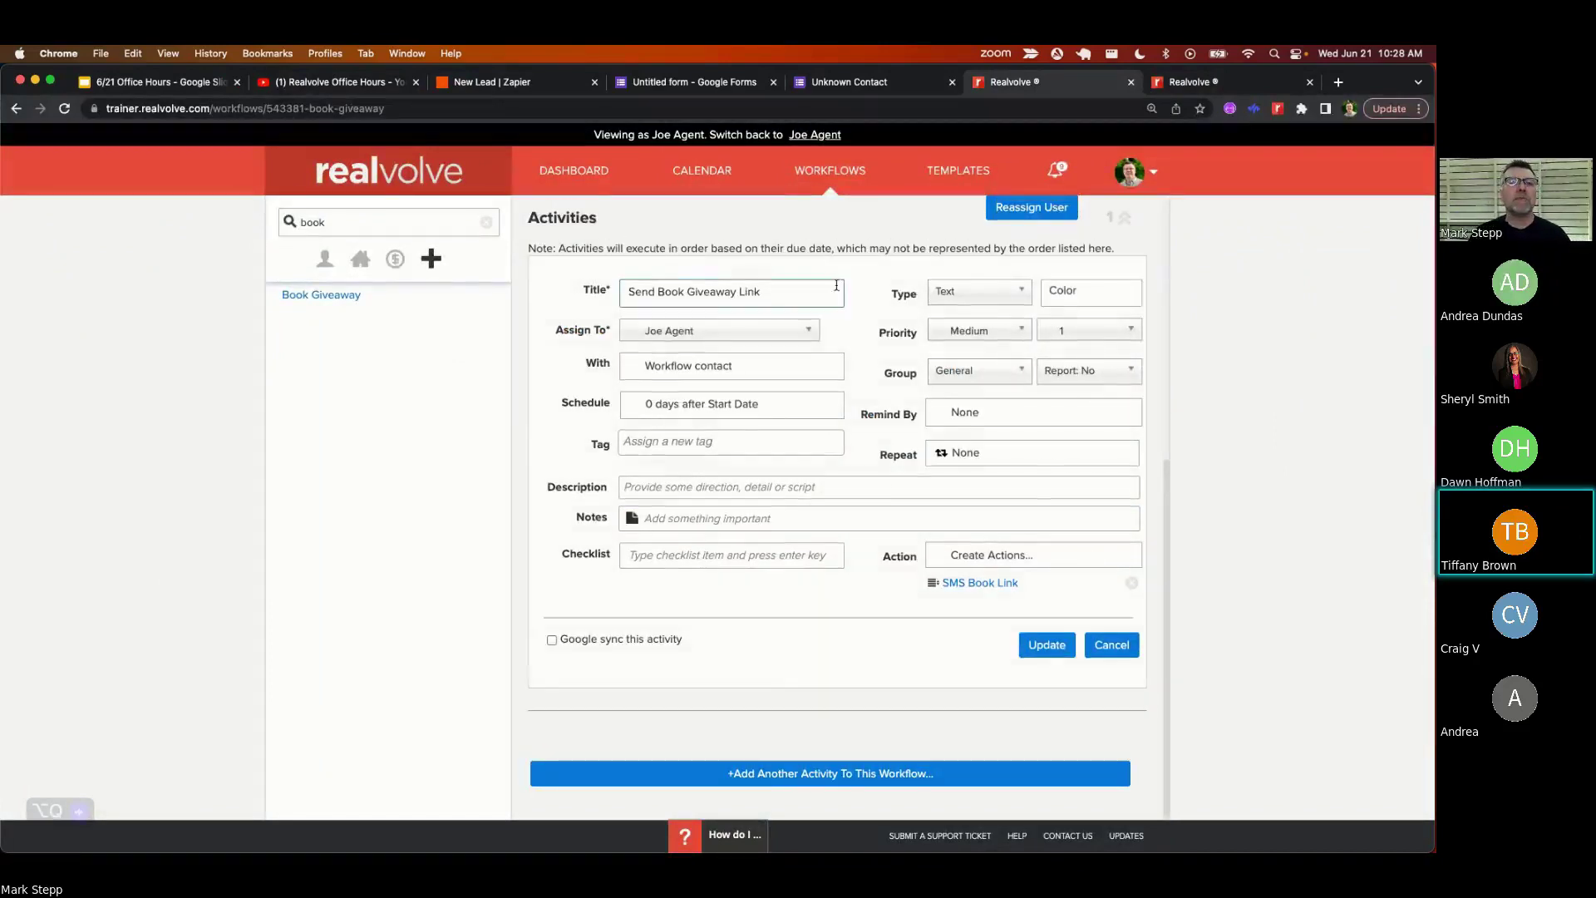
pyautogui.scroll(3, 895, 486)
pyautogui.scroll(-2, 876, 385)
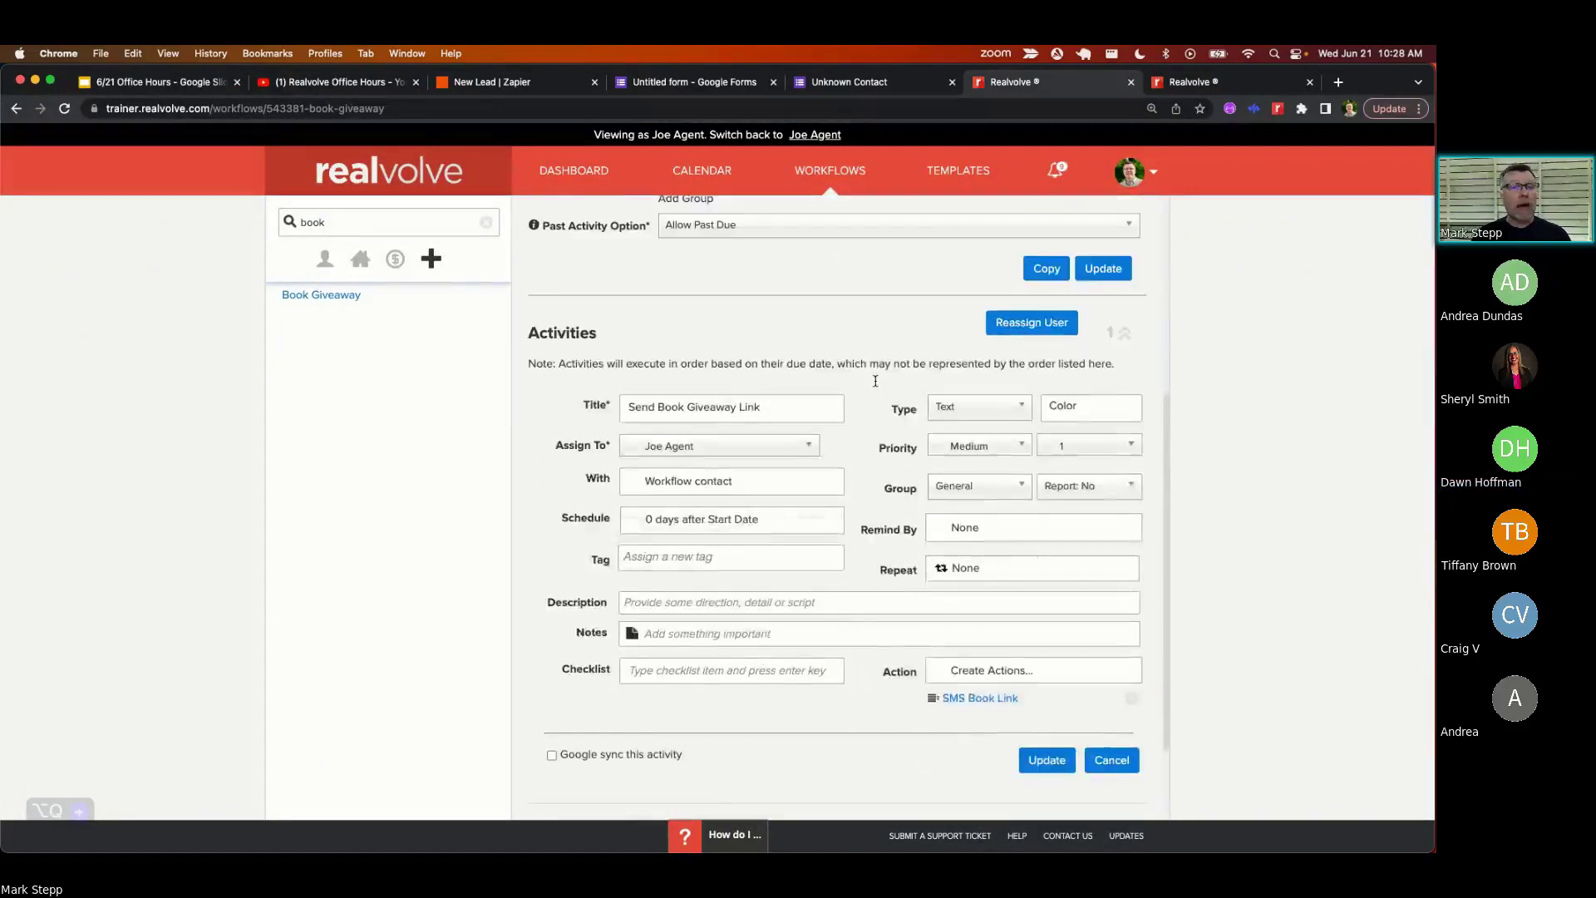
pyautogui.scroll(-2, 875, 385)
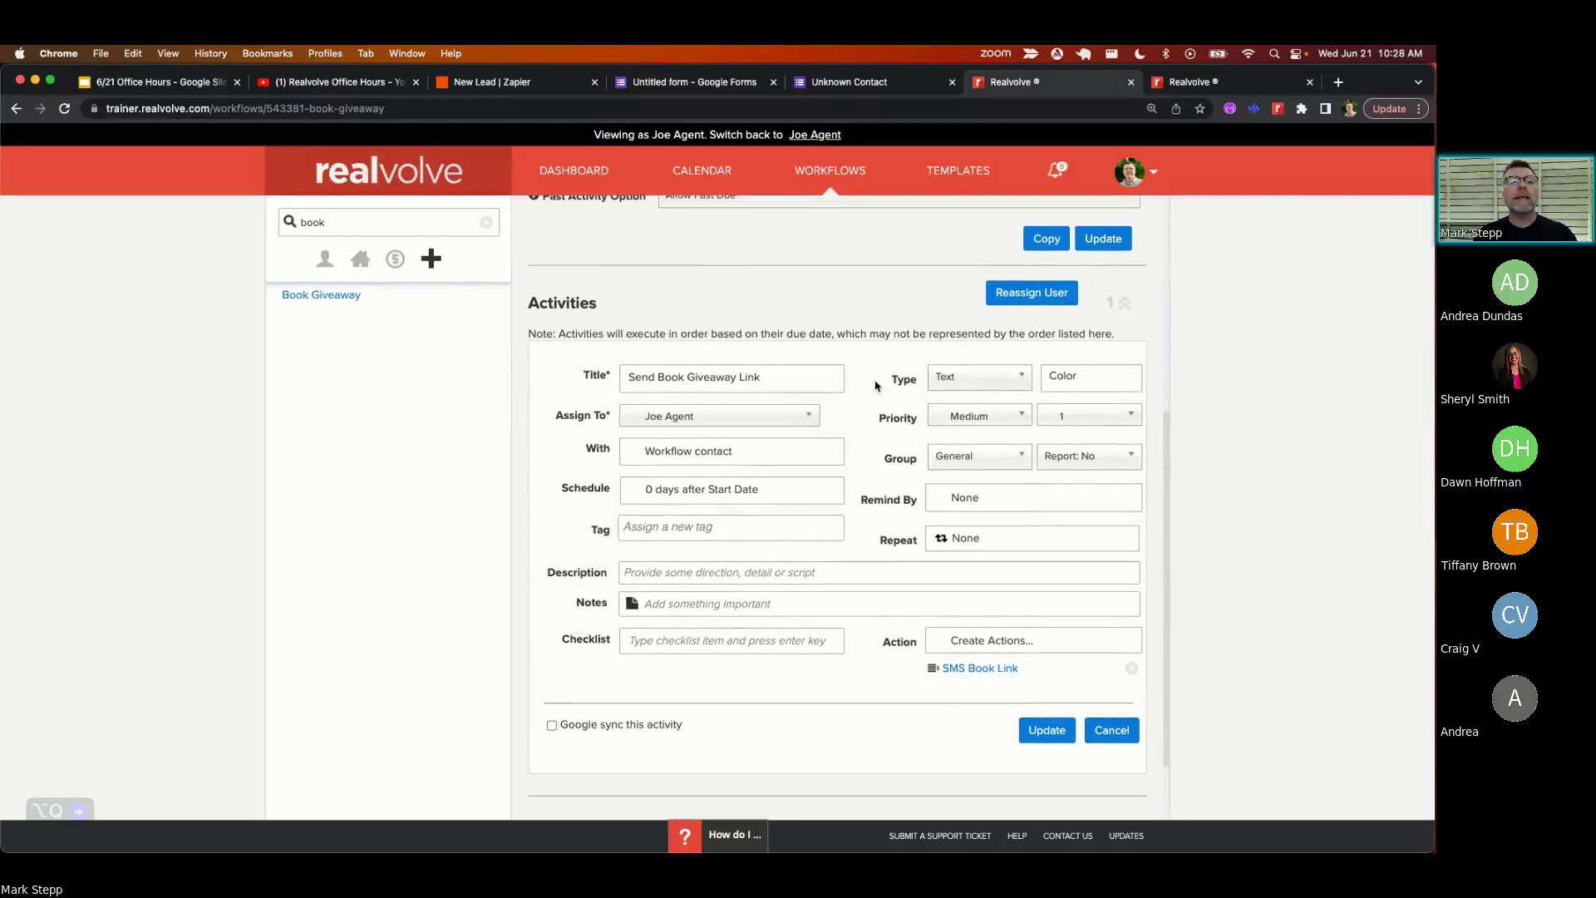
pyautogui.scroll(-2, 672, 329)
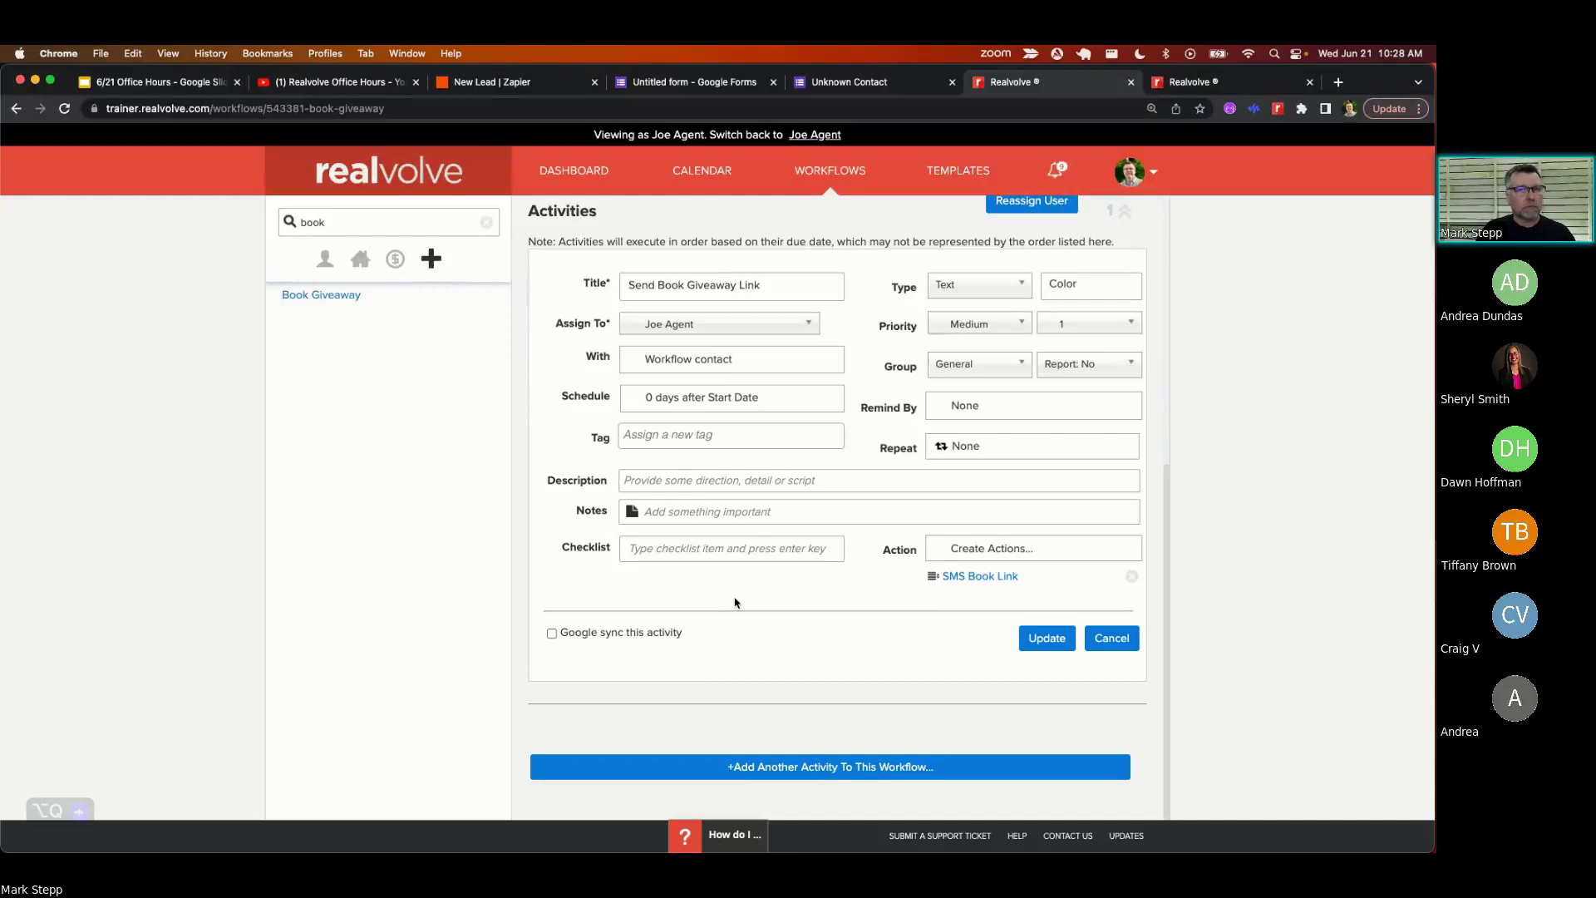
pyautogui.scroll(6, 813, 542)
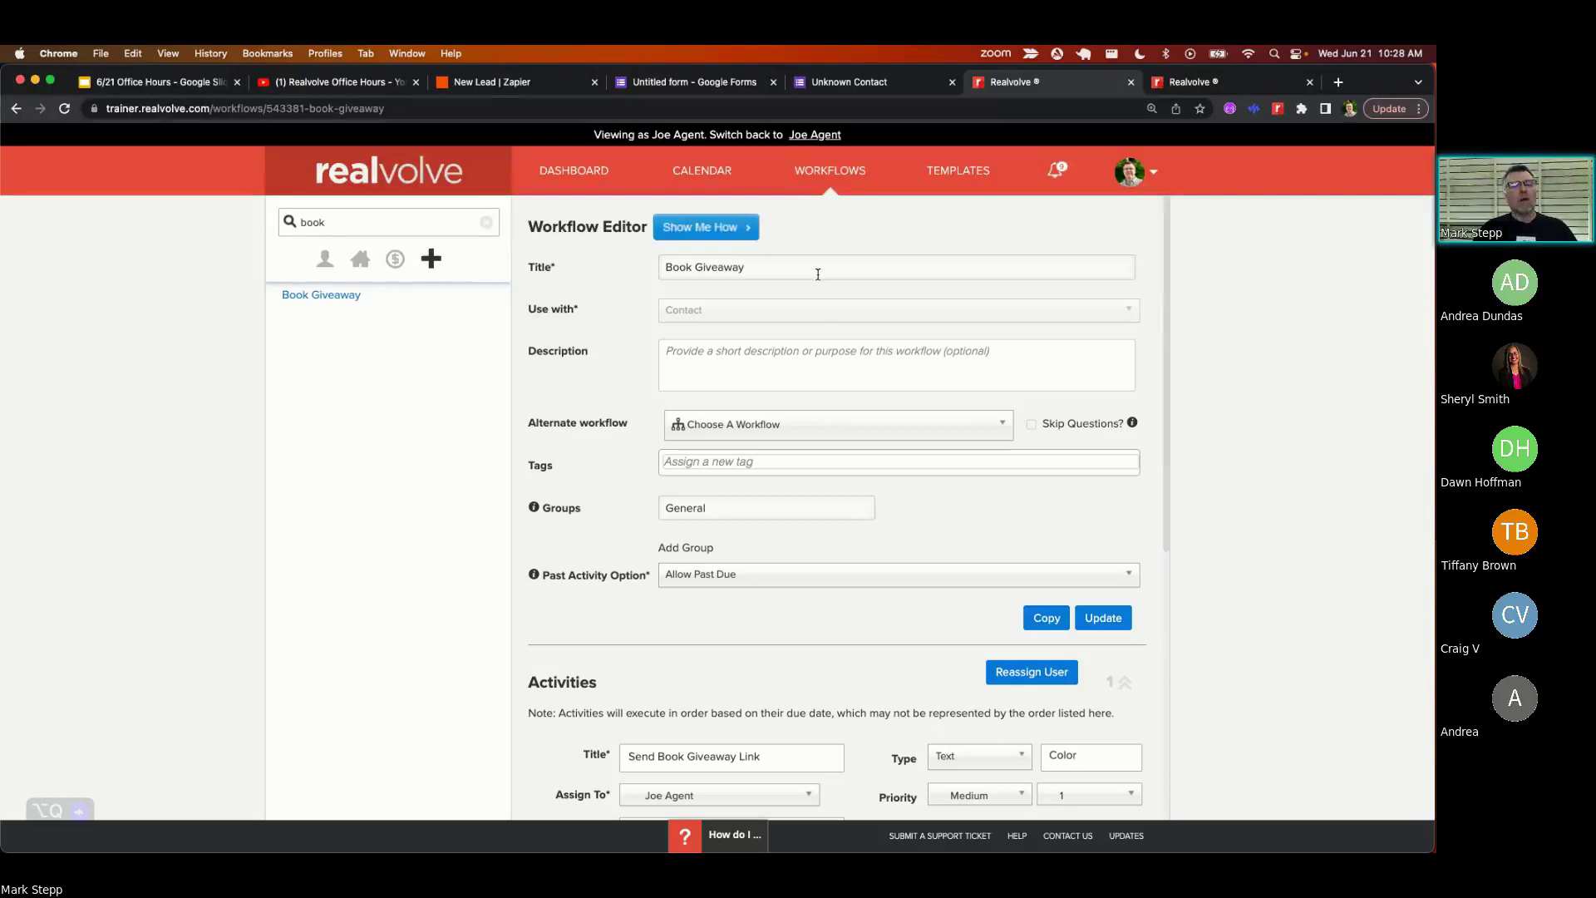
pyautogui.scroll(-4, 782, 594)
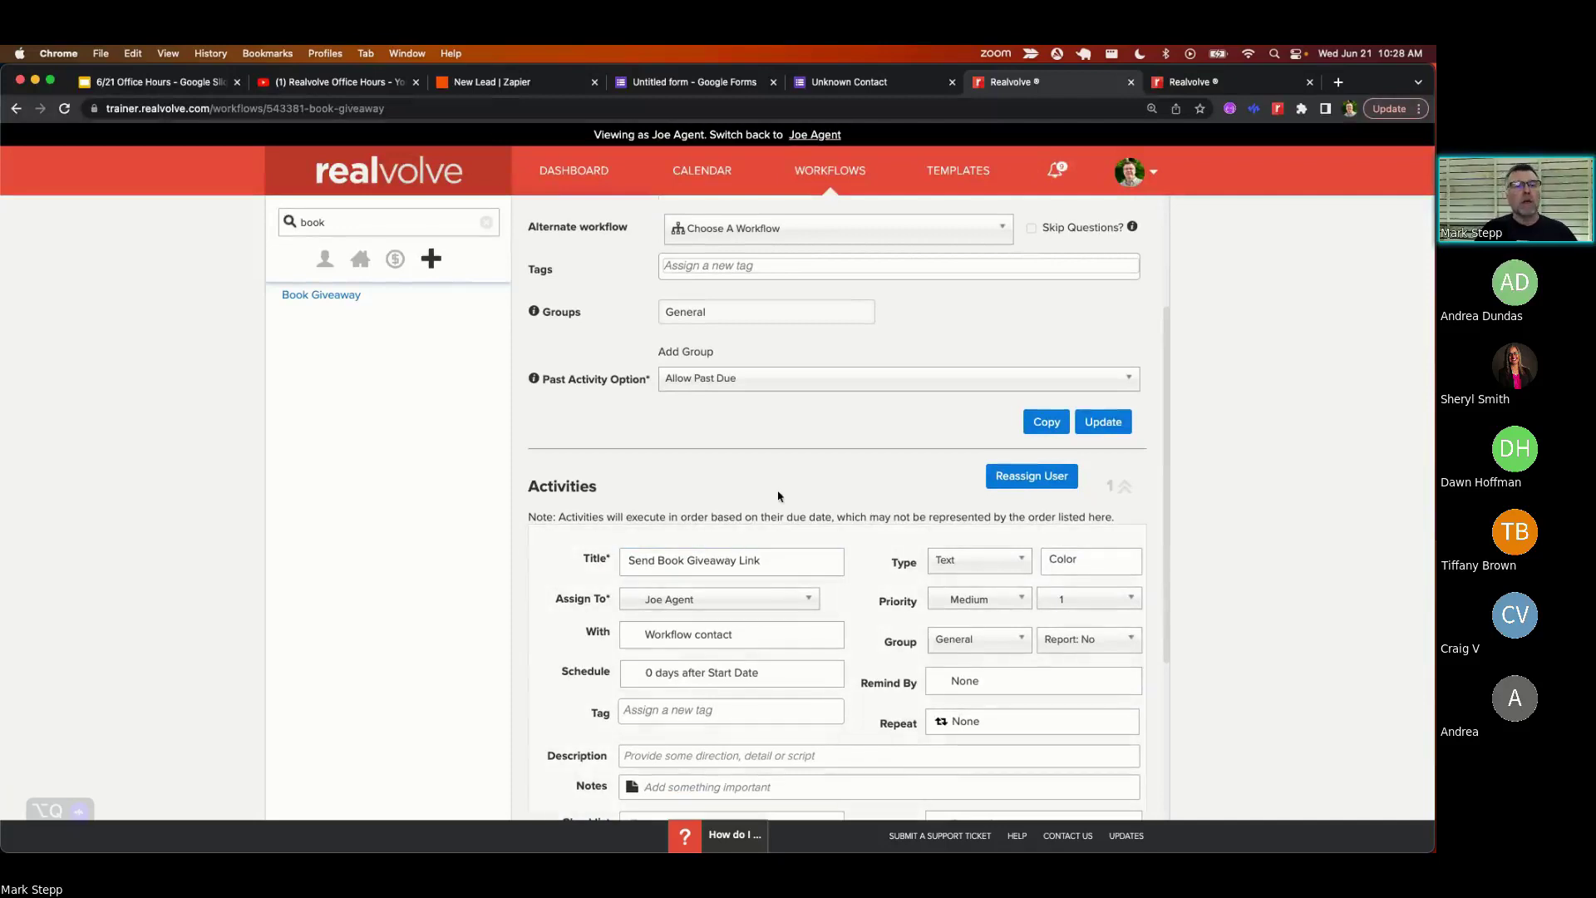
pyautogui.scroll(4, 729, 305)
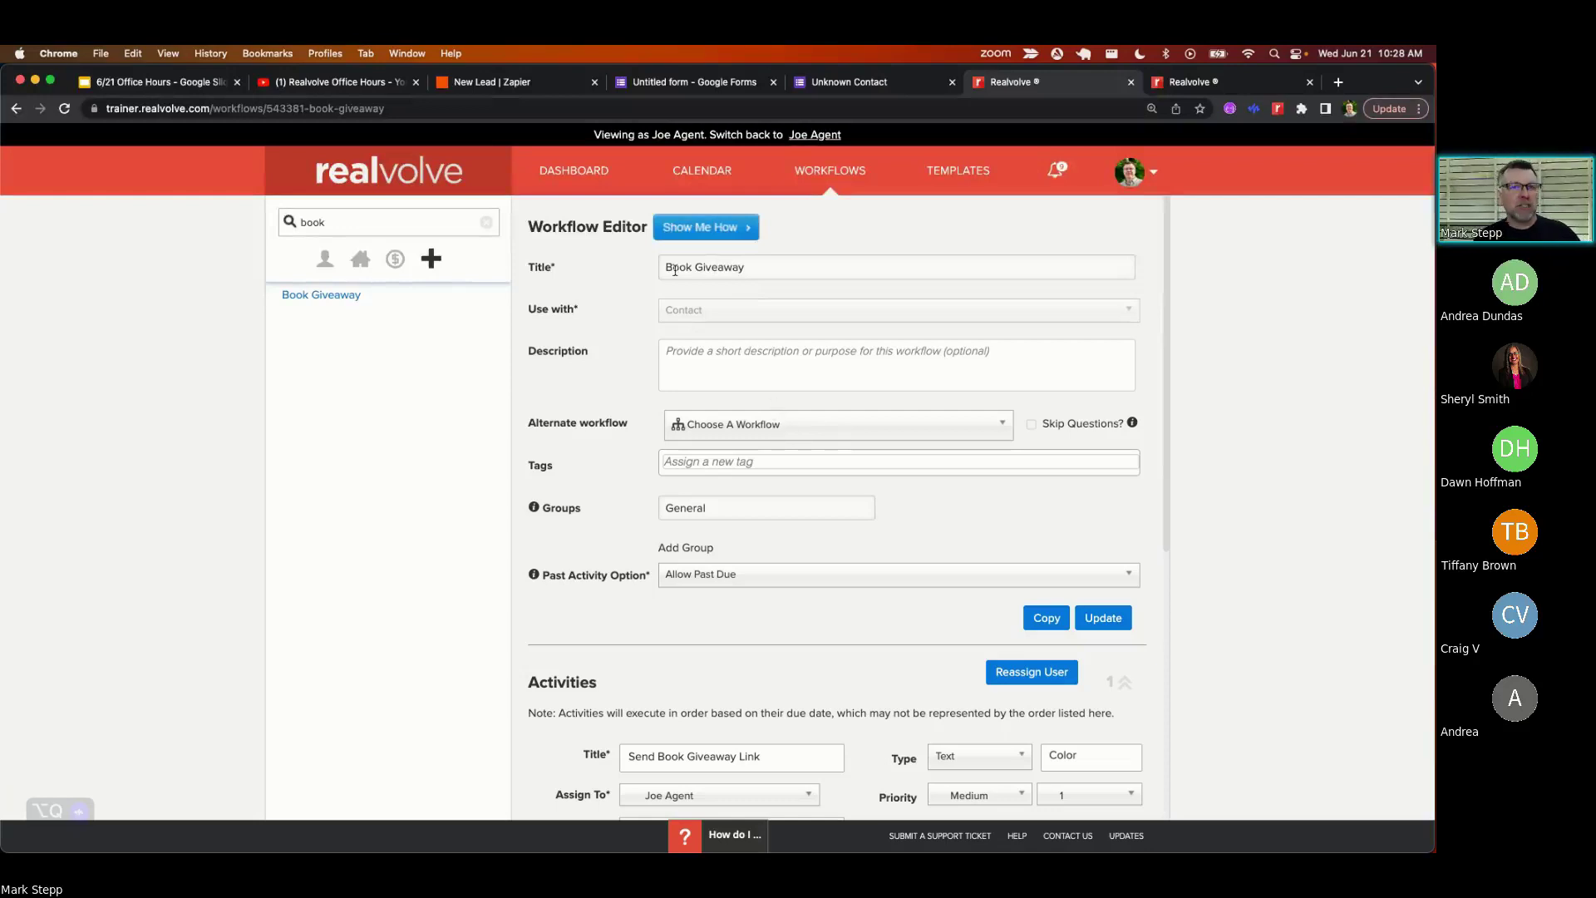
pyautogui.scroll(-2, 776, 373)
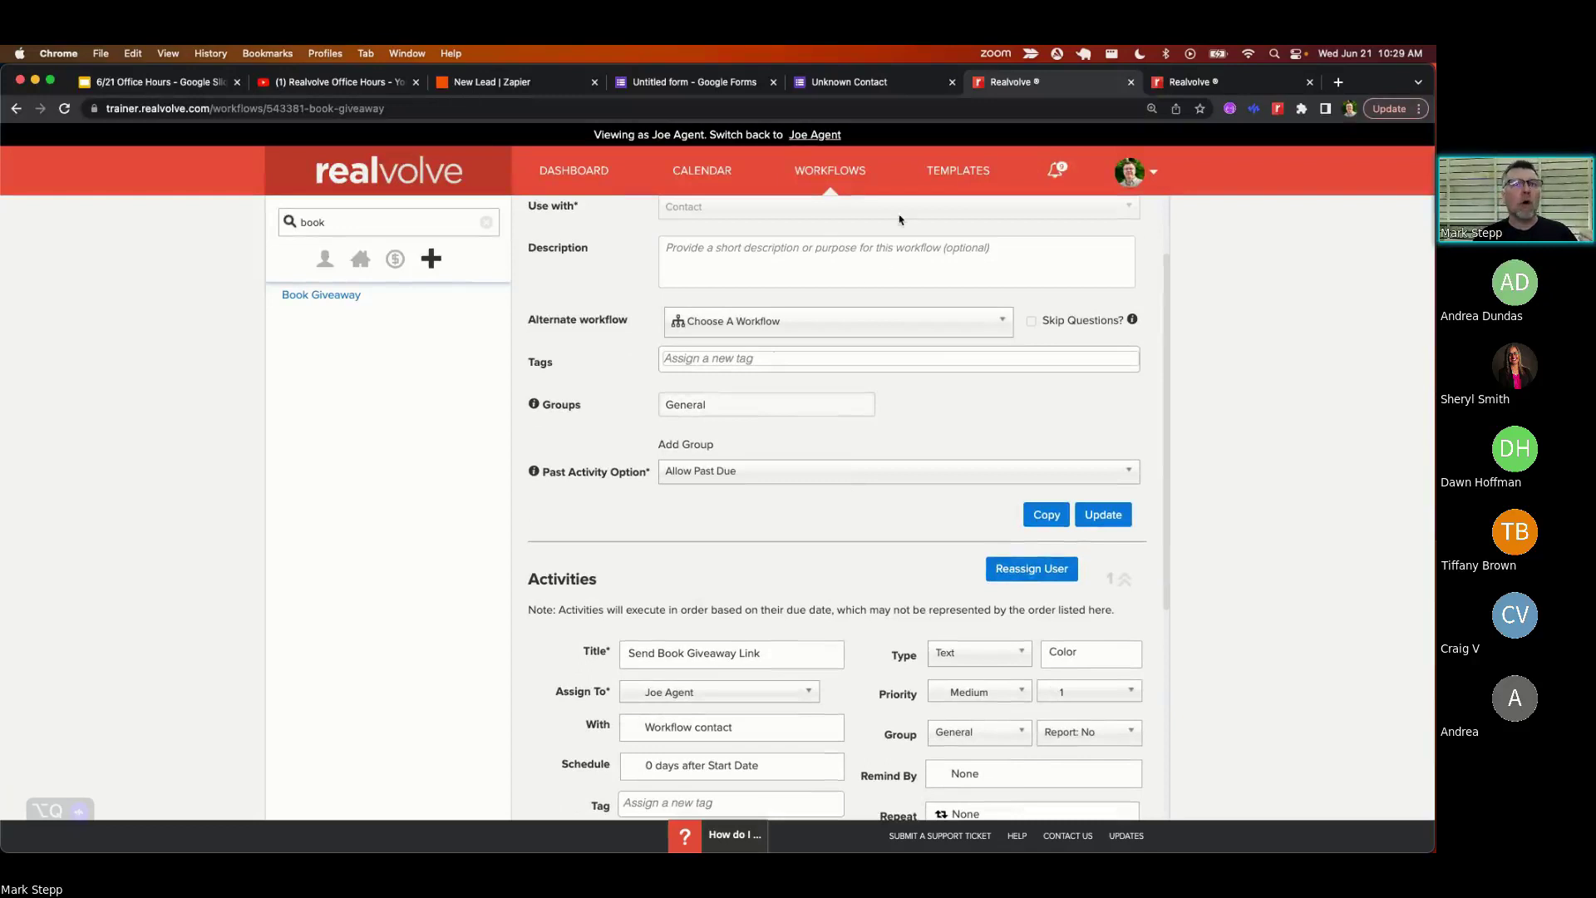
pyautogui.click(915, 83)
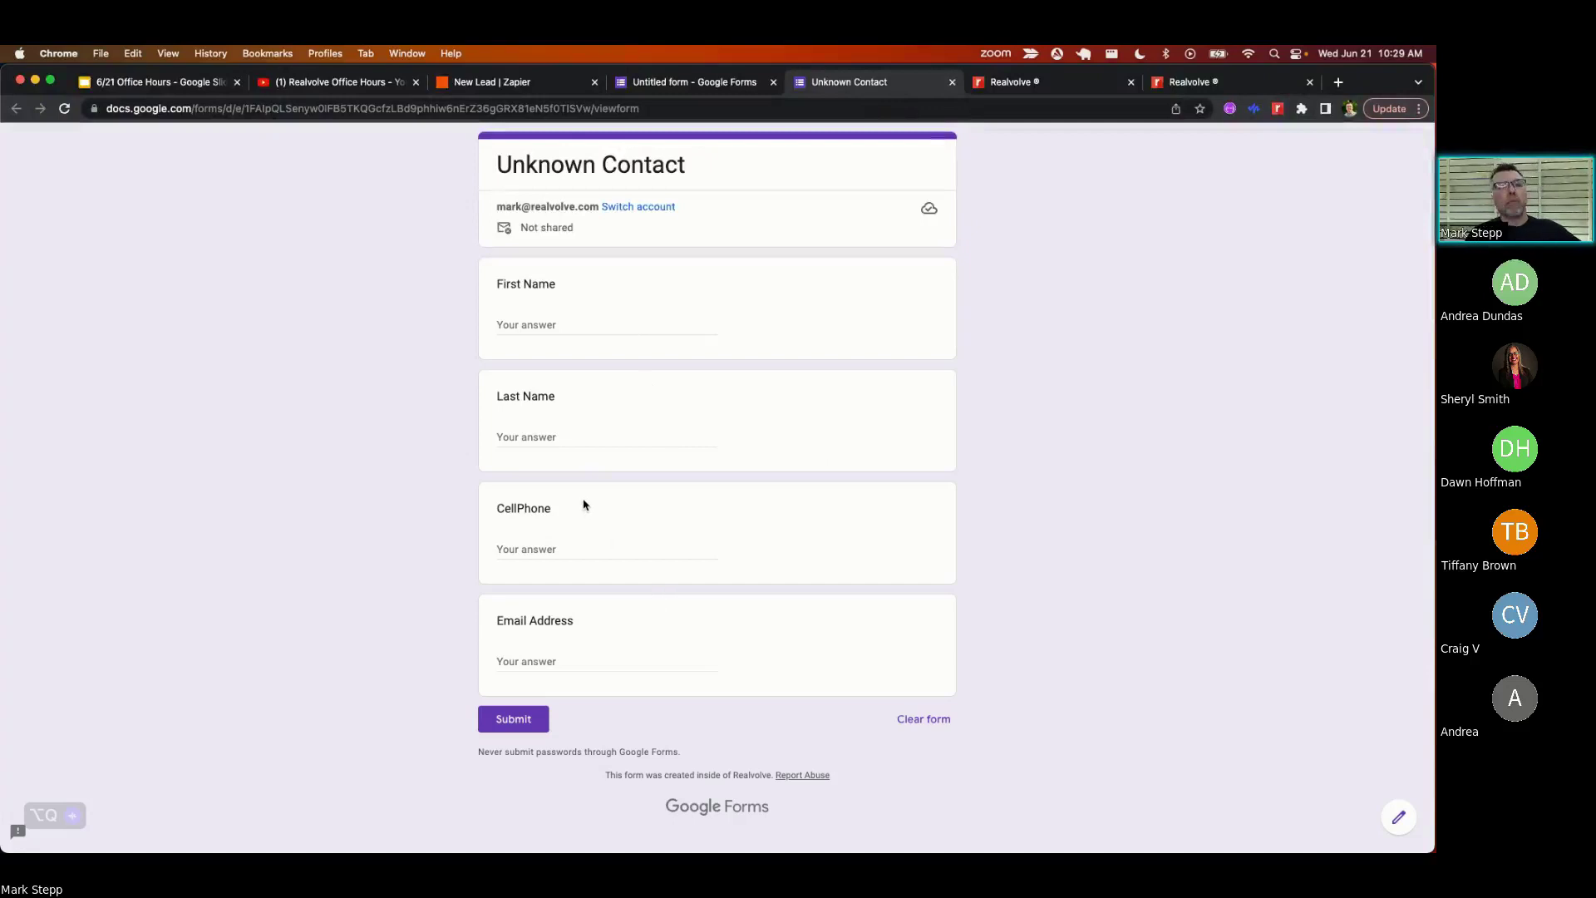
# - Leave the CellPhone field empty and return to the Book Giveaway workflow editor
pyautogui.click(535, 545)
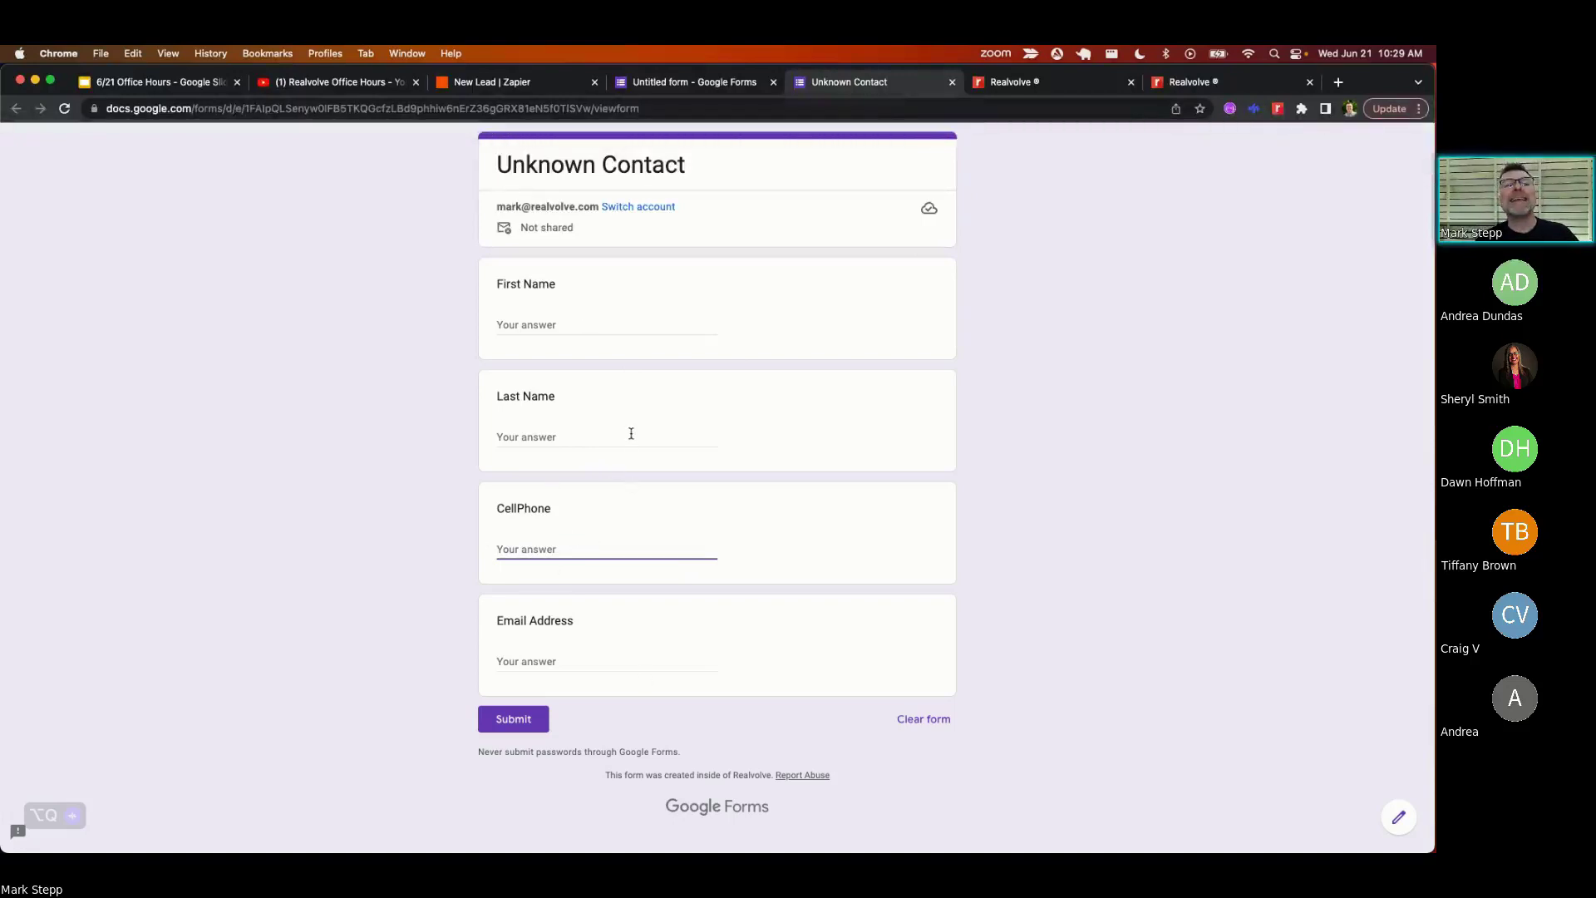
pyautogui.click(1075, 86)
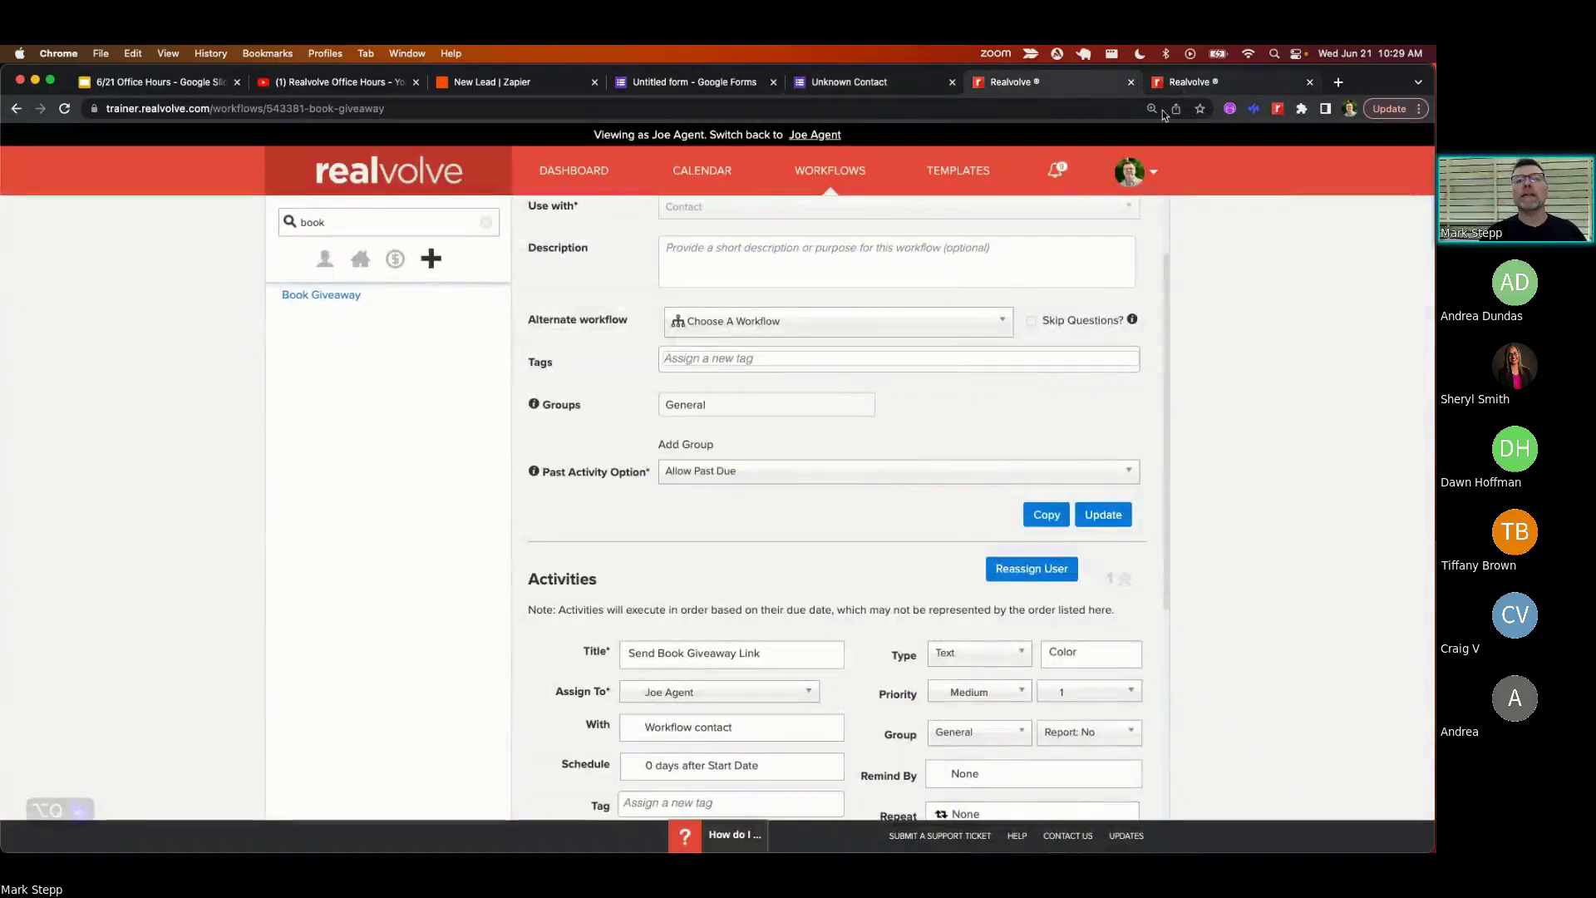
# - Browse Your Notifications and open the Unknown Contact record from one of them
pyautogui.click(1055, 173)
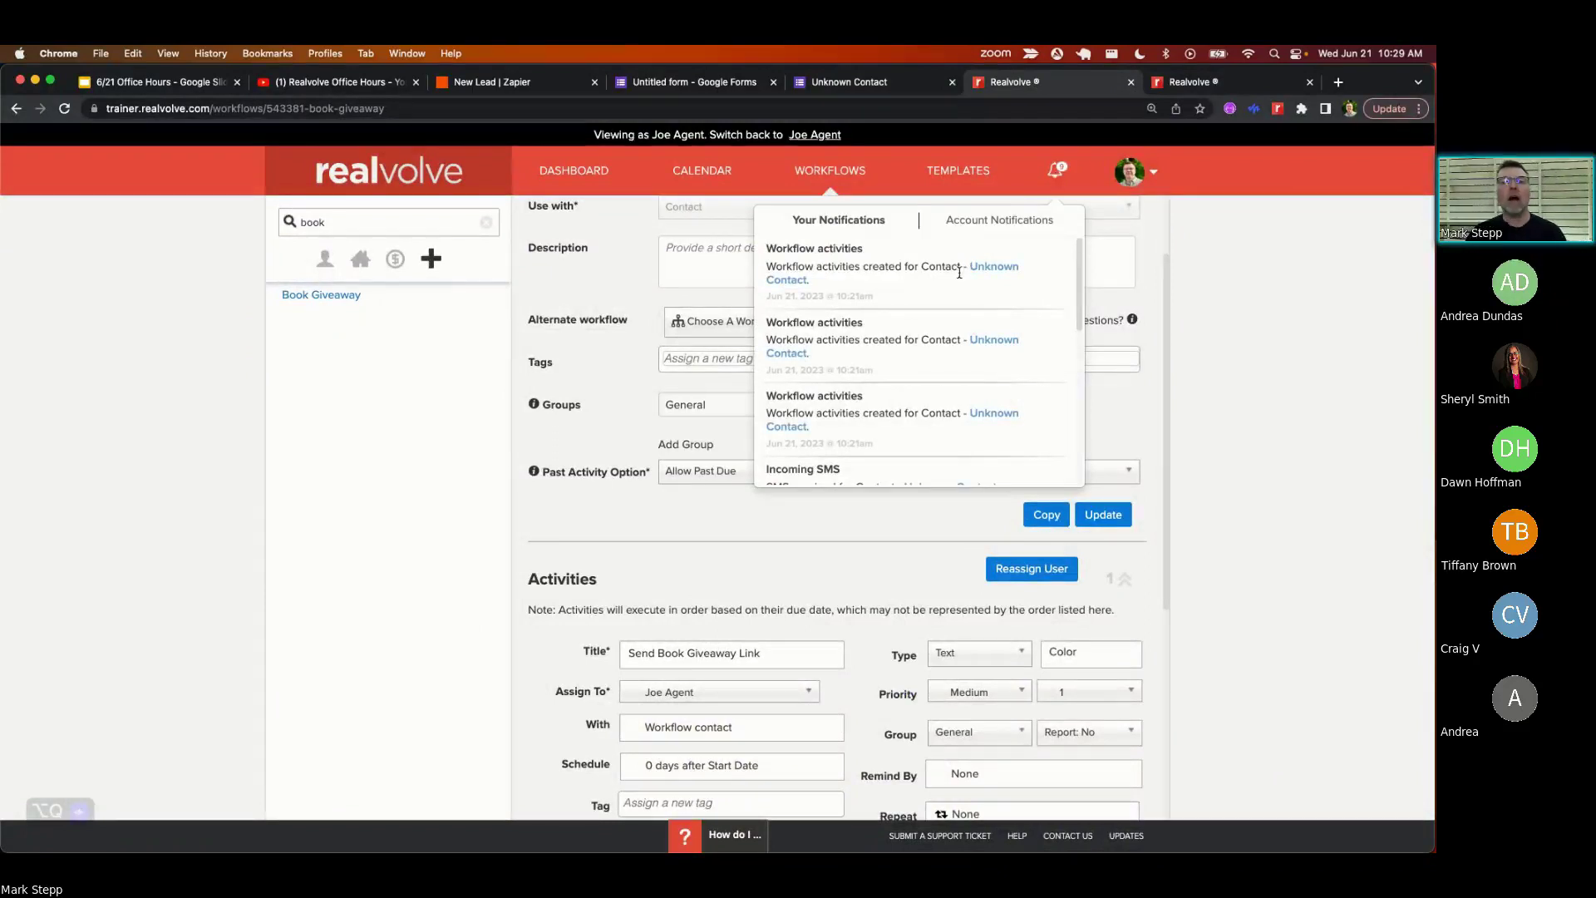
pyautogui.scroll(-4, 873, 283)
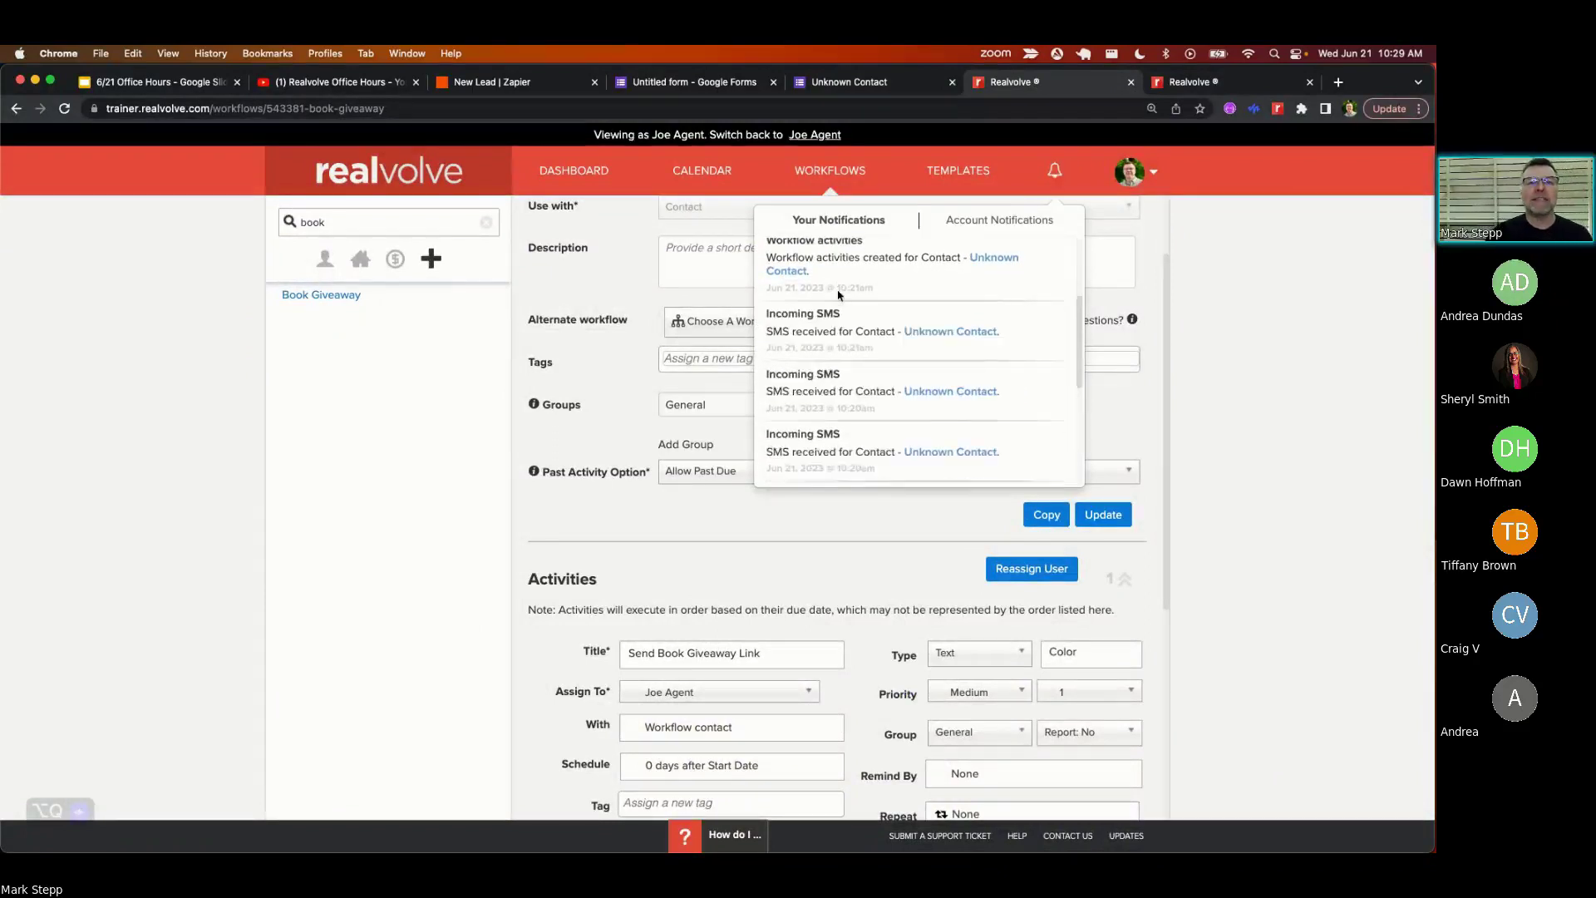
pyautogui.scroll(-2, 840, 296)
pyautogui.scroll(-3, 956, 374)
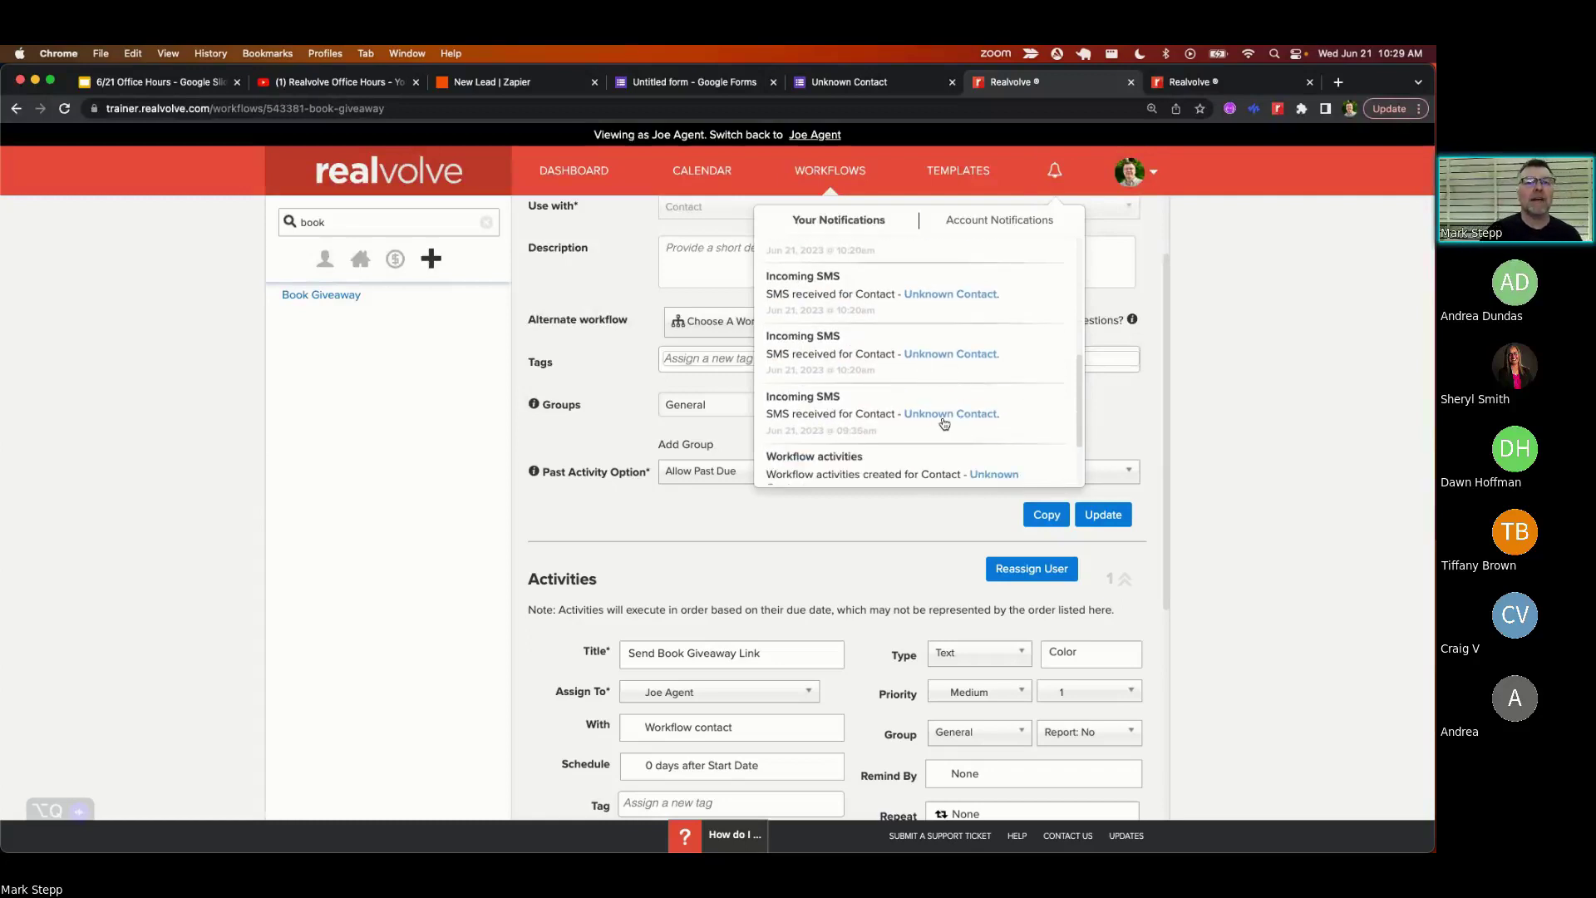
pyautogui.scroll(-2, 869, 407)
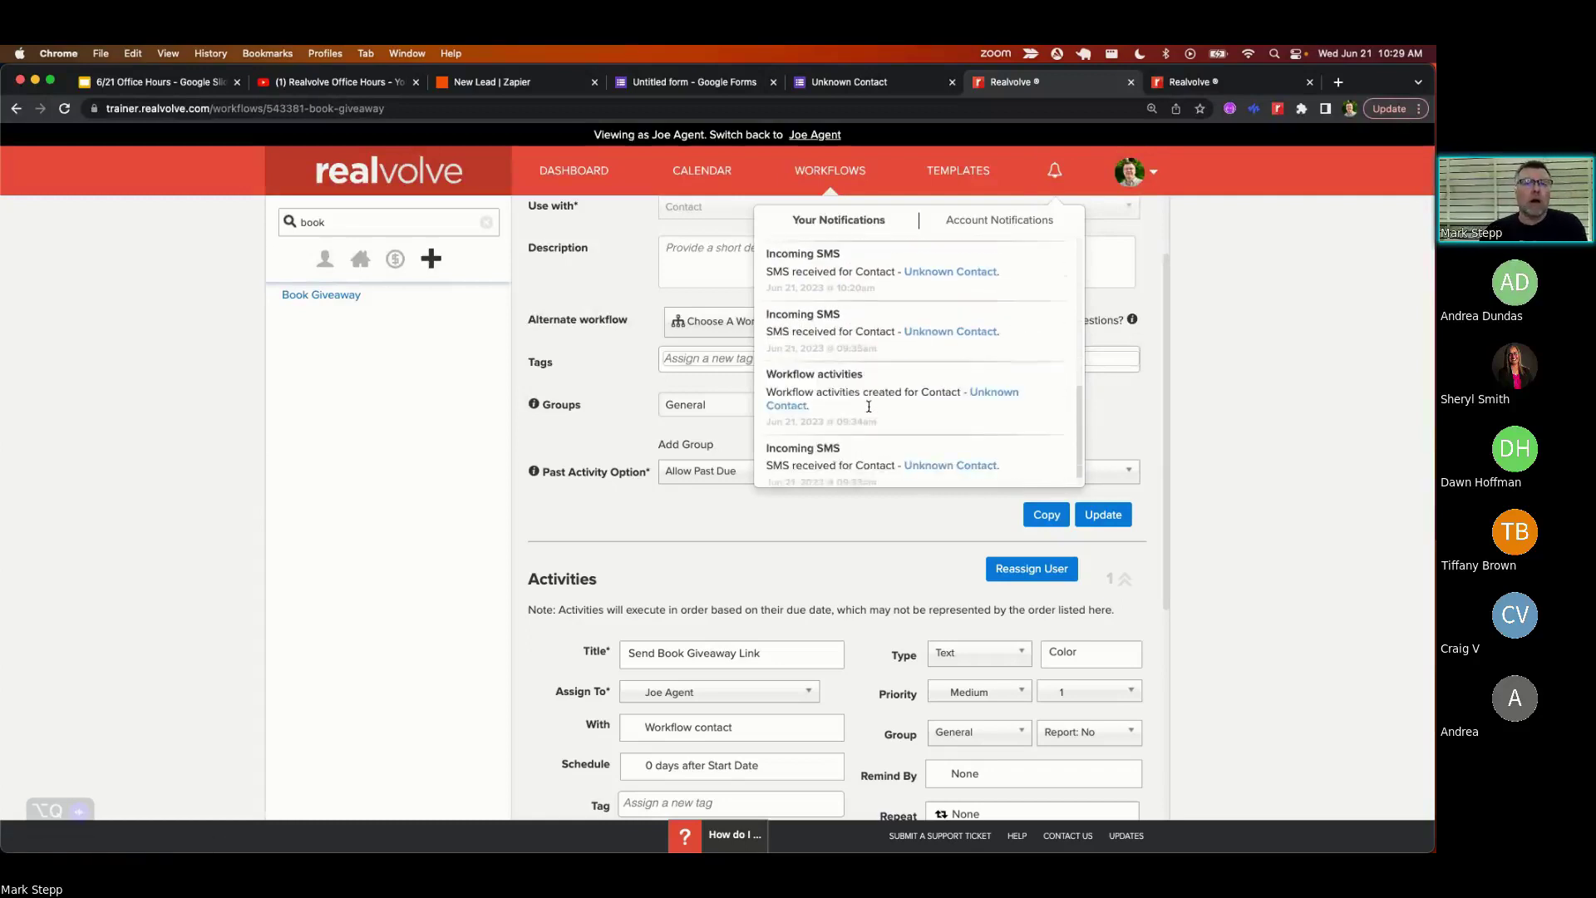
pyautogui.scroll(6, 868, 406)
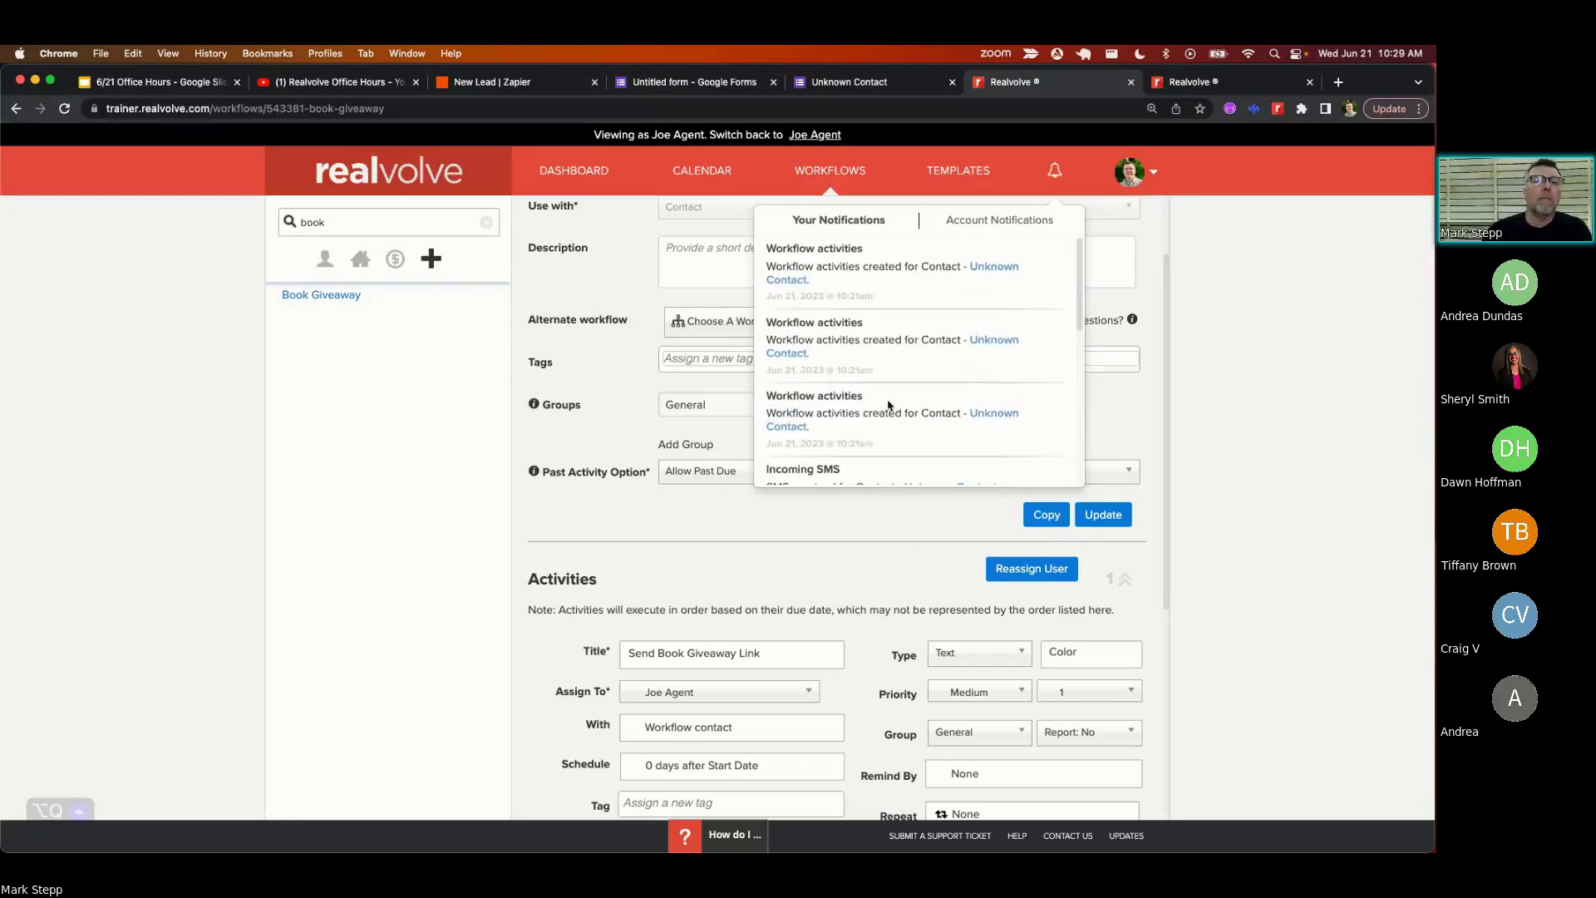
pyautogui.click(1001, 268)
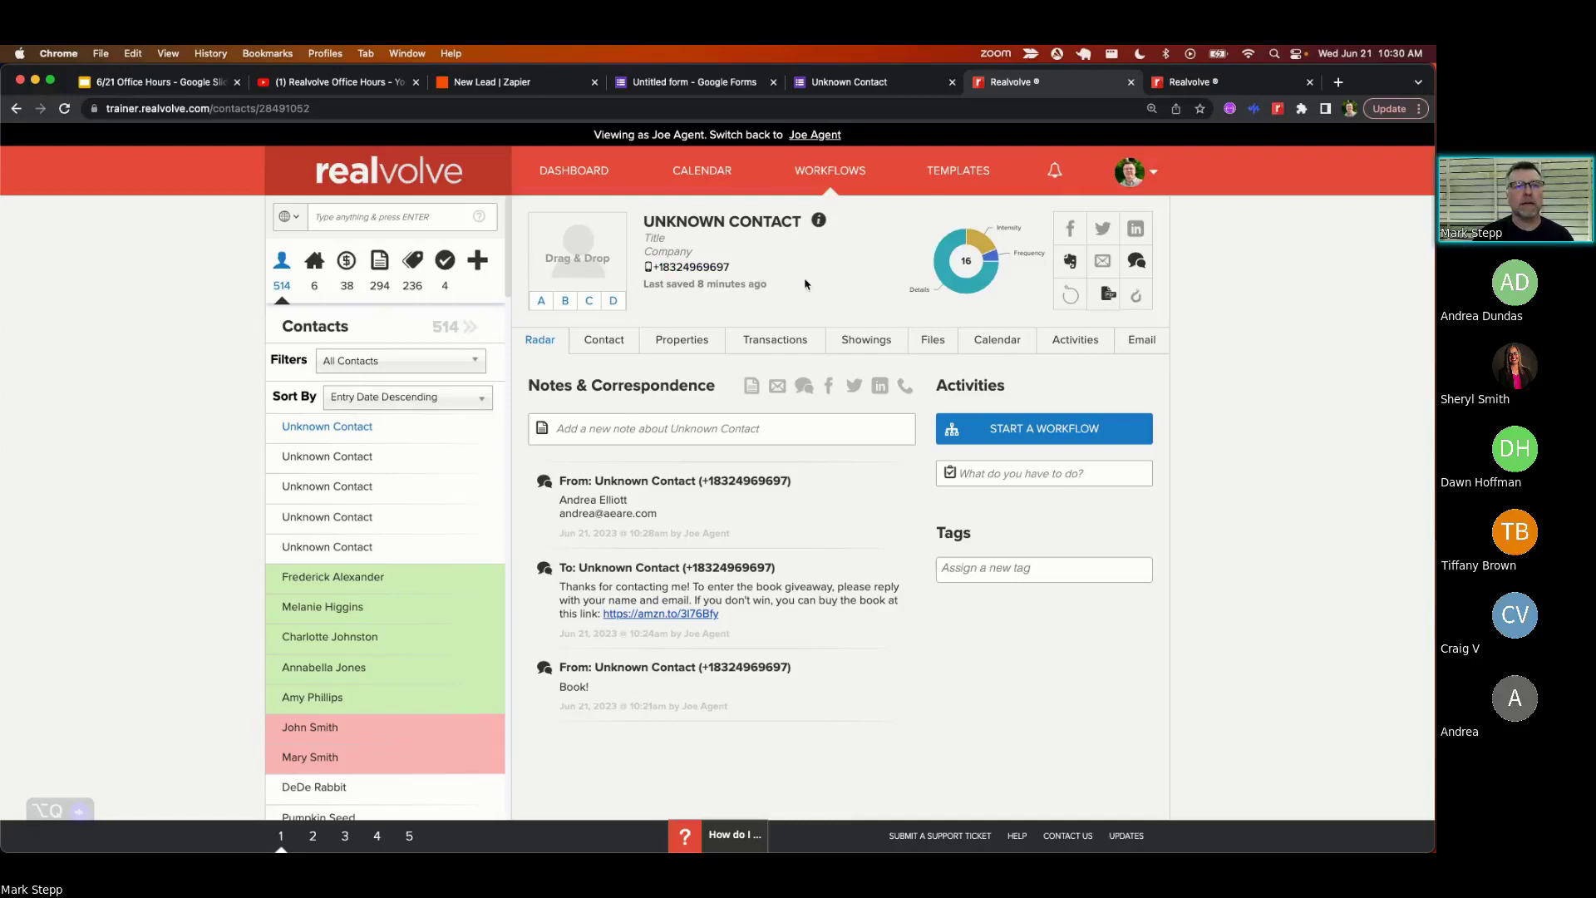
# - Select the full name the contact texted back in the newest Notes & Correspondence entry
pyautogui.moveTo(774, 468)
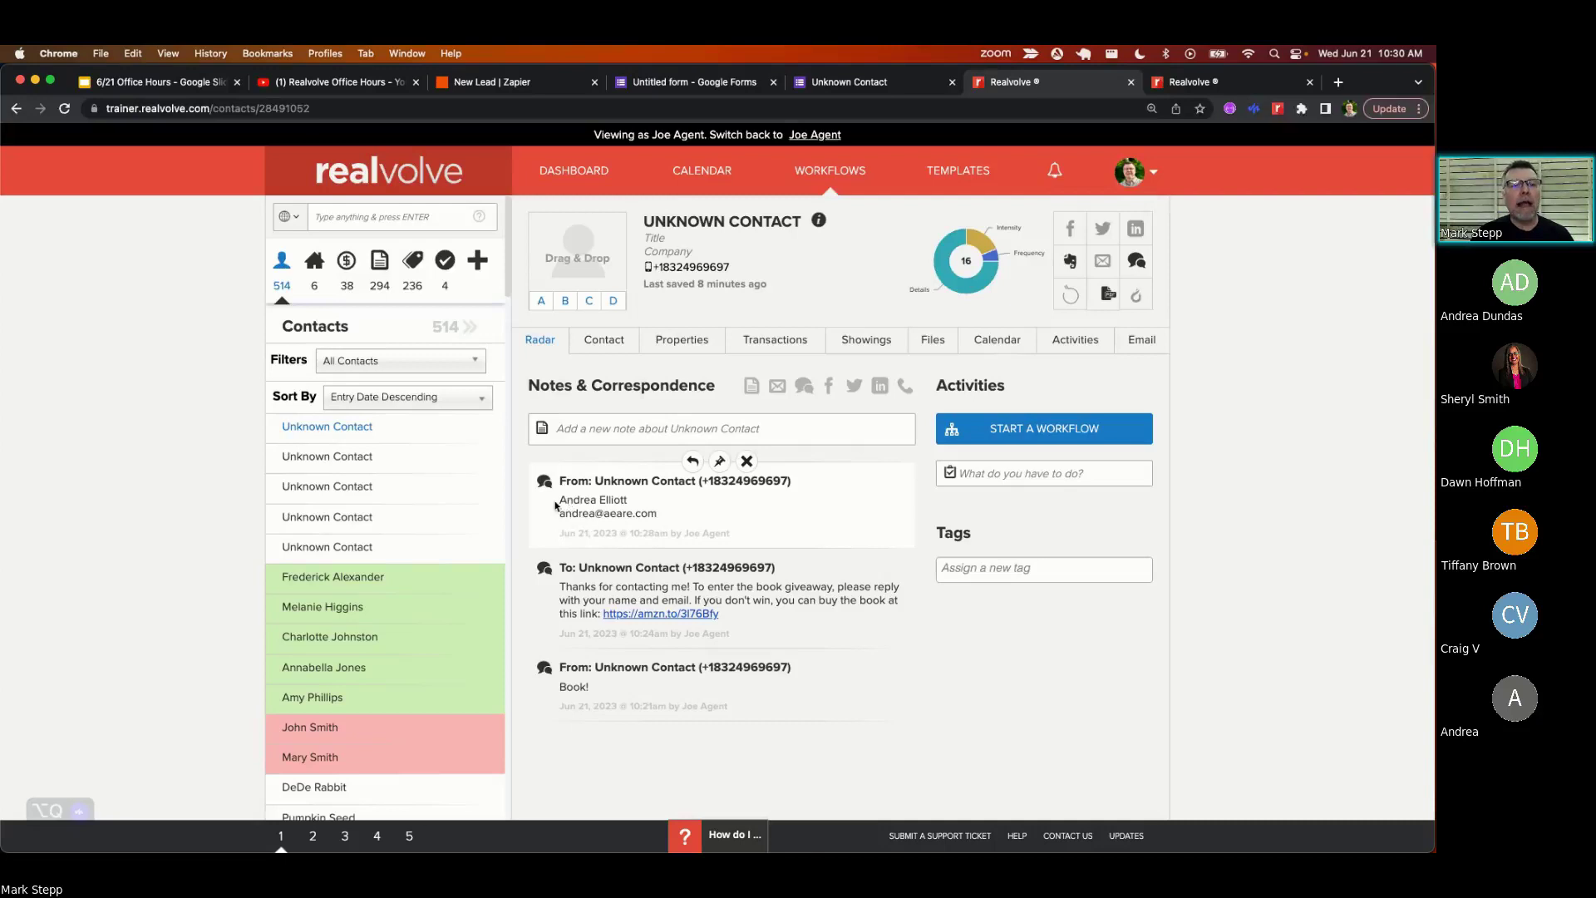
pyautogui.moveTo(559, 502); pyautogui.dragTo(623, 504)
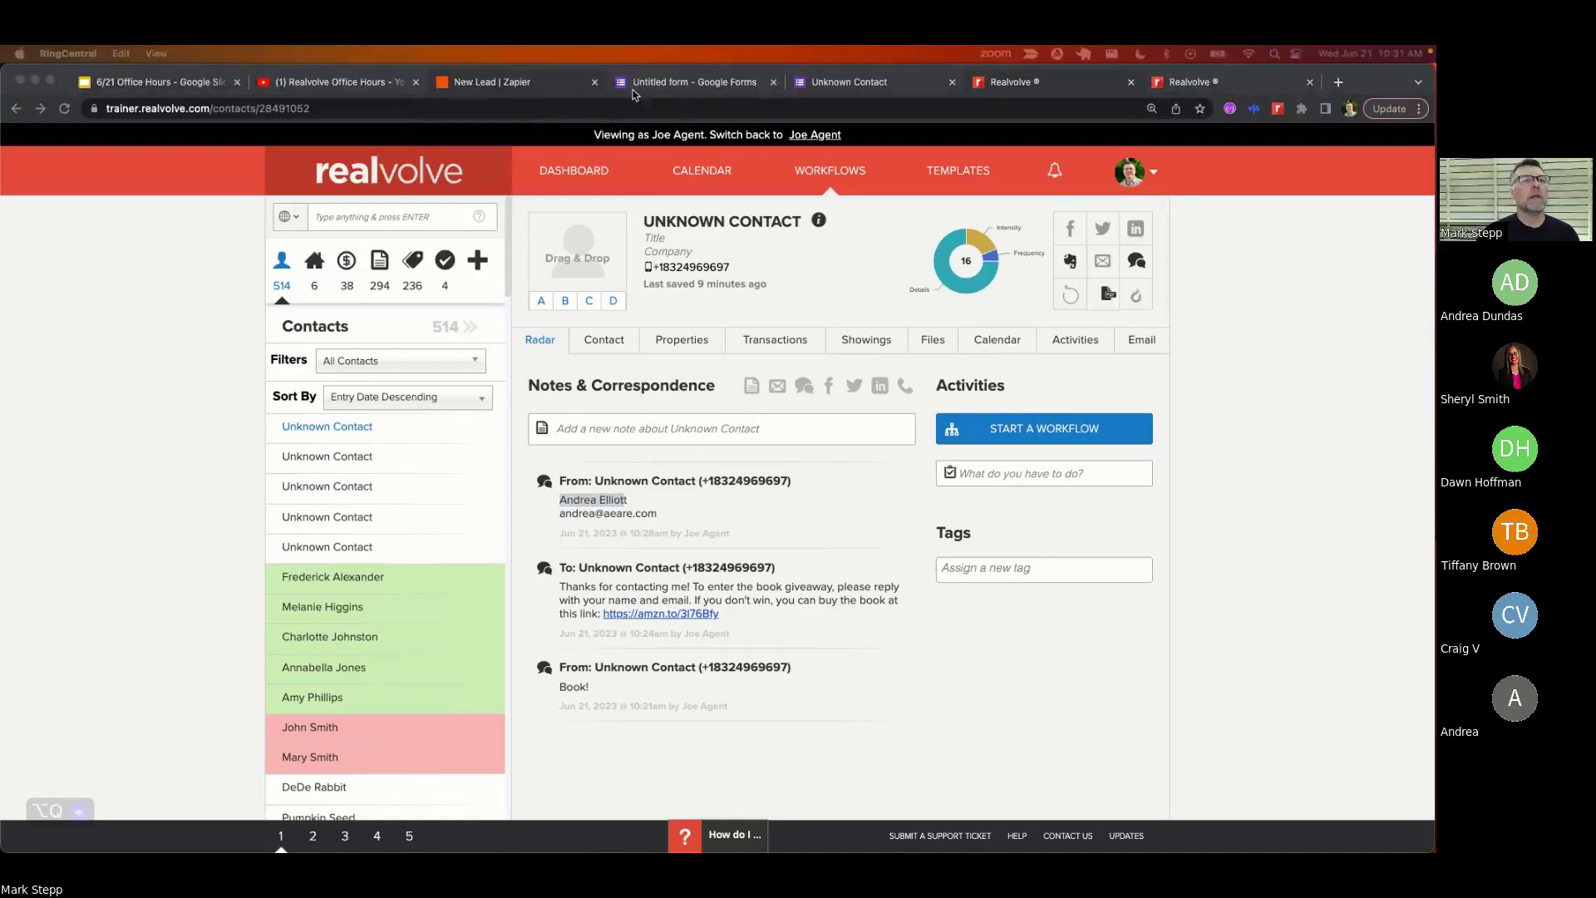
# - Show slide 8, Automation of Incoming Leads, in the 6/21 Office Hours deck
pyautogui.click(176, 84)
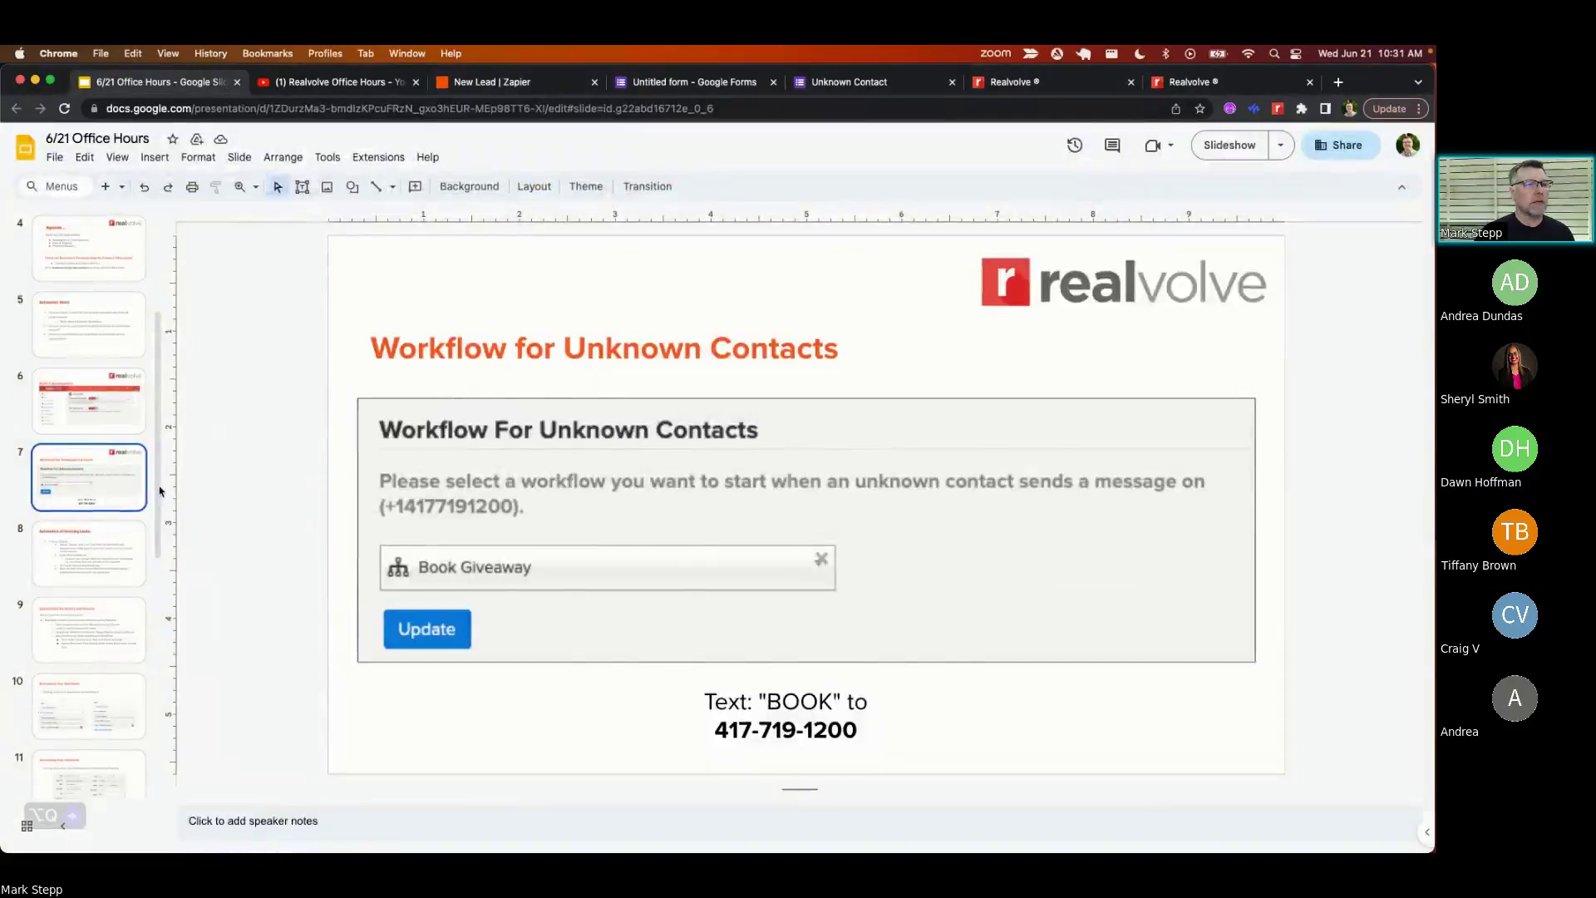
pyautogui.click(94, 545)
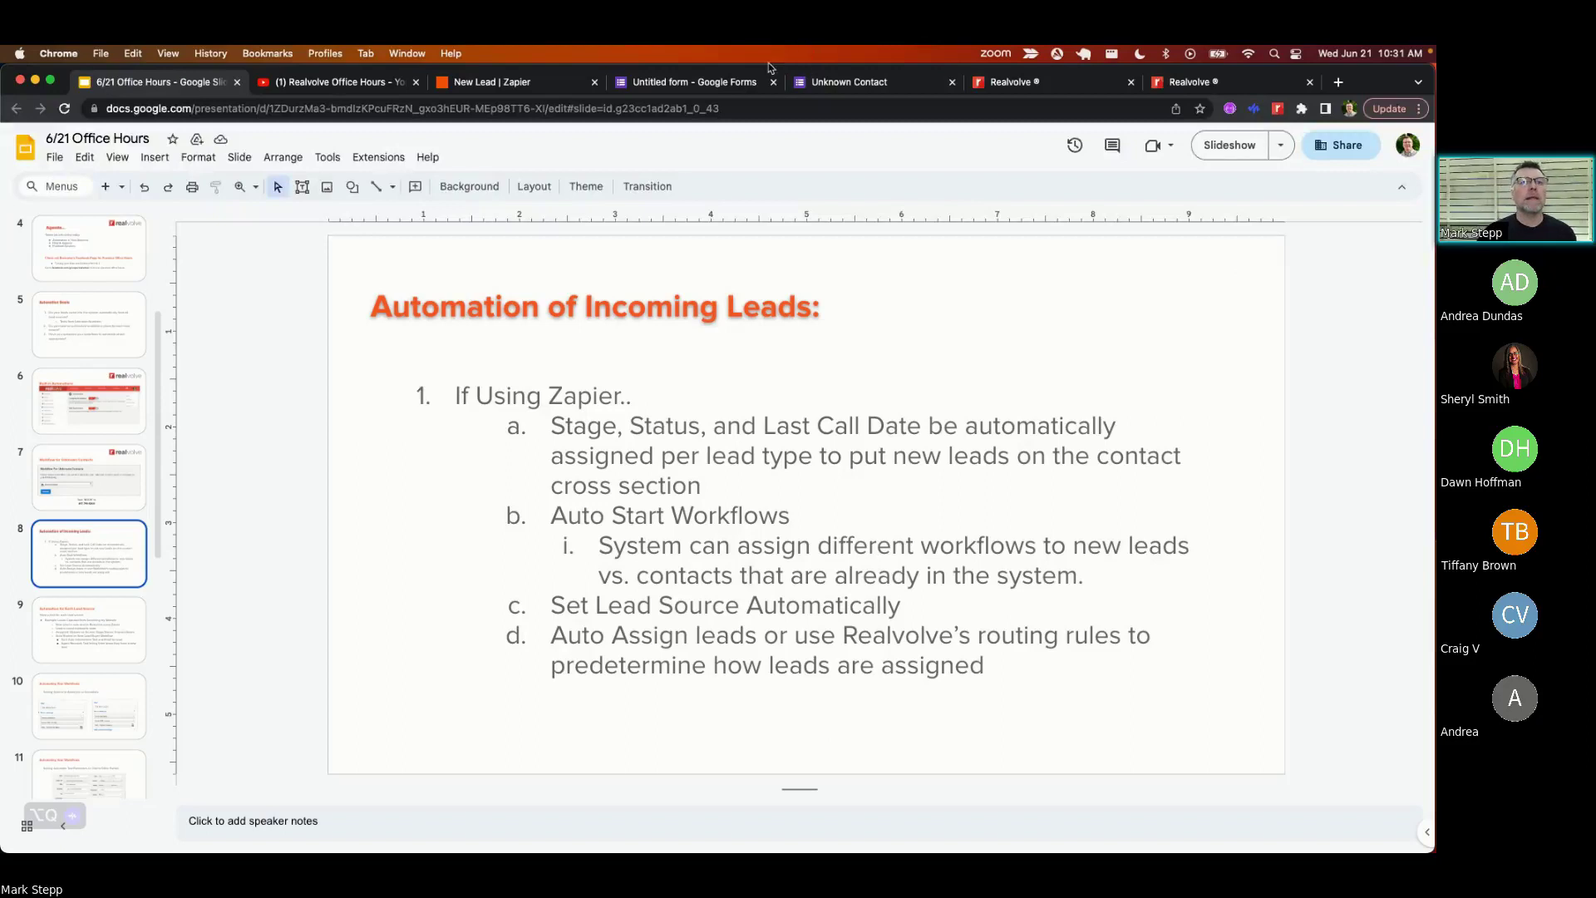
# - Bring up the Unknown Contact form editor, scrolled to the top of the form
pyautogui.click(712, 81)
pyautogui.scroll(1, 645, 294)
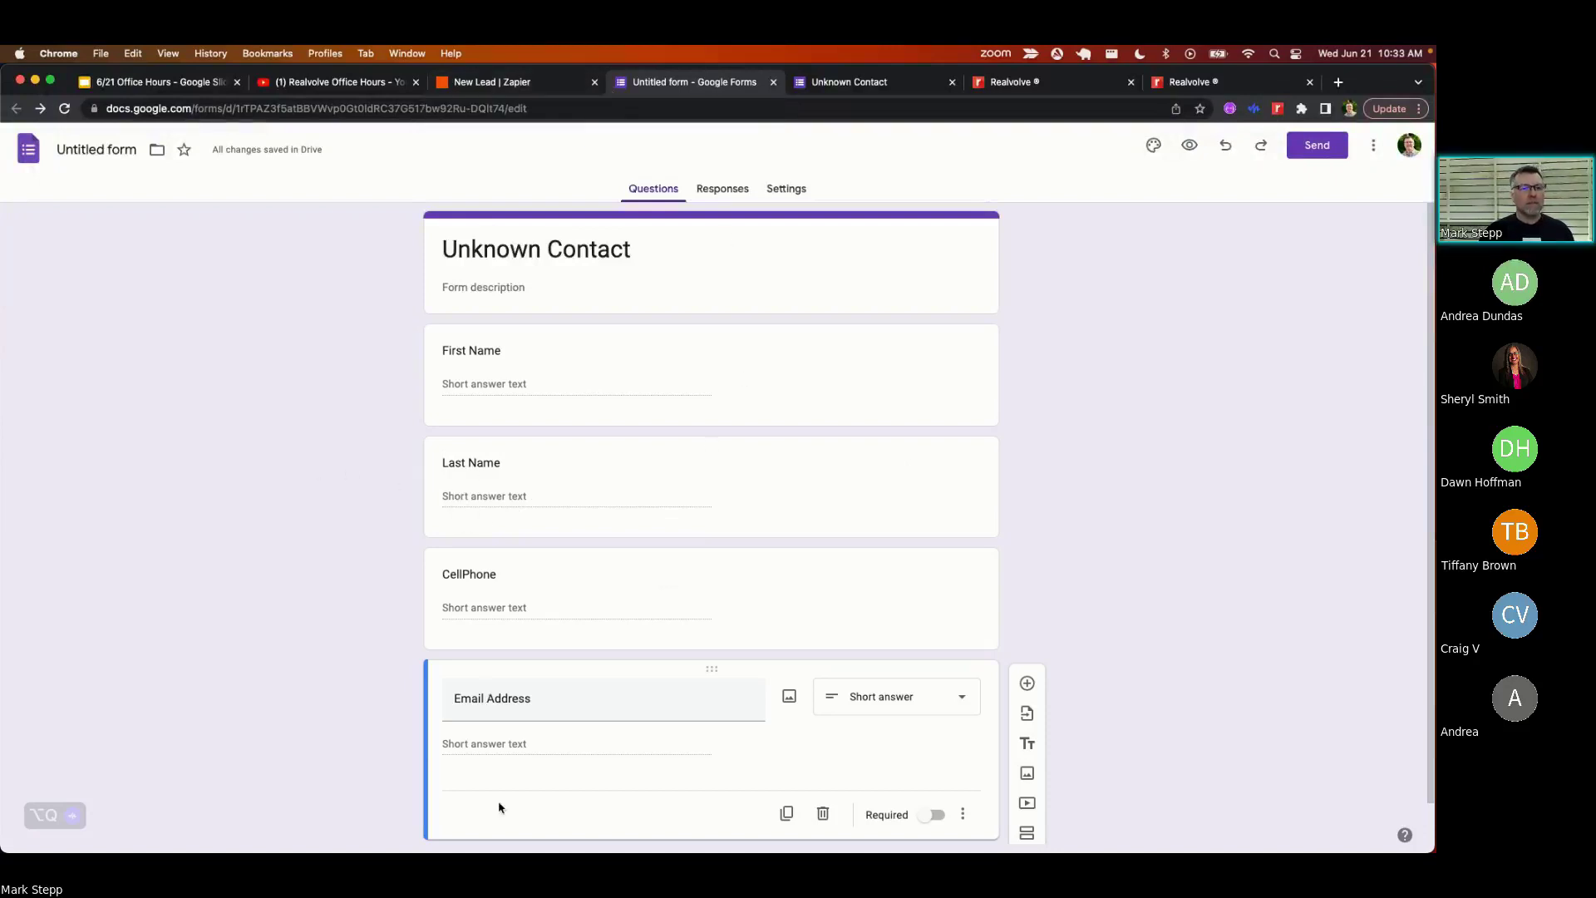
# - Link the form's responses to a new 'Untitled form (Responses)' spreadsheet
pyautogui.click(735, 195)
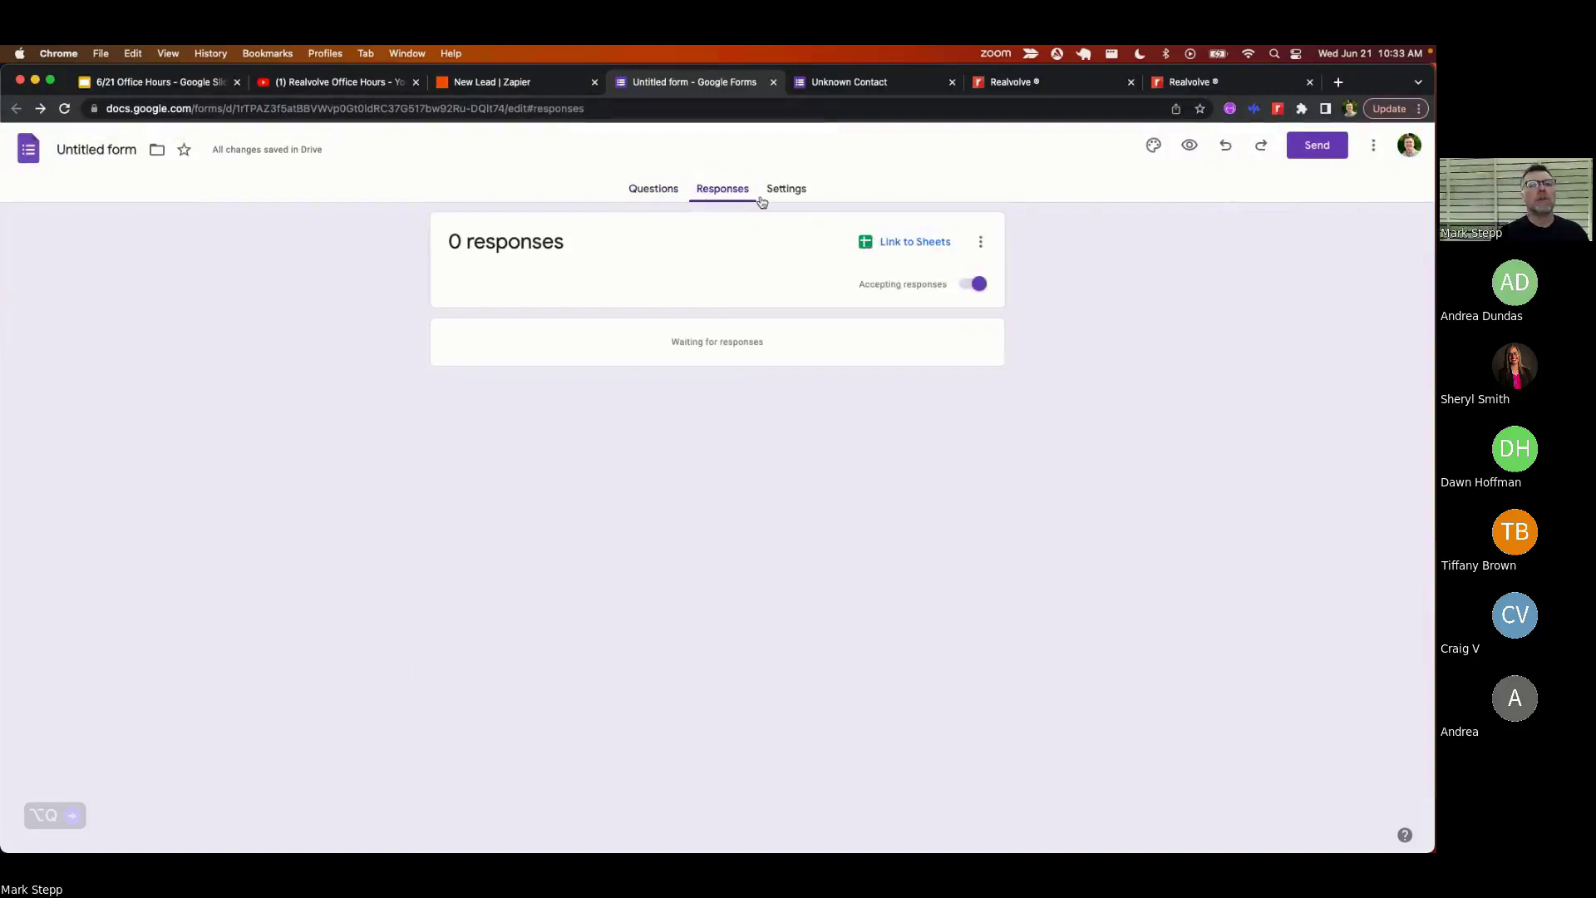
pyautogui.click(909, 246)
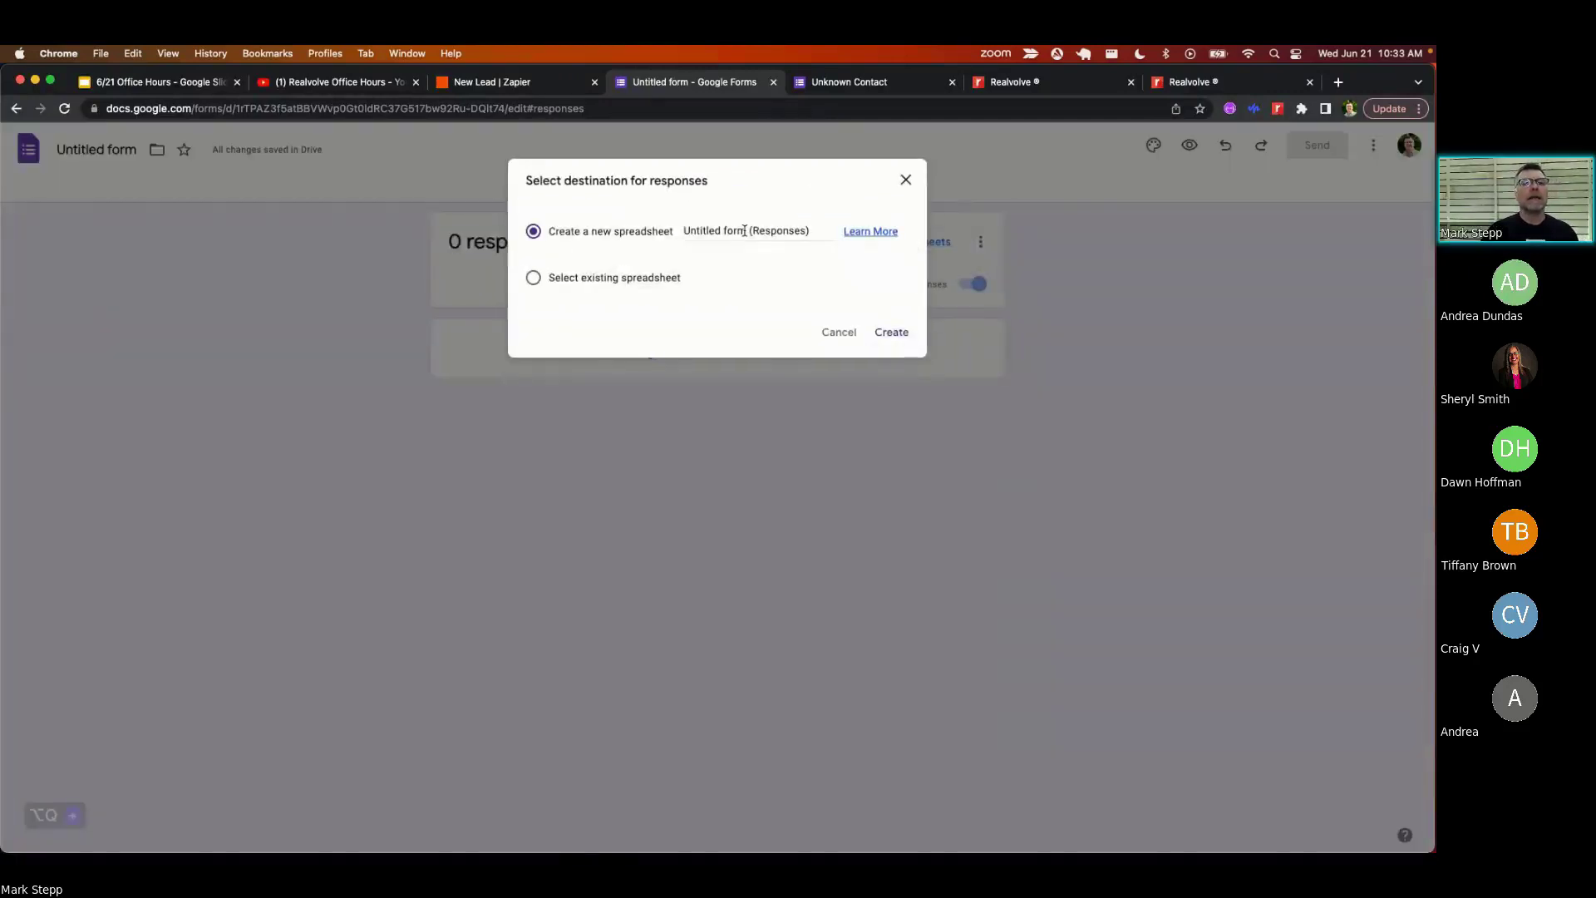
pyautogui.click(893, 335)
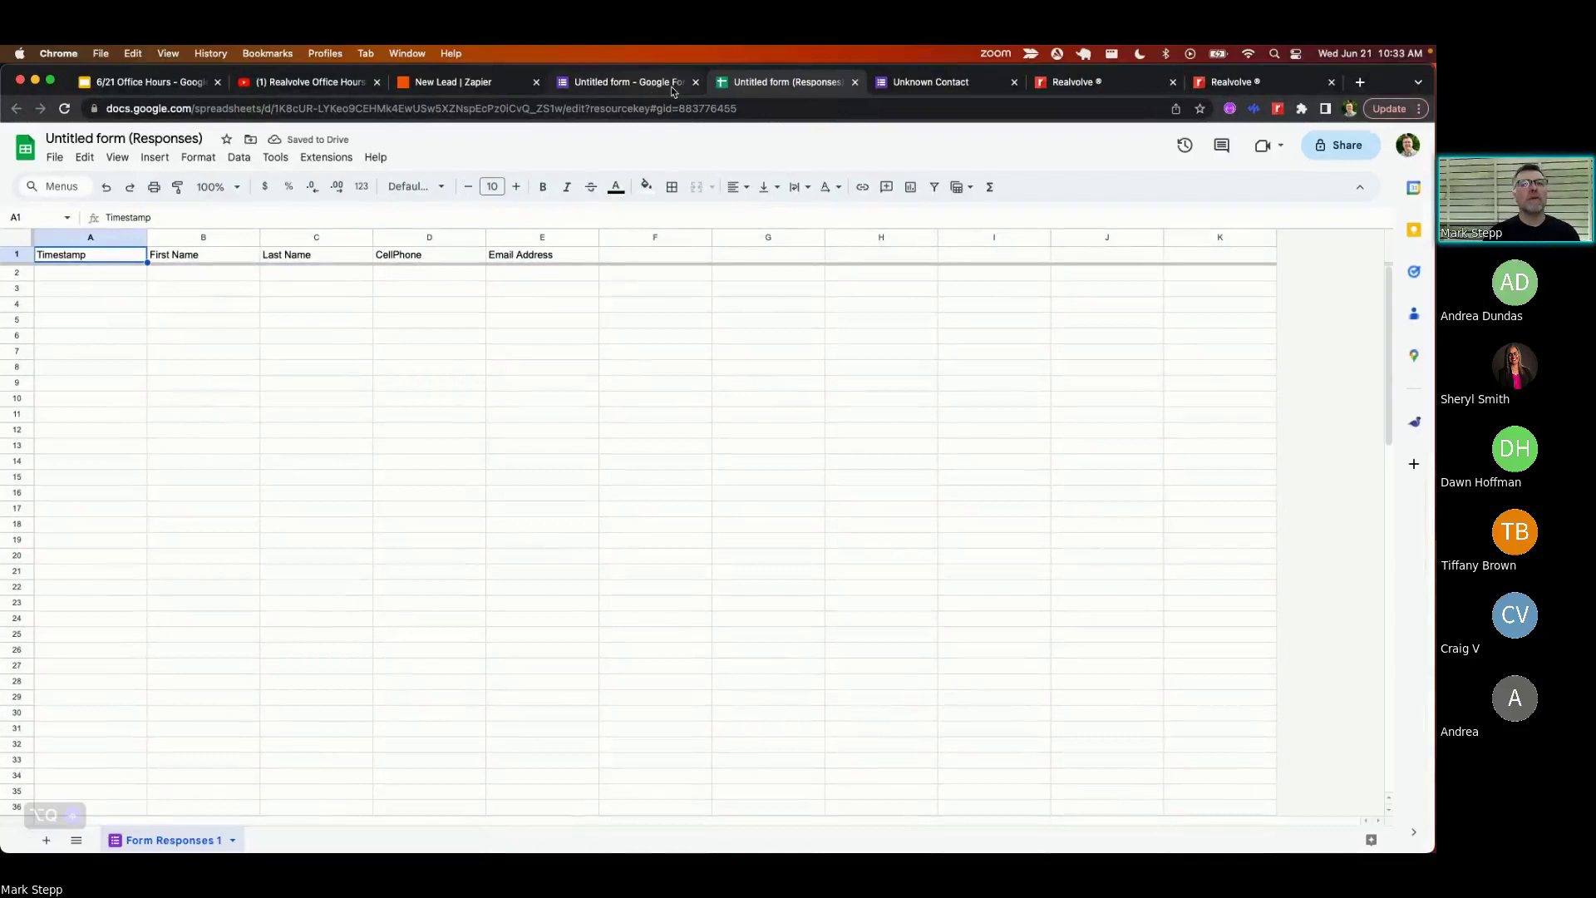
# - Submit the Unknown Contact form with a test contact's name, cellphone and email, then view the responses sheet
pyautogui.click(950, 81)
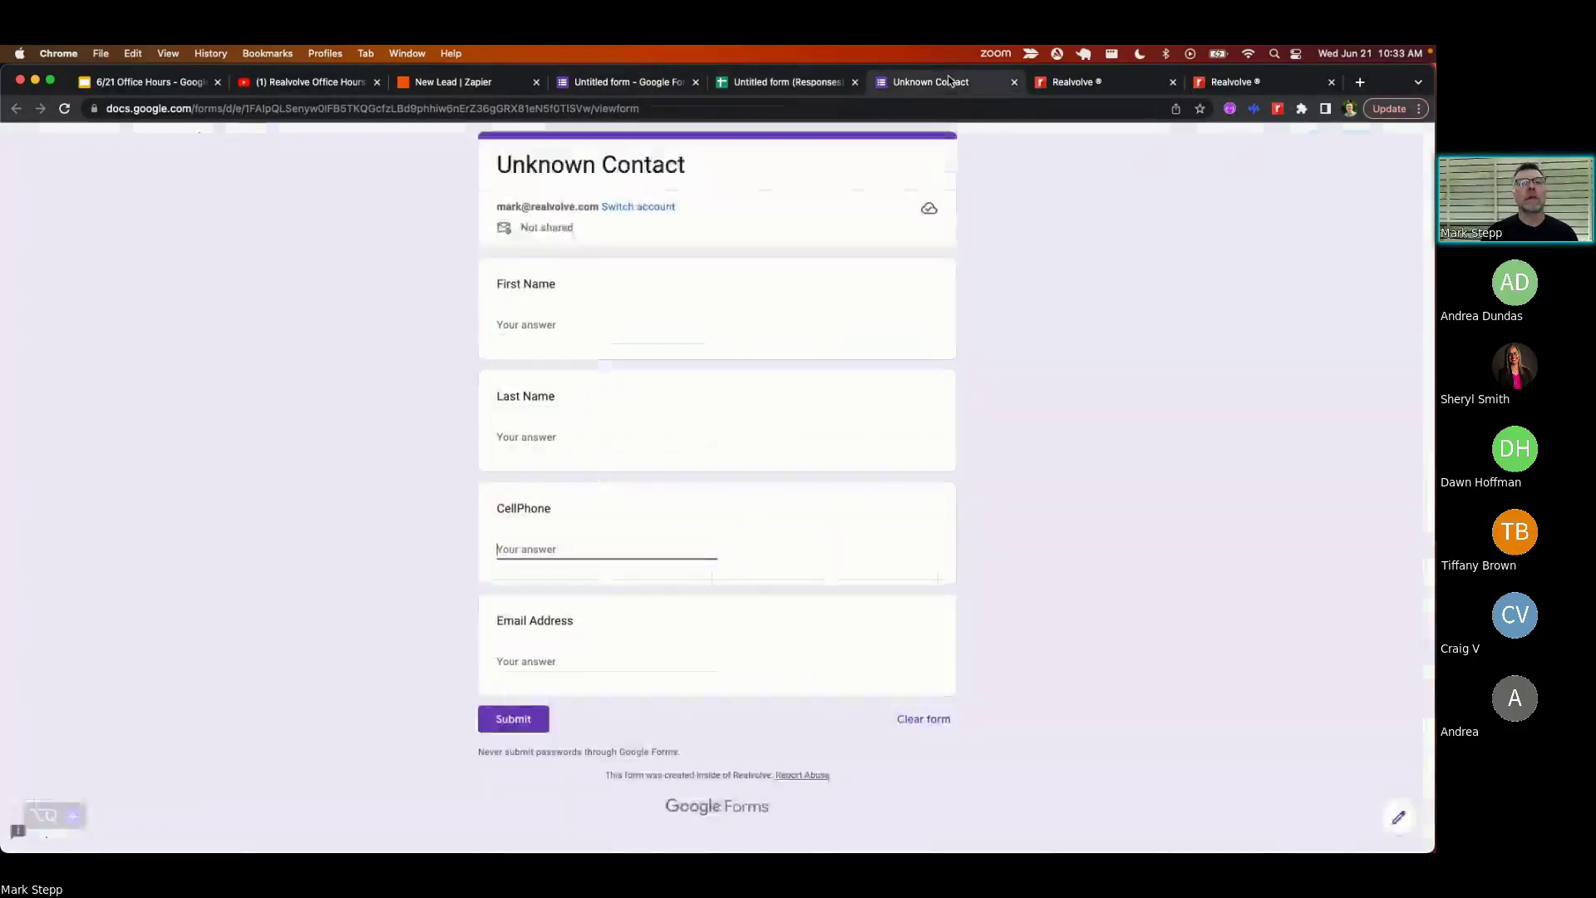
pyautogui.click(580, 321)
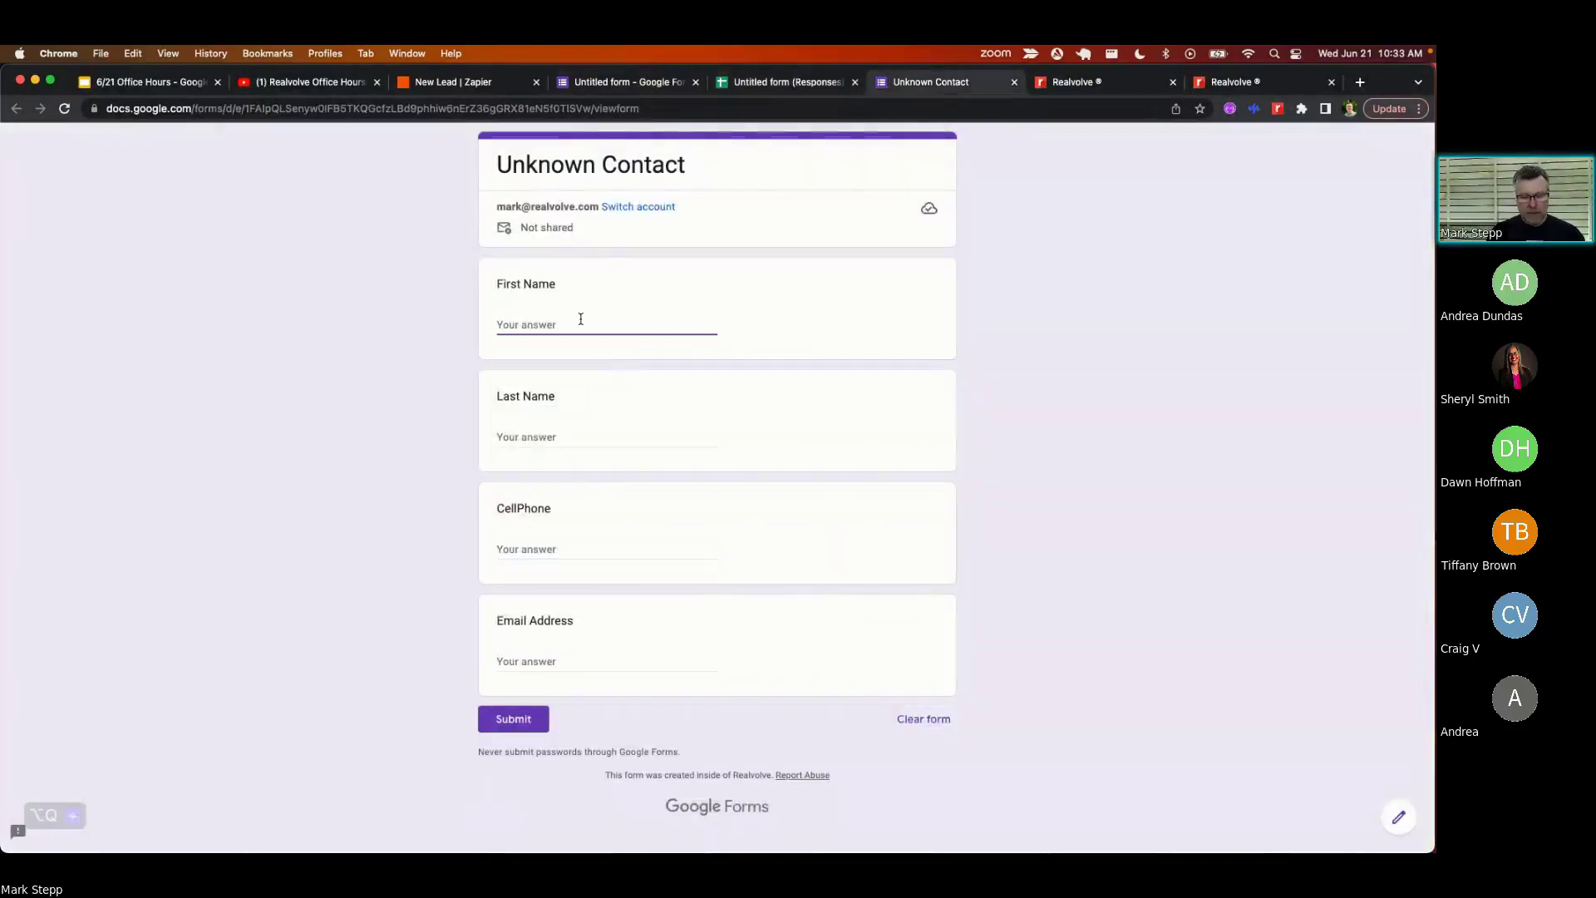
pyautogui.press('Tab')
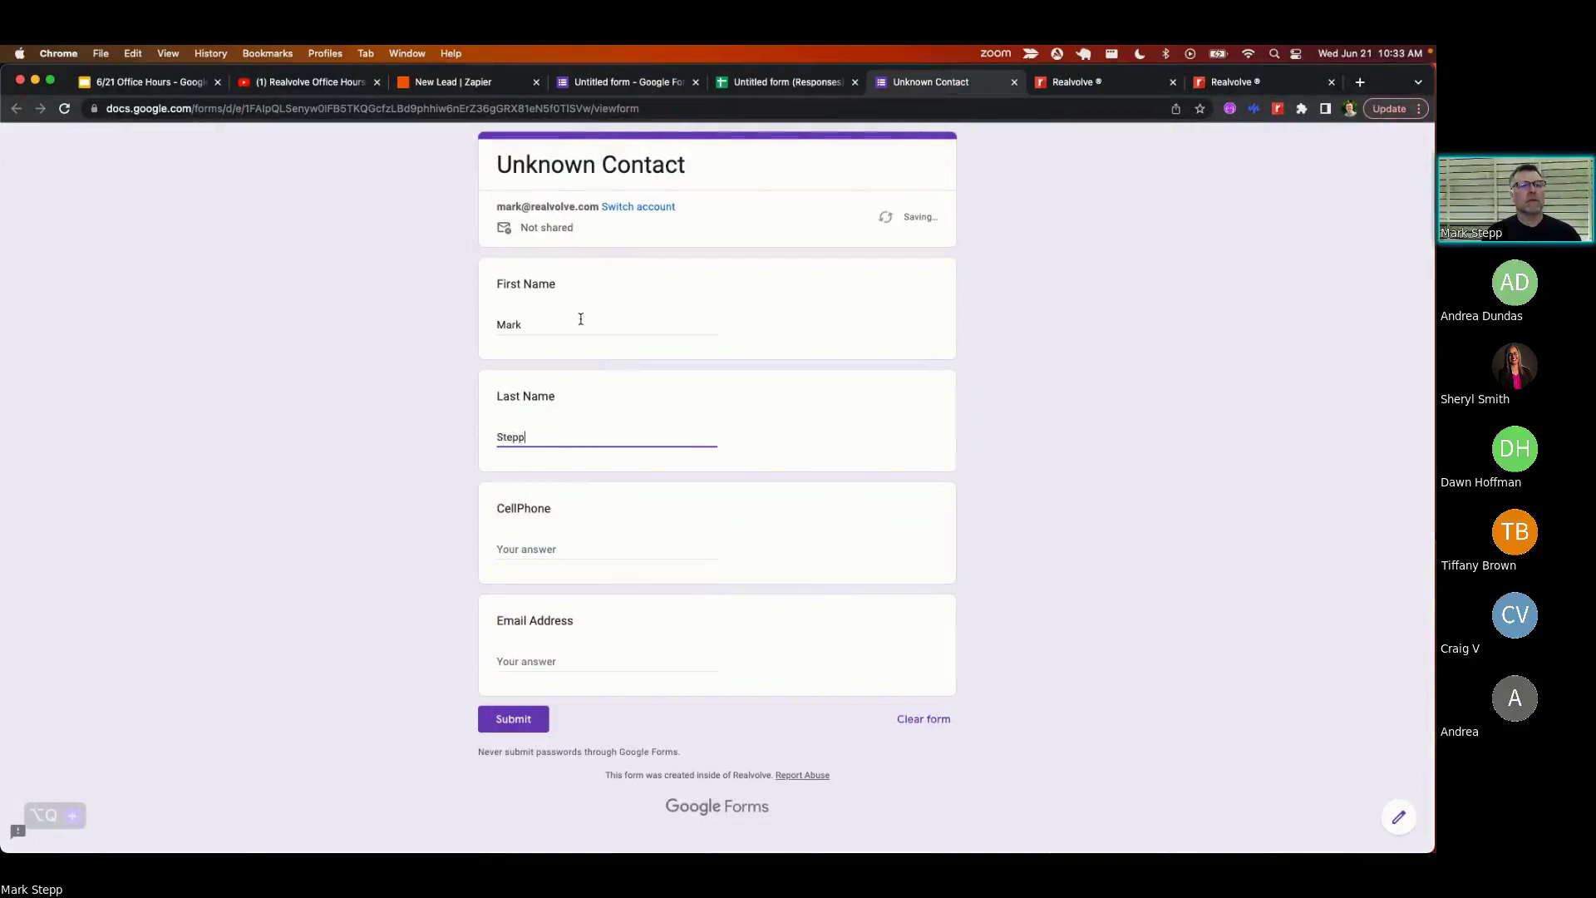
pyautogui.press('Tab')
pyautogui.write('417')
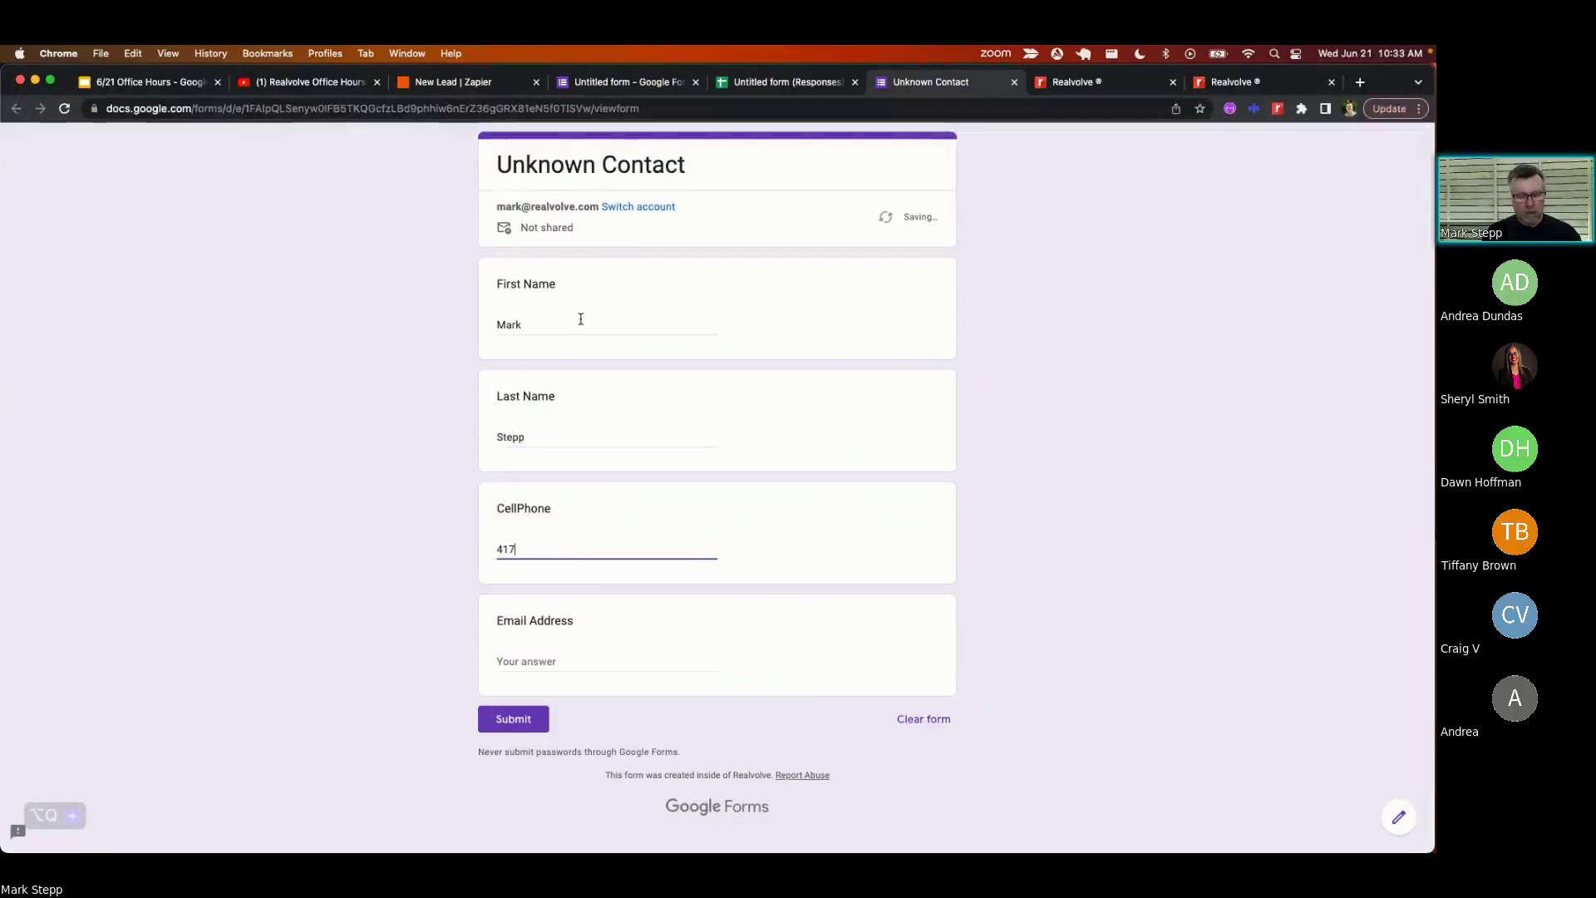
pyautogui.write('5551212')
pyautogui.press('Tab')
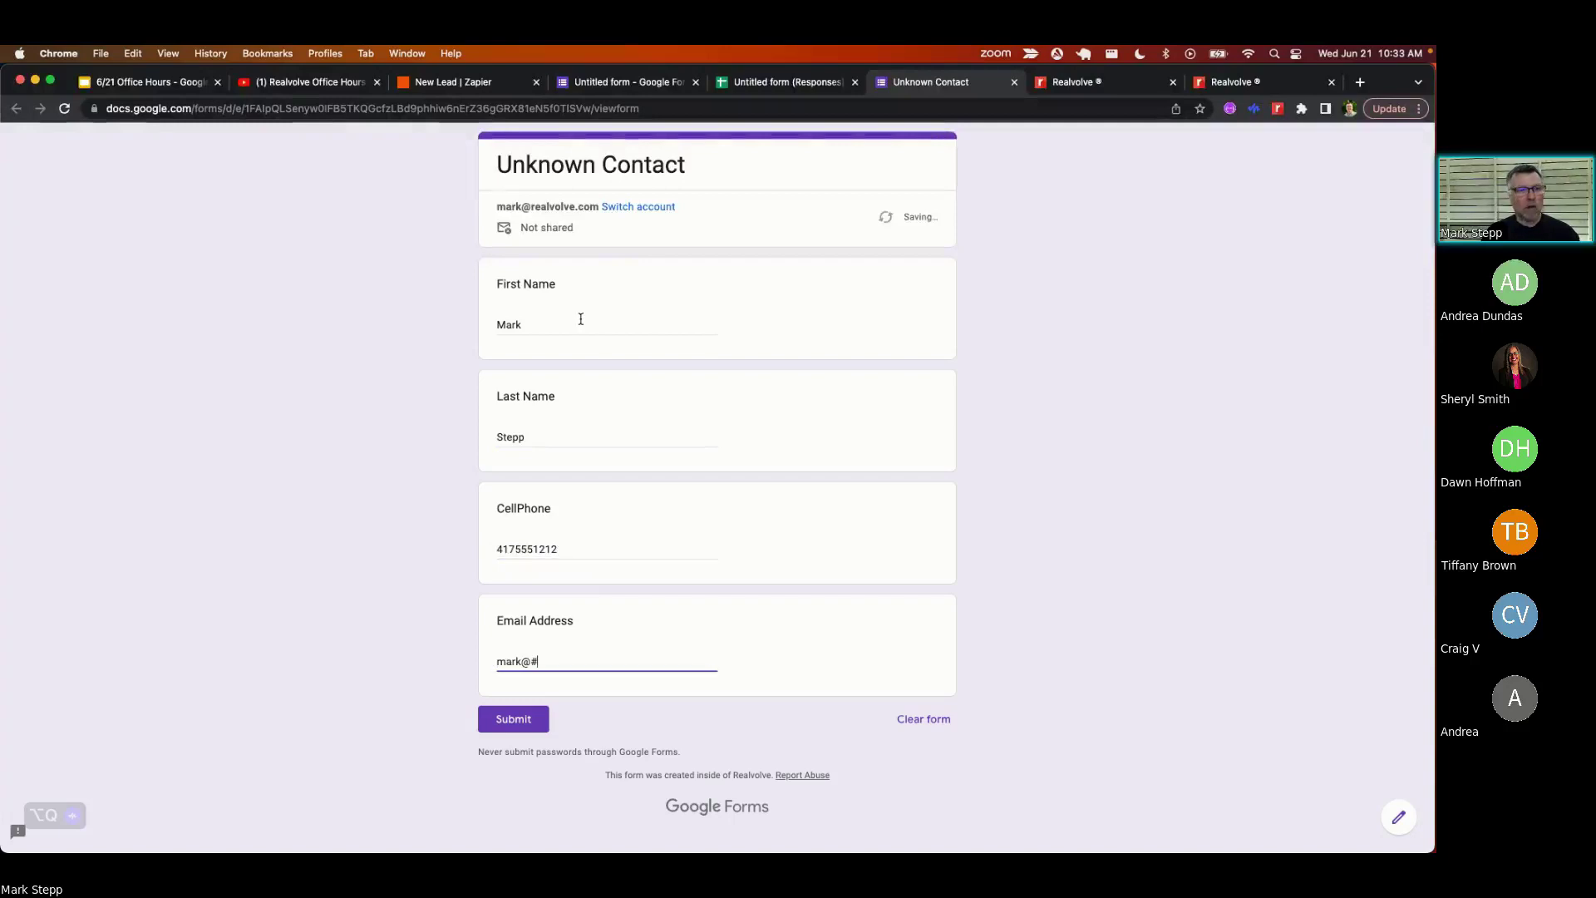
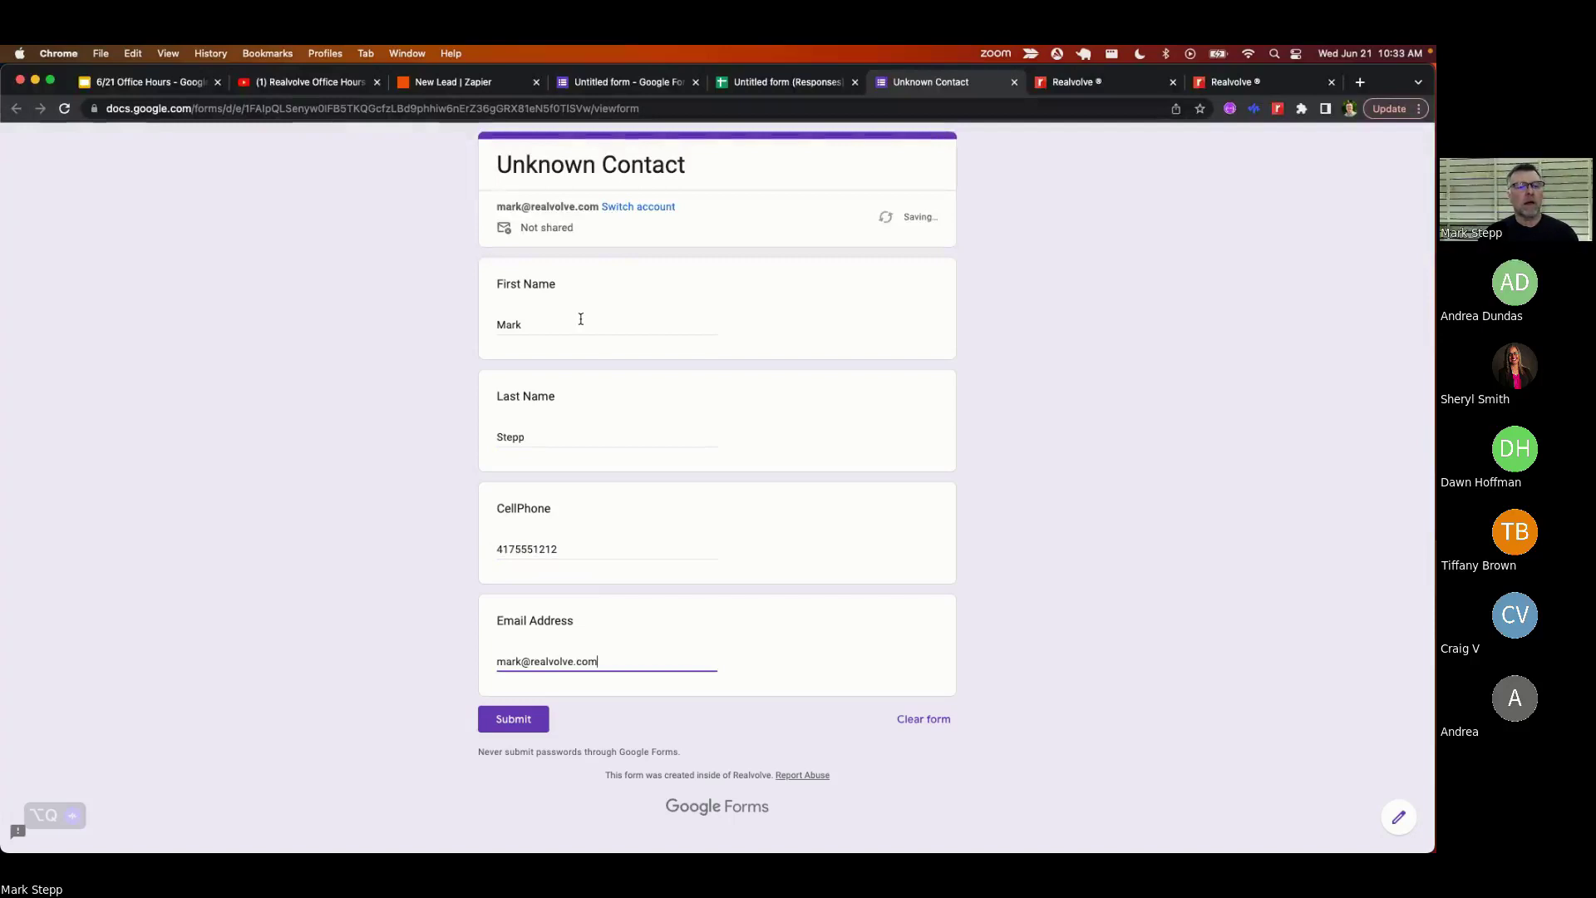
pyautogui.click(513, 718)
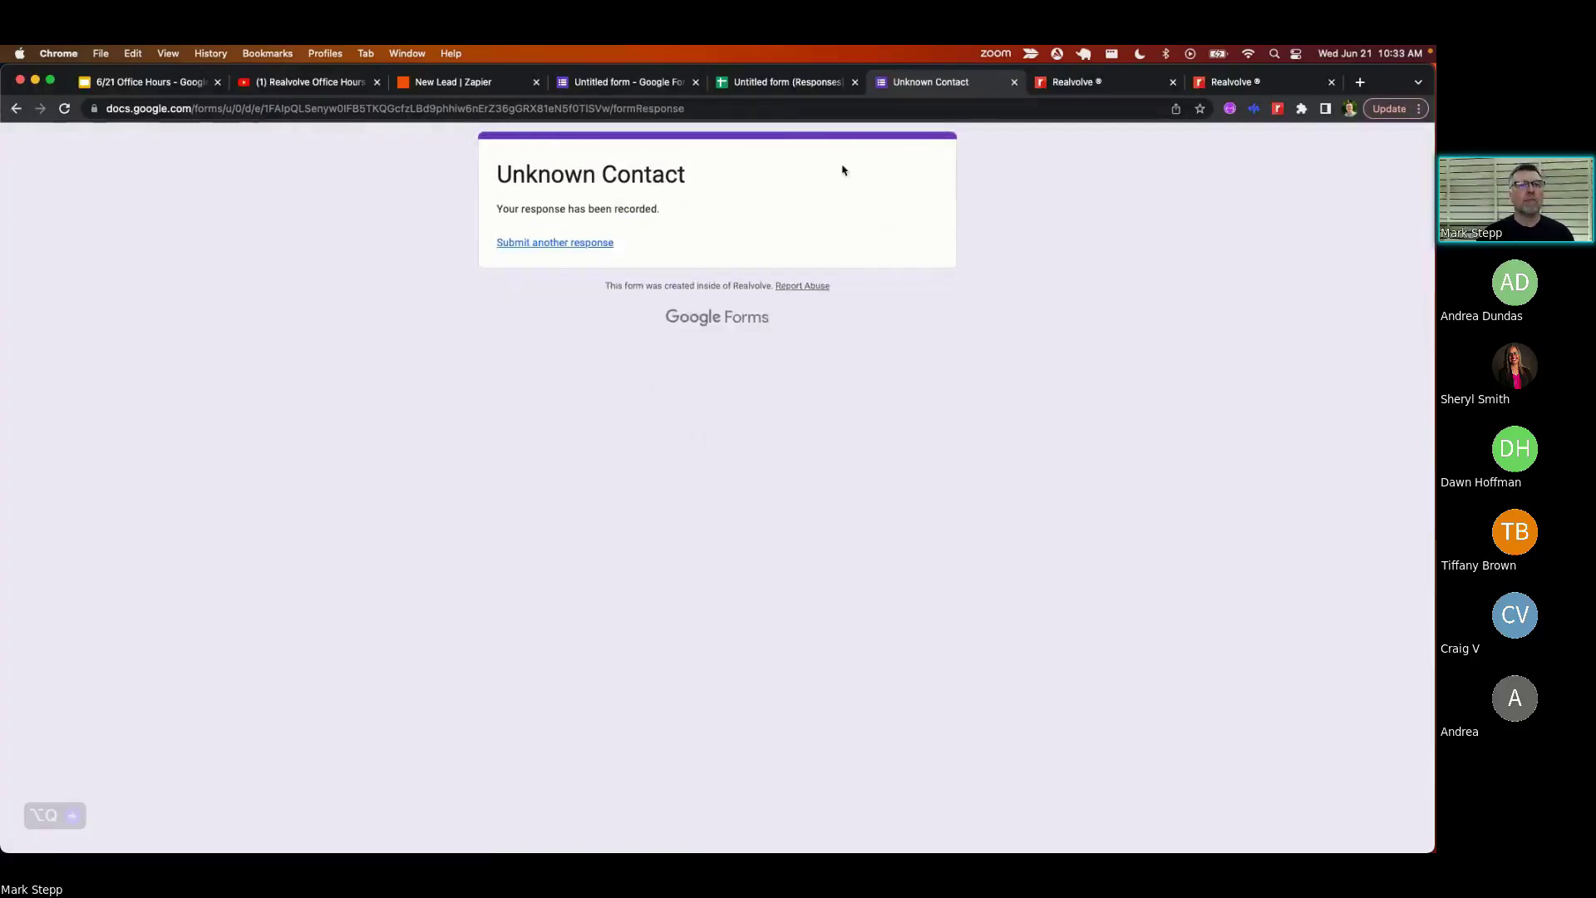
pyautogui.click(748, 82)
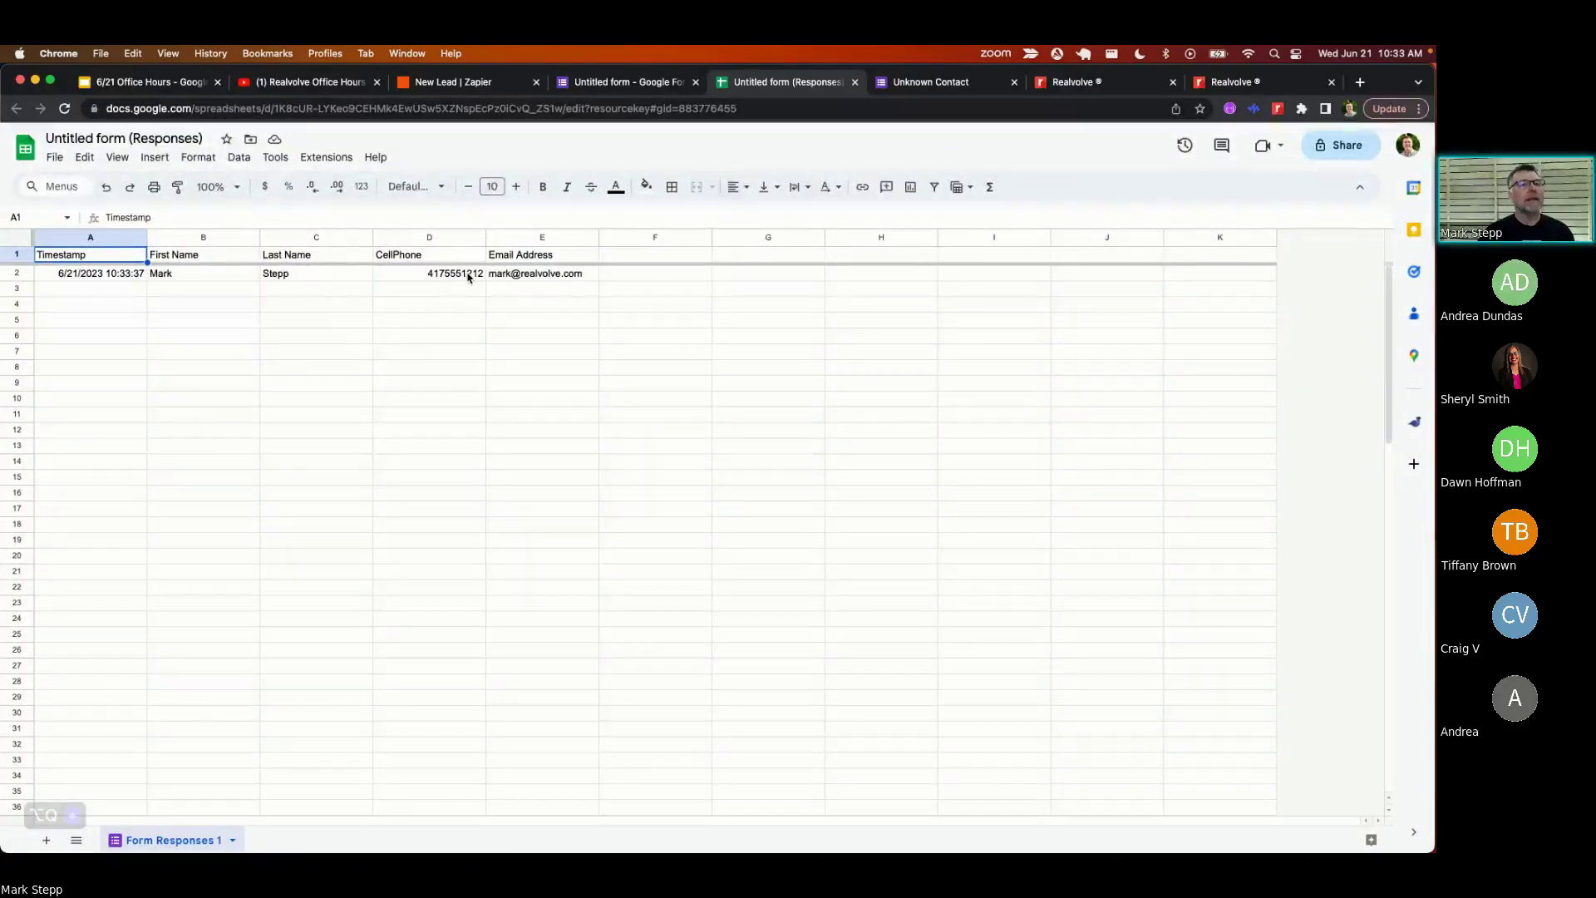
# - Switch to the 'New Lead | Zapier' zap editor
pyautogui.click(462, 83)
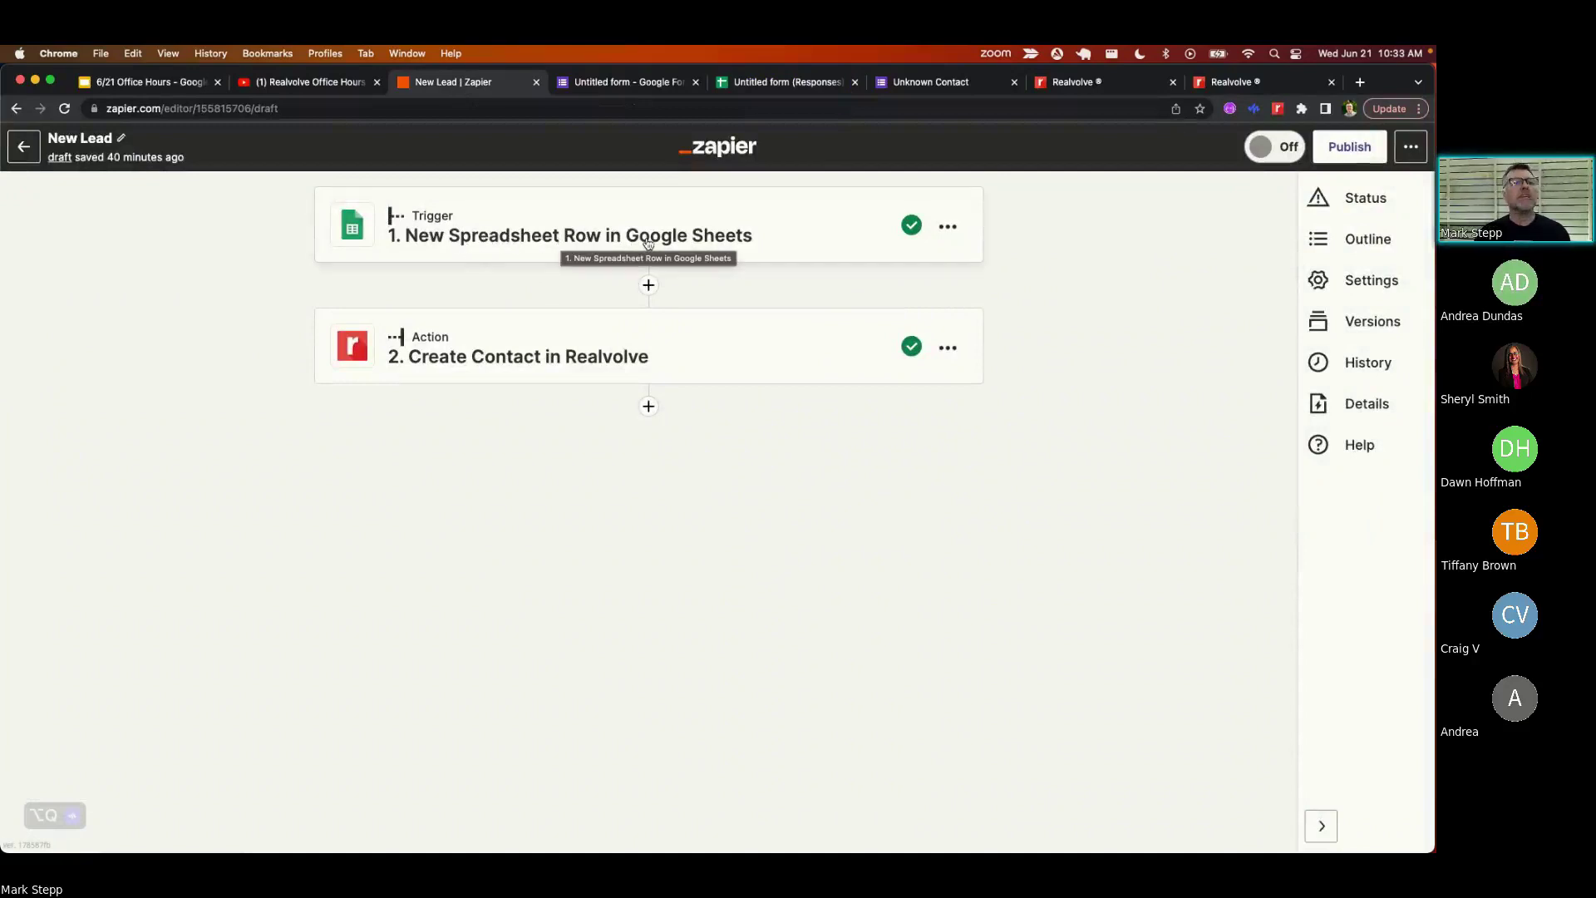
# - Review the spreadsheet-row trigger, then step through Create Contact's app and account to its field mapping
pyautogui.click(582, 235)
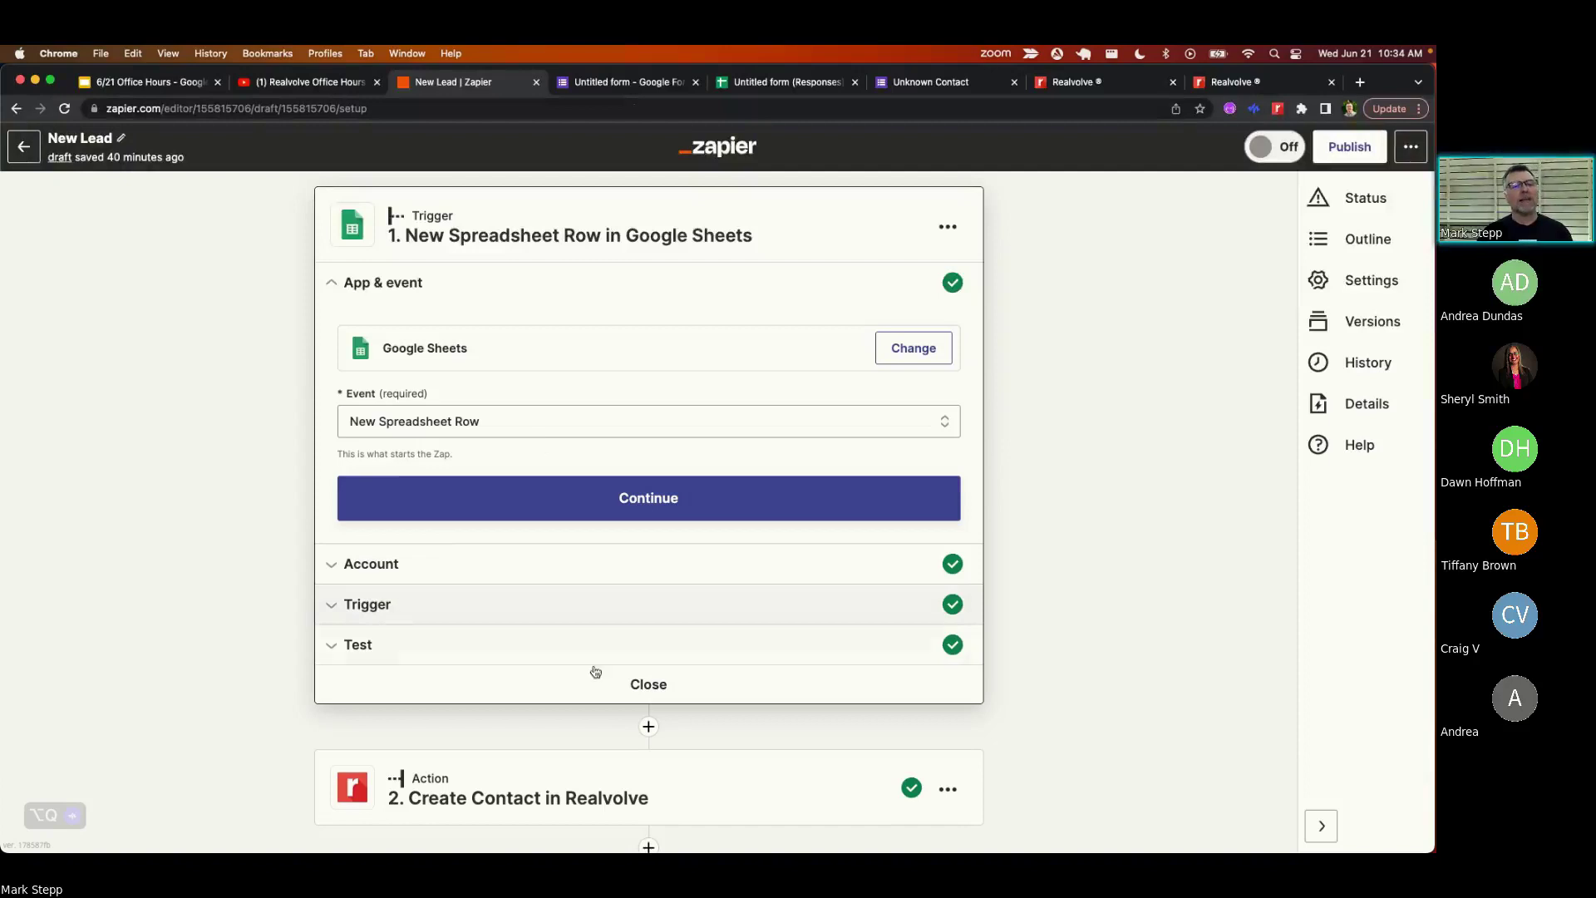
pyautogui.click(641, 687)
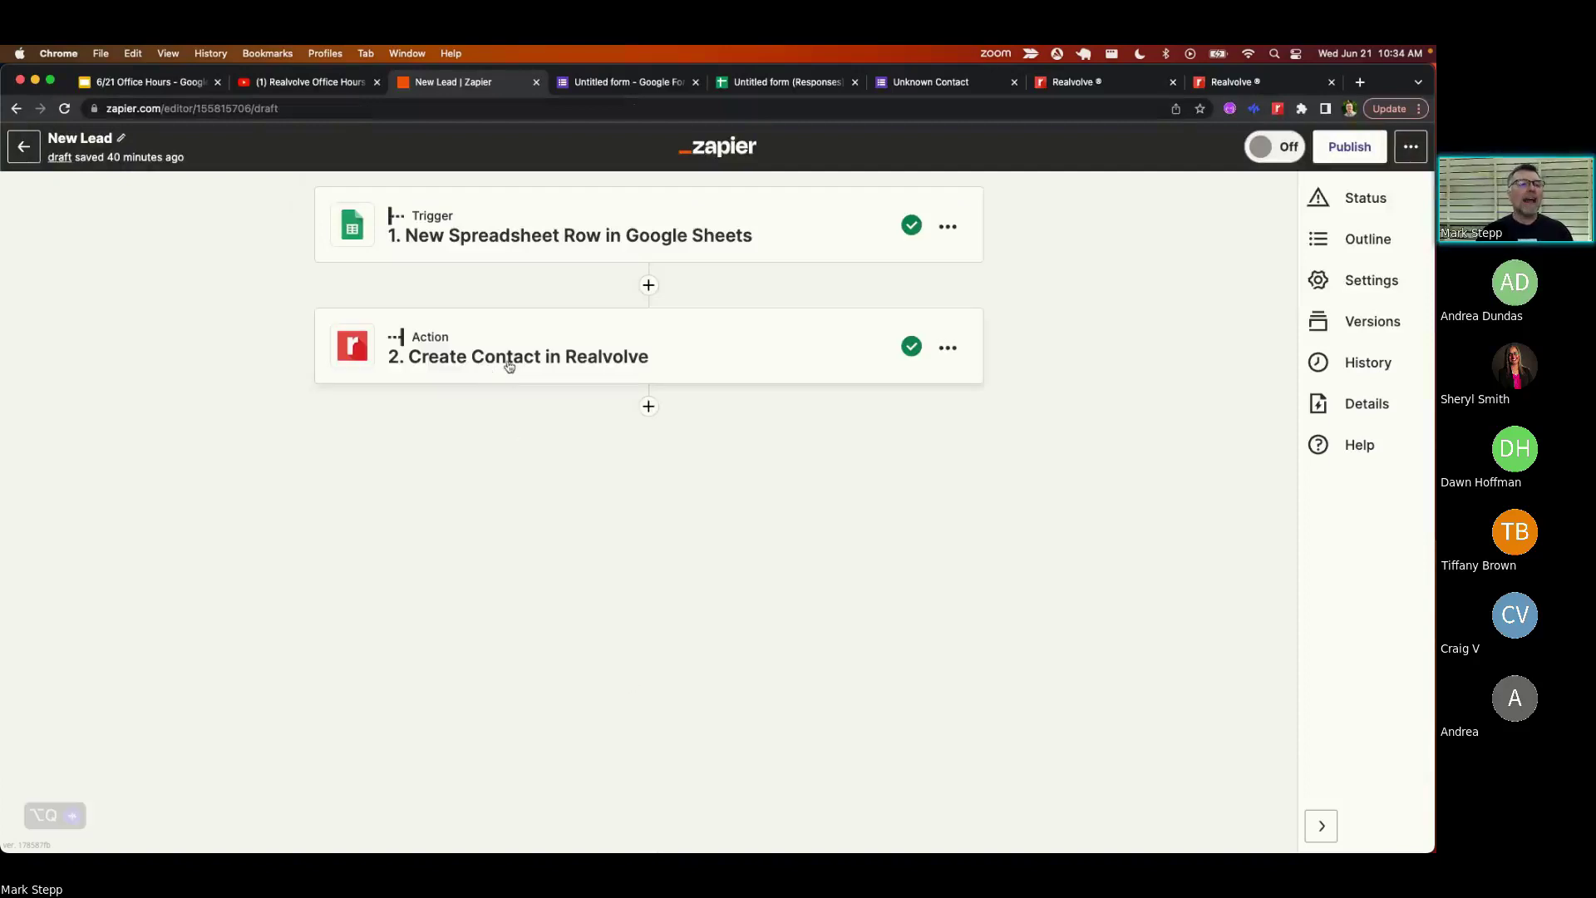
pyautogui.click(559, 364)
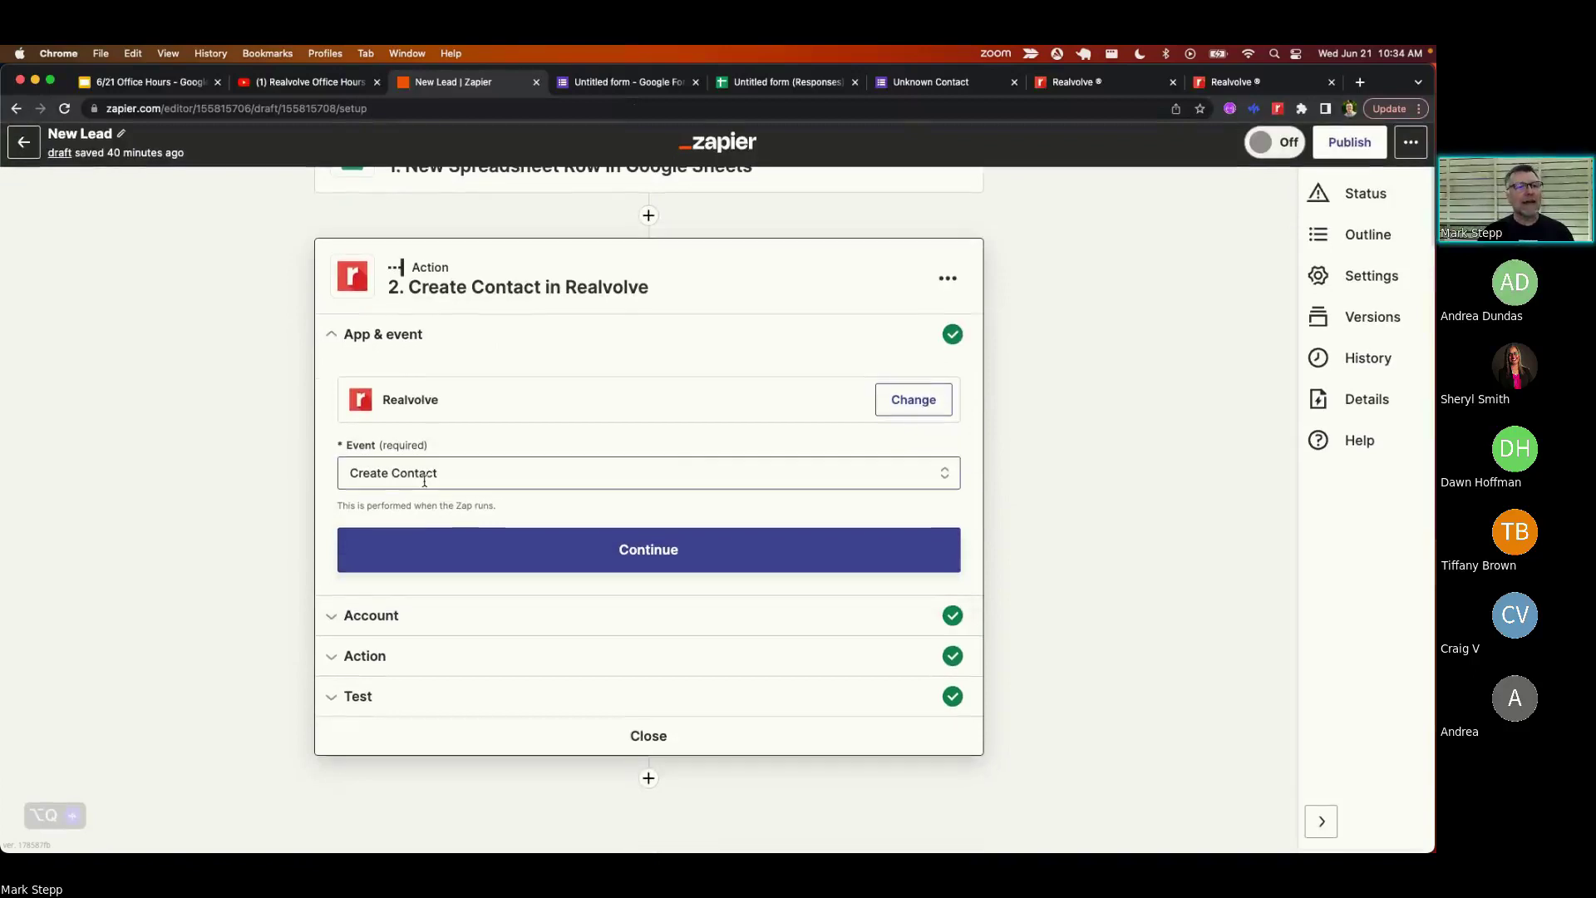
pyautogui.click(441, 625)
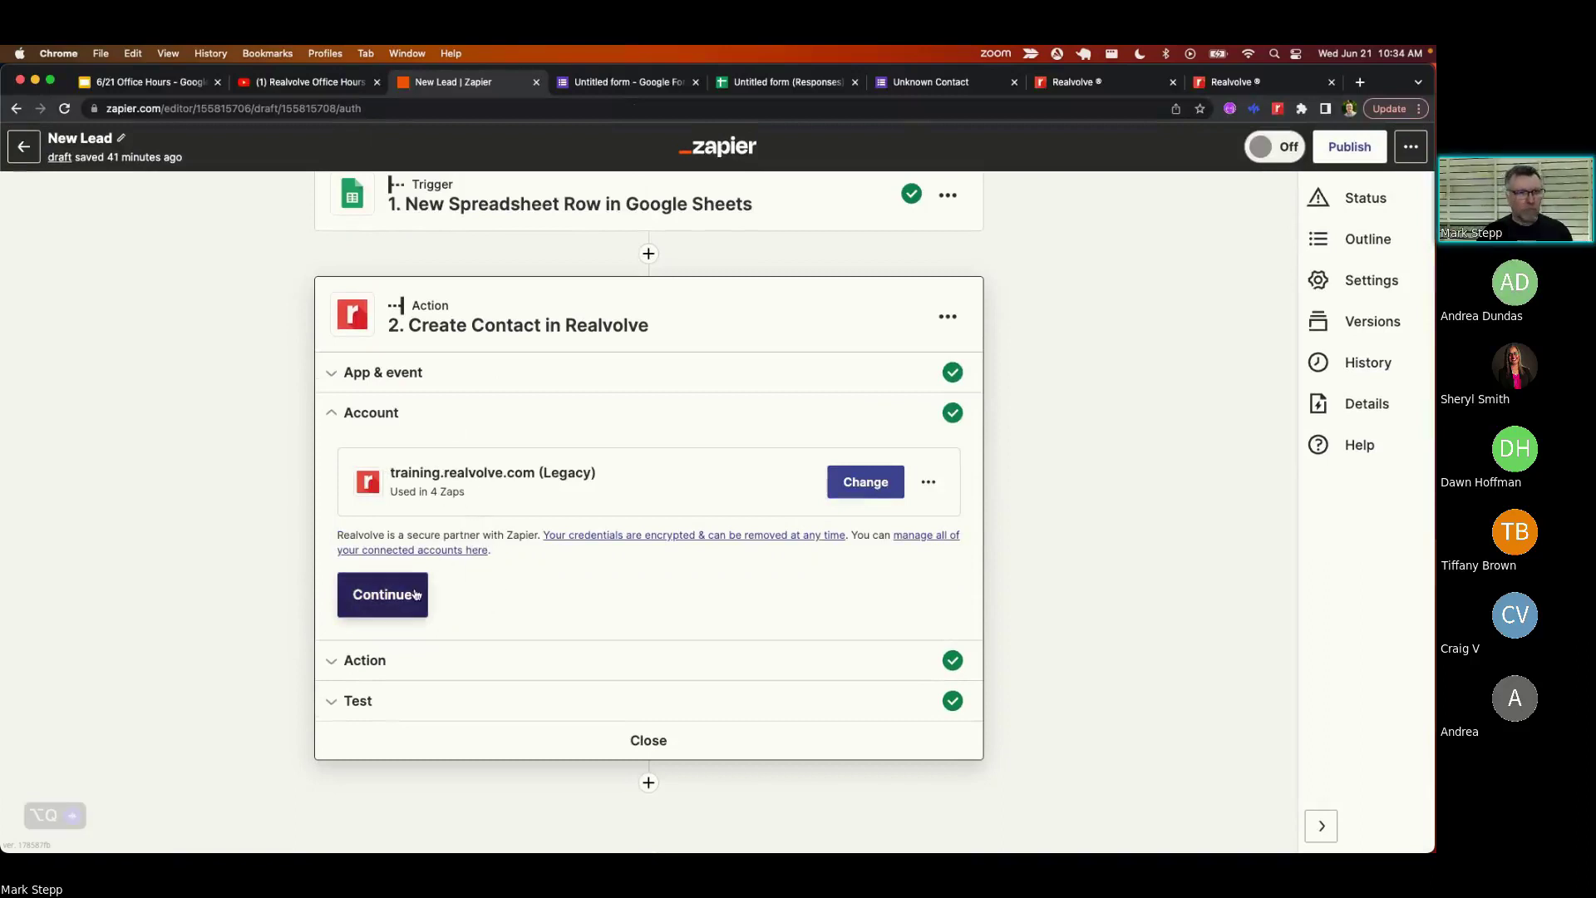
pyautogui.click(409, 671)
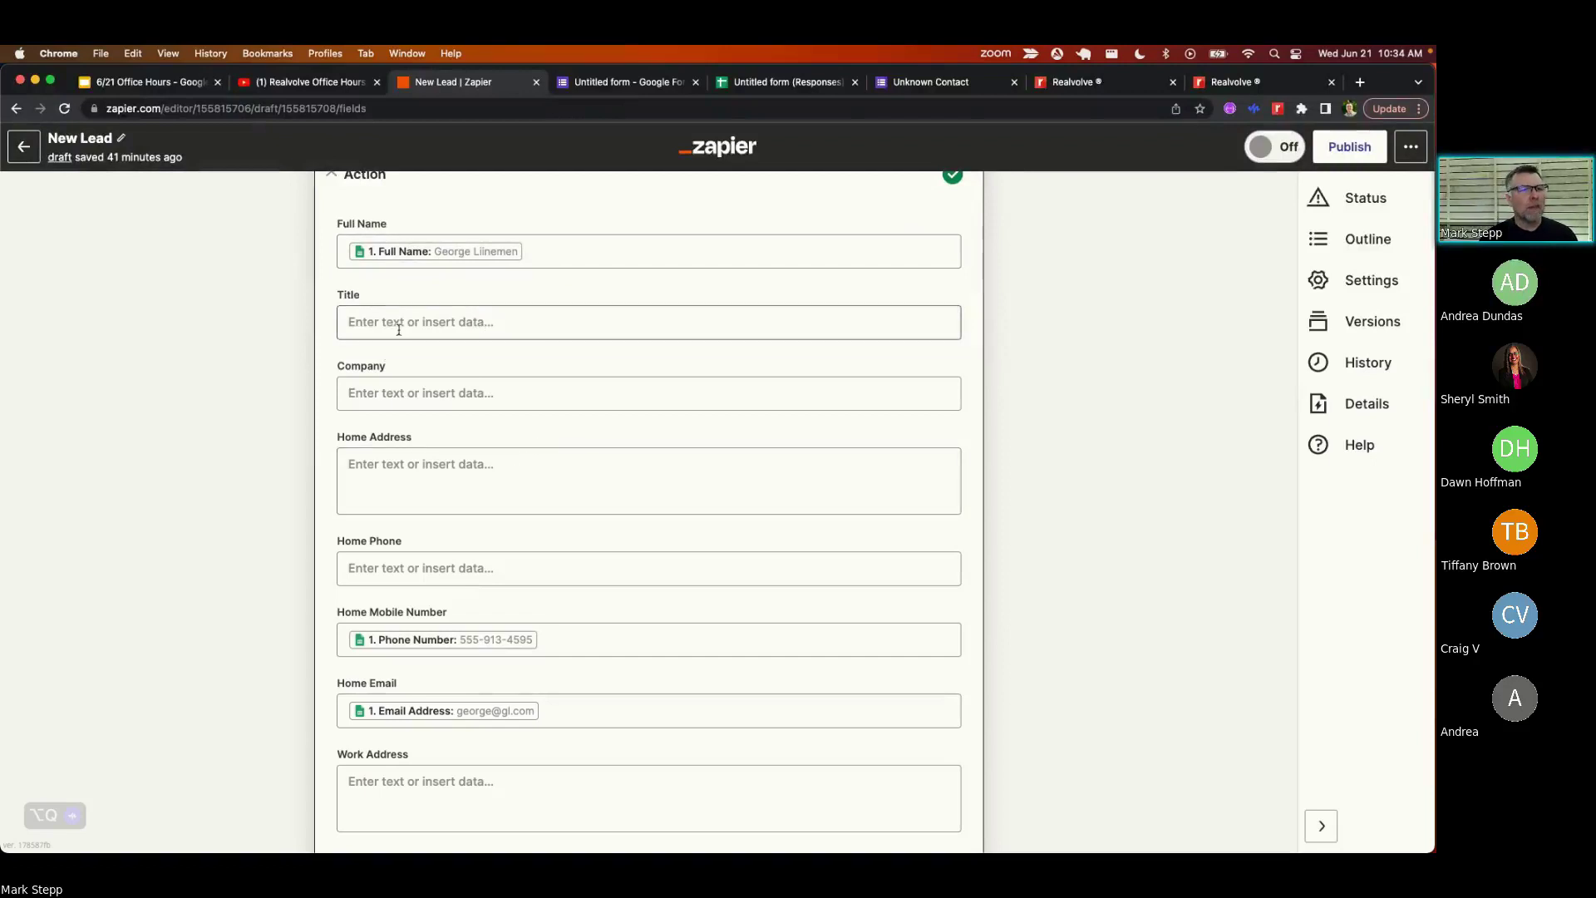
pyautogui.scroll(-3, 499, 441)
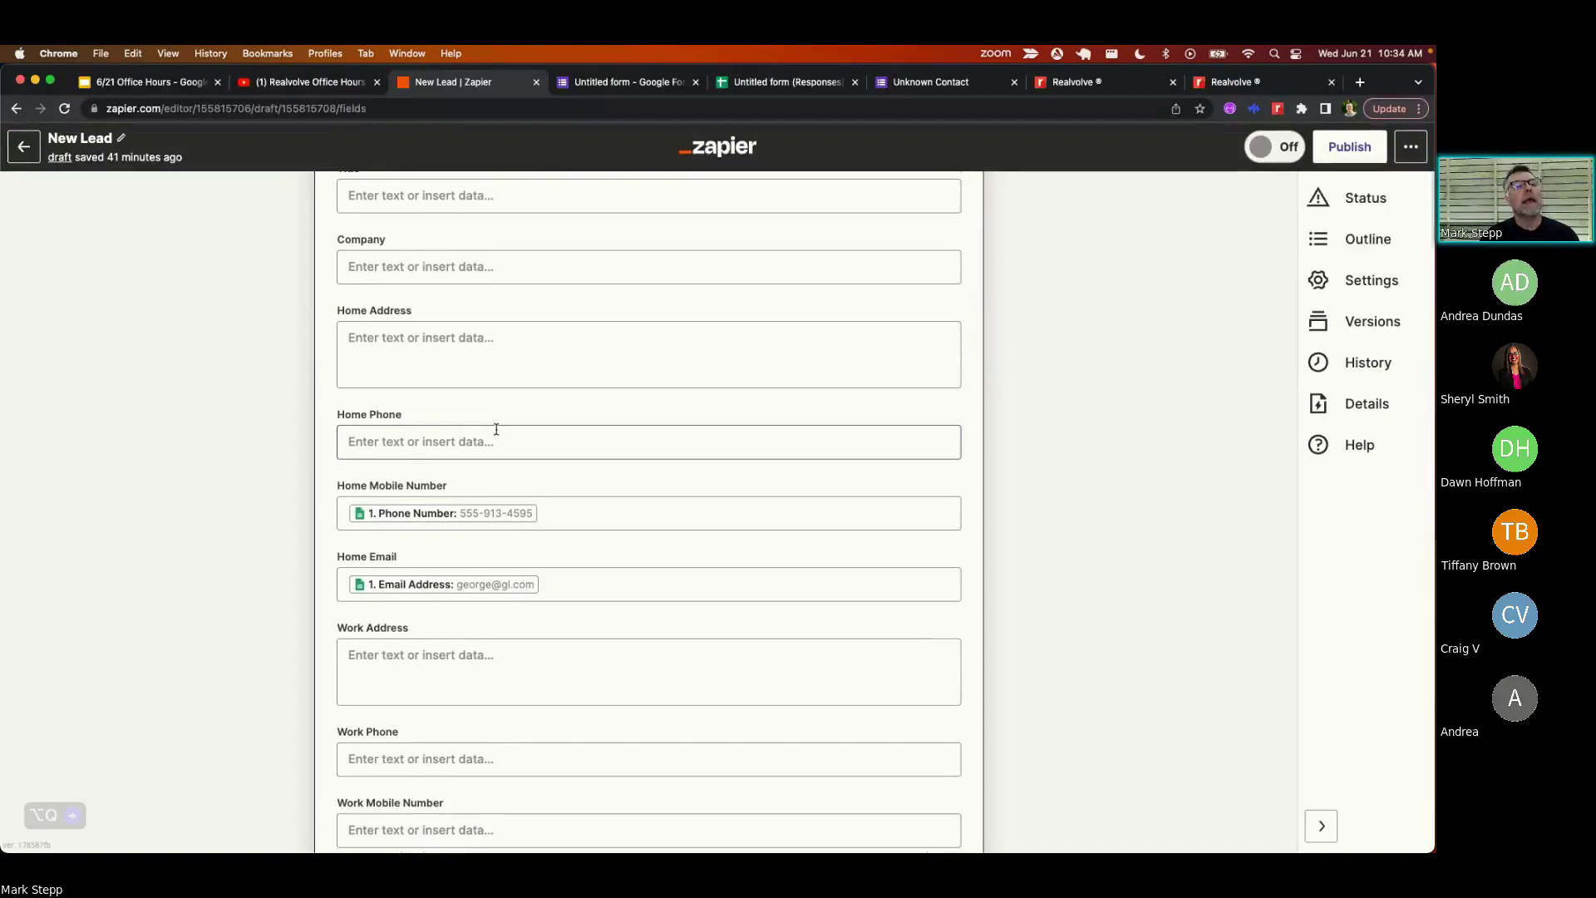
pyautogui.scroll(-1, 496, 429)
pyautogui.scroll(-1, 496, 420)
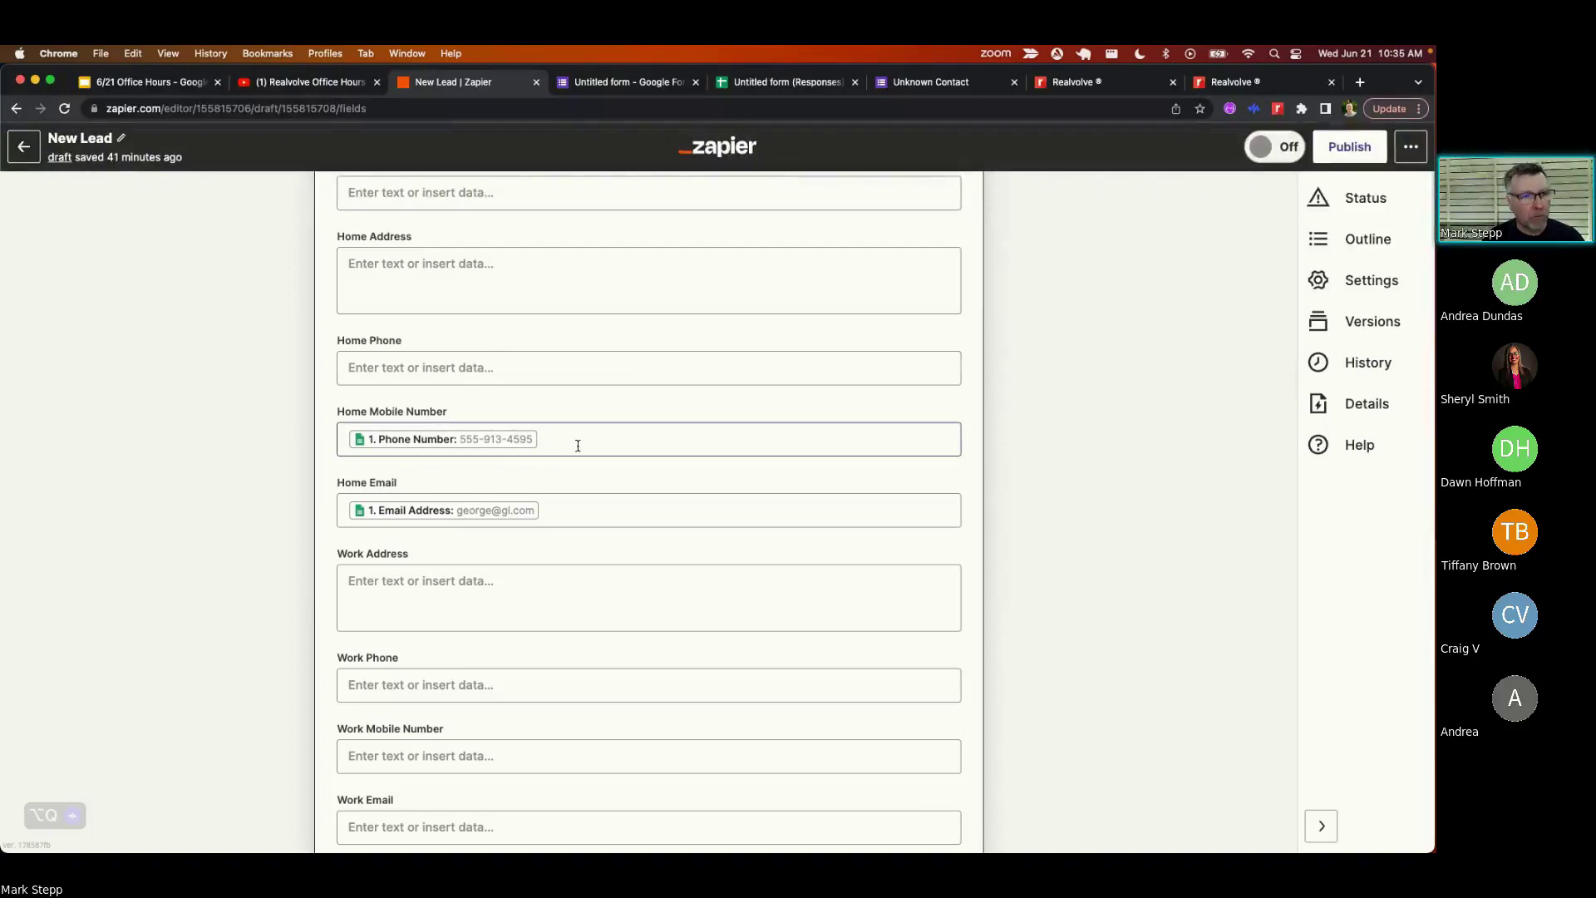
pyautogui.scroll(-5, 578, 446)
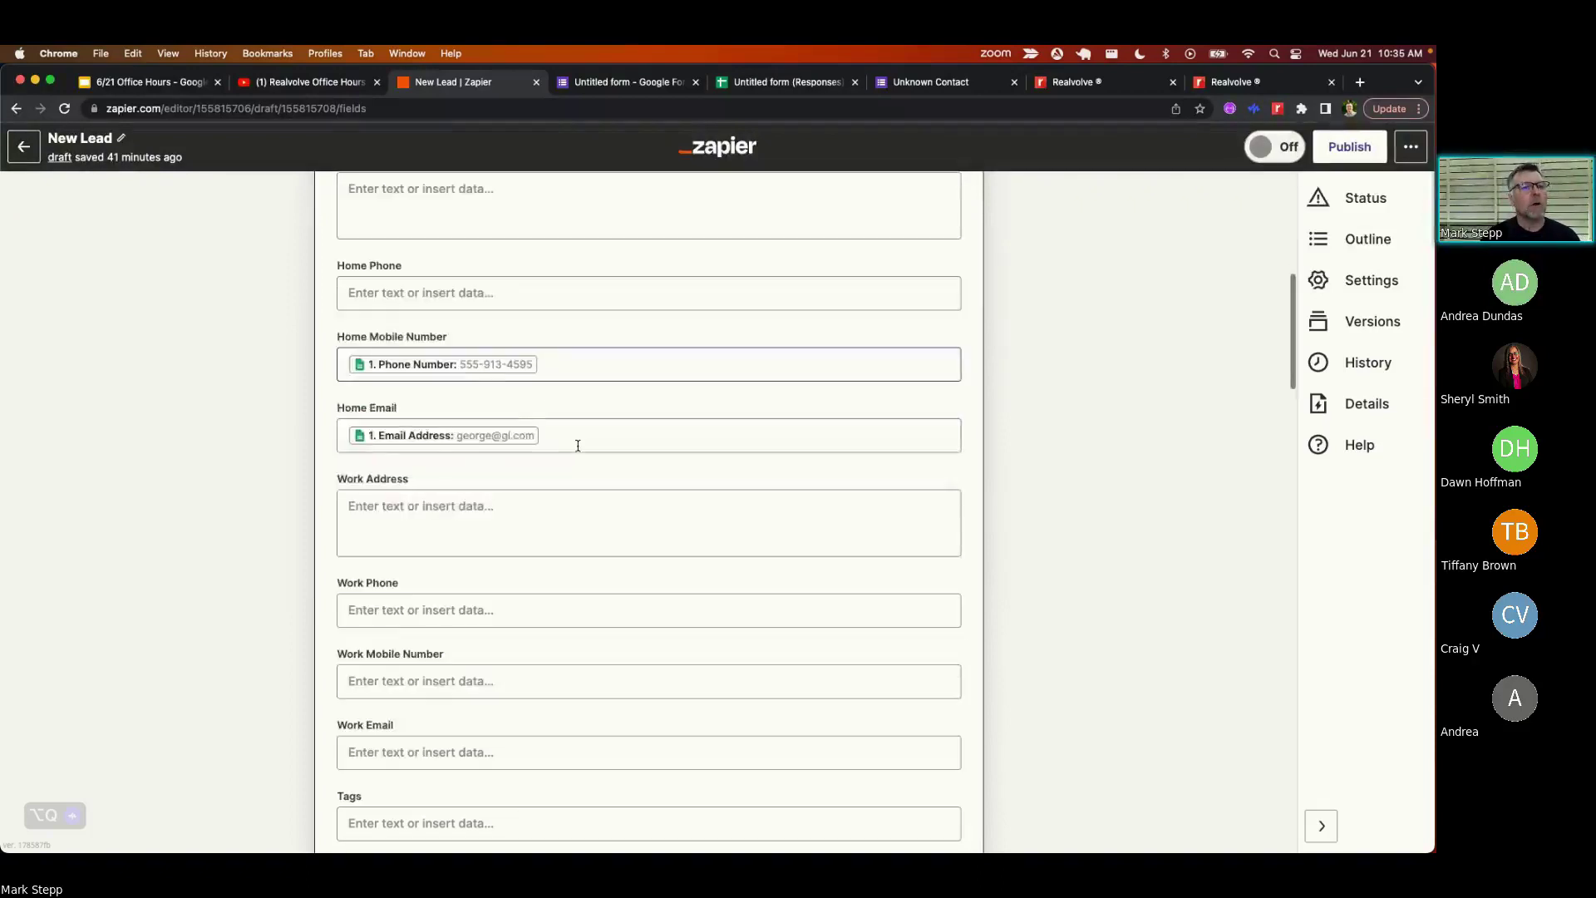
pyautogui.scroll(-8, 578, 445)
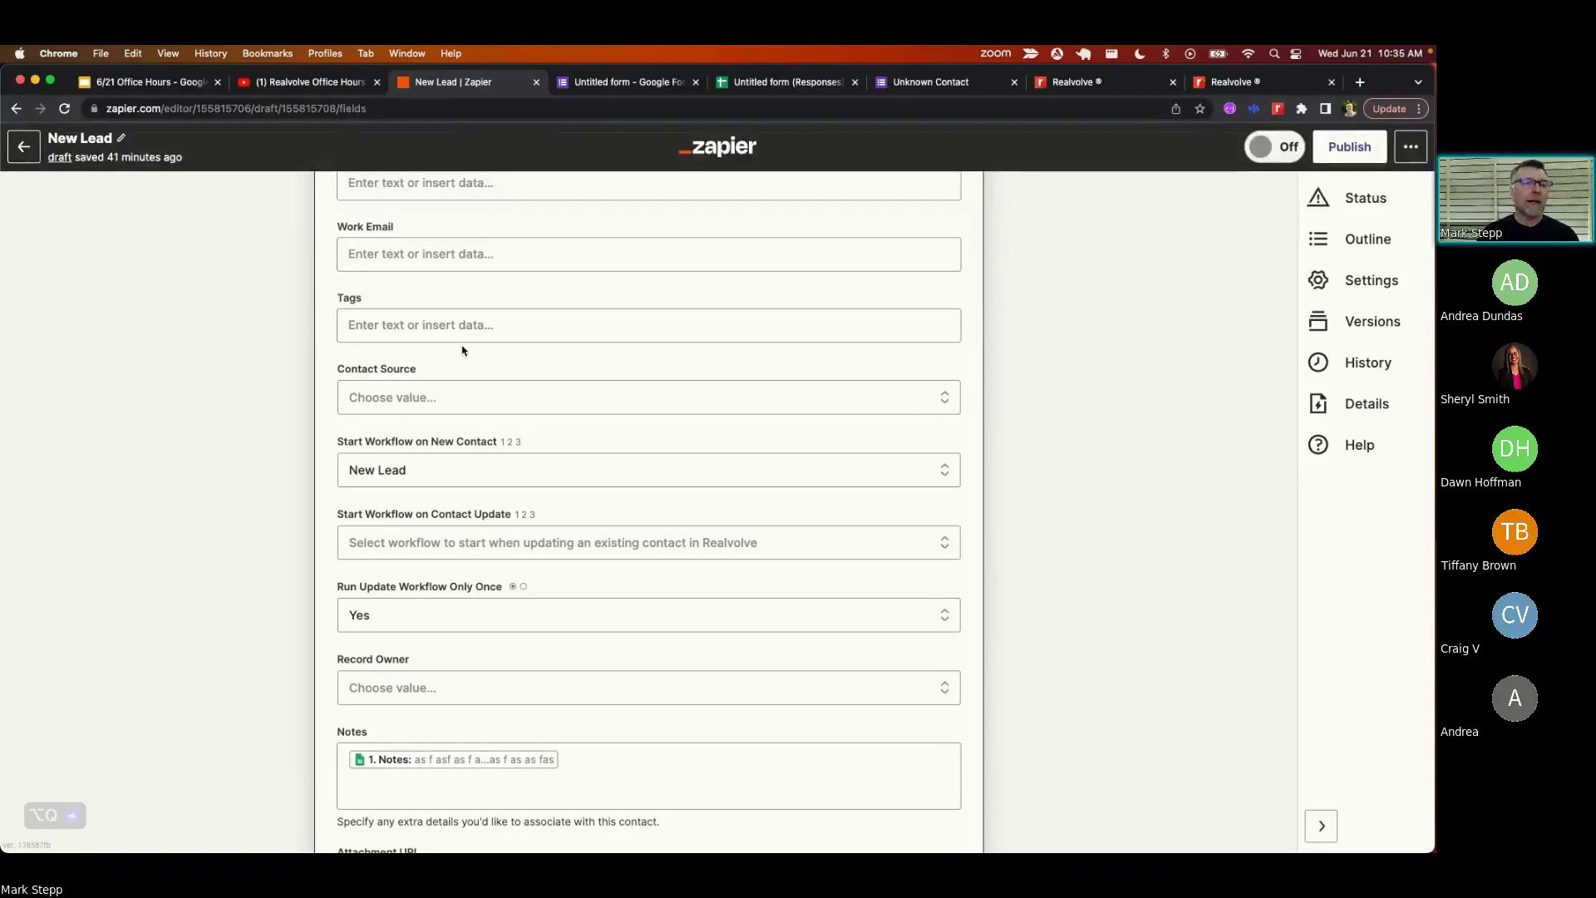
# - Enter 'New Lead' and 'Open House' as the Create Contact tags
pyautogui.click(440, 325)
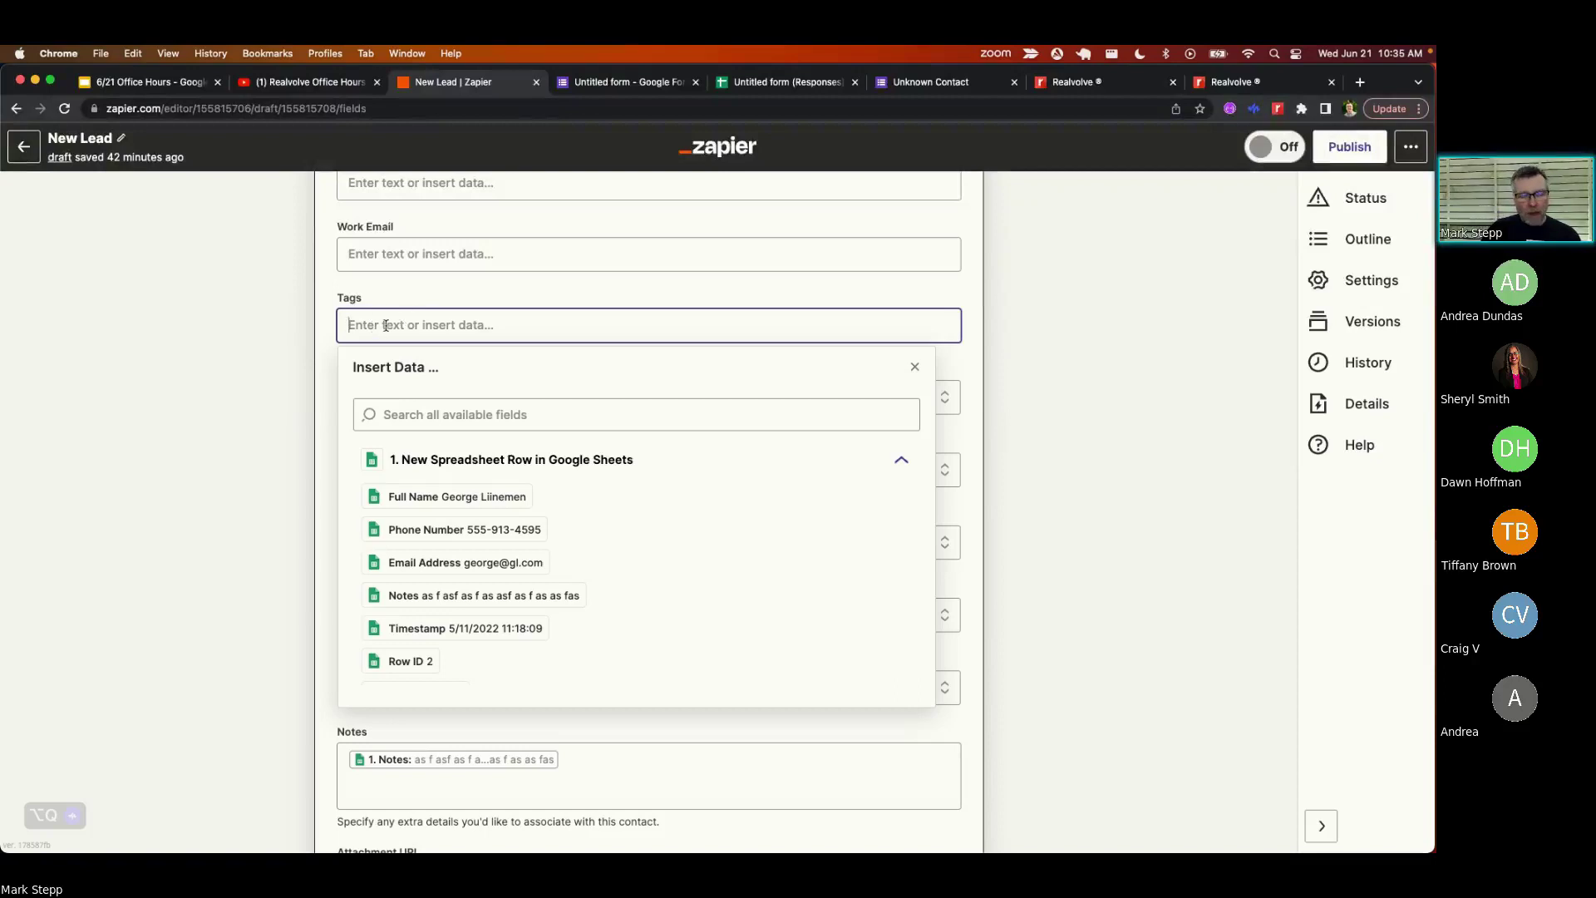
pyautogui.write('New')
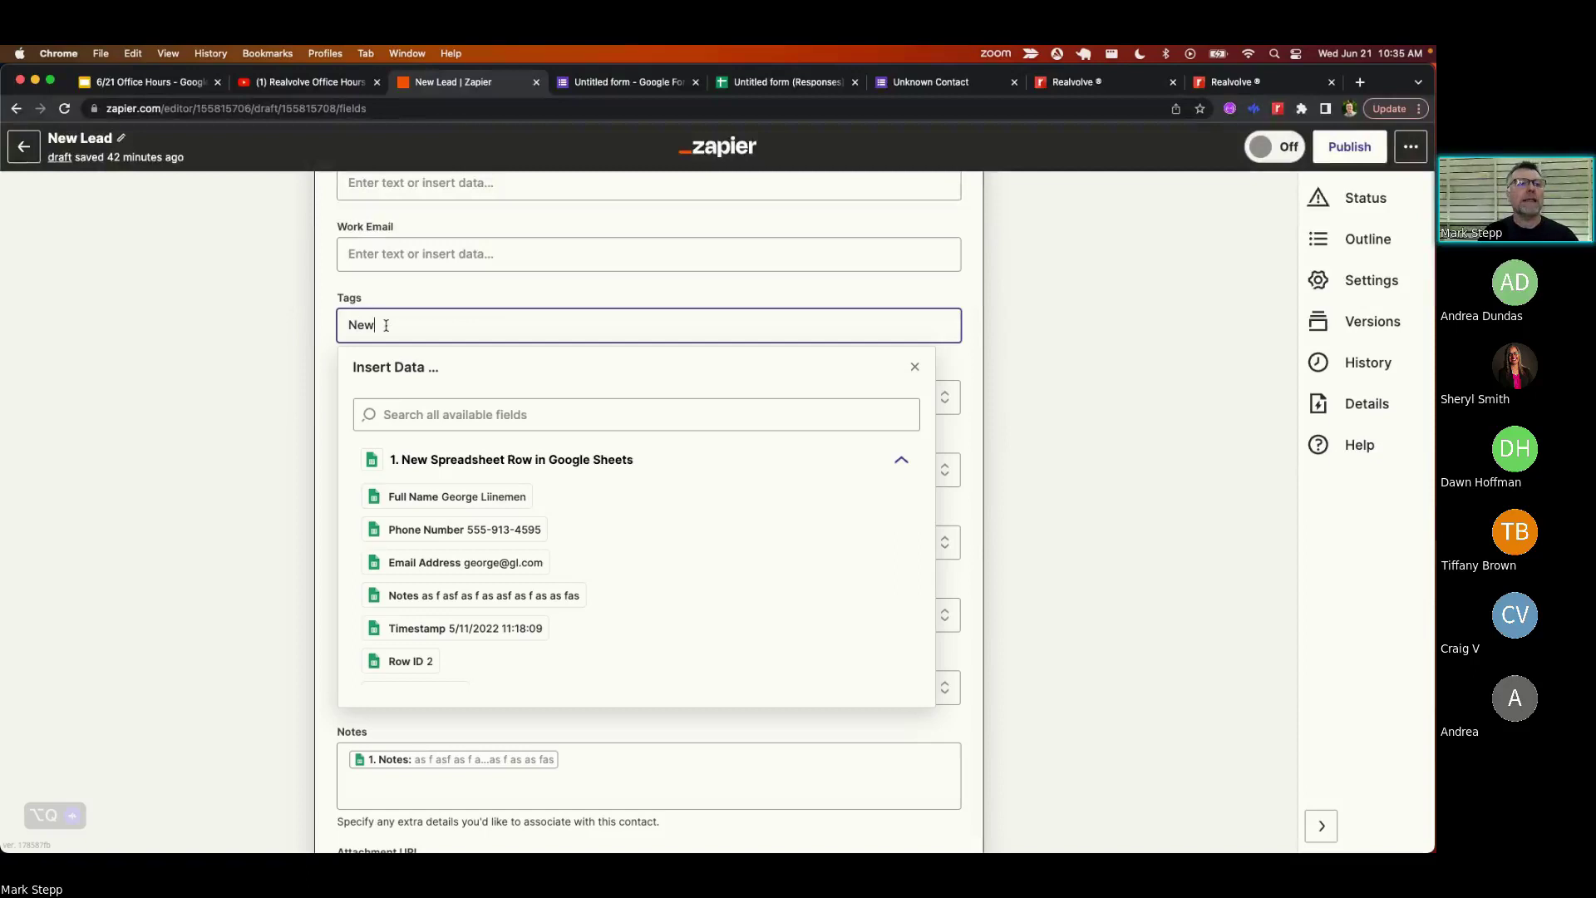
pyautogui.write(' Lead,')
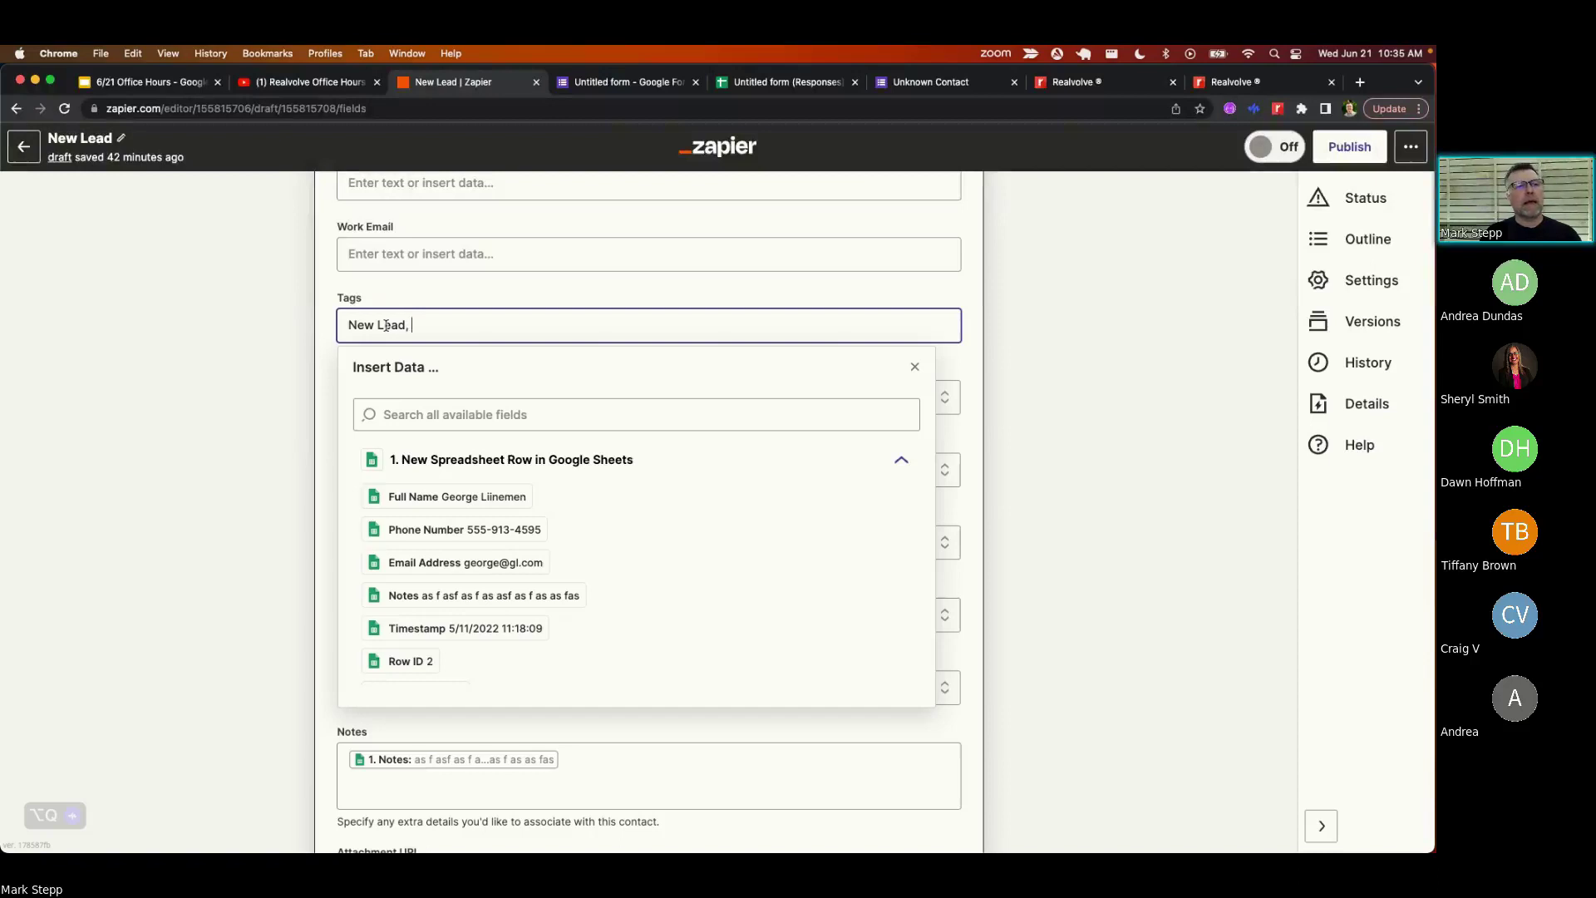
pyautogui.write('Open ')
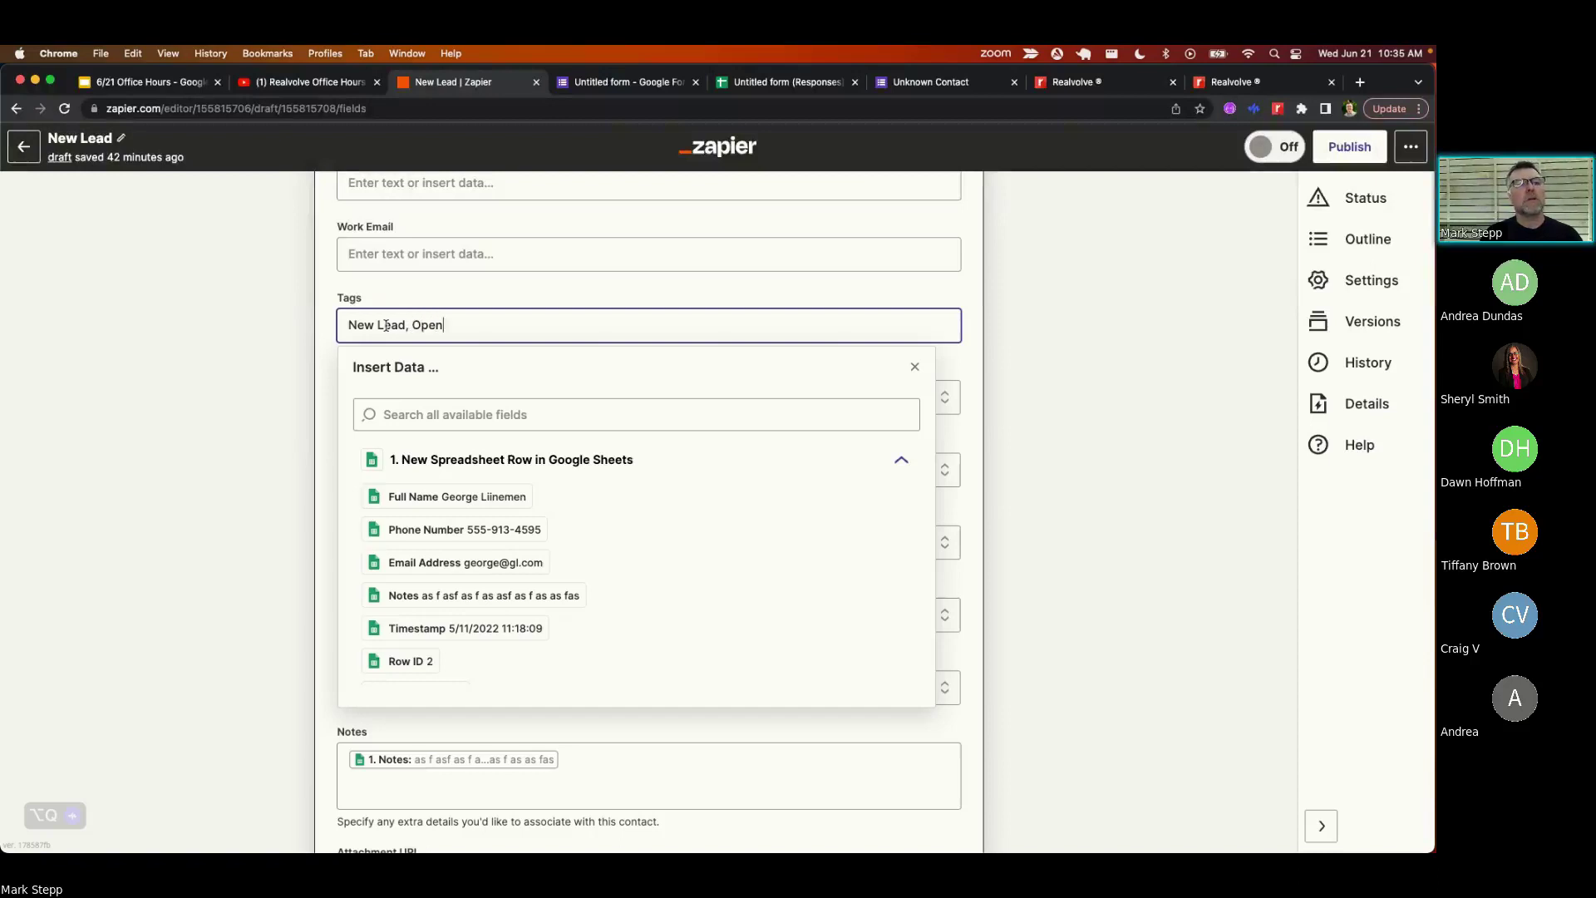
pyautogui.write('House')
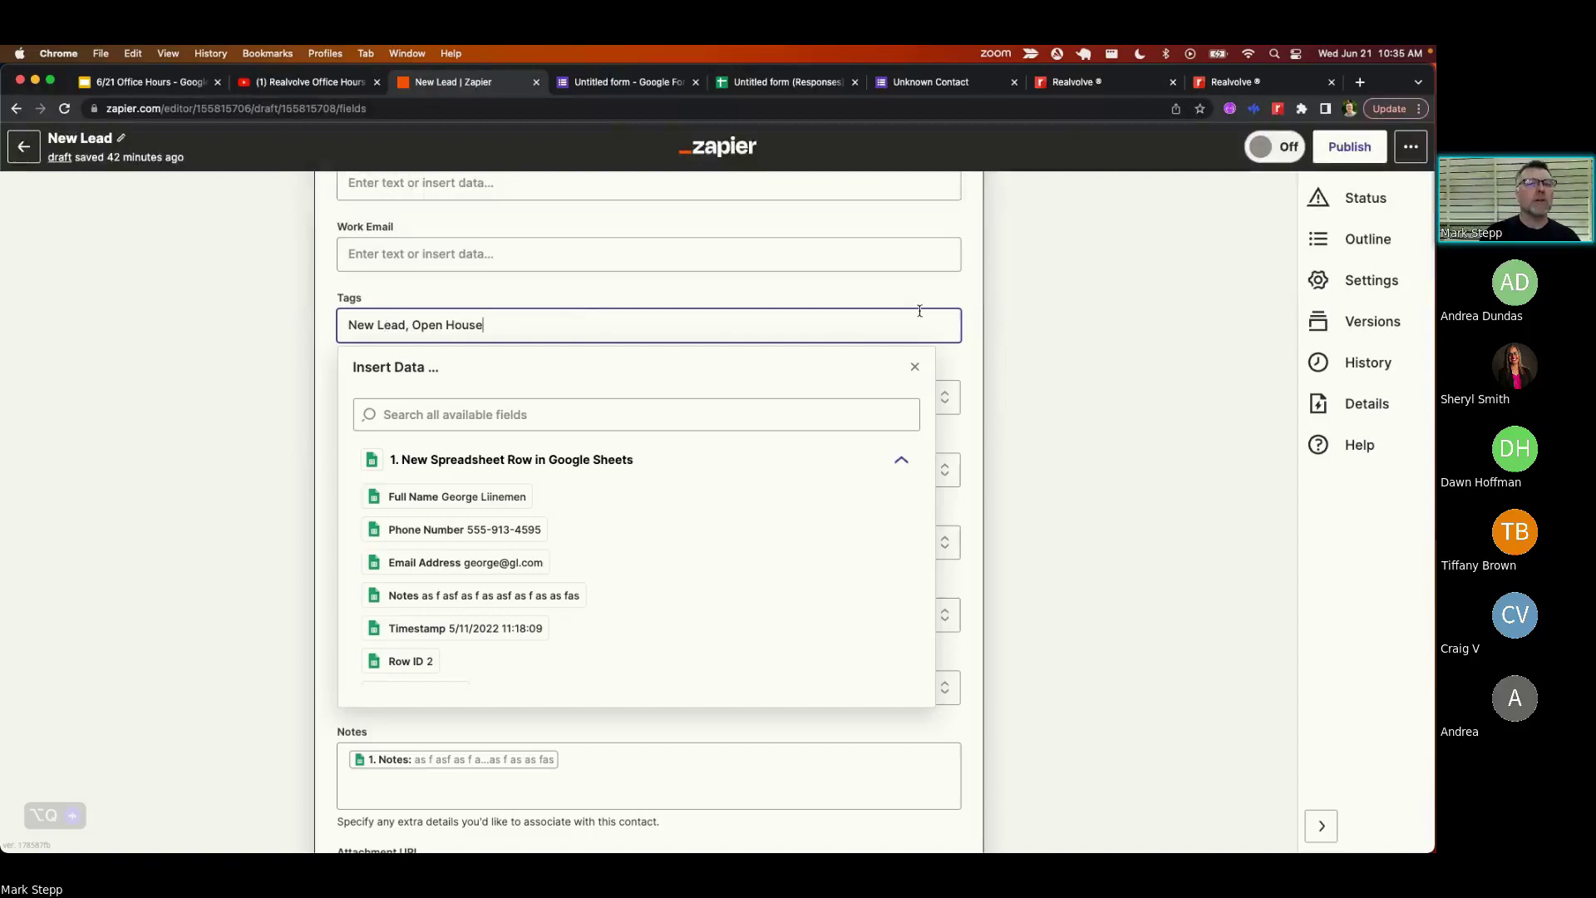
pyautogui.click(857, 294)
pyautogui.click(570, 317)
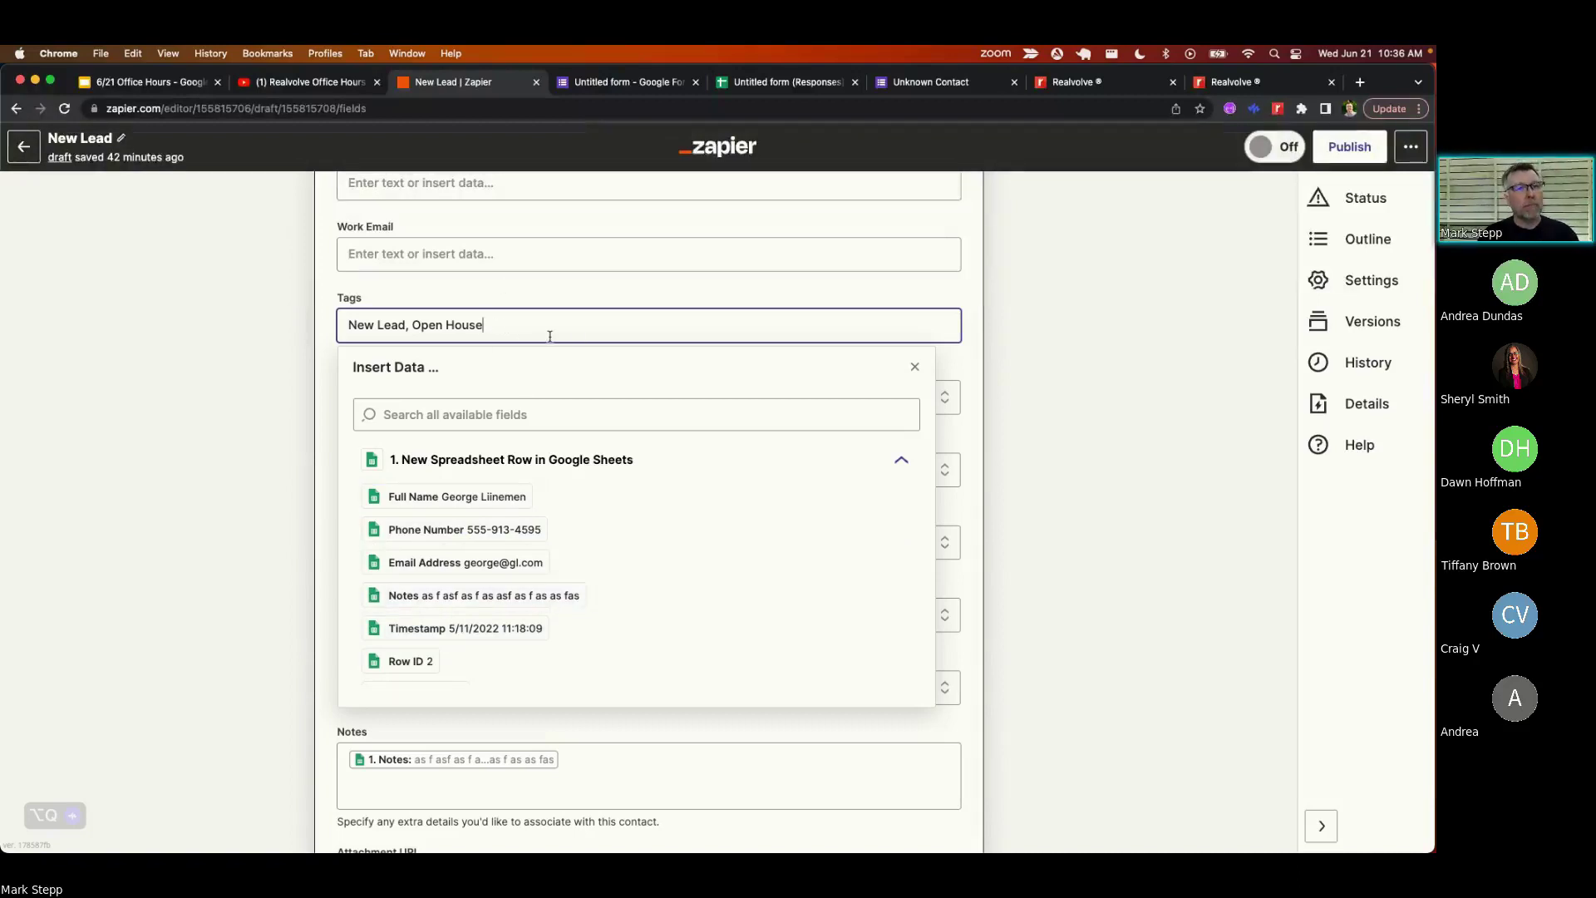
pyautogui.click(327, 295)
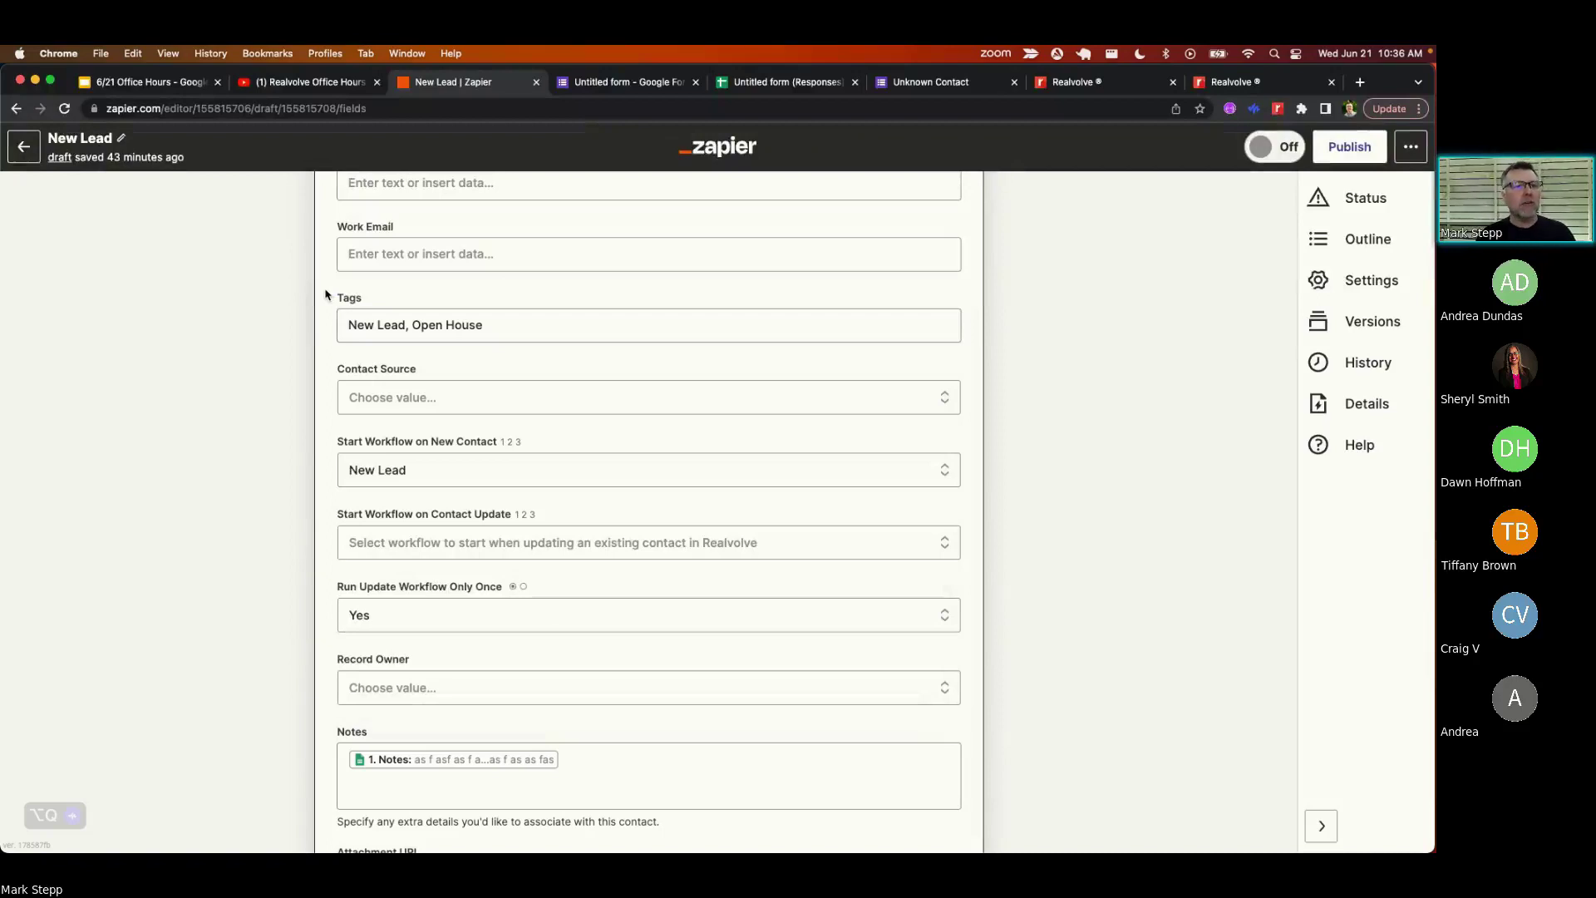
pyautogui.click(490, 326)
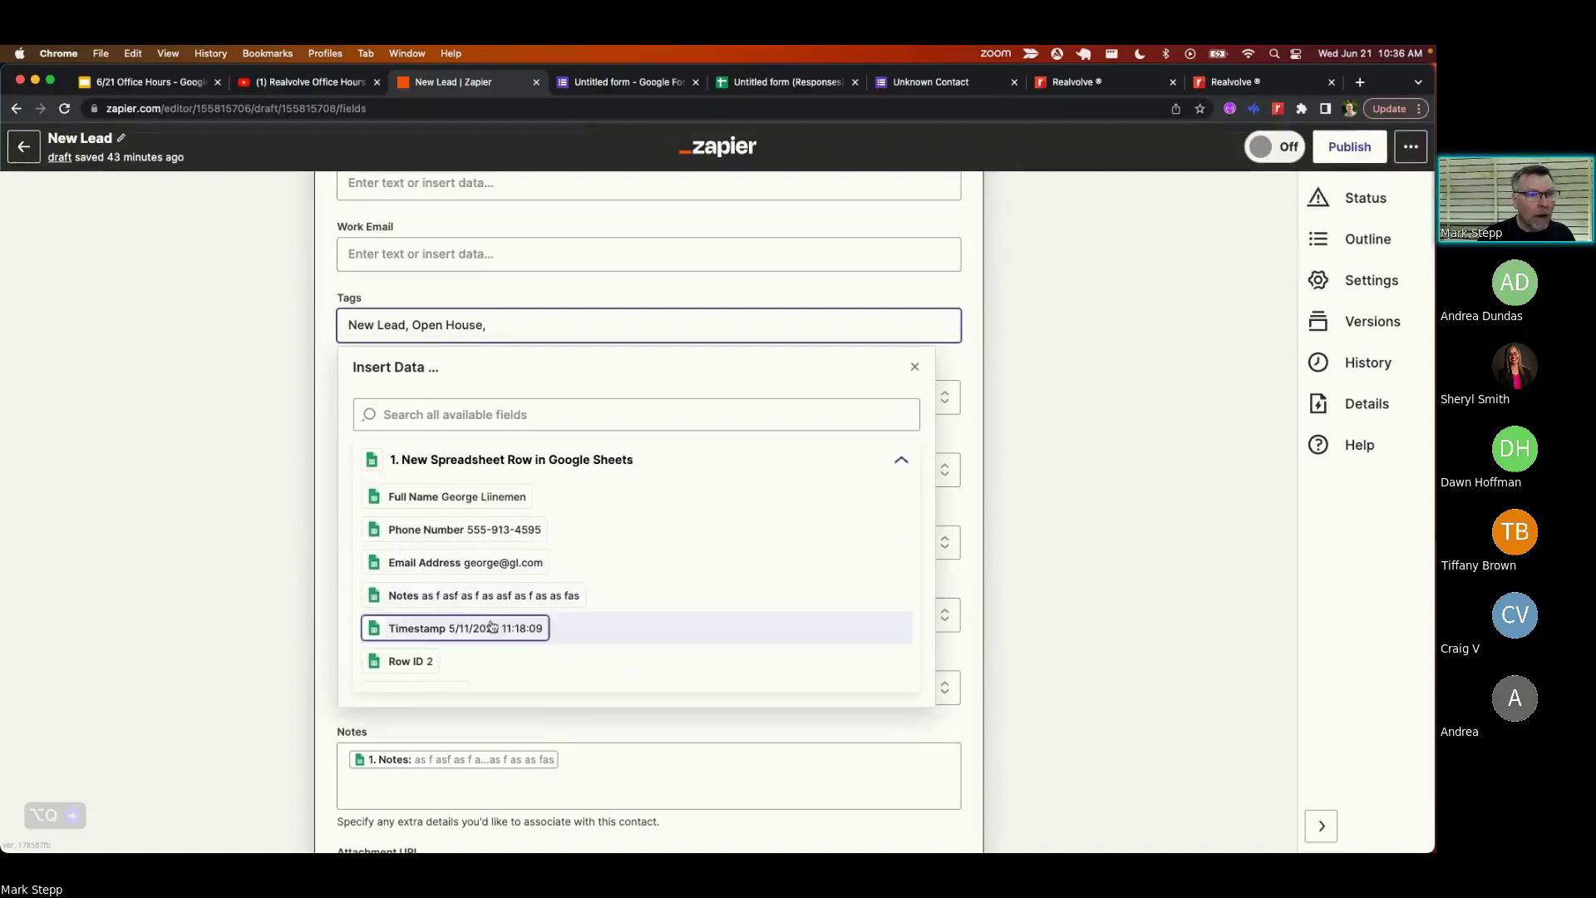
pyautogui.scroll(-1, 494, 624)
pyautogui.scroll(1, 494, 626)
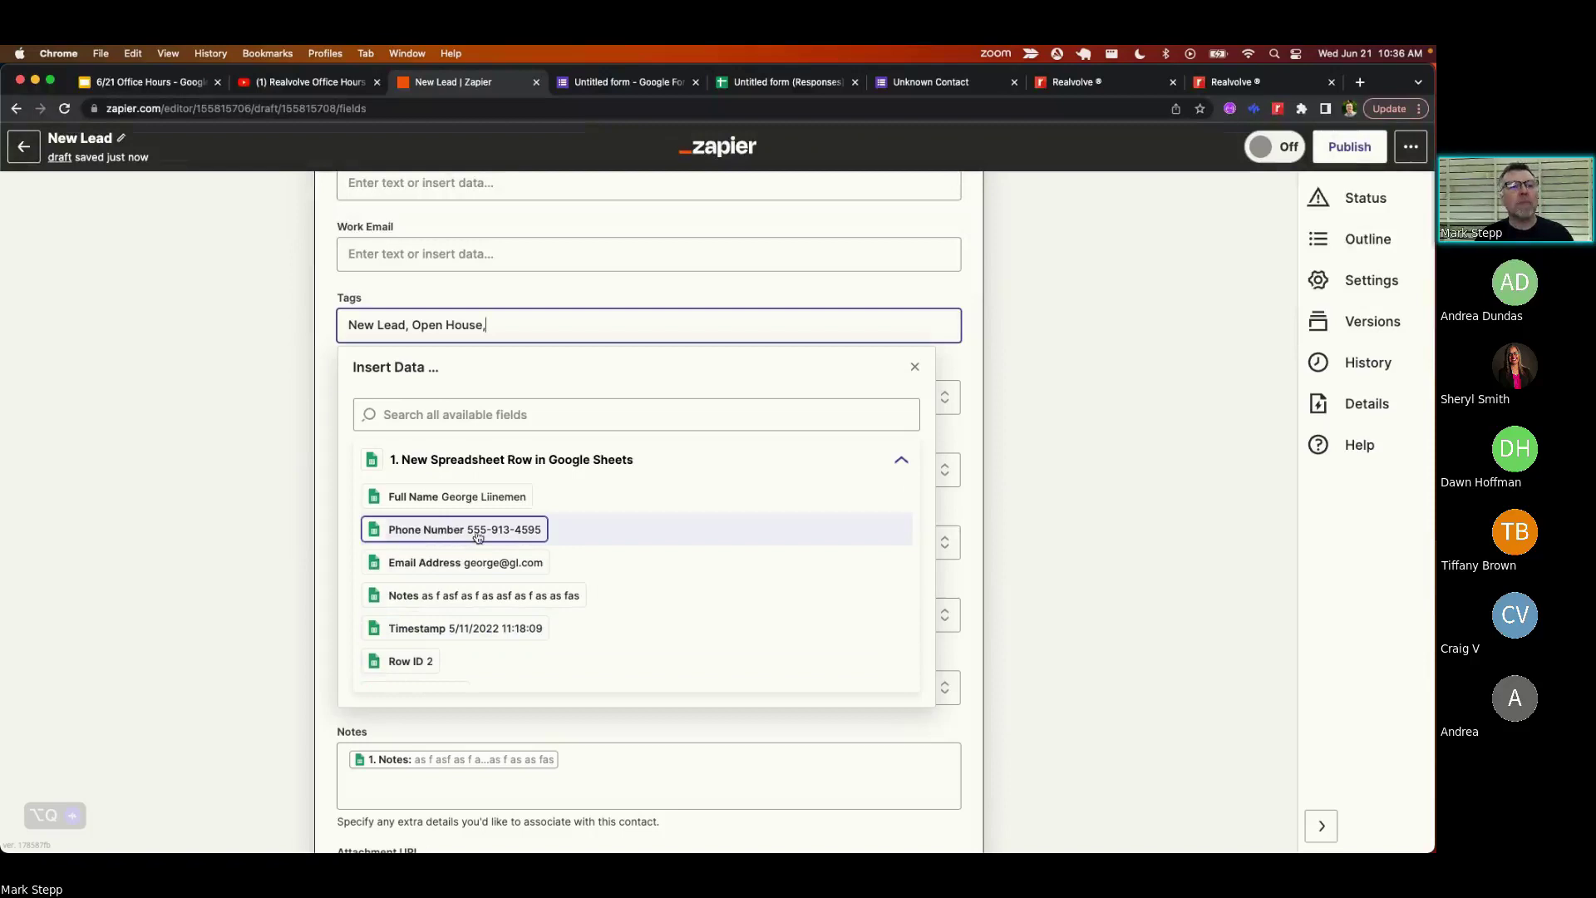
pyautogui.scroll(1, 475, 537)
pyautogui.scroll(1, 474, 536)
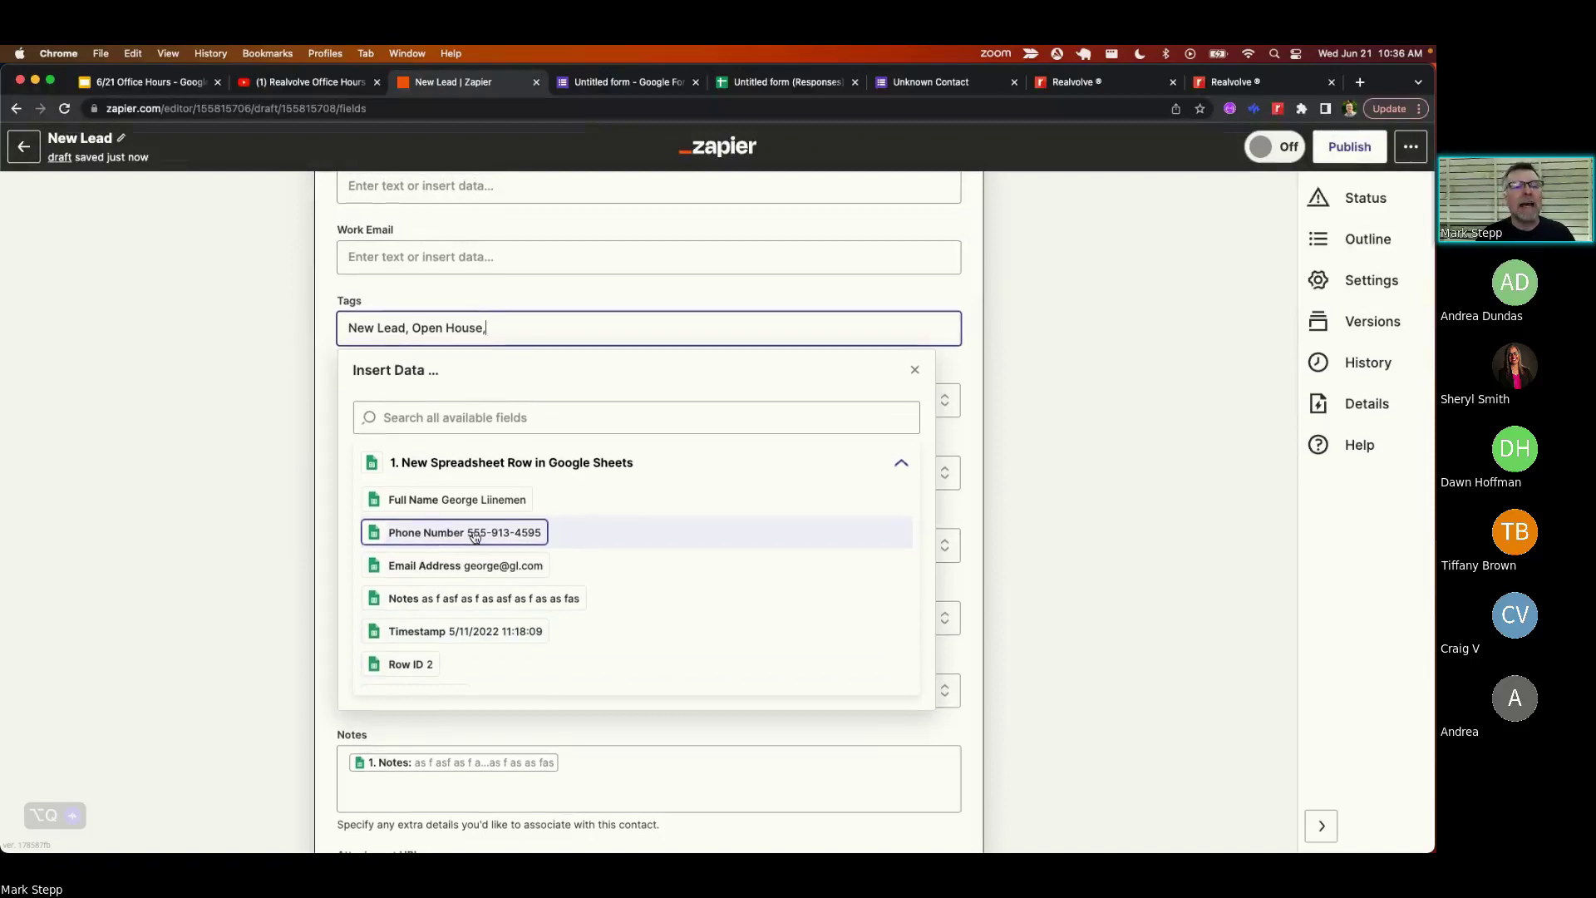
pyautogui.click(475, 536)
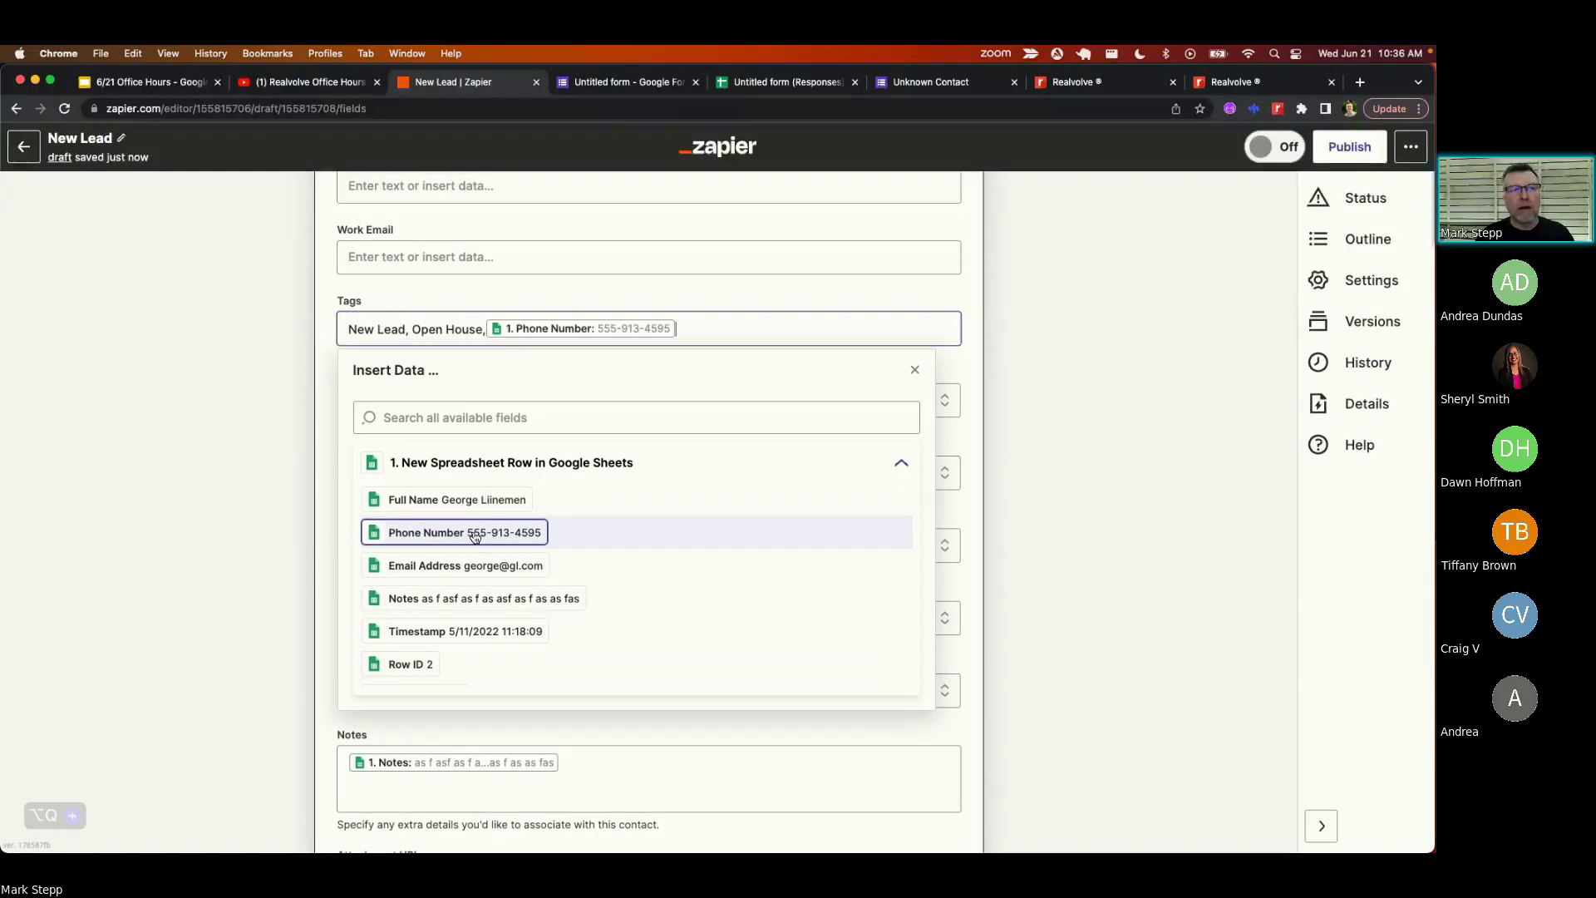
pyautogui.click(609, 382)
pyautogui.click(713, 336)
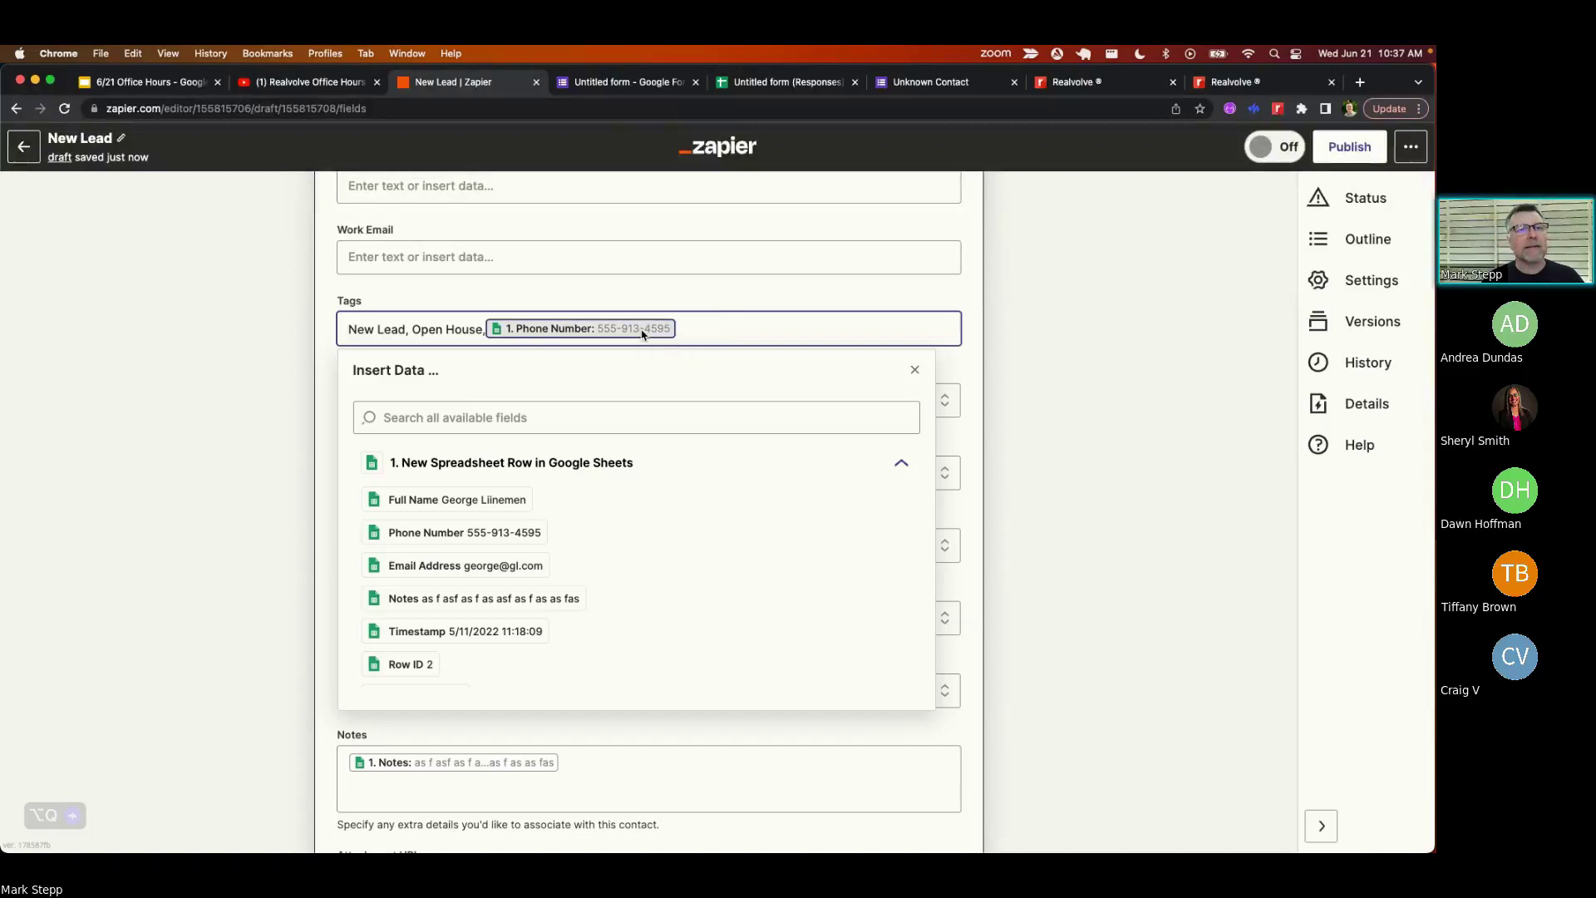
pyautogui.press('BackSpace')
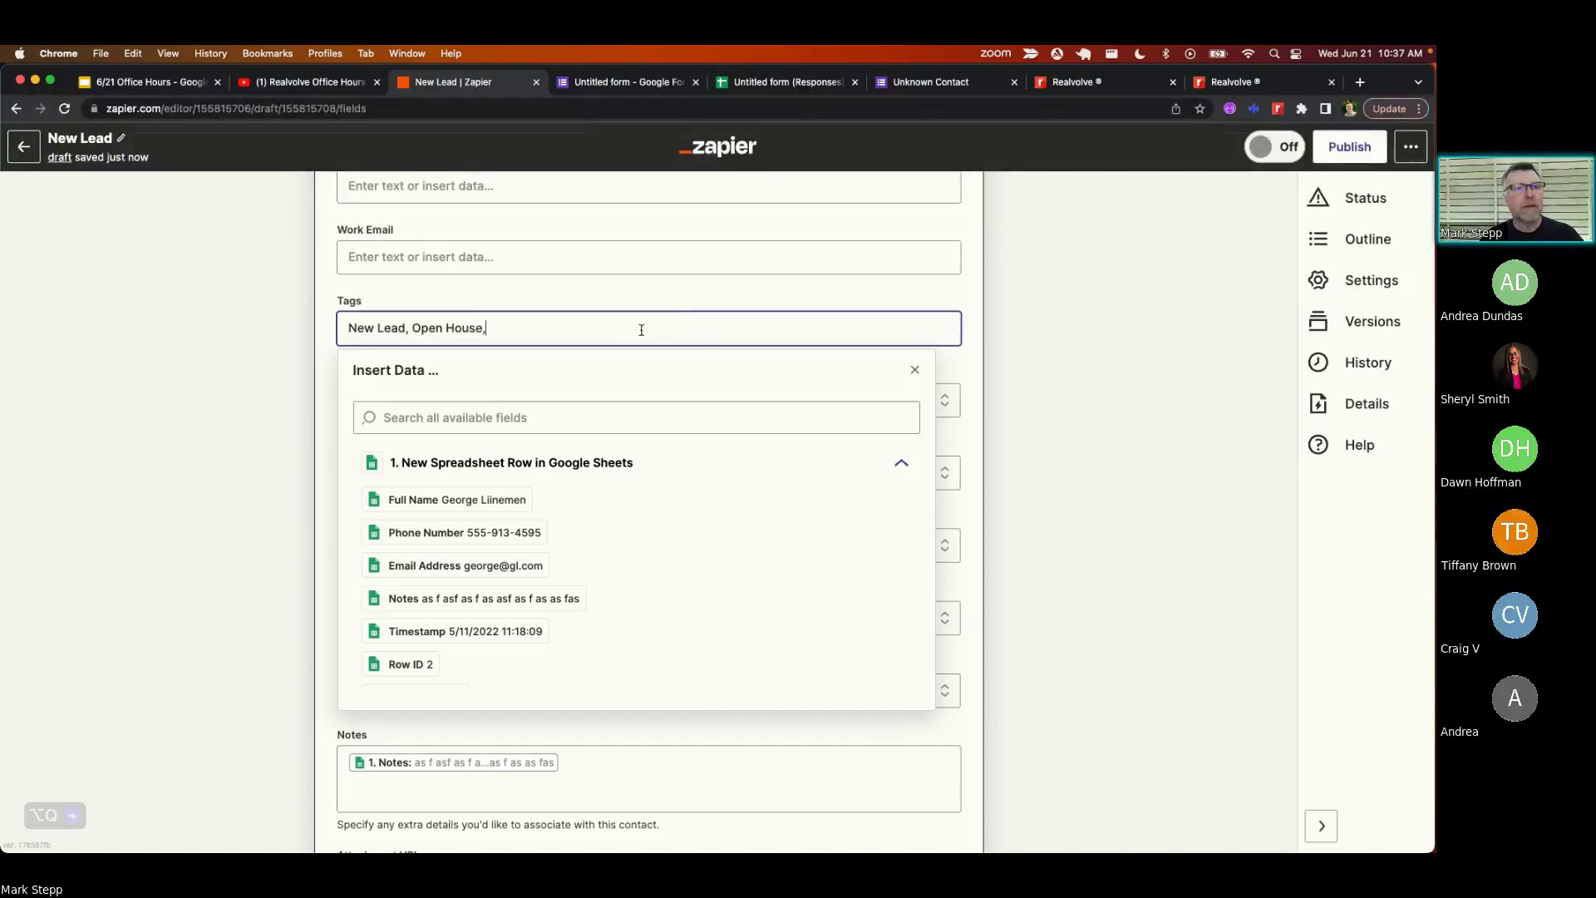
pyautogui.click(525, 296)
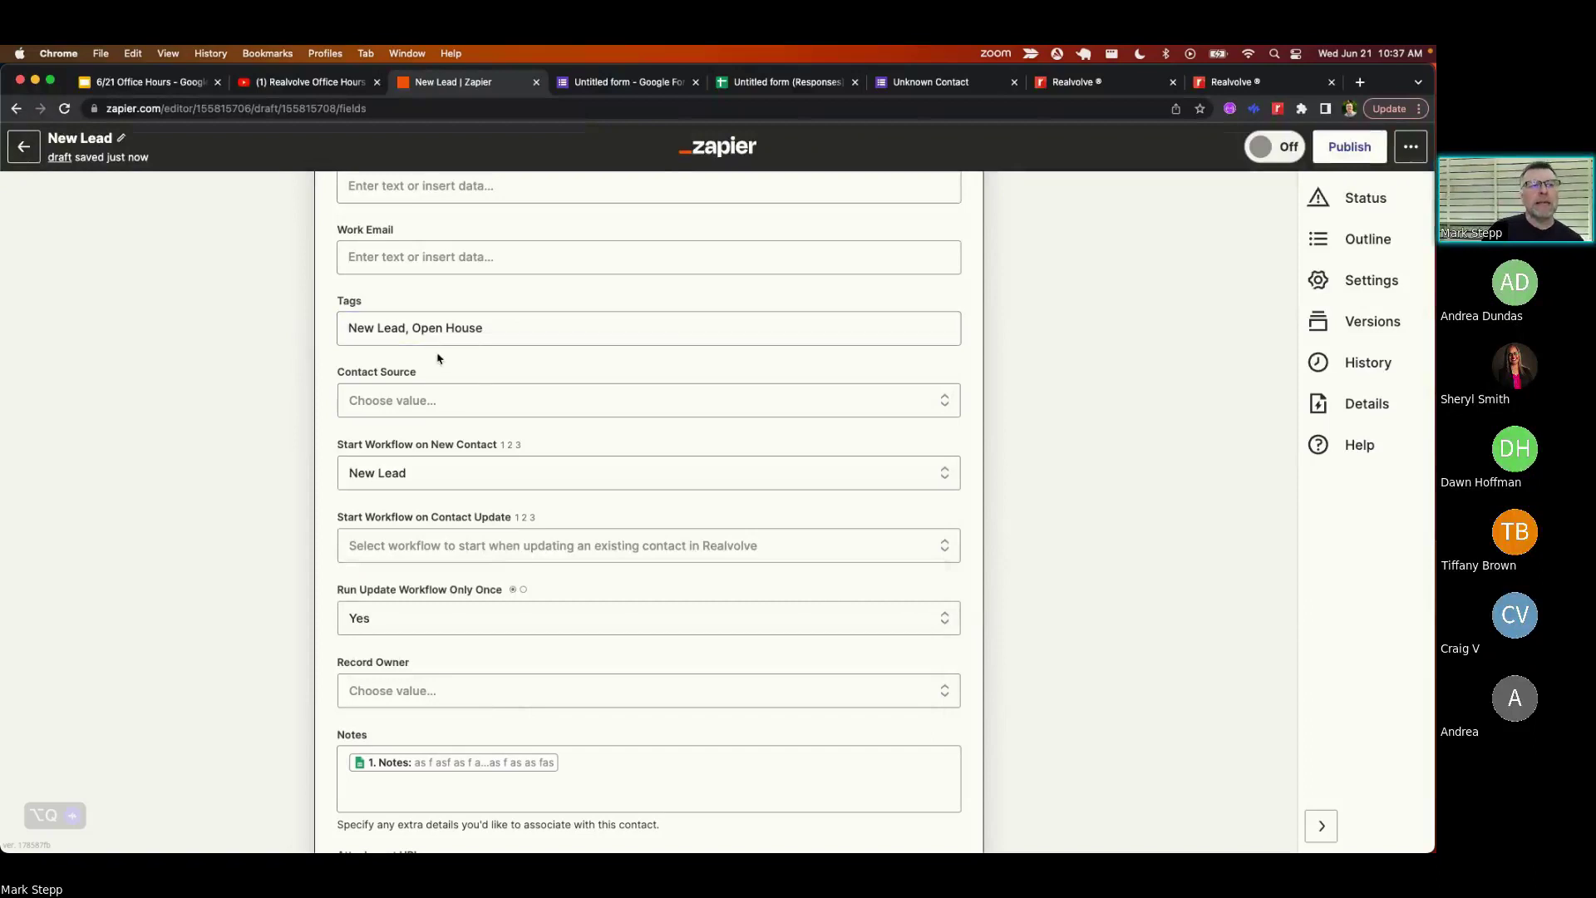
# - Set Contact Source to Open House and open the Start Workflow on New Contact list
pyautogui.click(441, 402)
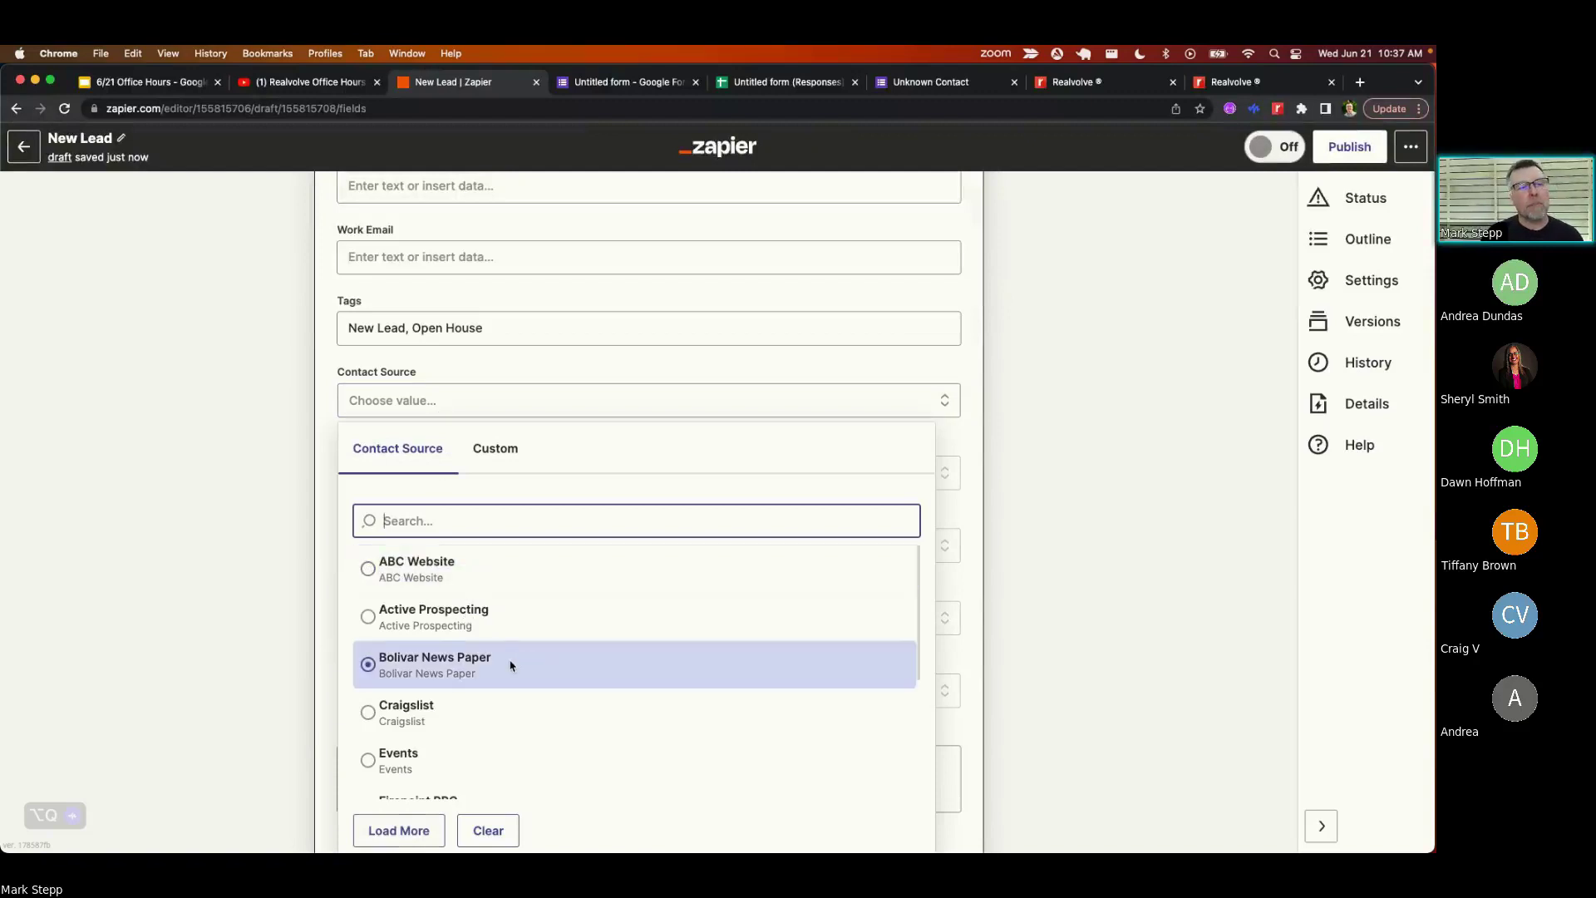
pyautogui.scroll(-5, 510, 665)
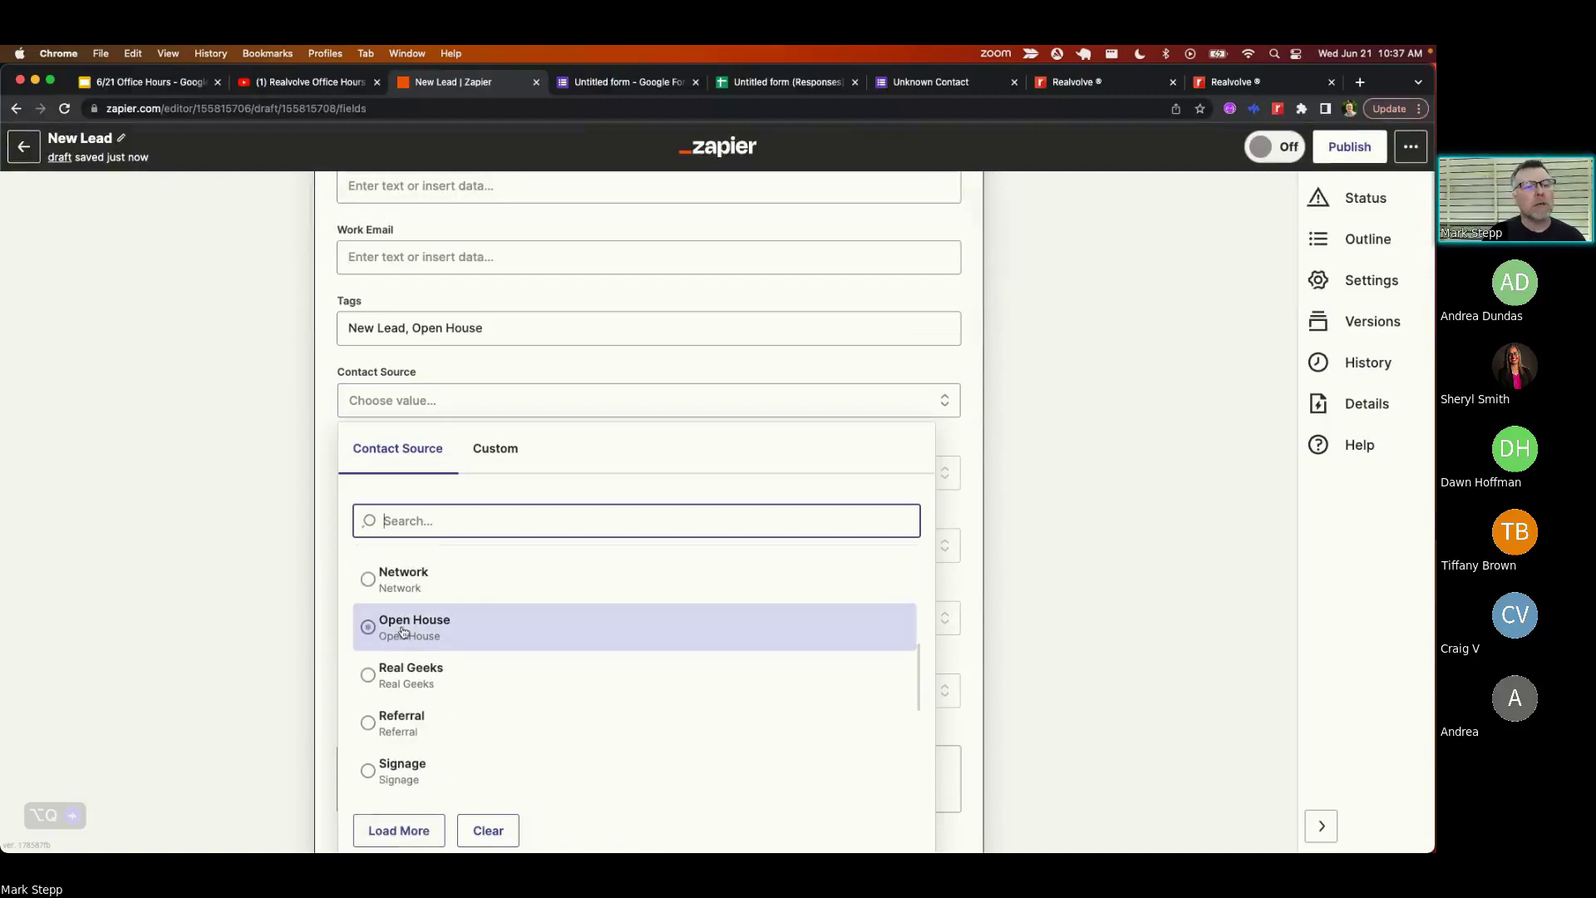
pyautogui.click(403, 632)
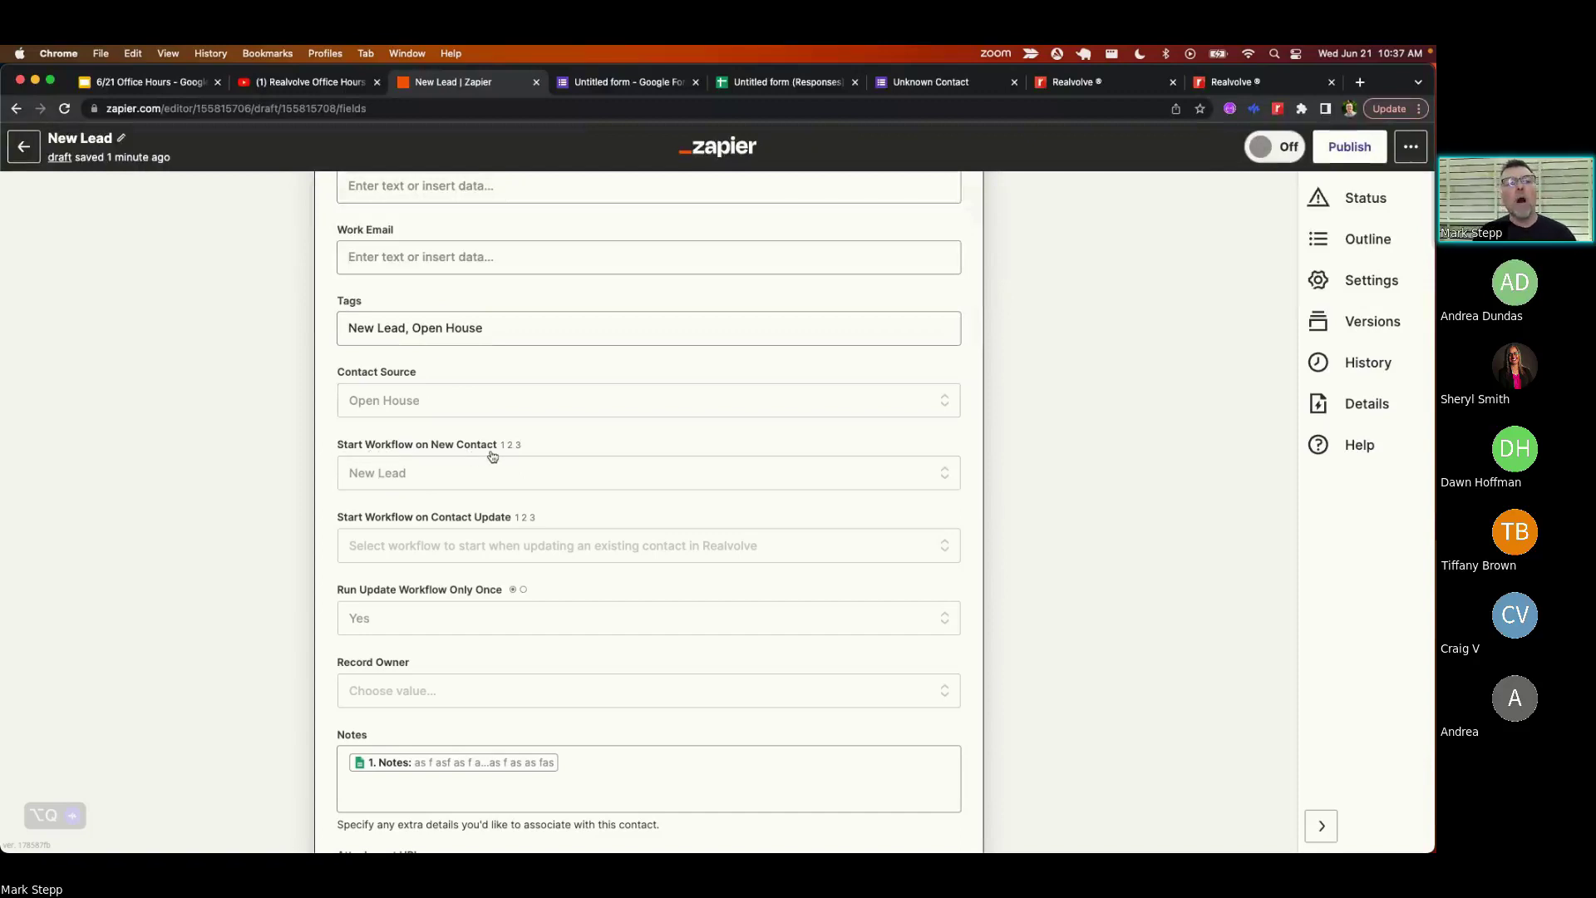
pyautogui.click(421, 477)
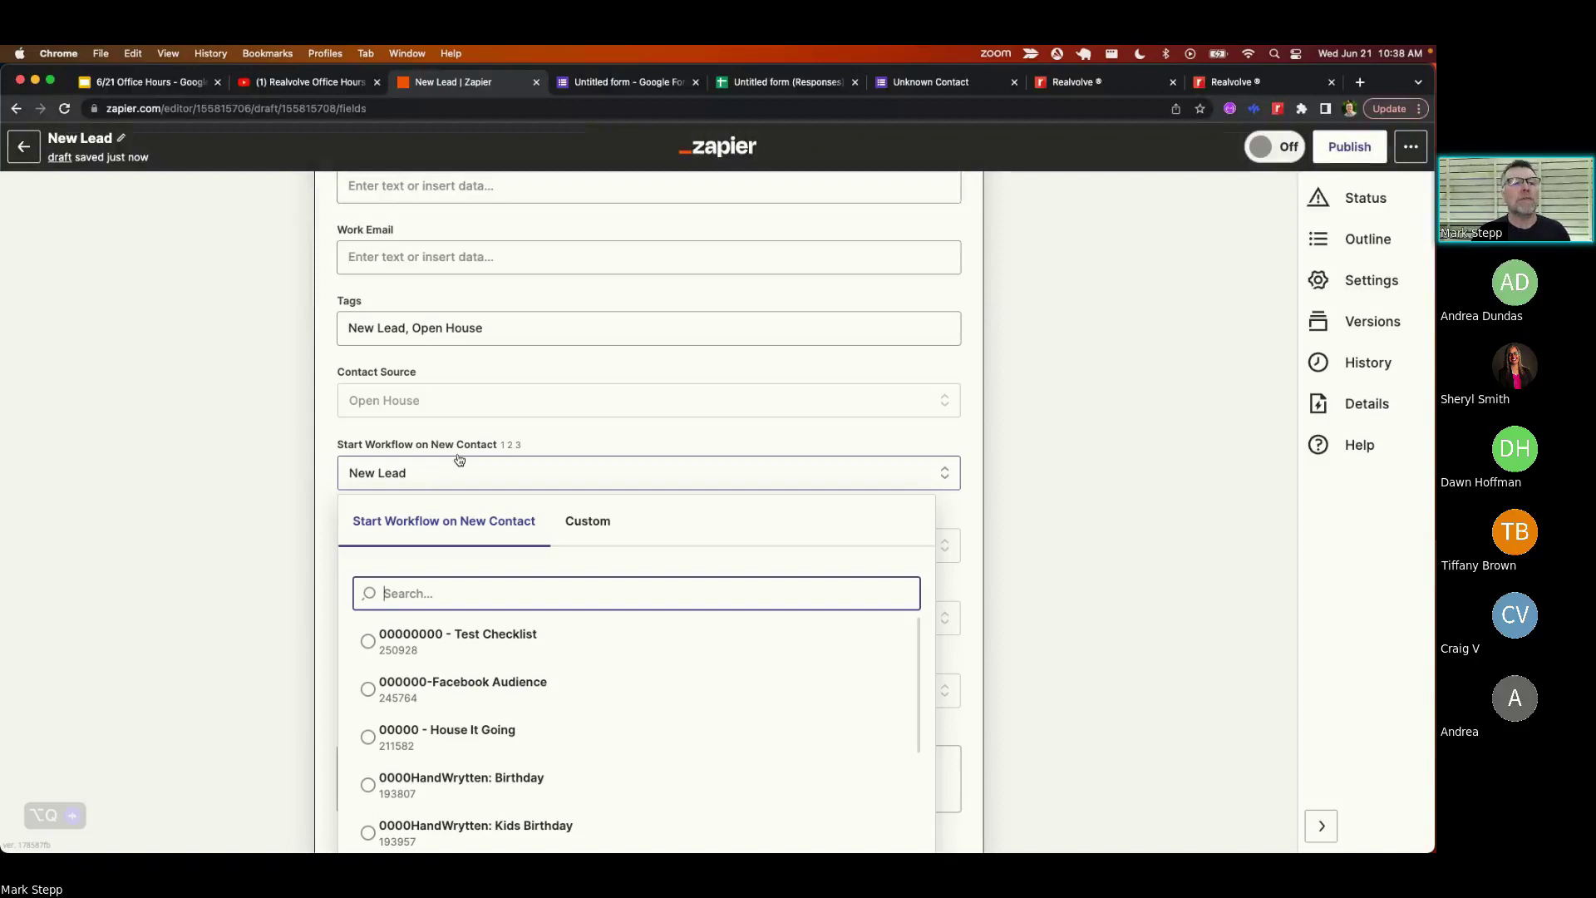
pyautogui.click(559, 440)
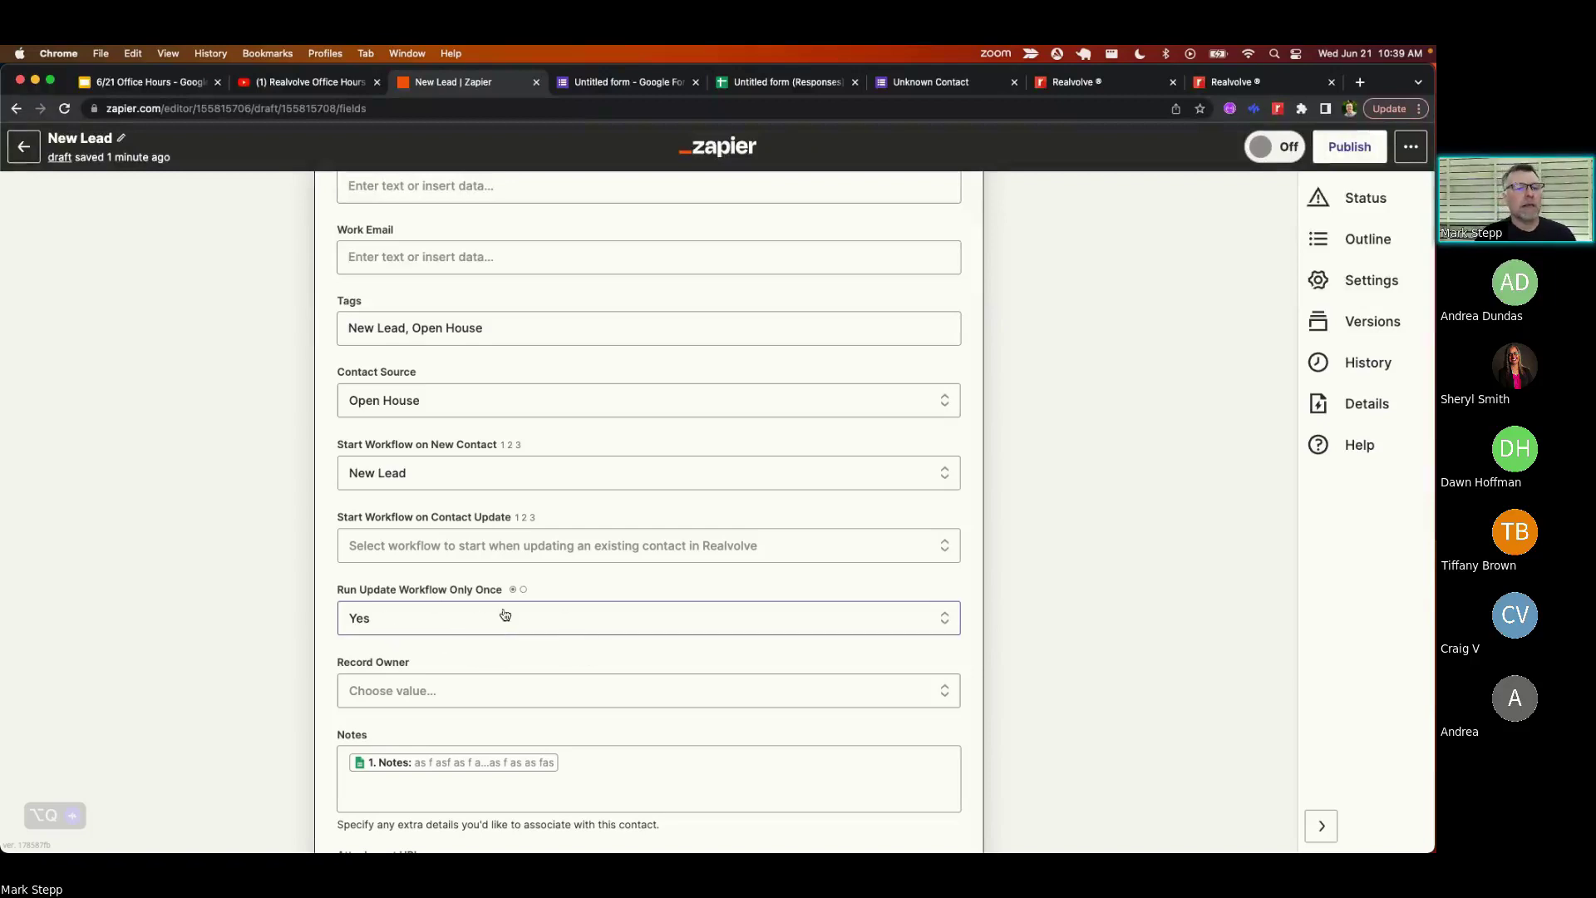
pyautogui.scroll(4, 504, 615)
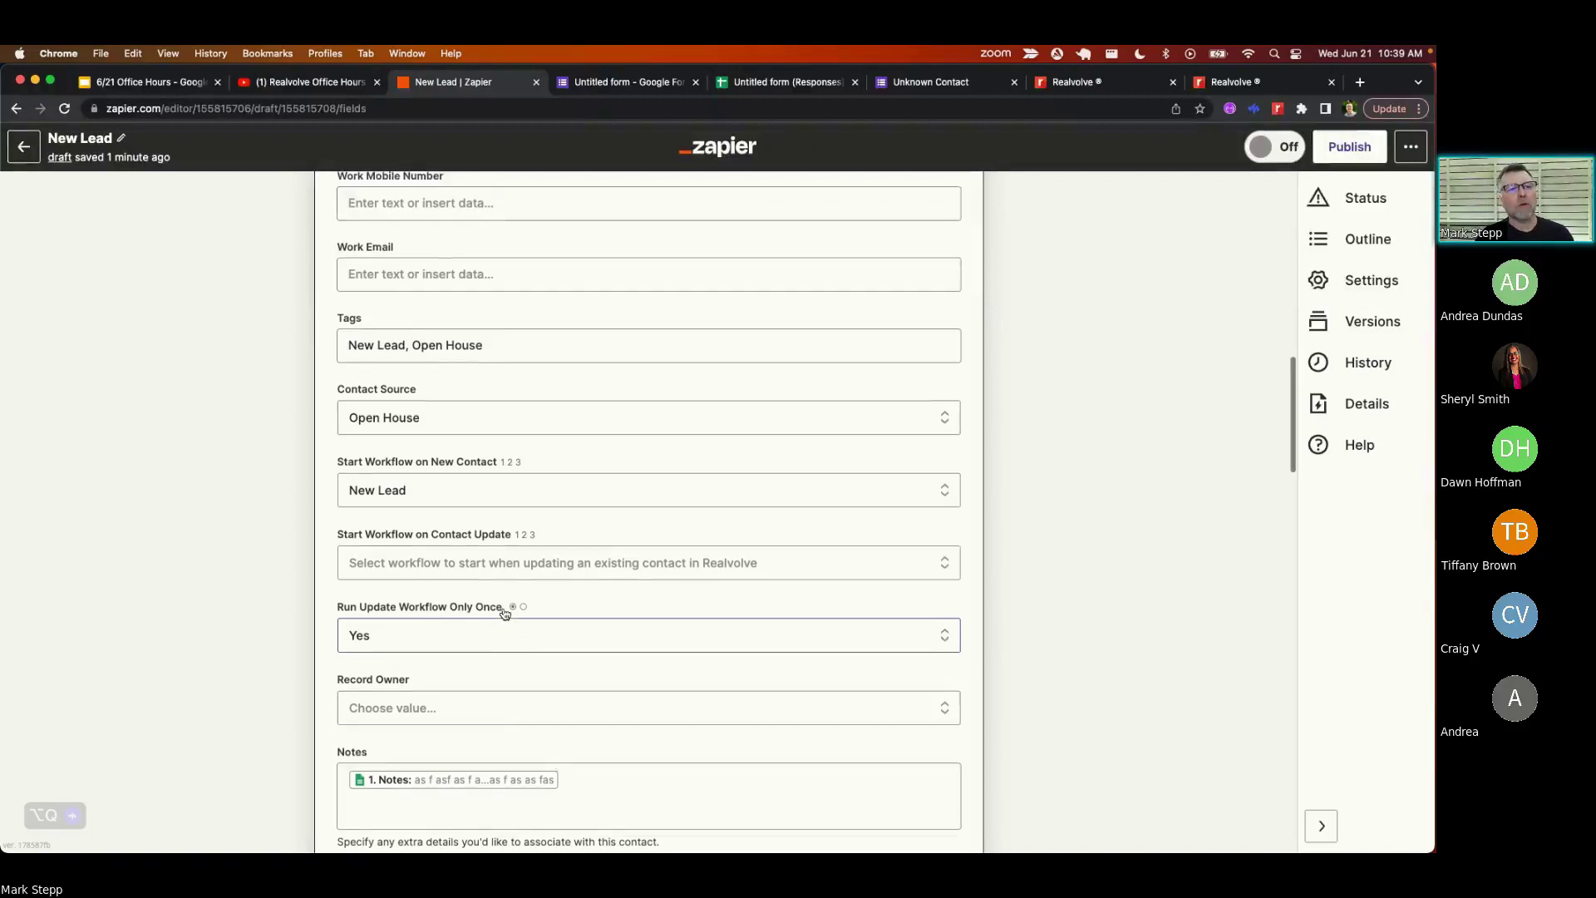
pyautogui.scroll(-2, 504, 614)
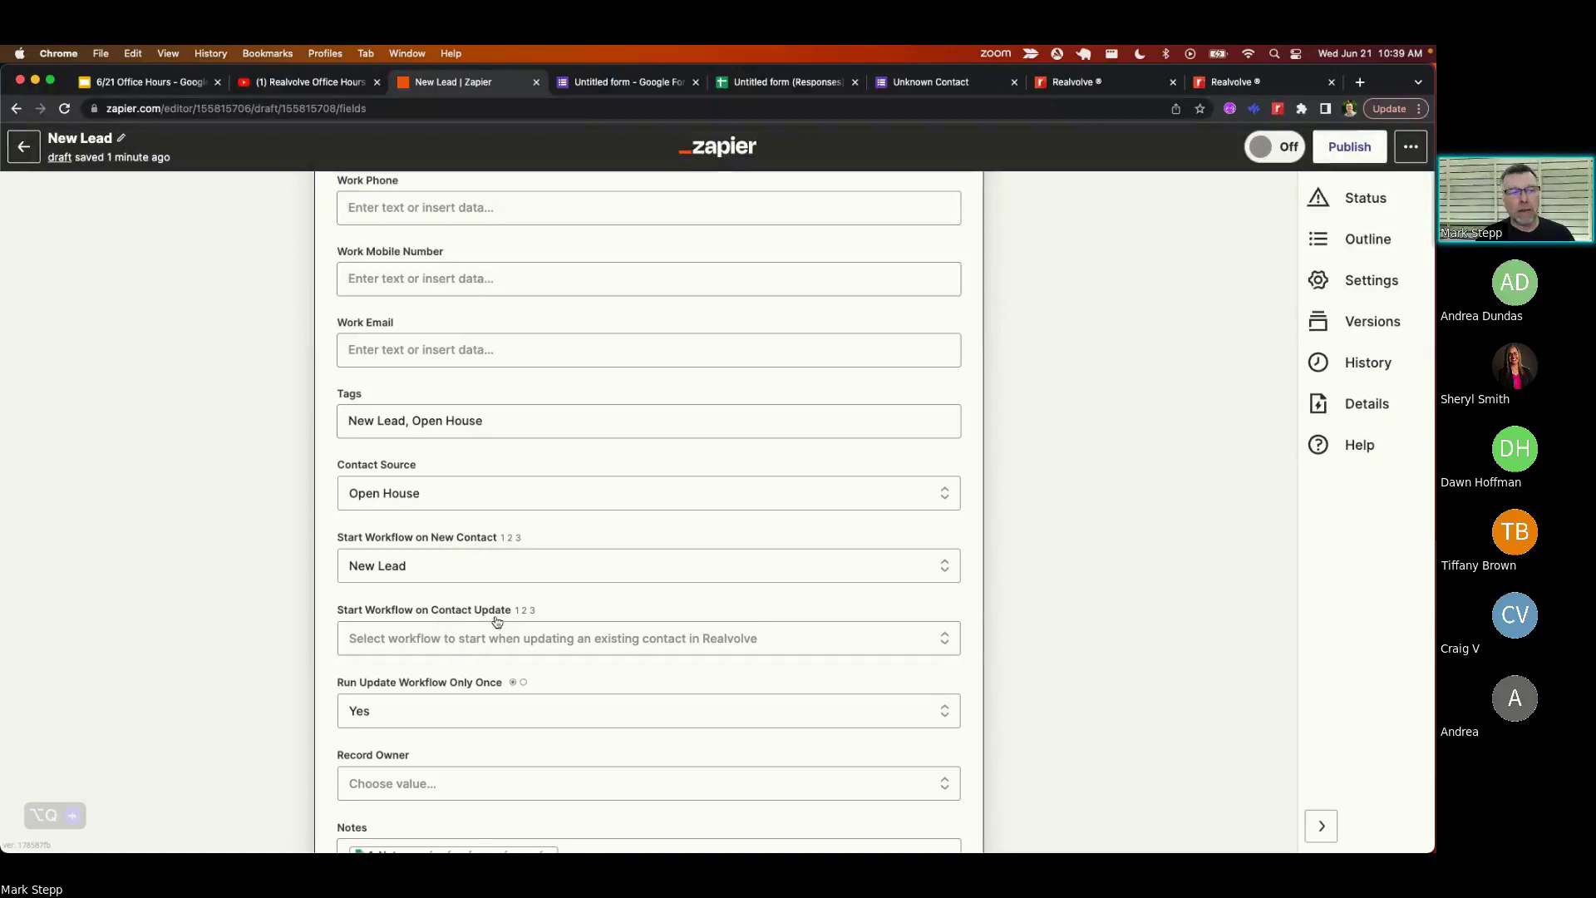
pyautogui.scroll(10, 495, 622)
pyautogui.scroll(12, 495, 622)
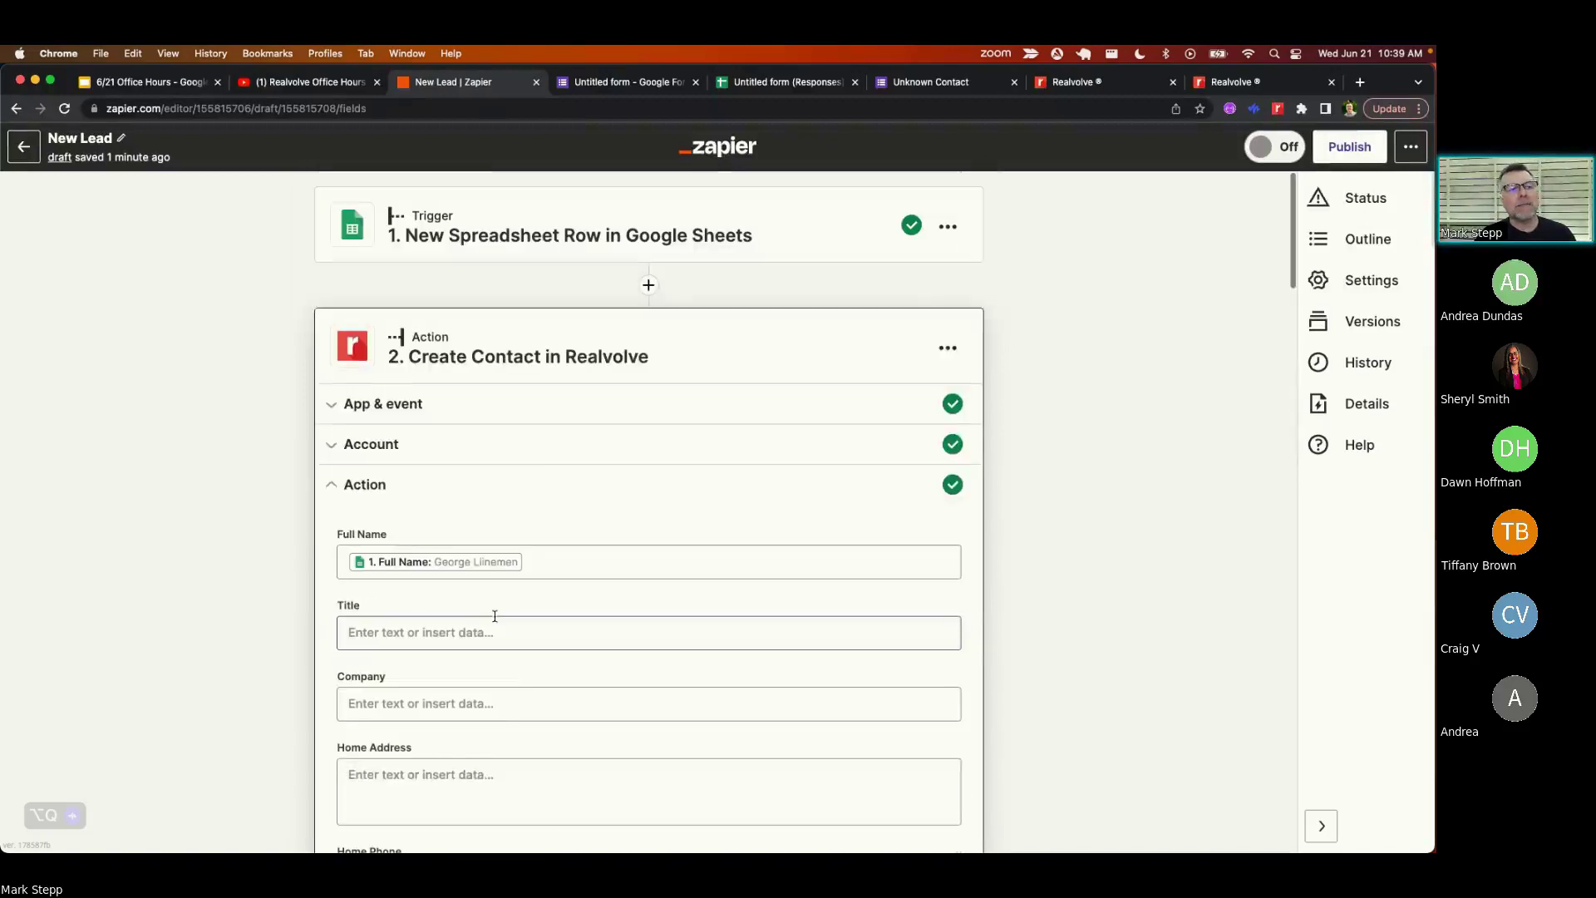
pyautogui.scroll(-7, 496, 620)
pyautogui.scroll(-1, 494, 617)
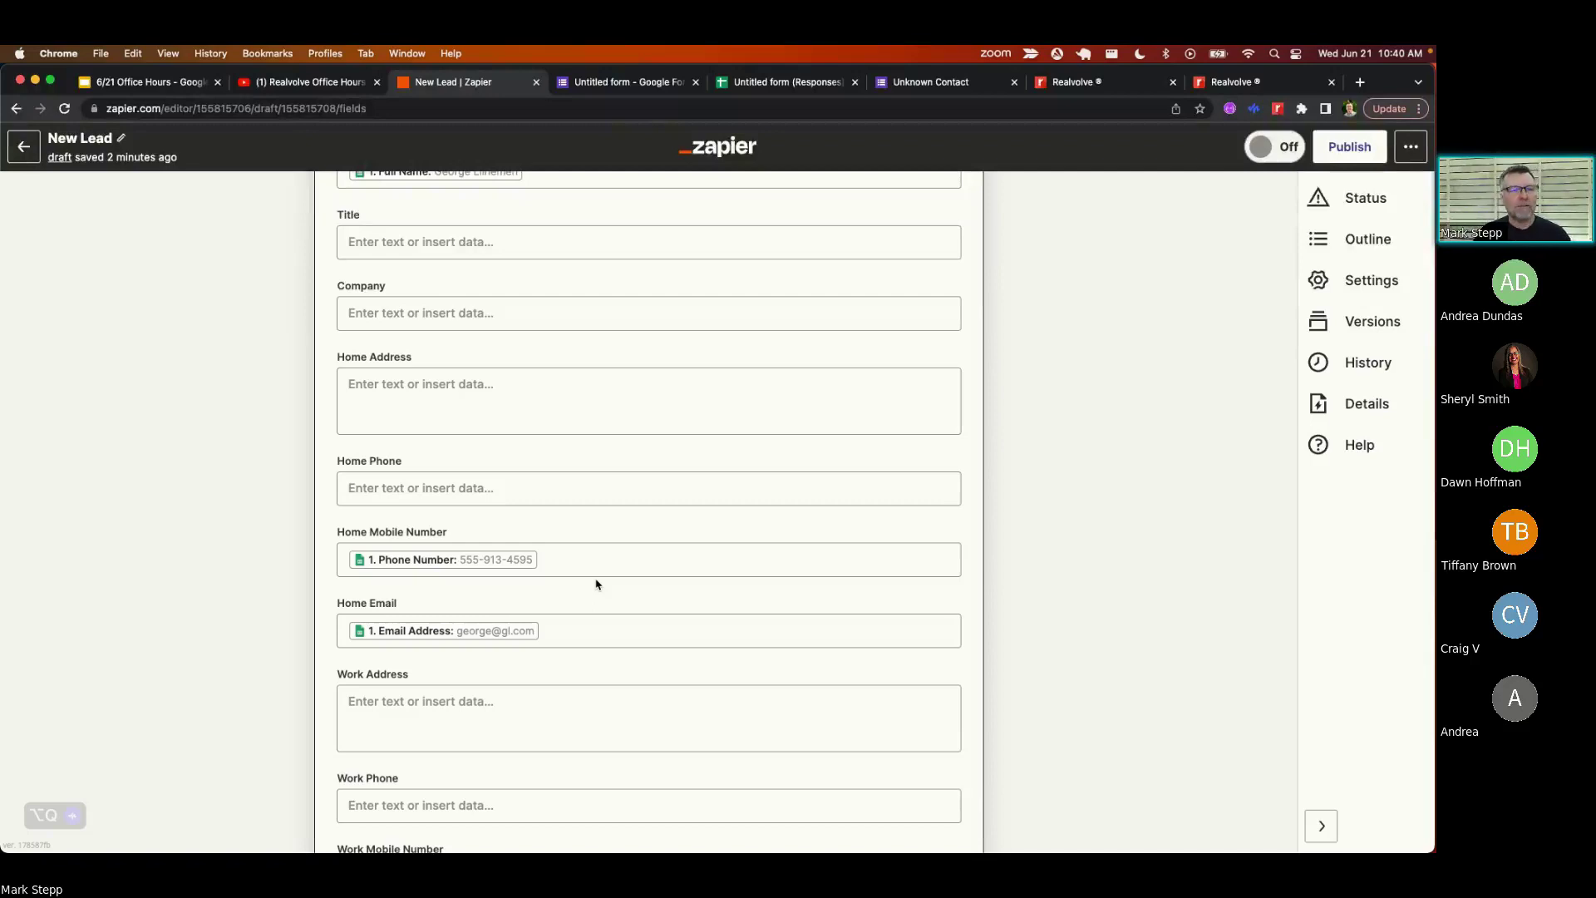
pyautogui.click(586, 632)
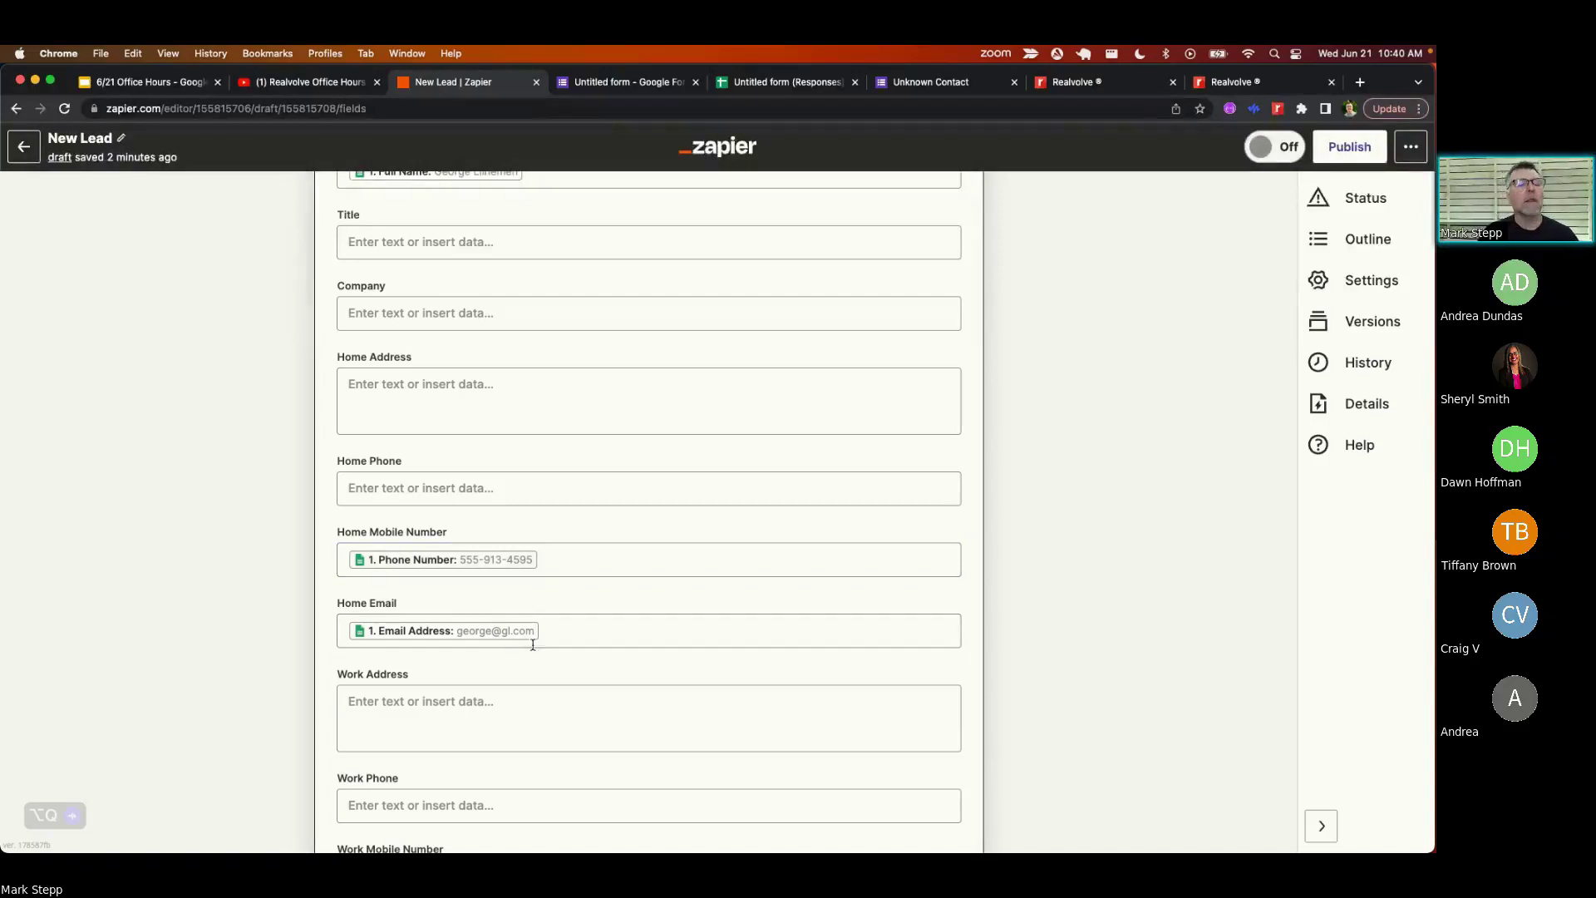
pyautogui.scroll(-4, 577, 631)
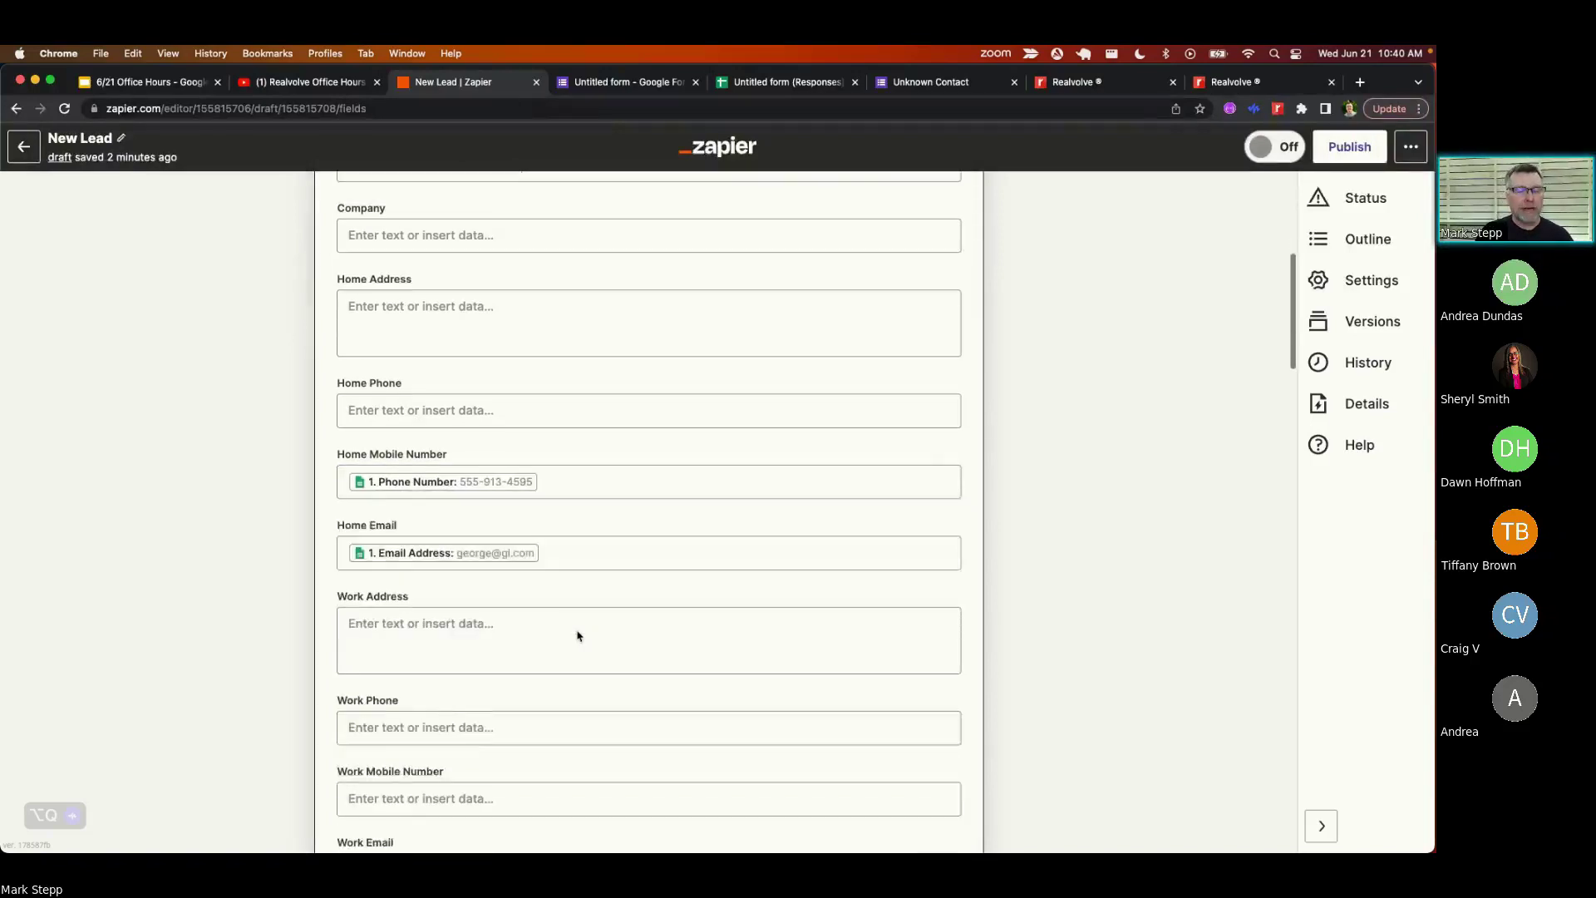
pyautogui.scroll(-15, 576, 631)
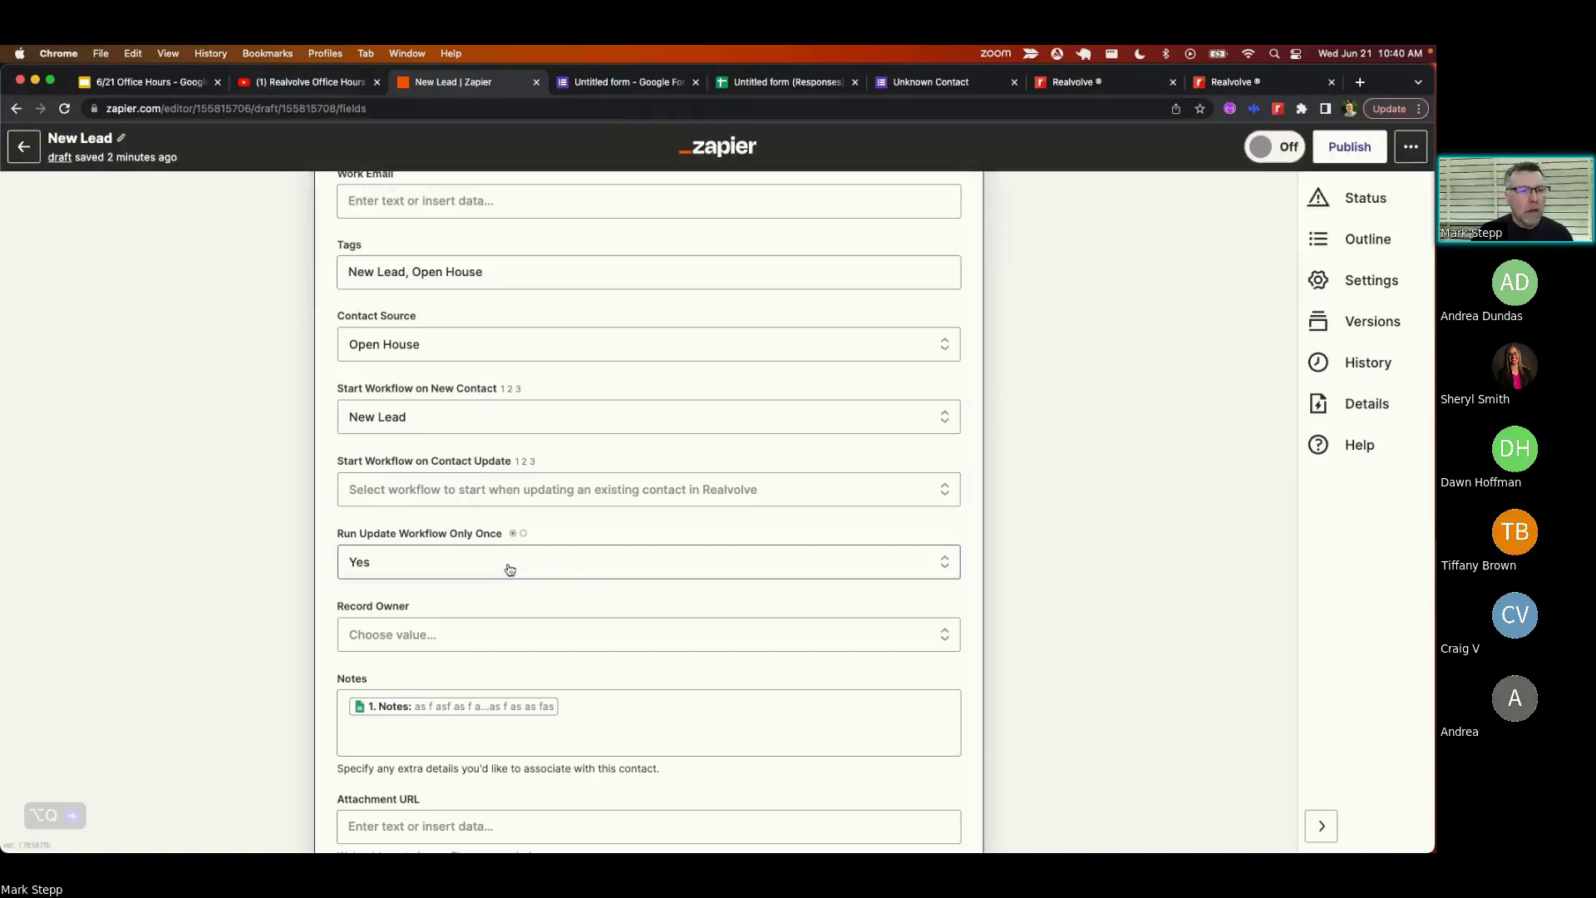
pyautogui.scroll(-3, 510, 570)
pyautogui.scroll(2, 510, 569)
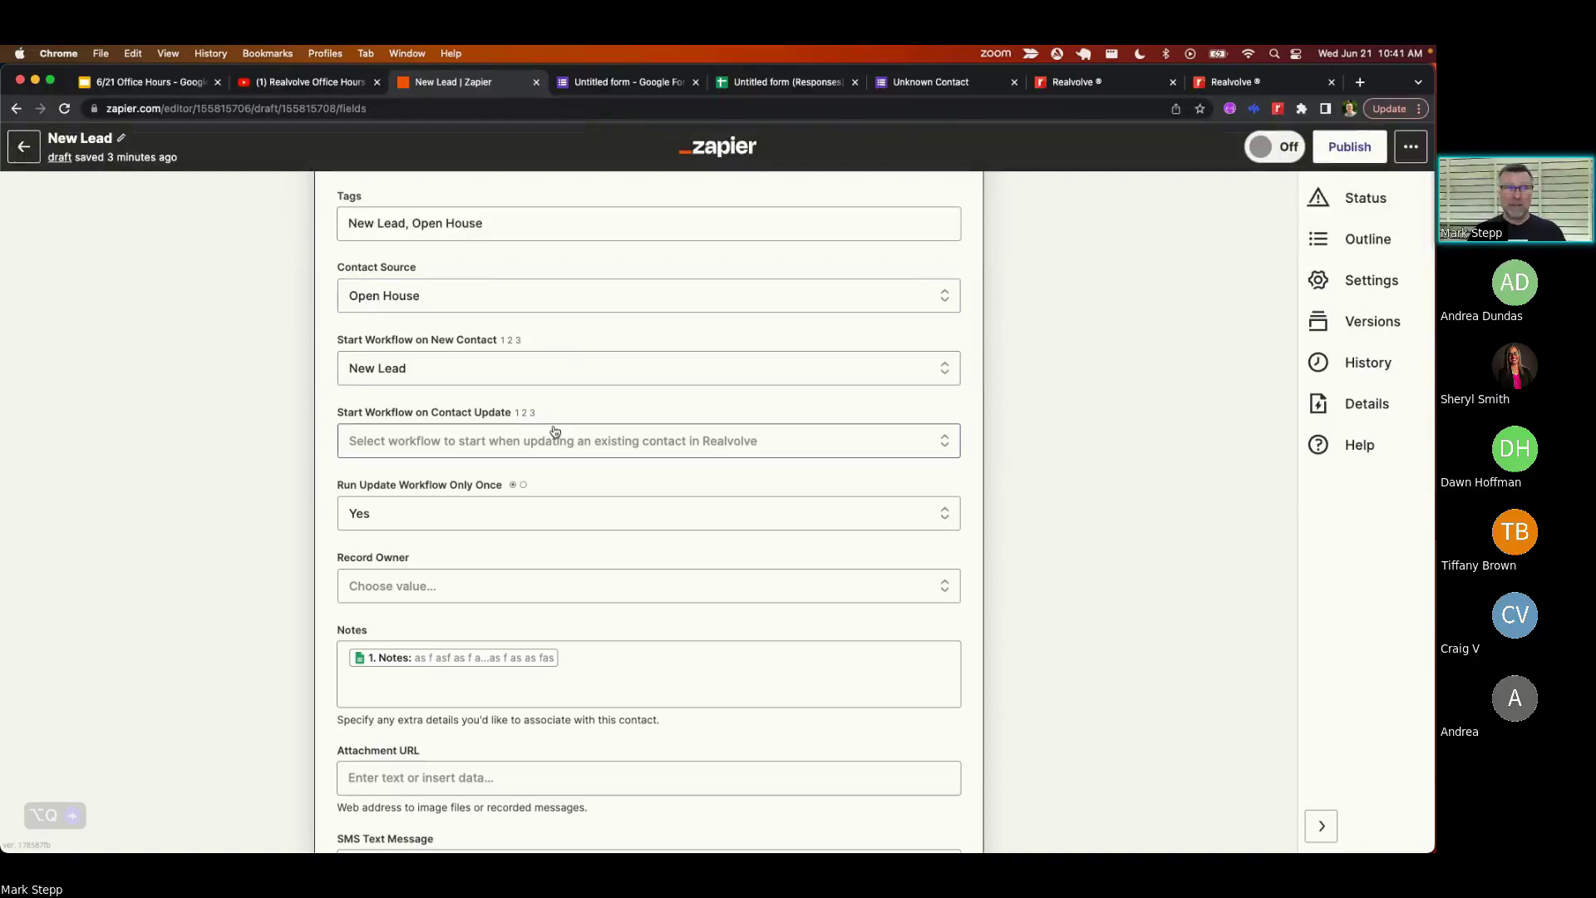
pyautogui.scroll(3, 557, 408)
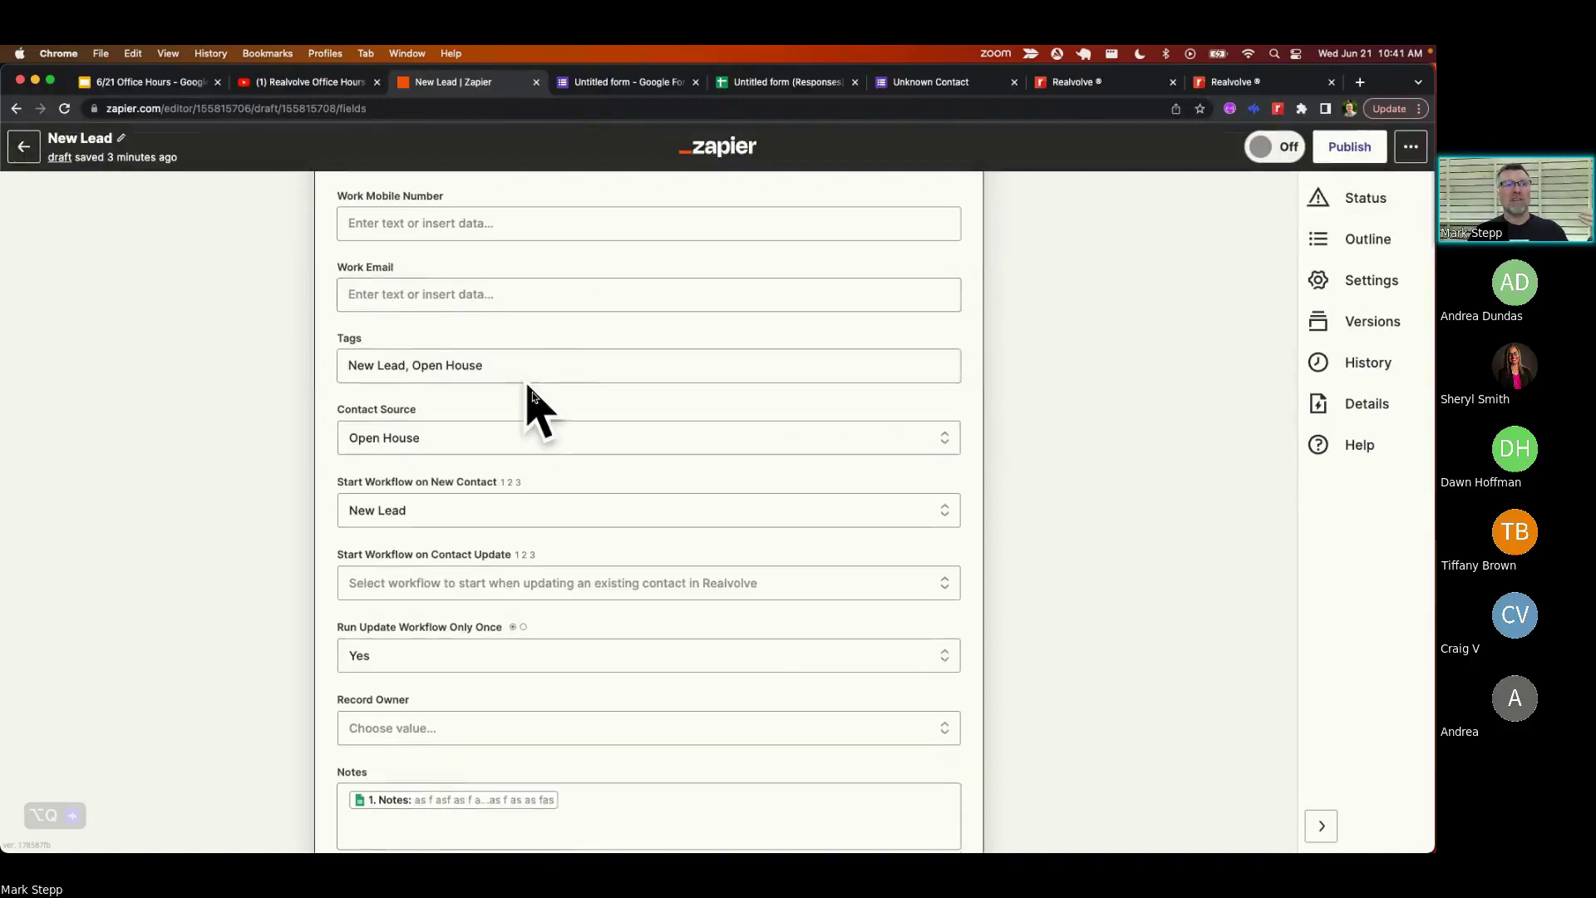
pyautogui.scroll(6, 532, 391)
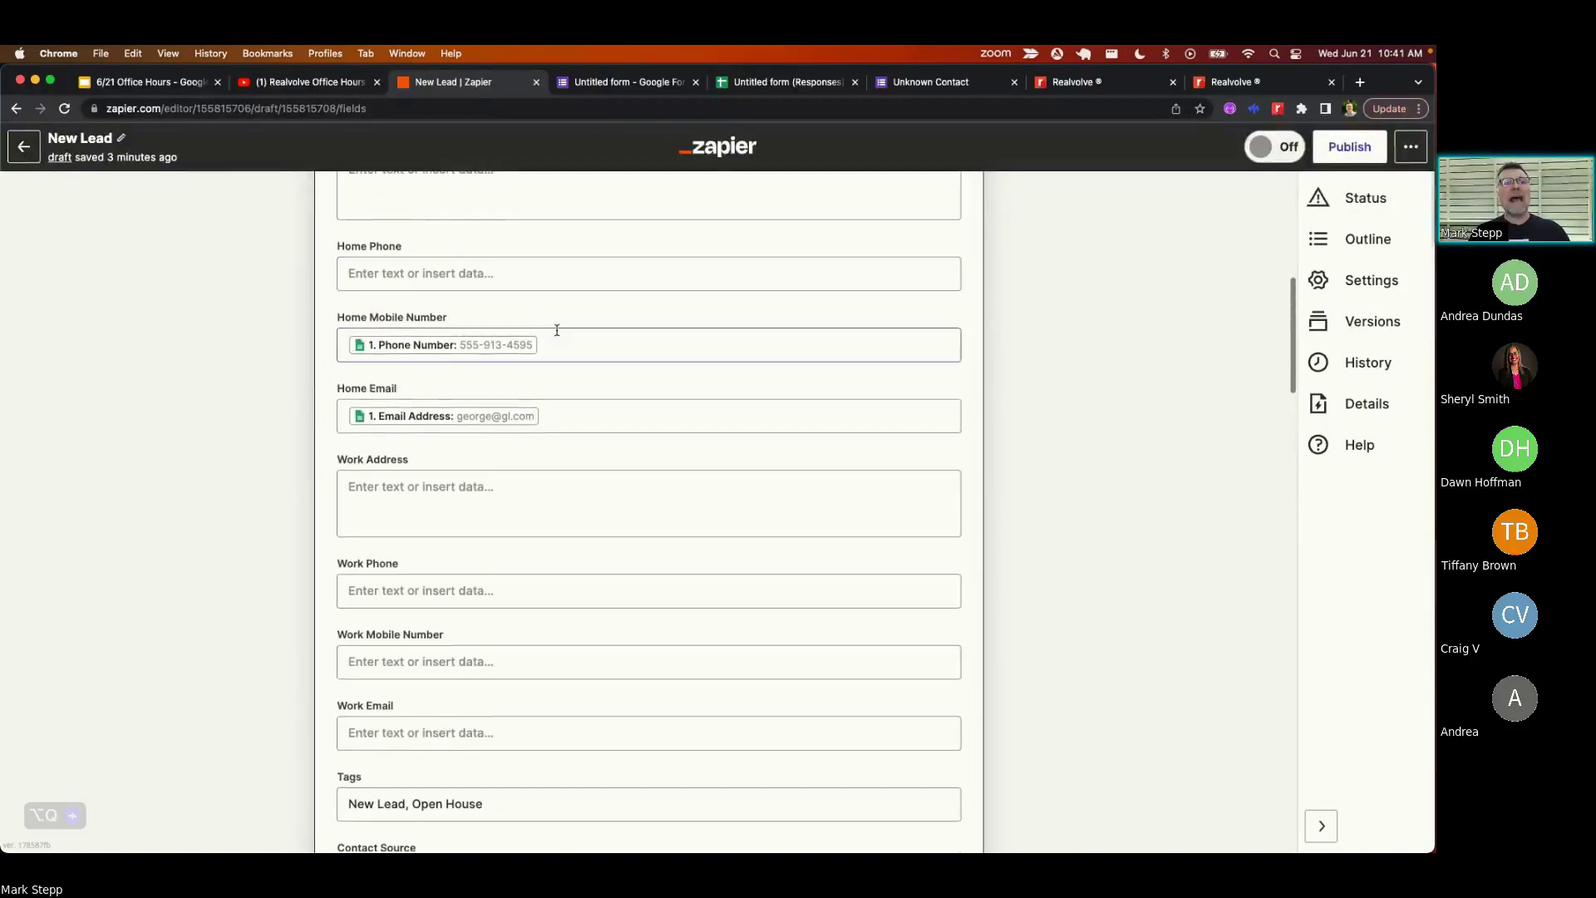
pyautogui.scroll(5, 555, 326)
pyautogui.scroll(-2, 550, 320)
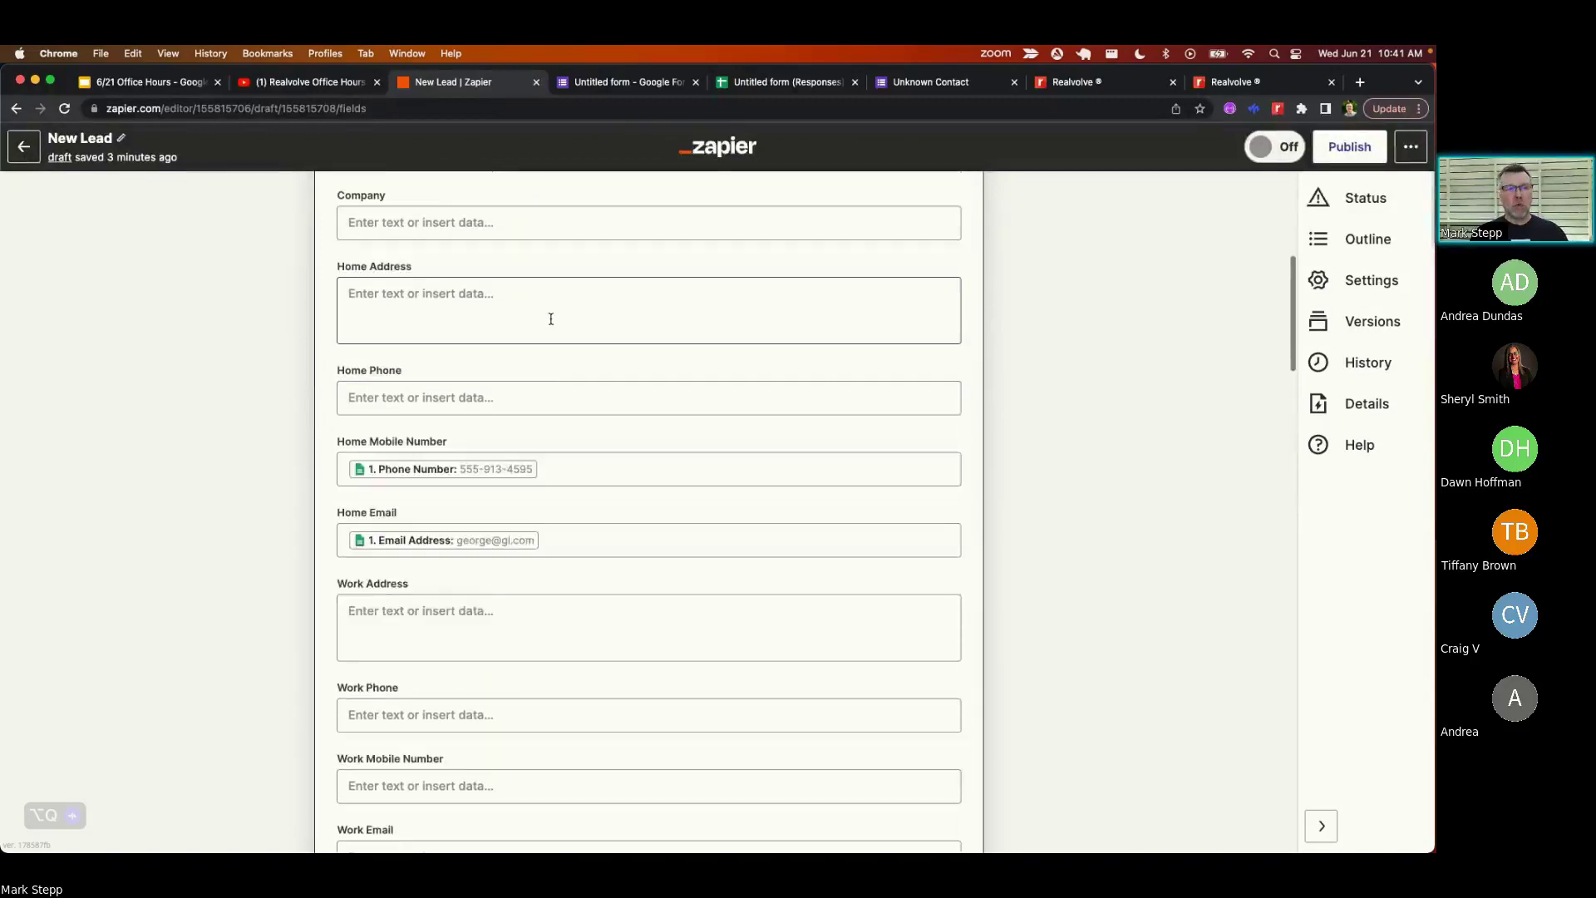
pyautogui.scroll(-12, 551, 319)
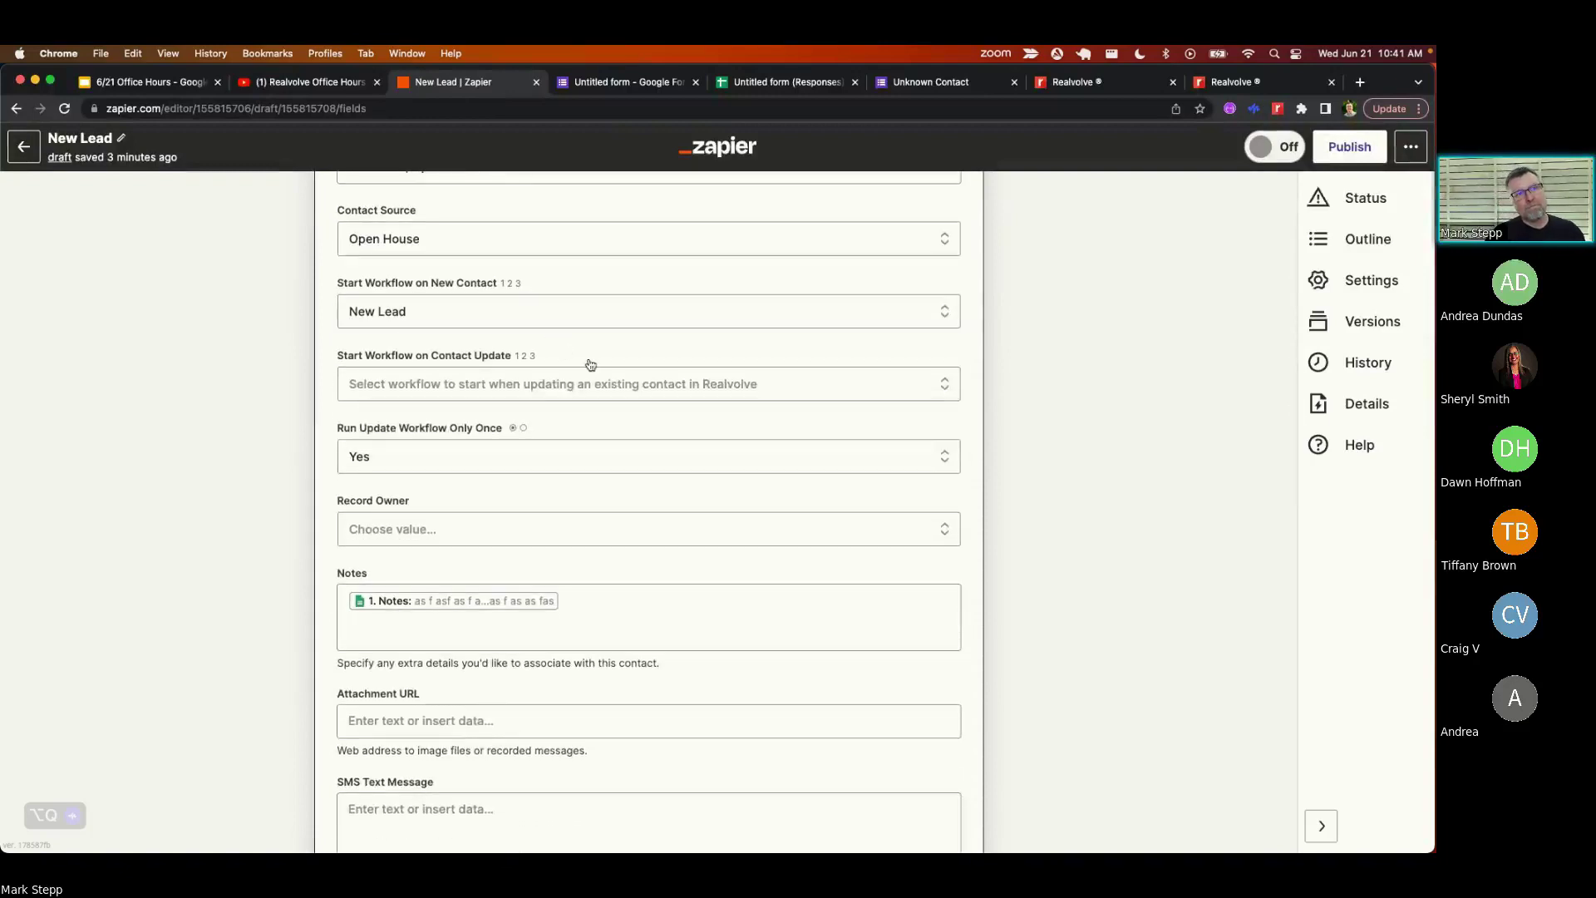
pyautogui.scroll(-1, 591, 364)
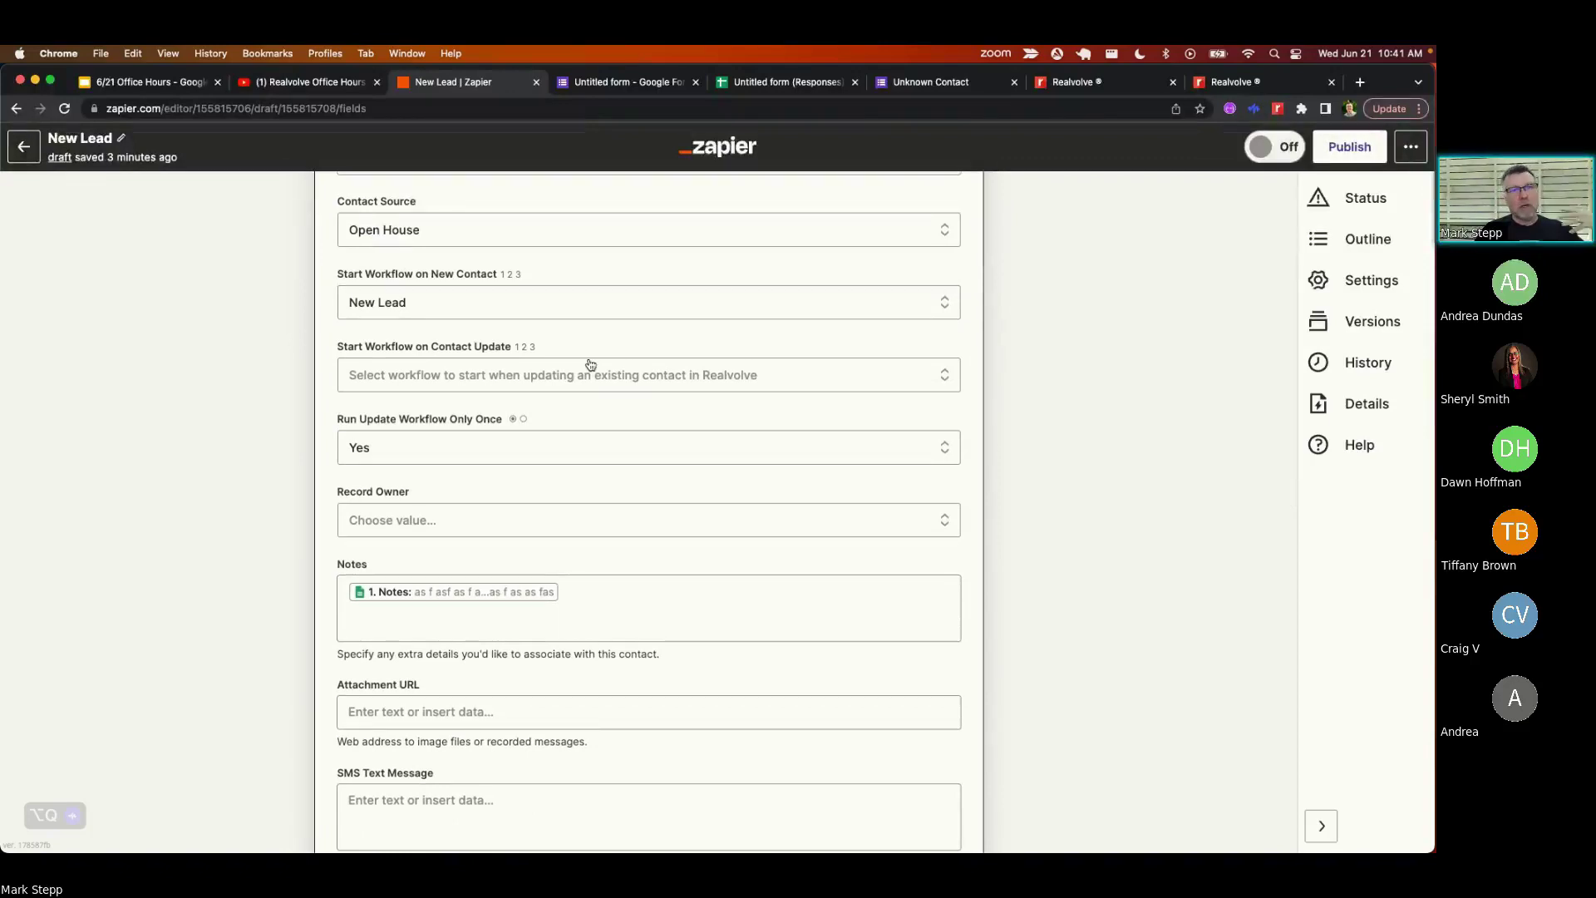
pyautogui.scroll(-1, 590, 364)
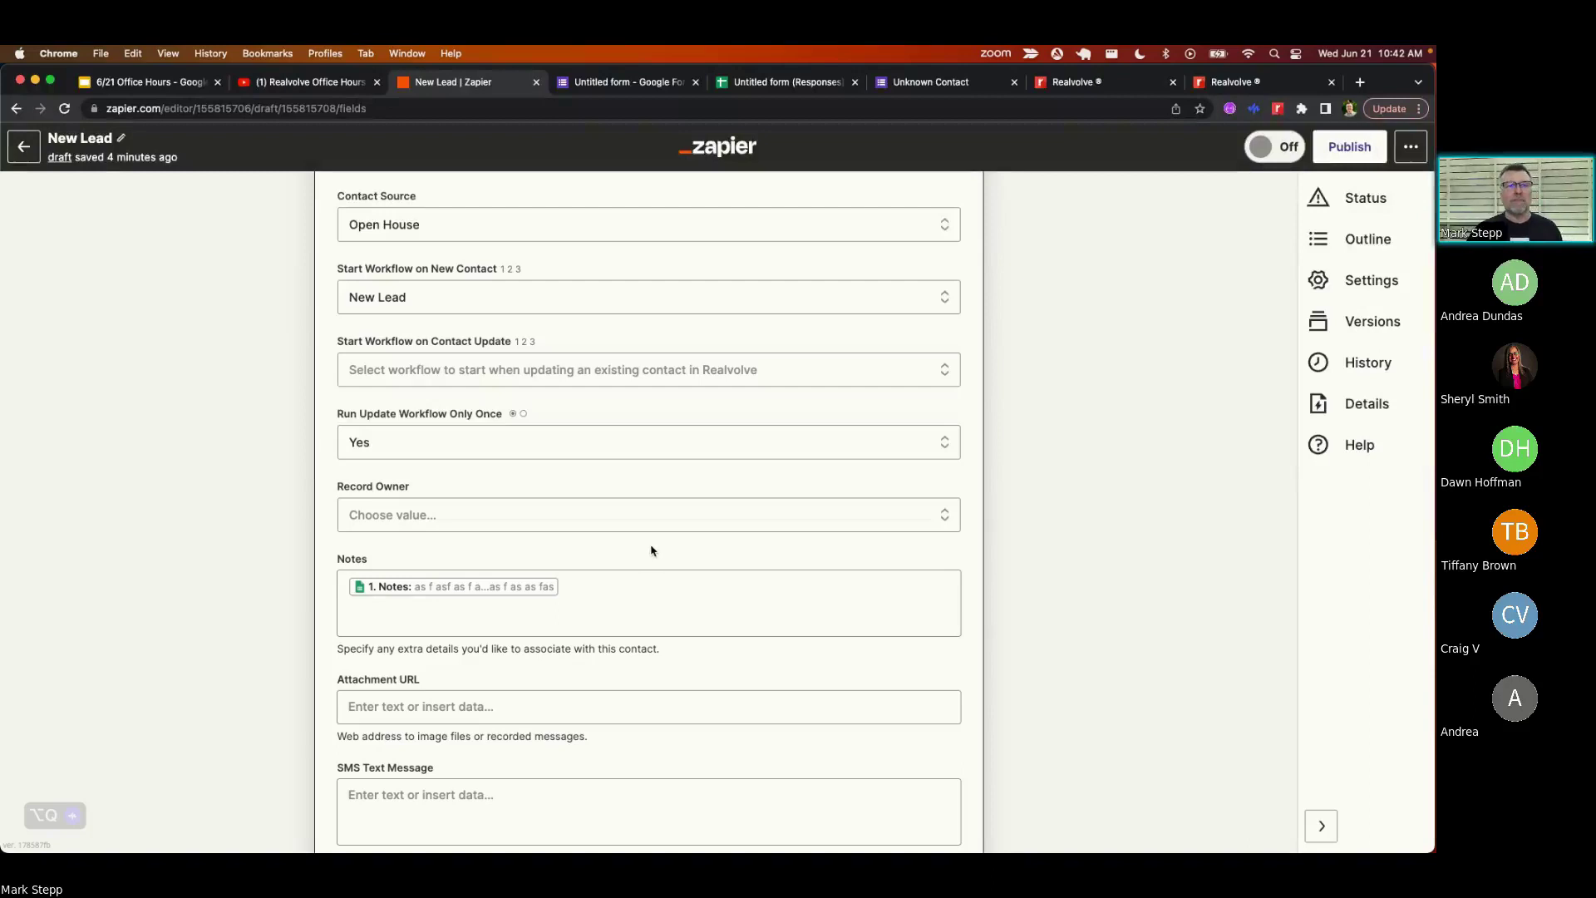
pyautogui.scroll(-5, 634, 538)
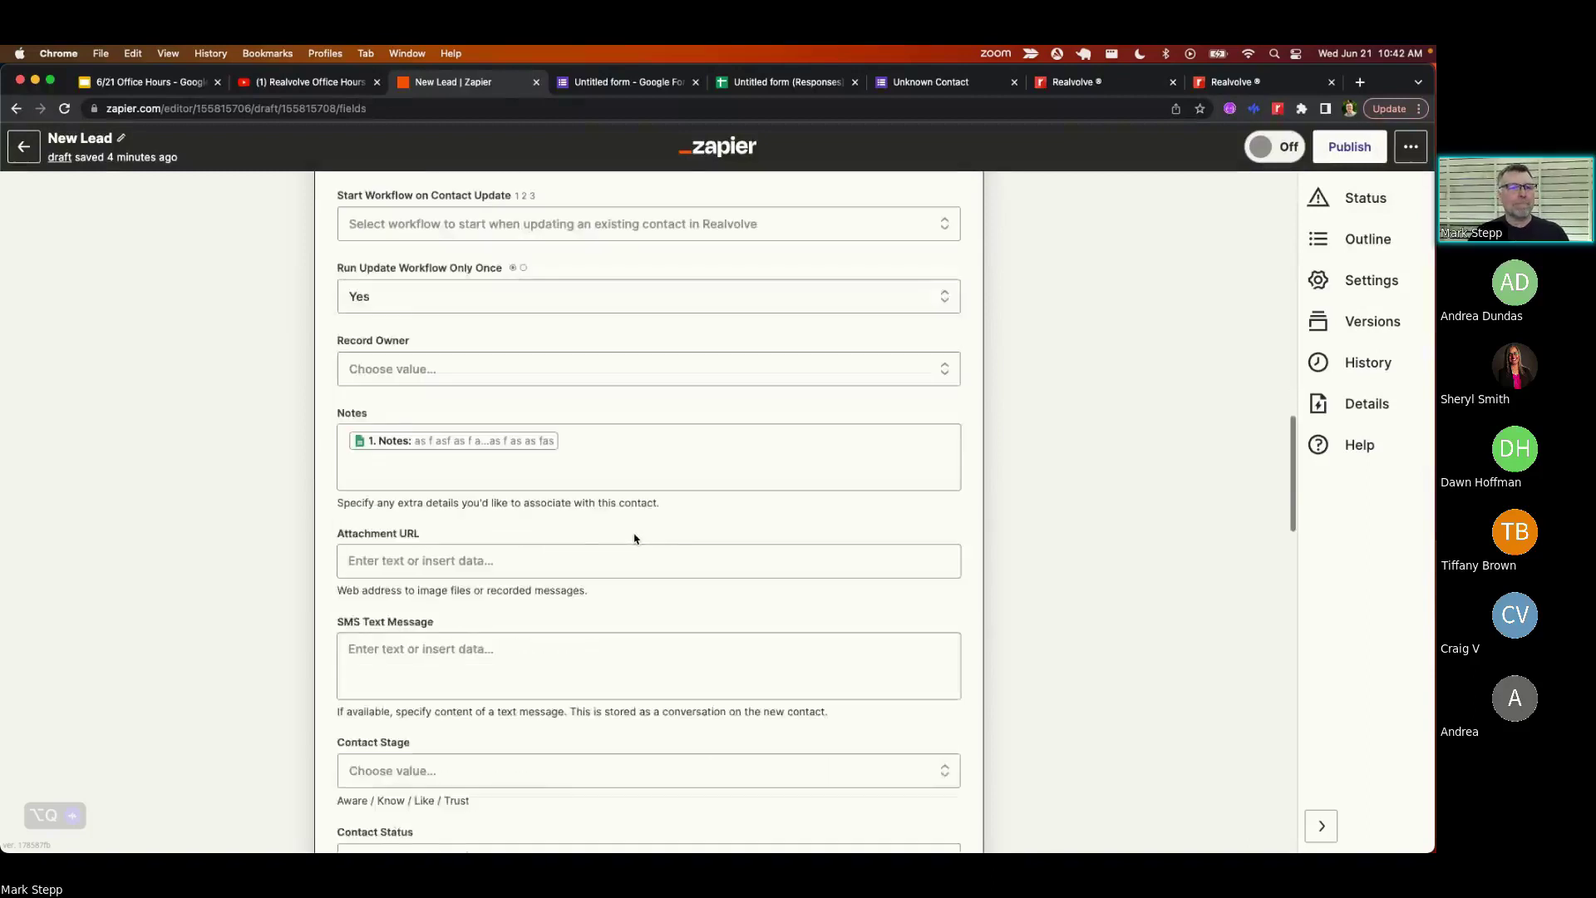
pyautogui.scroll(-4, 634, 539)
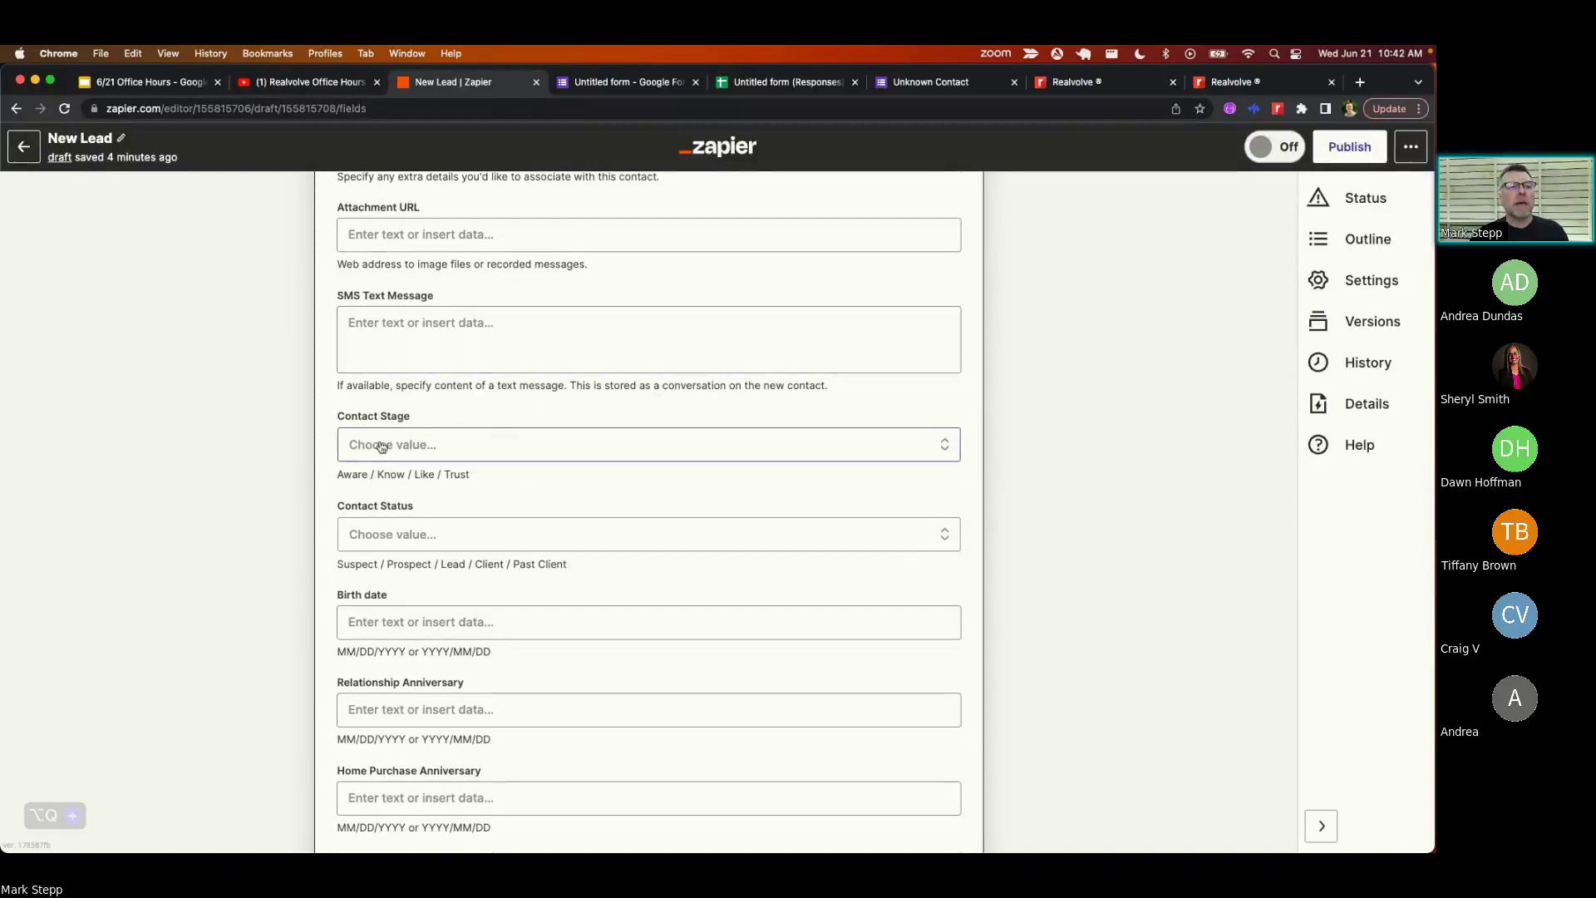
pyautogui.scroll(-1, 382, 447)
pyautogui.click(410, 389)
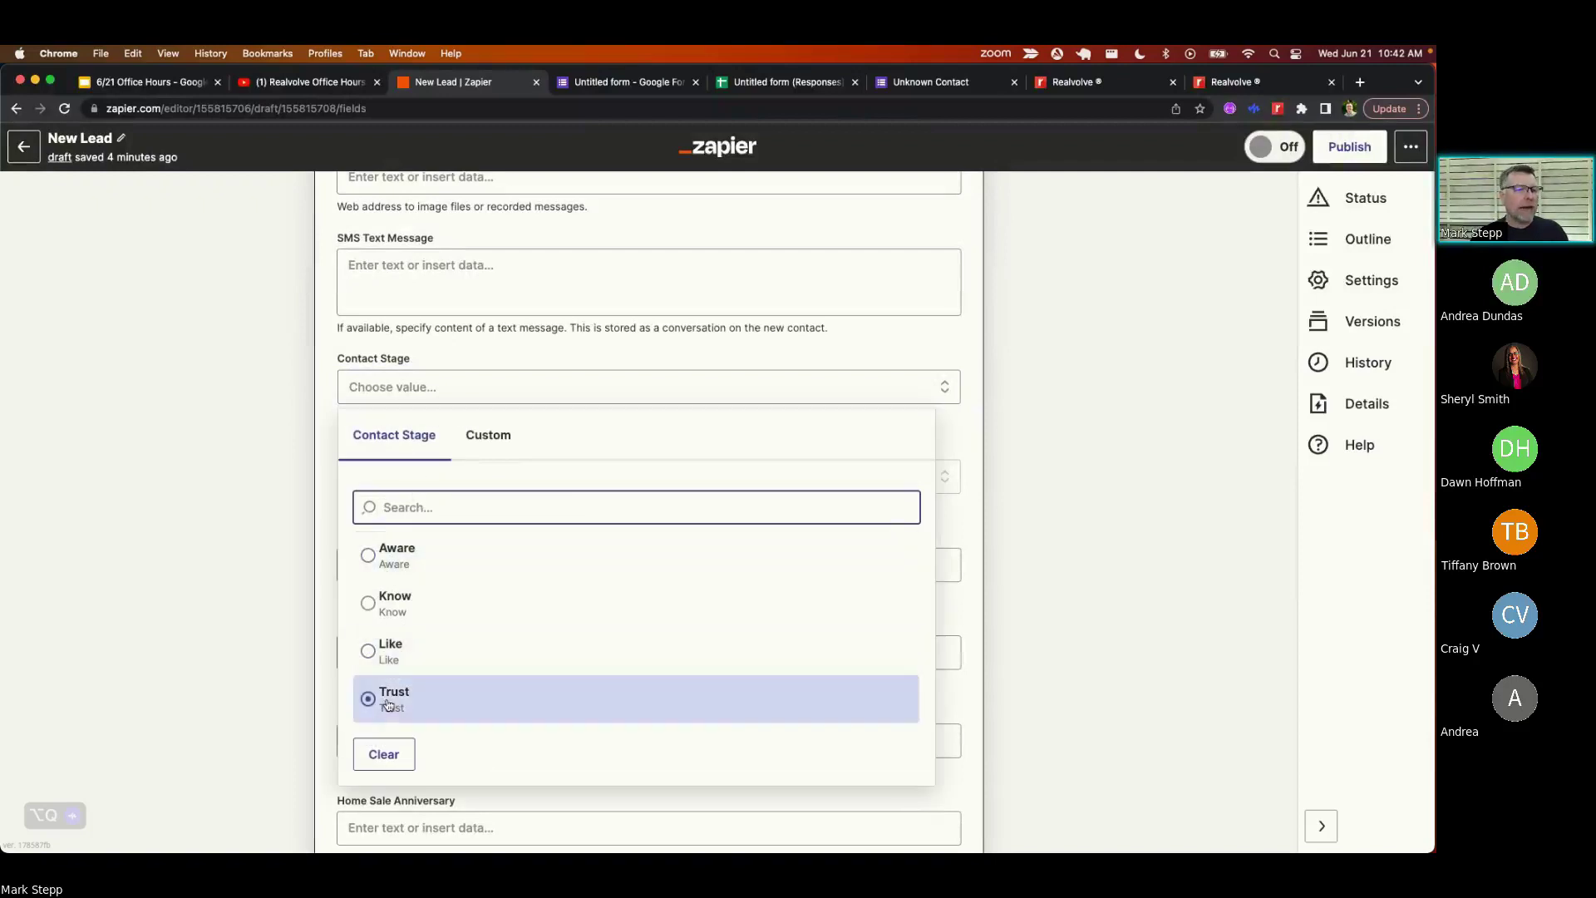
pyautogui.click(461, 363)
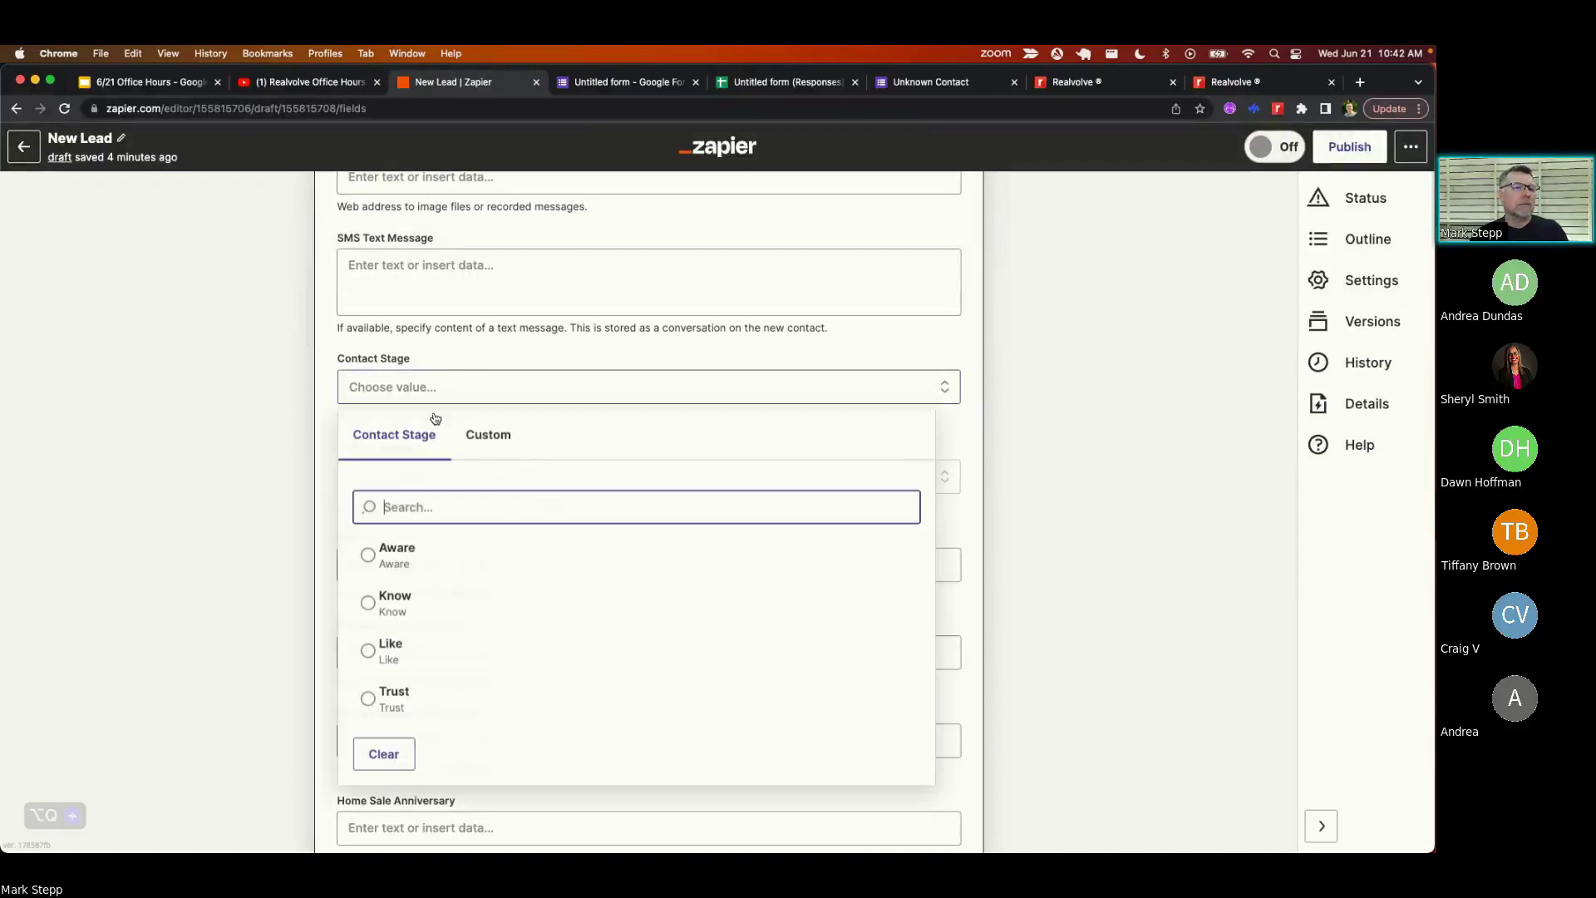
pyautogui.click(325, 359)
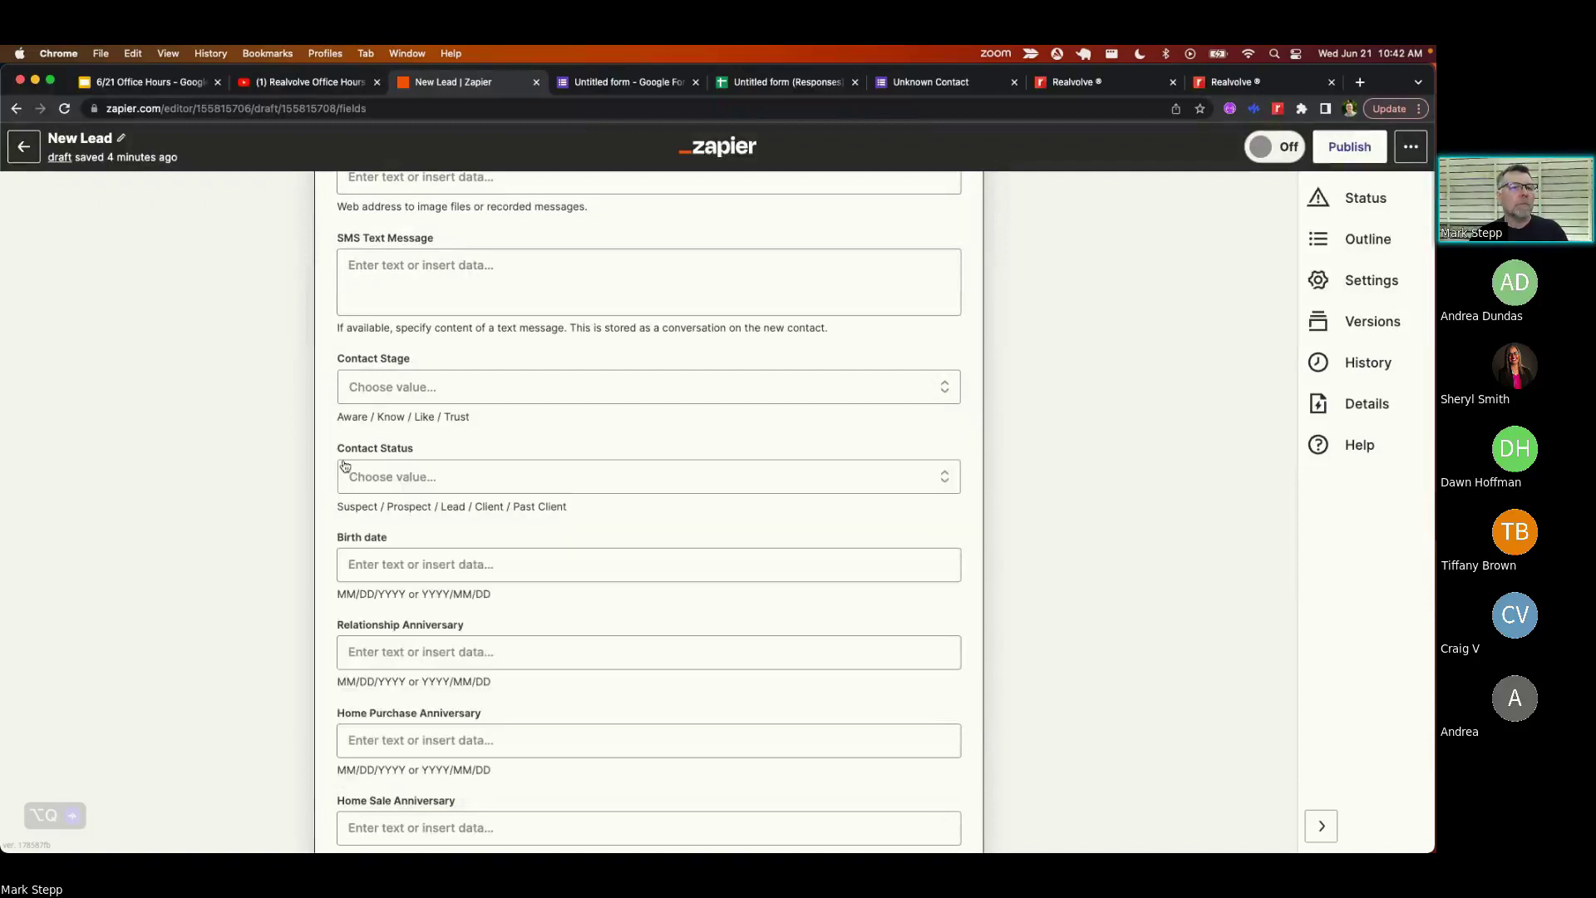
pyautogui.click(399, 486)
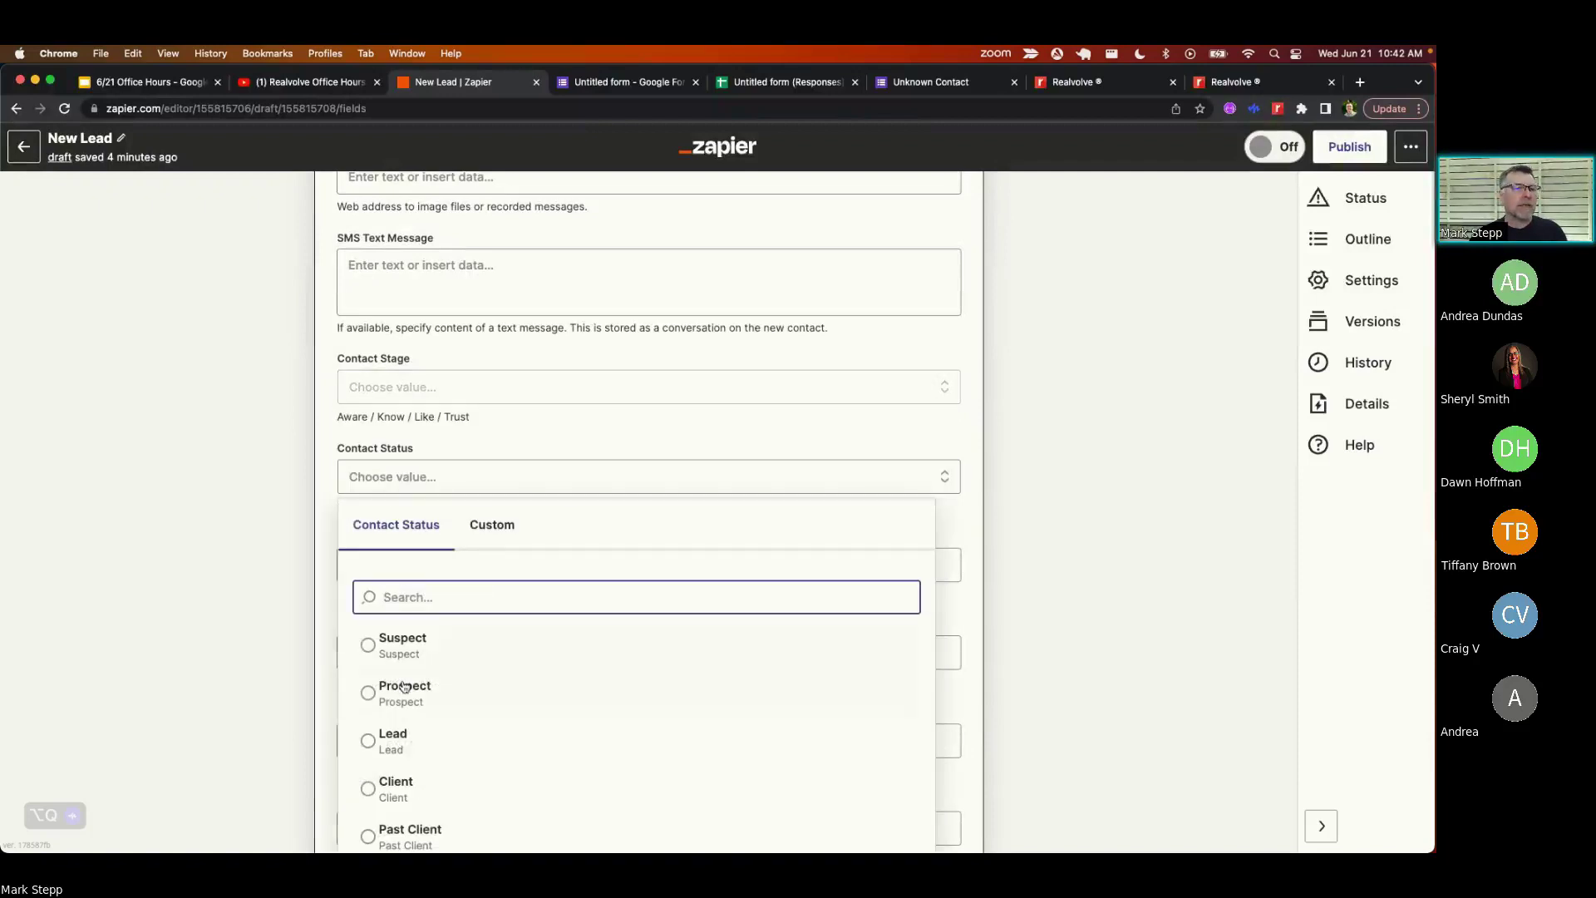
pyautogui.click(331, 440)
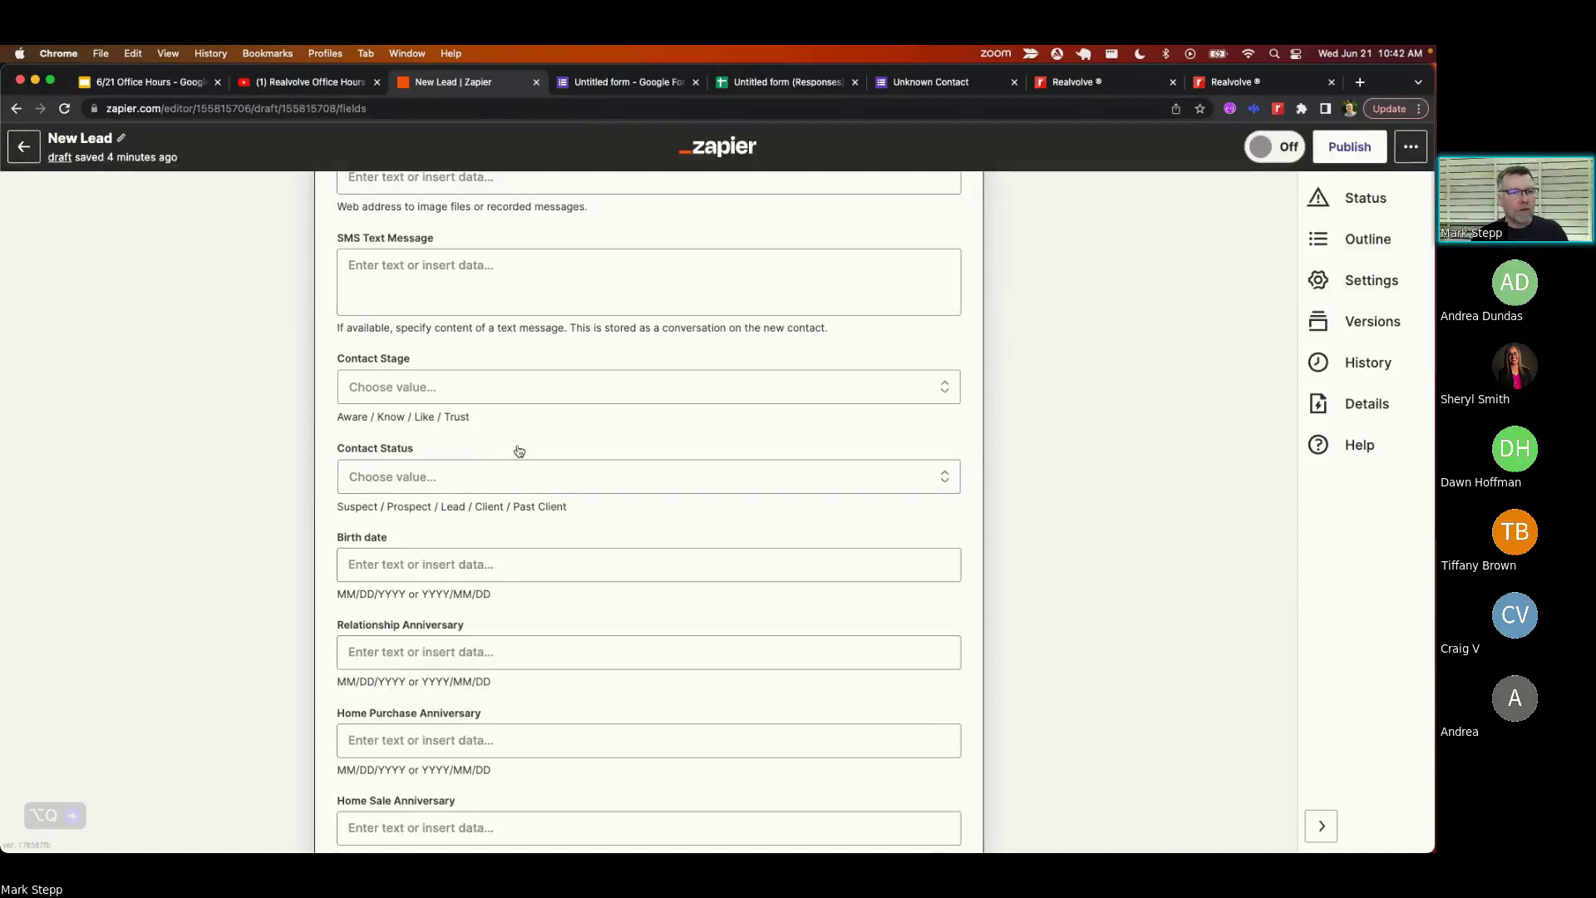
# - Scroll through the Create Contact fields to review tags, Open House source, New Lead workflow and Record Type Person
pyautogui.scroll(-2, 513, 499)
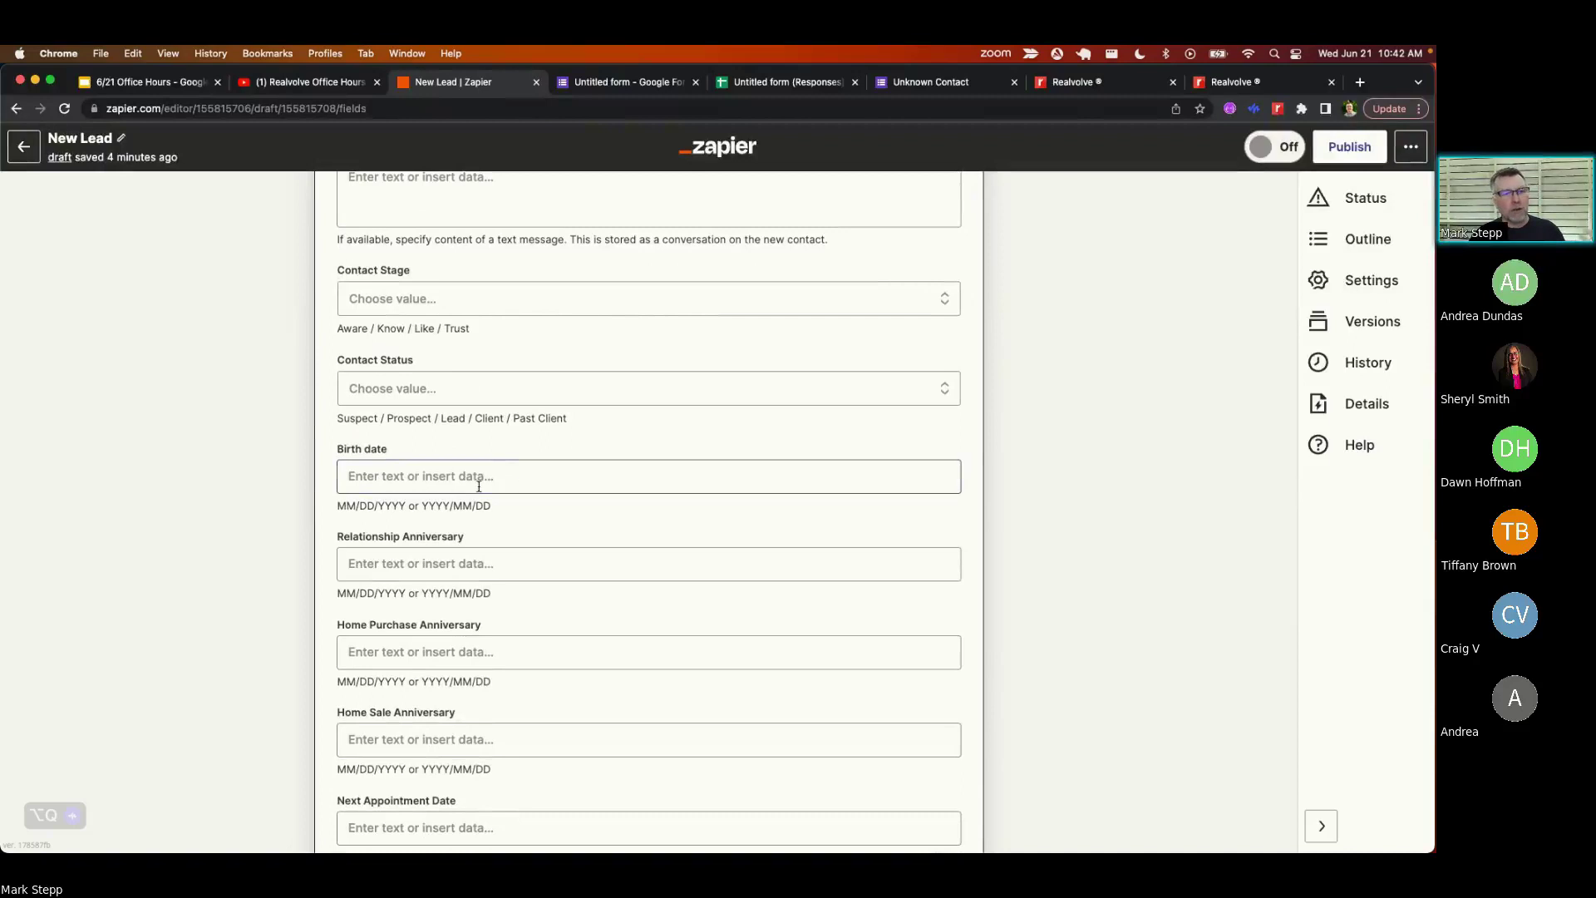
pyautogui.scroll(-6, 488, 658)
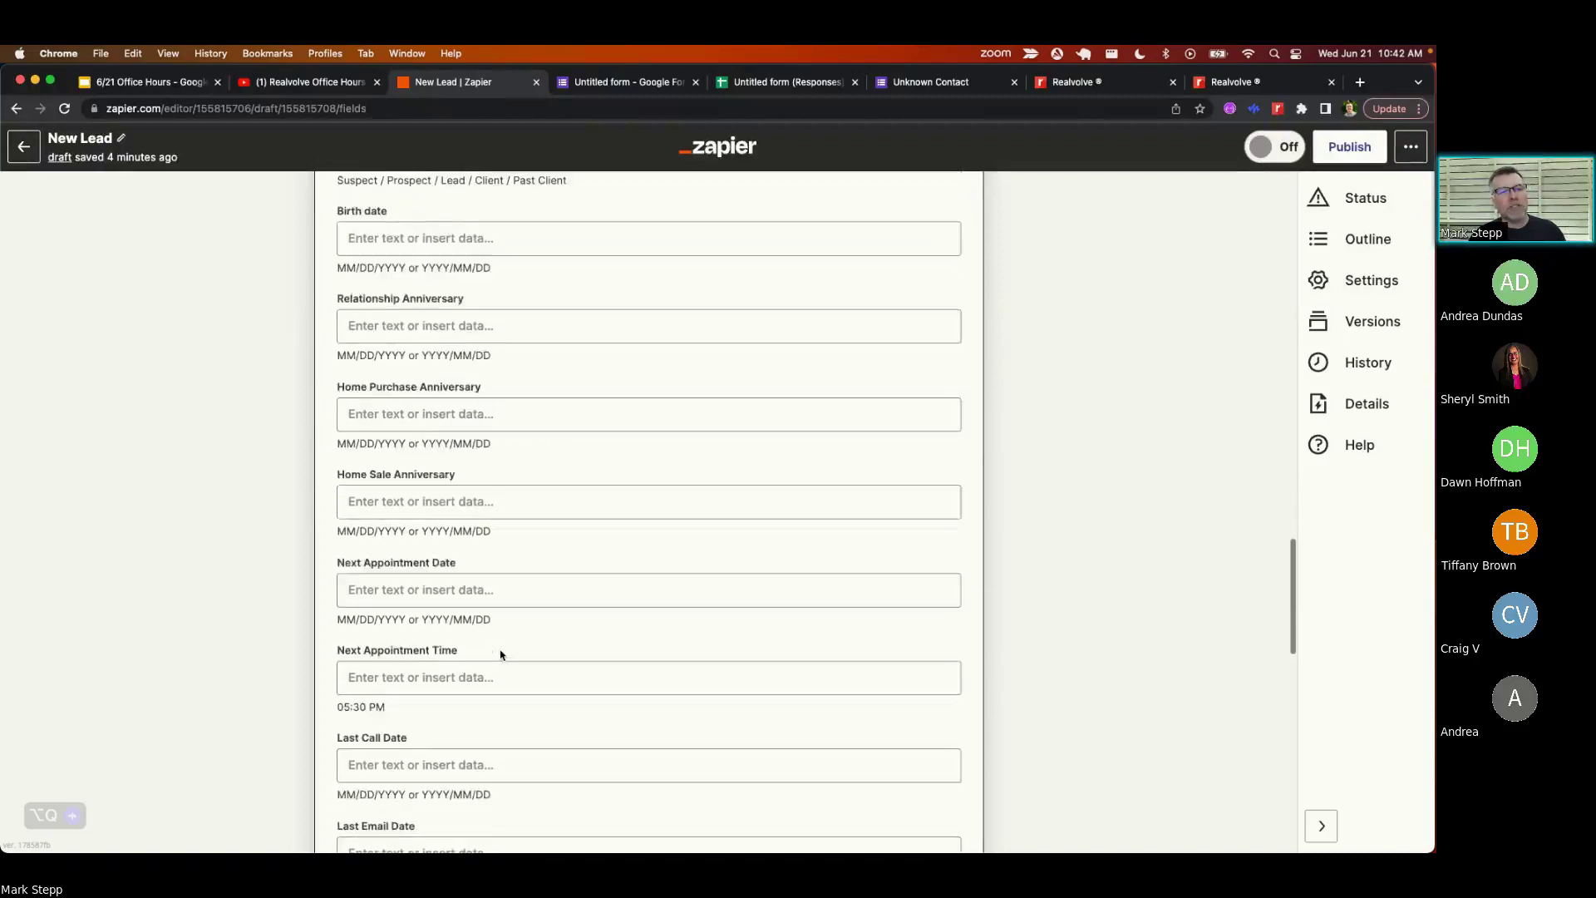
pyautogui.scroll(-8, 472, 540)
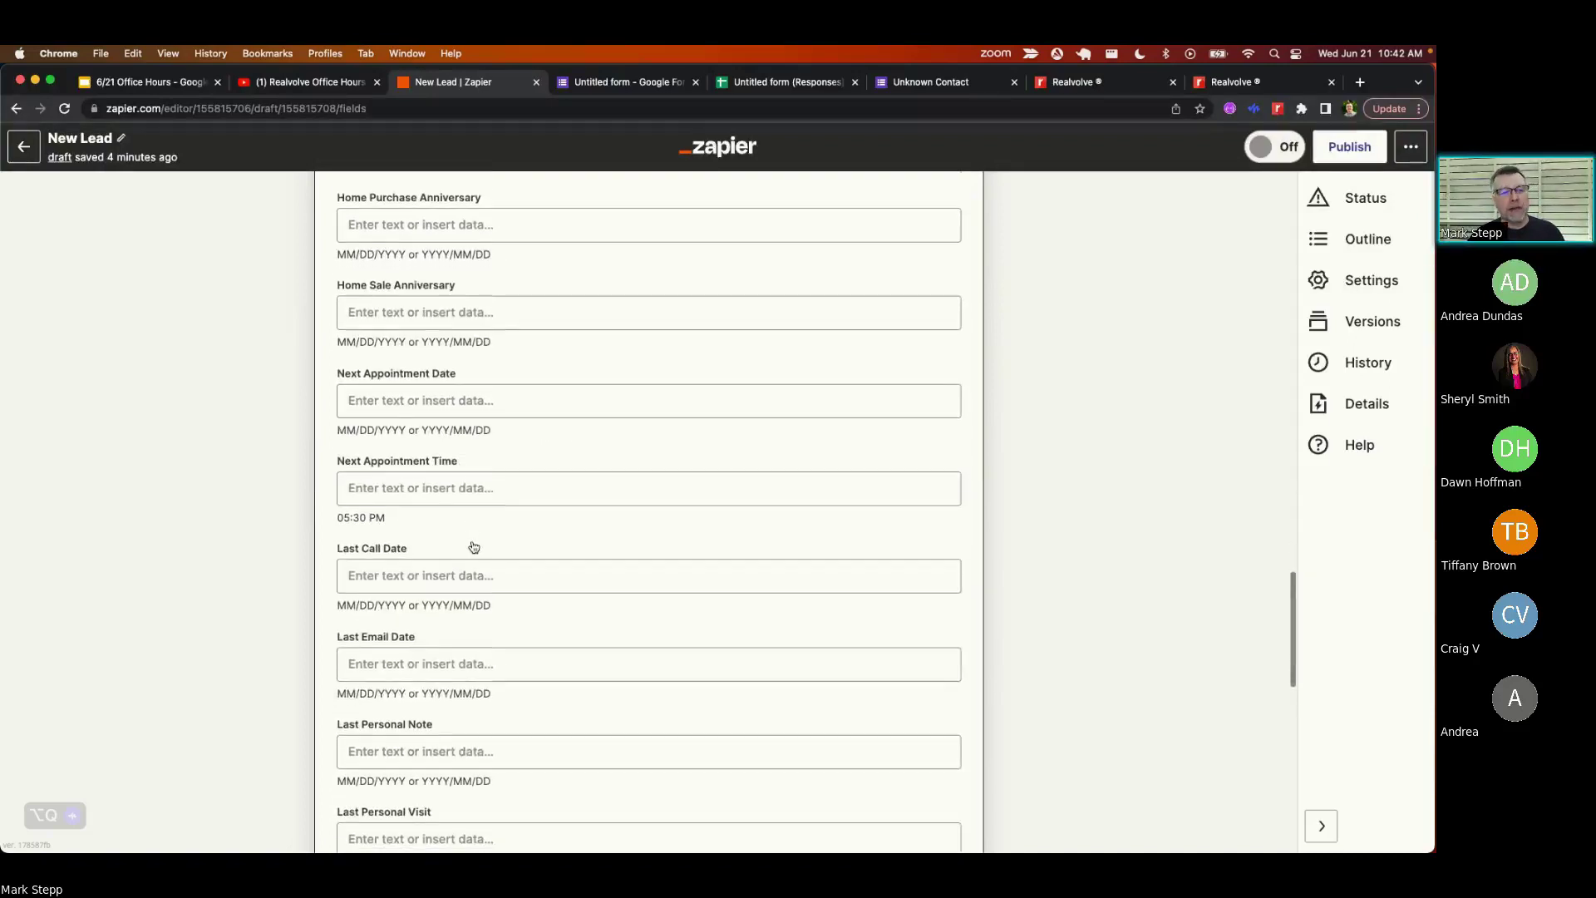
pyautogui.scroll(-2, 474, 547)
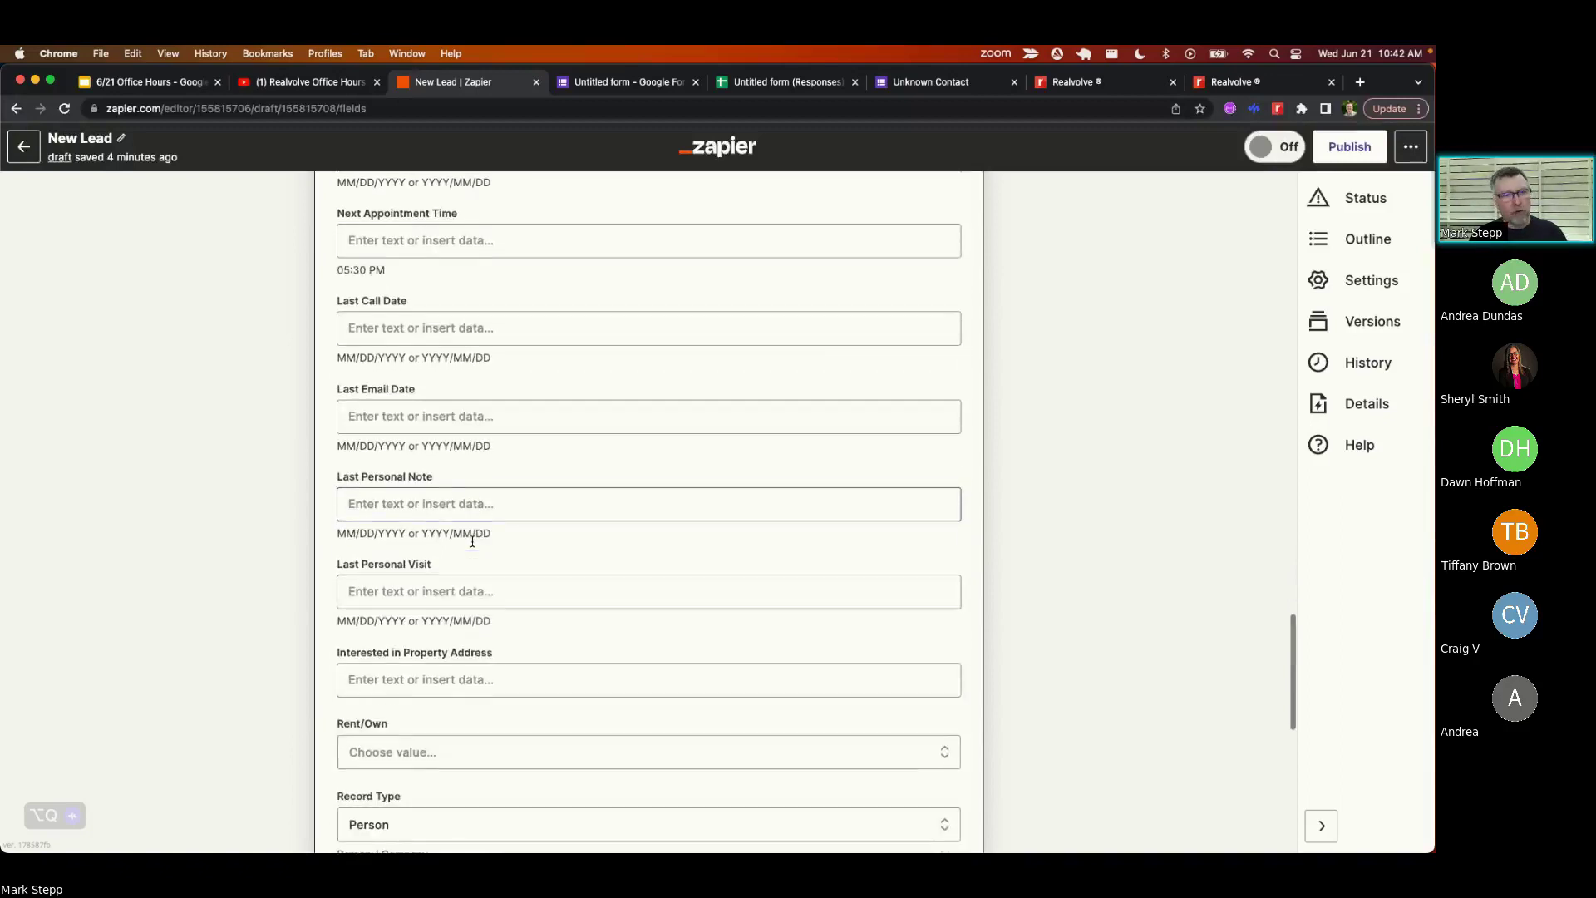
pyautogui.scroll(-1, 473, 541)
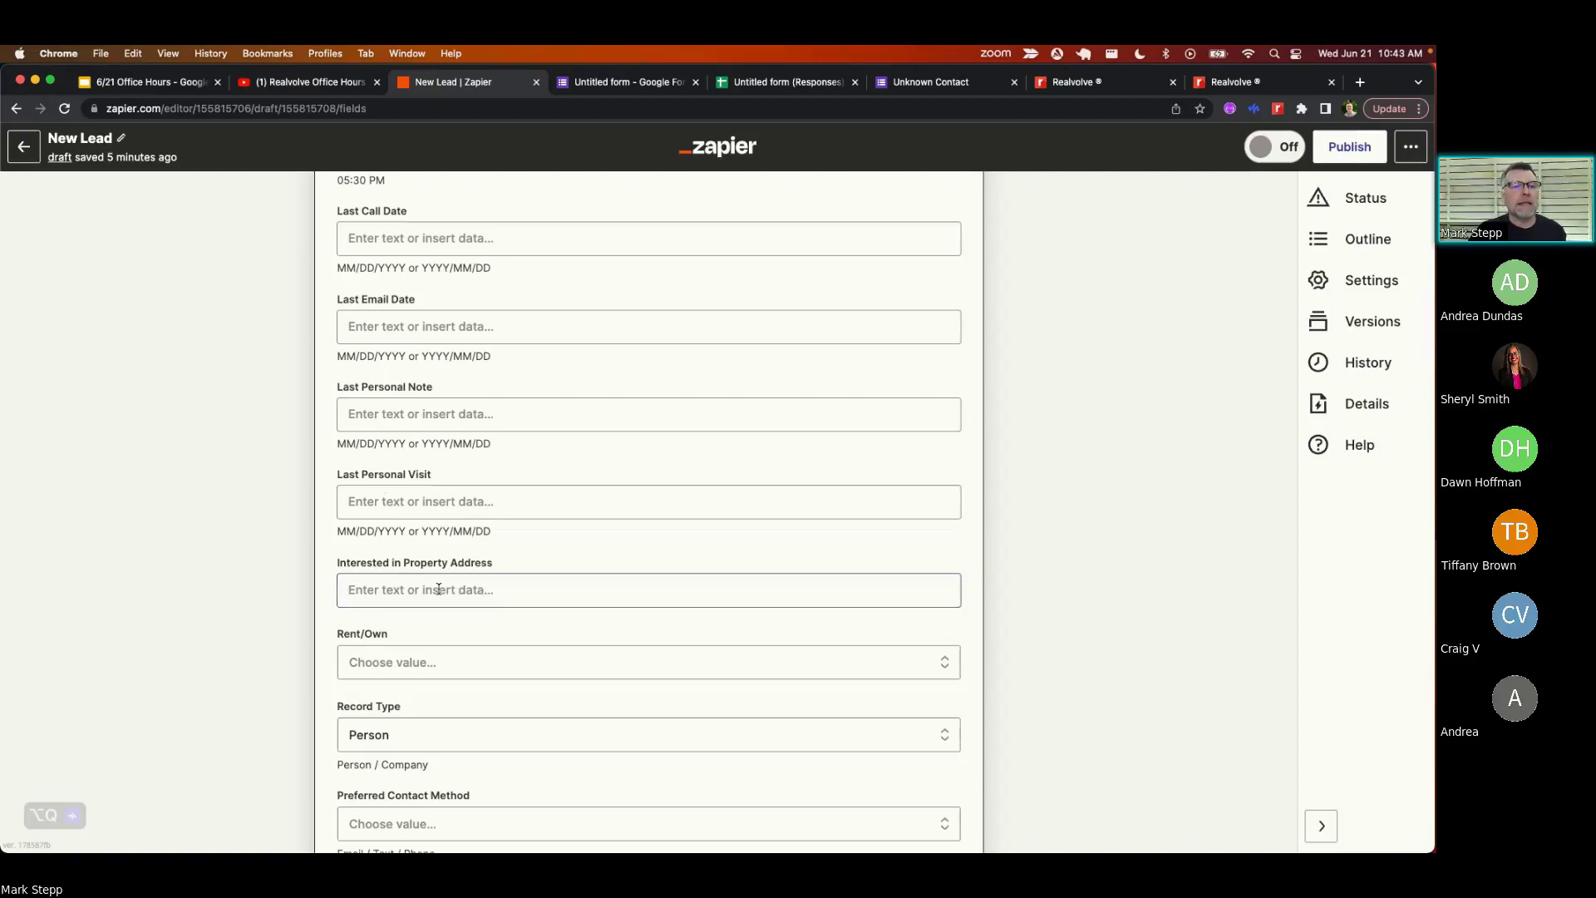
pyautogui.scroll(-5, 438, 588)
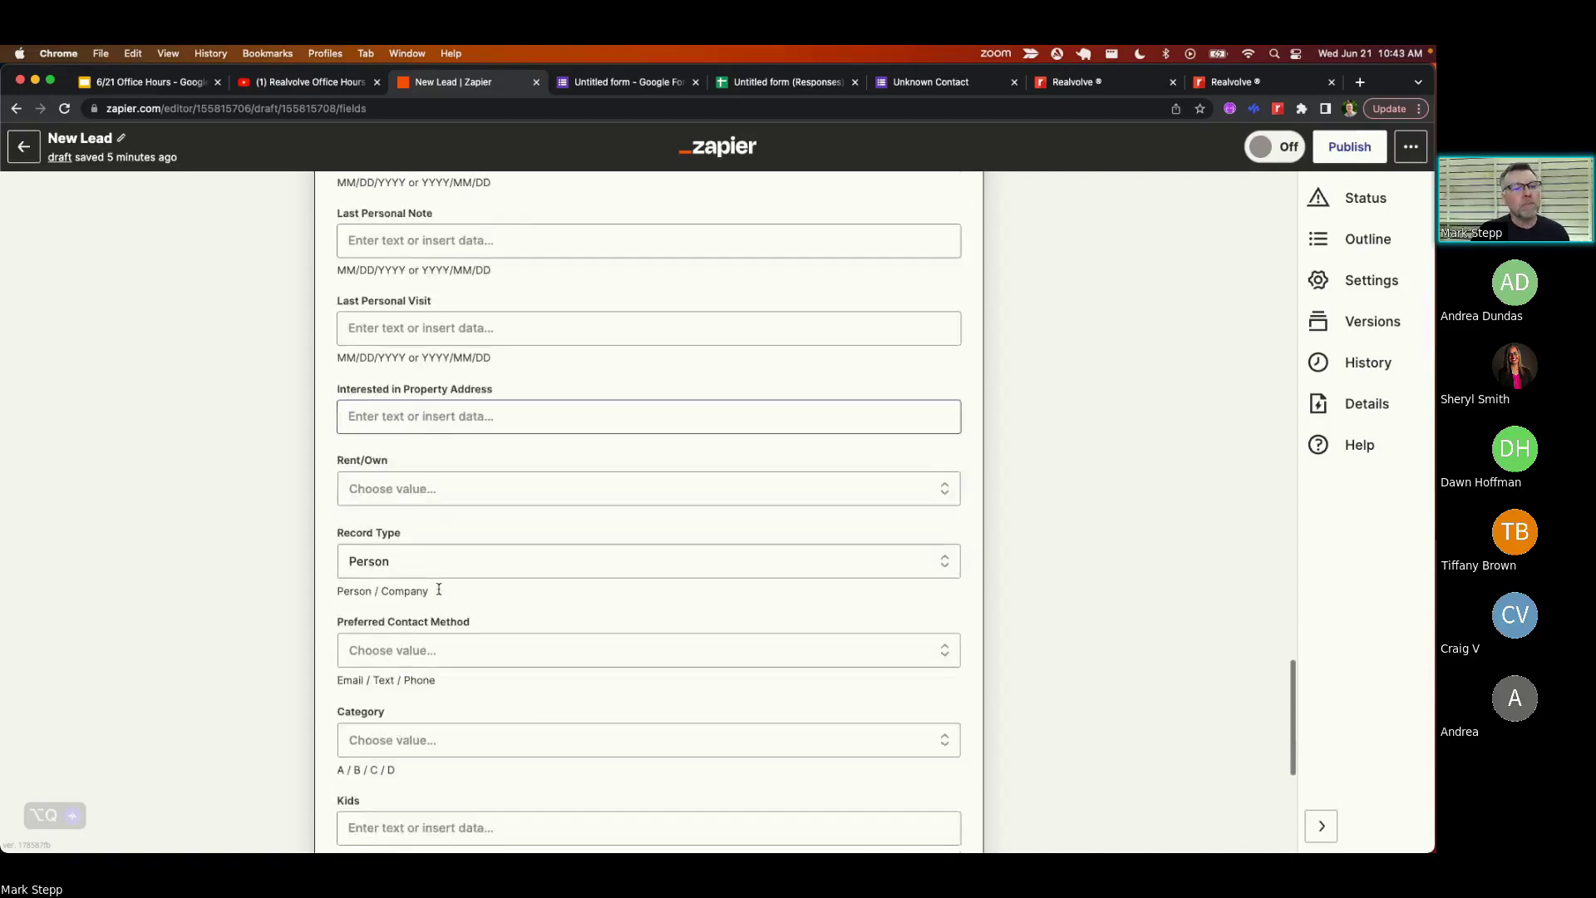
pyautogui.scroll(-4, 438, 592)
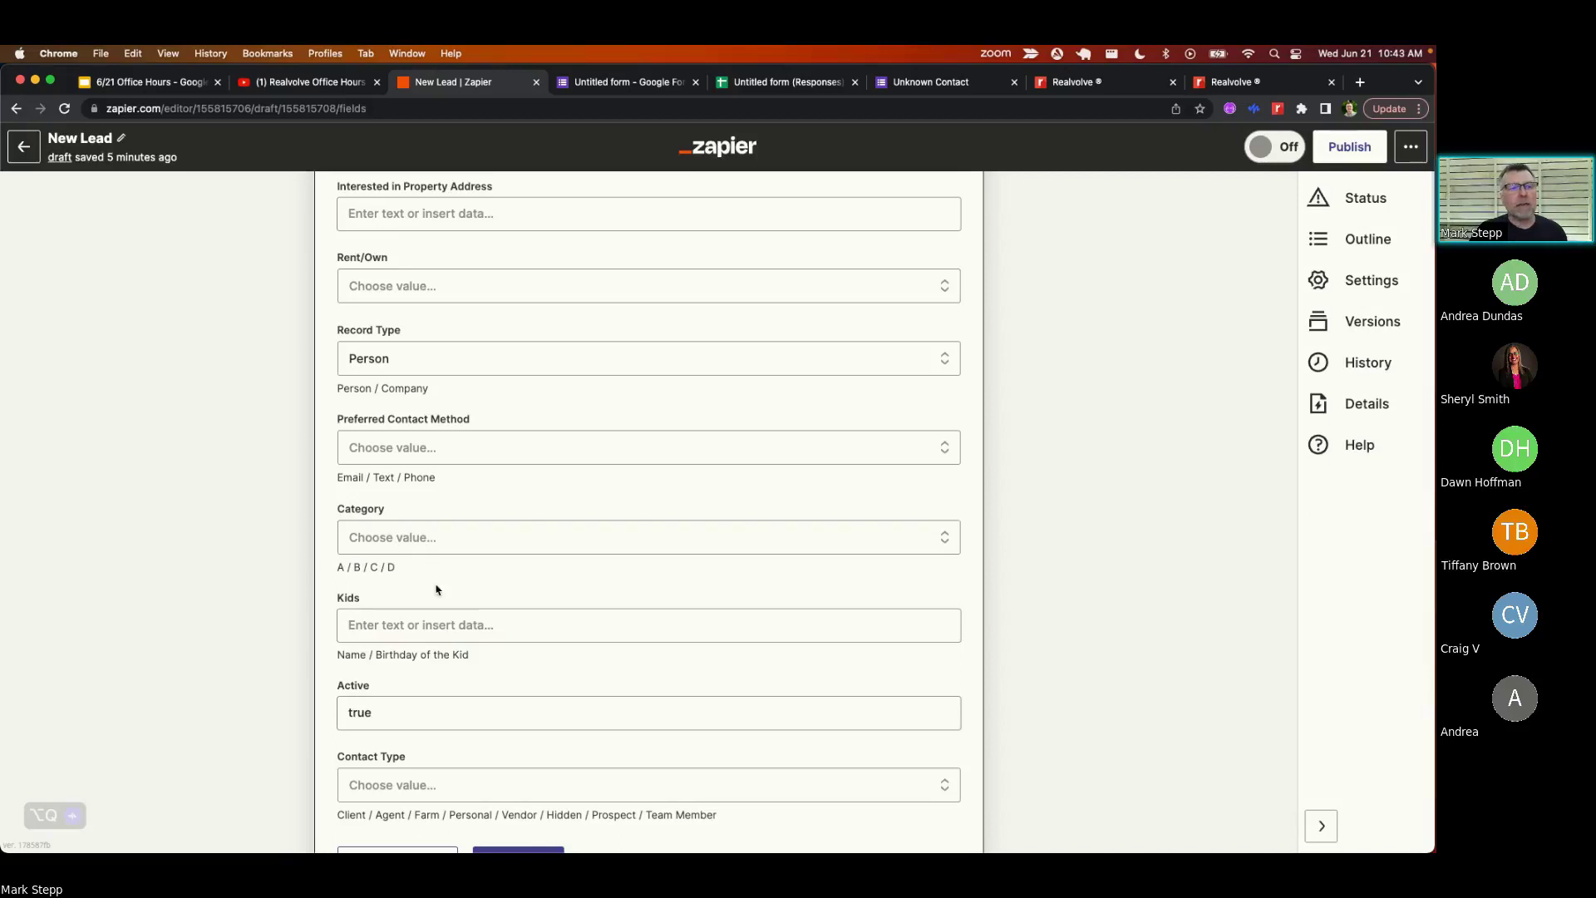
pyautogui.scroll(-1, 438, 592)
pyautogui.scroll(-3, 441, 592)
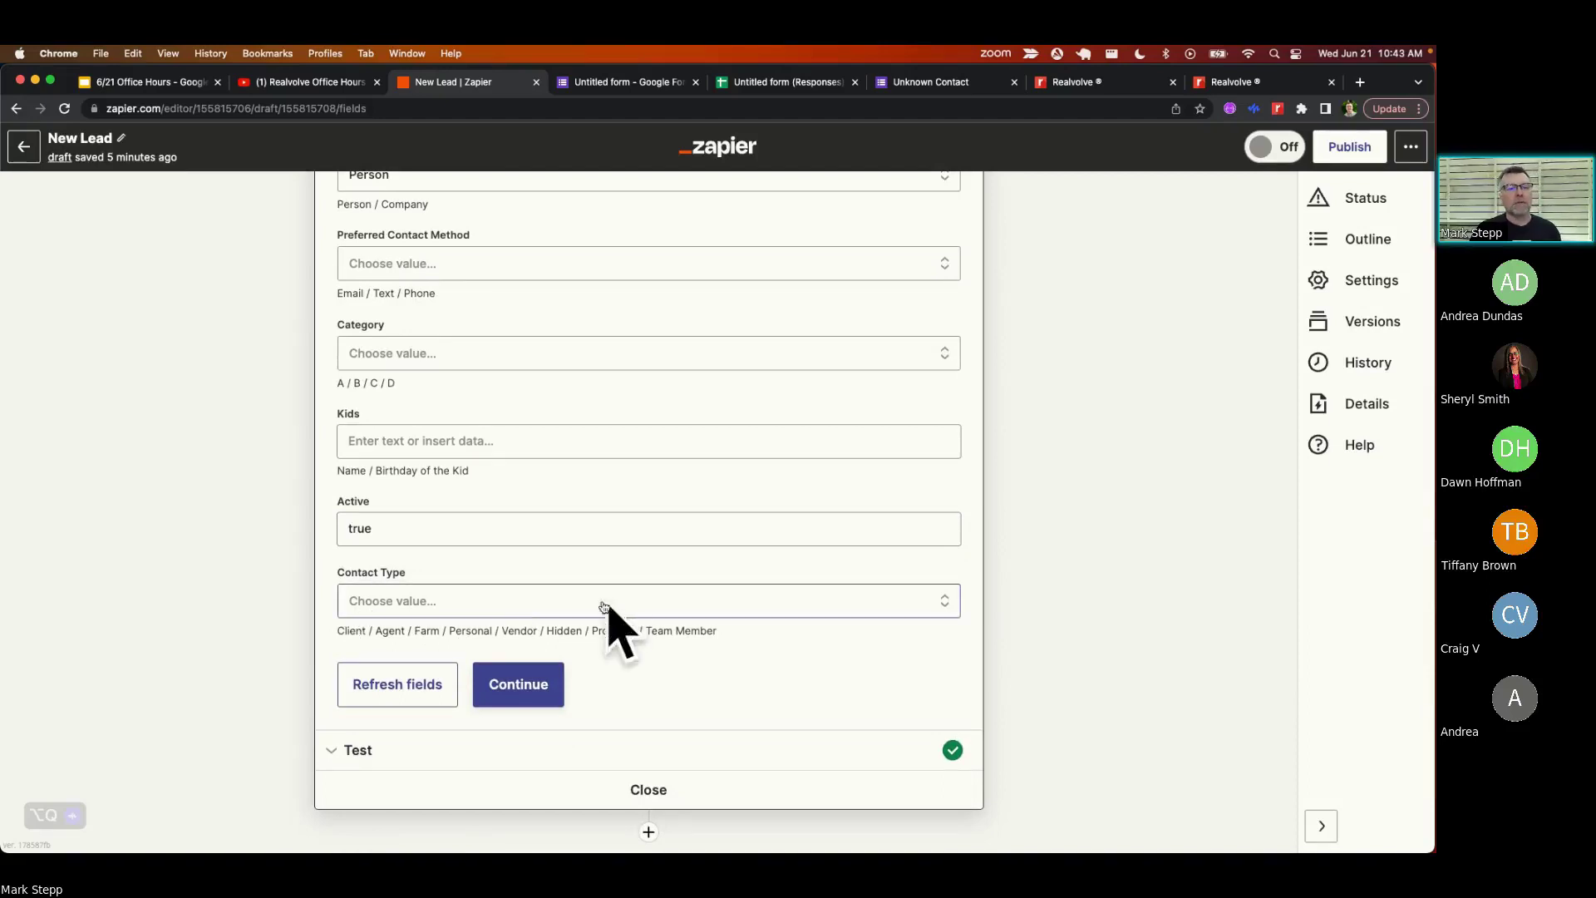
pyautogui.scroll(15, 507, 428)
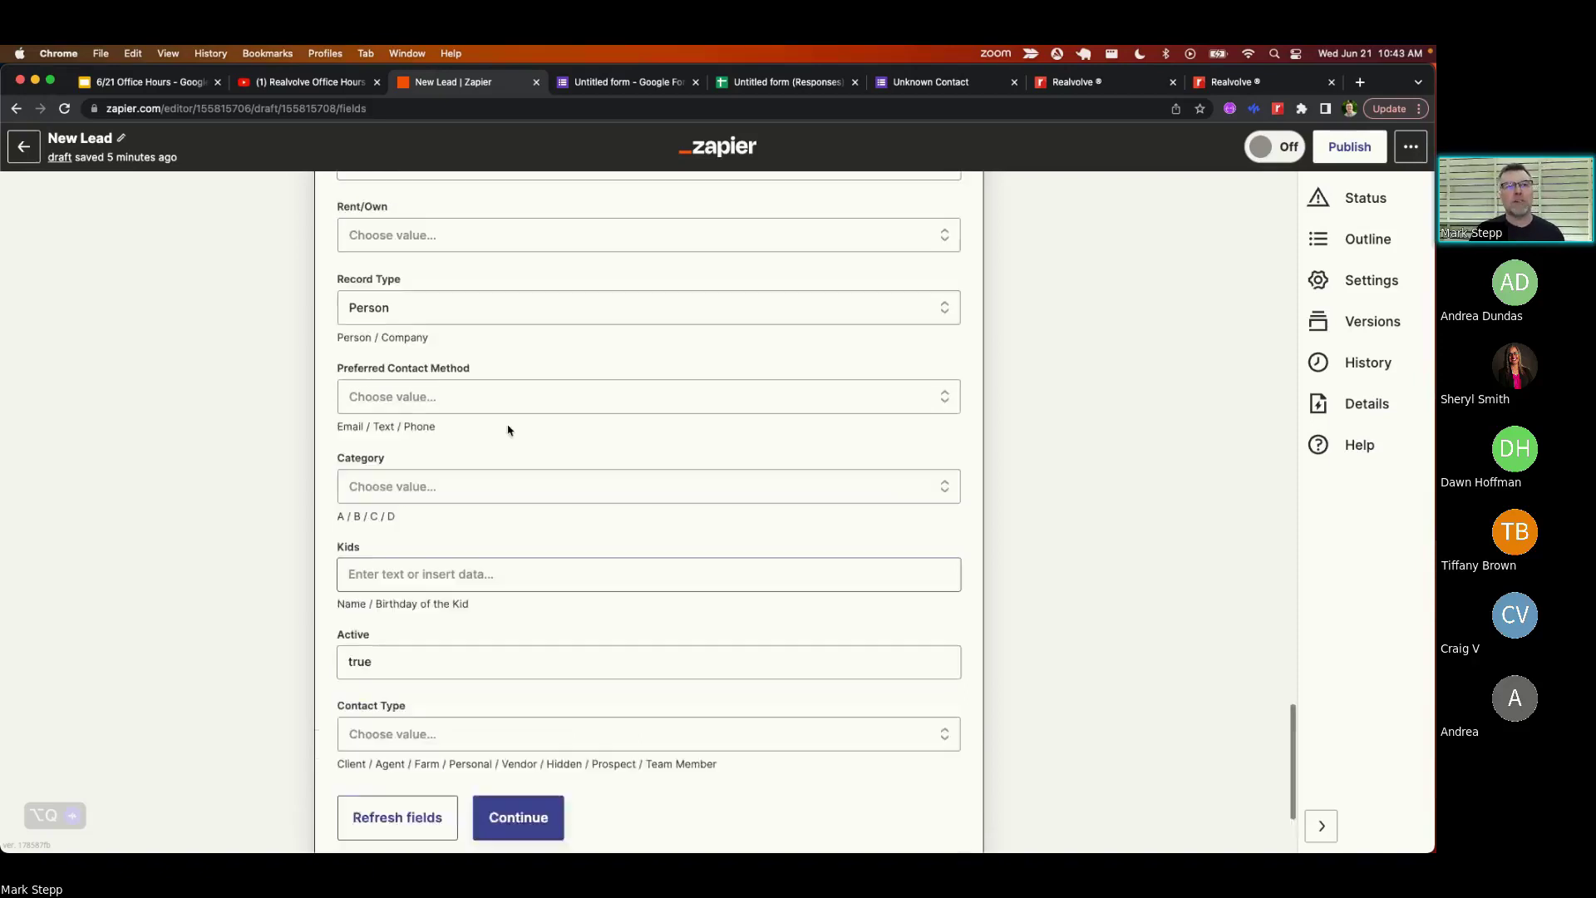
pyautogui.scroll(5, 509, 429)
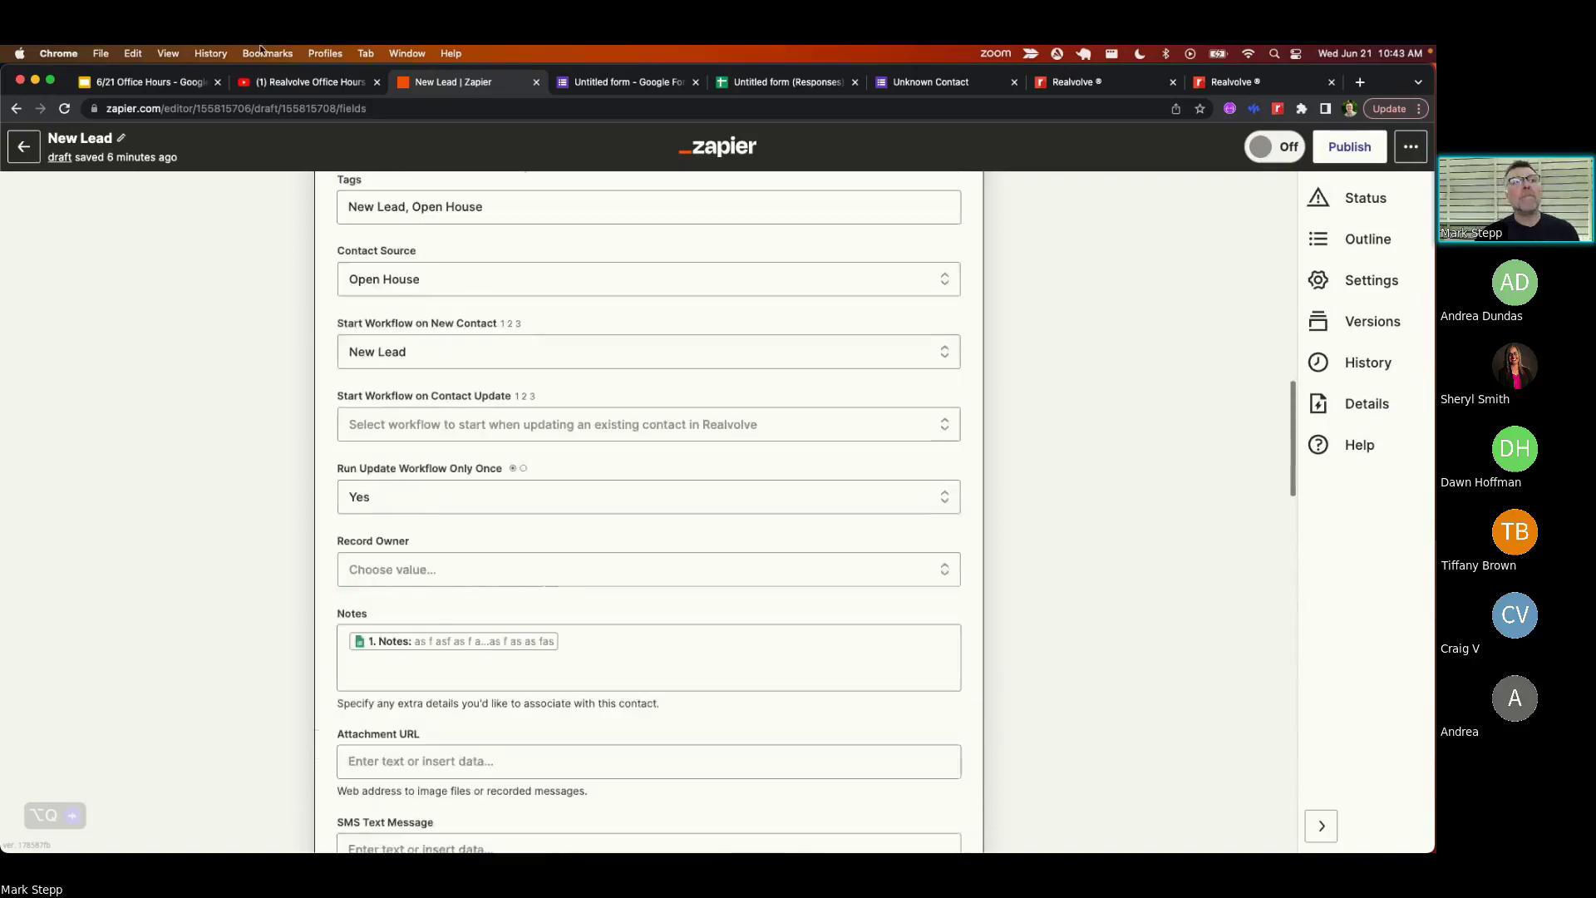
# - Show the Automation of Incoming Leads slide, then return to the Realvolve Unknown Contact record
pyautogui.click(162, 83)
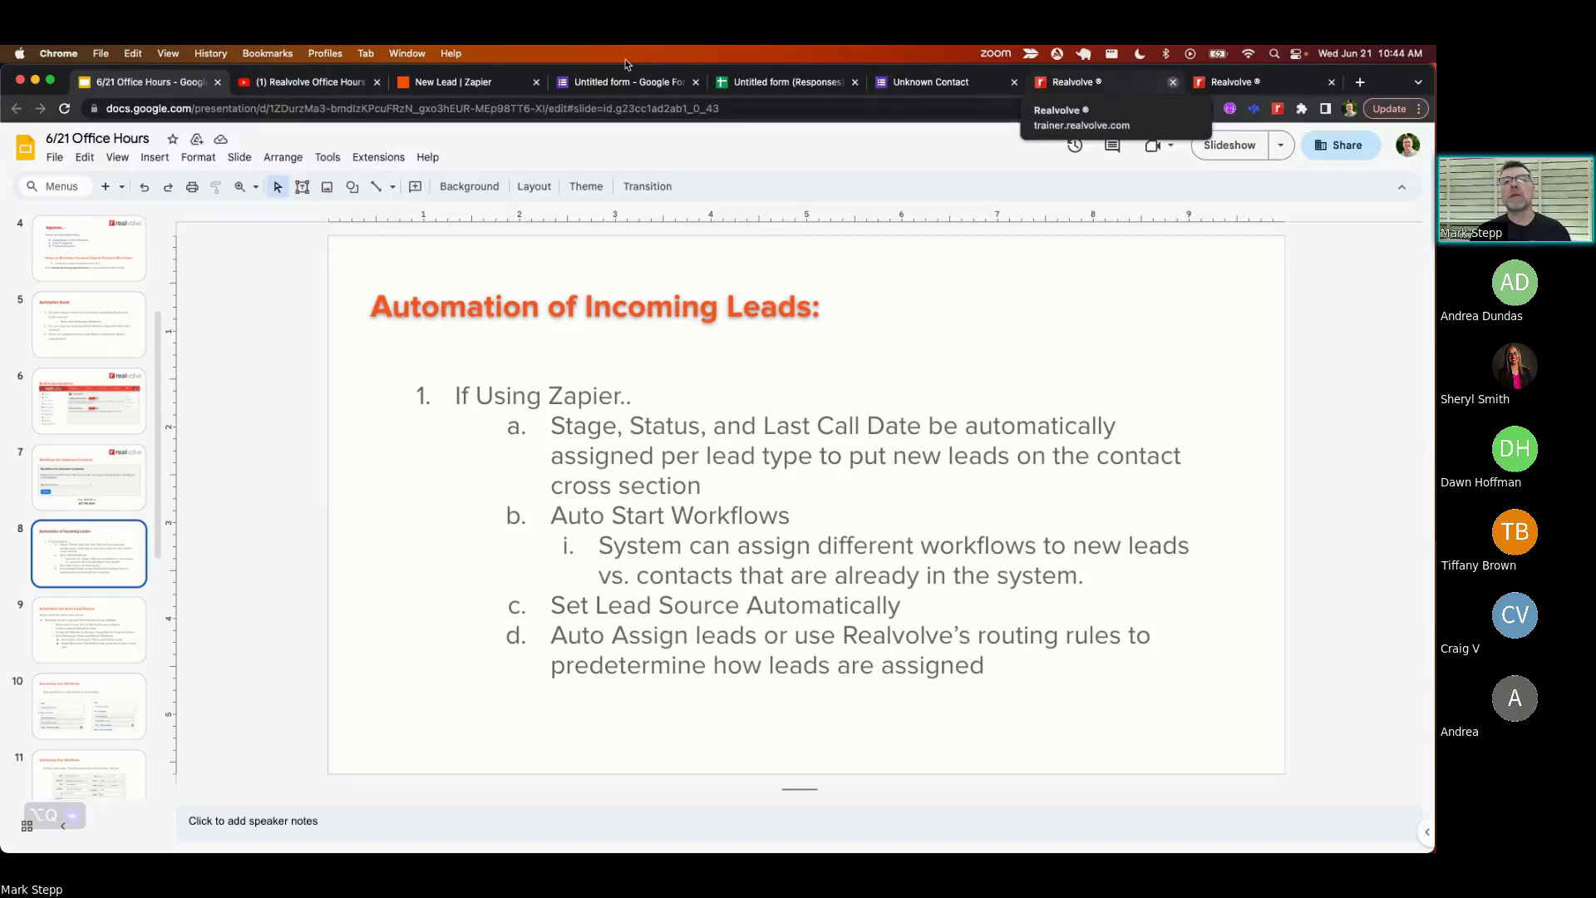
pyautogui.click(1102, 86)
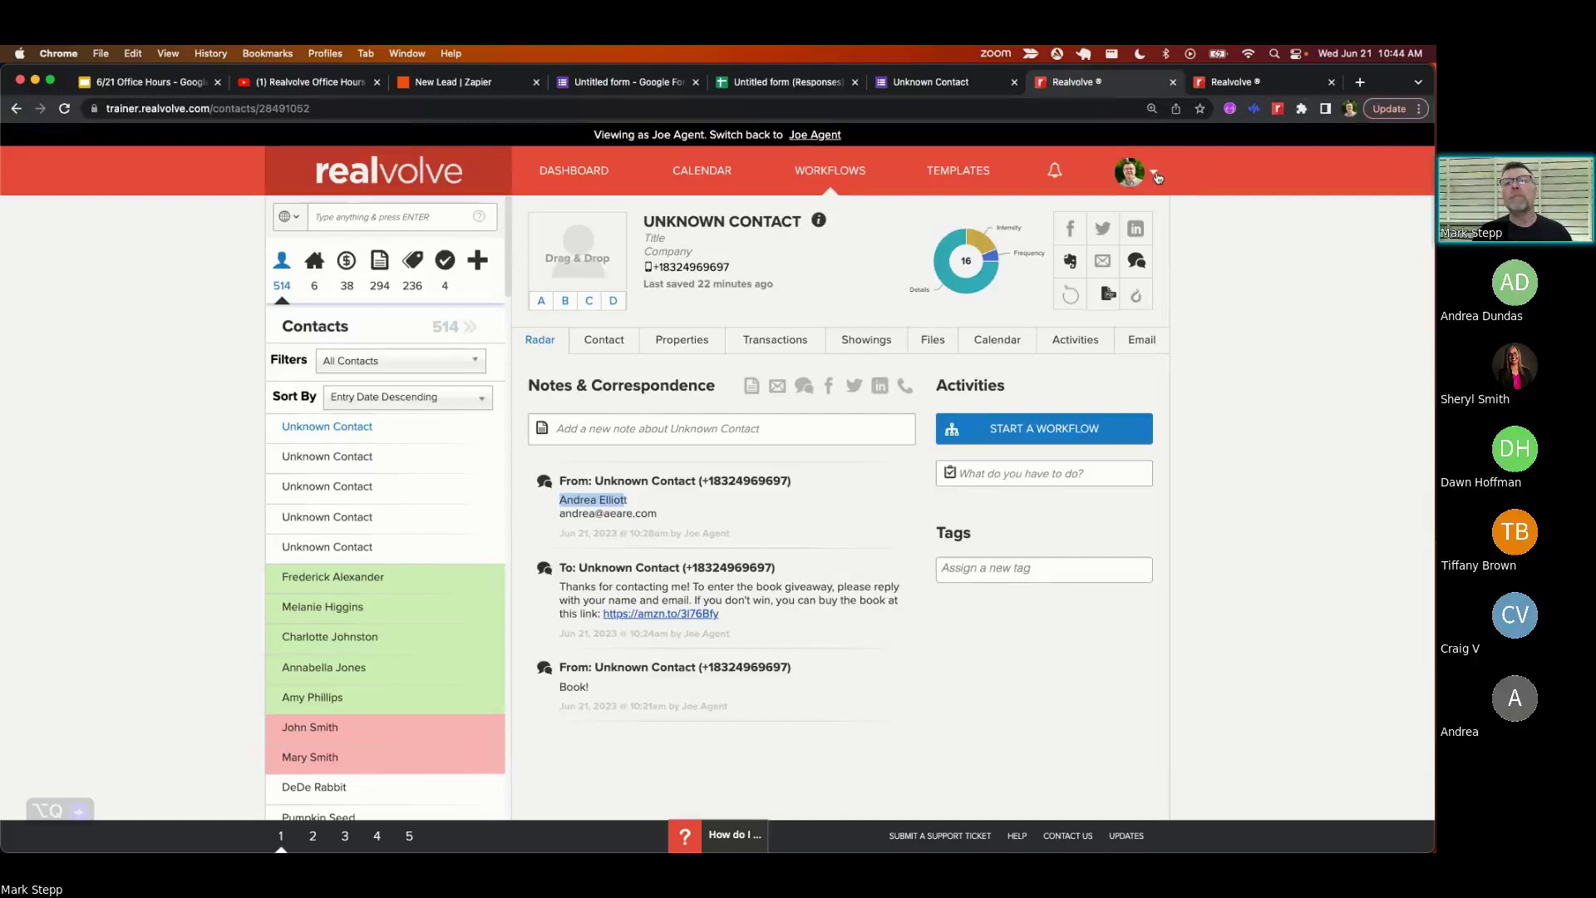
# - Go to Settings > Record Owner Assignments to list the existing round robin lead groups
pyautogui.click(1156, 175)
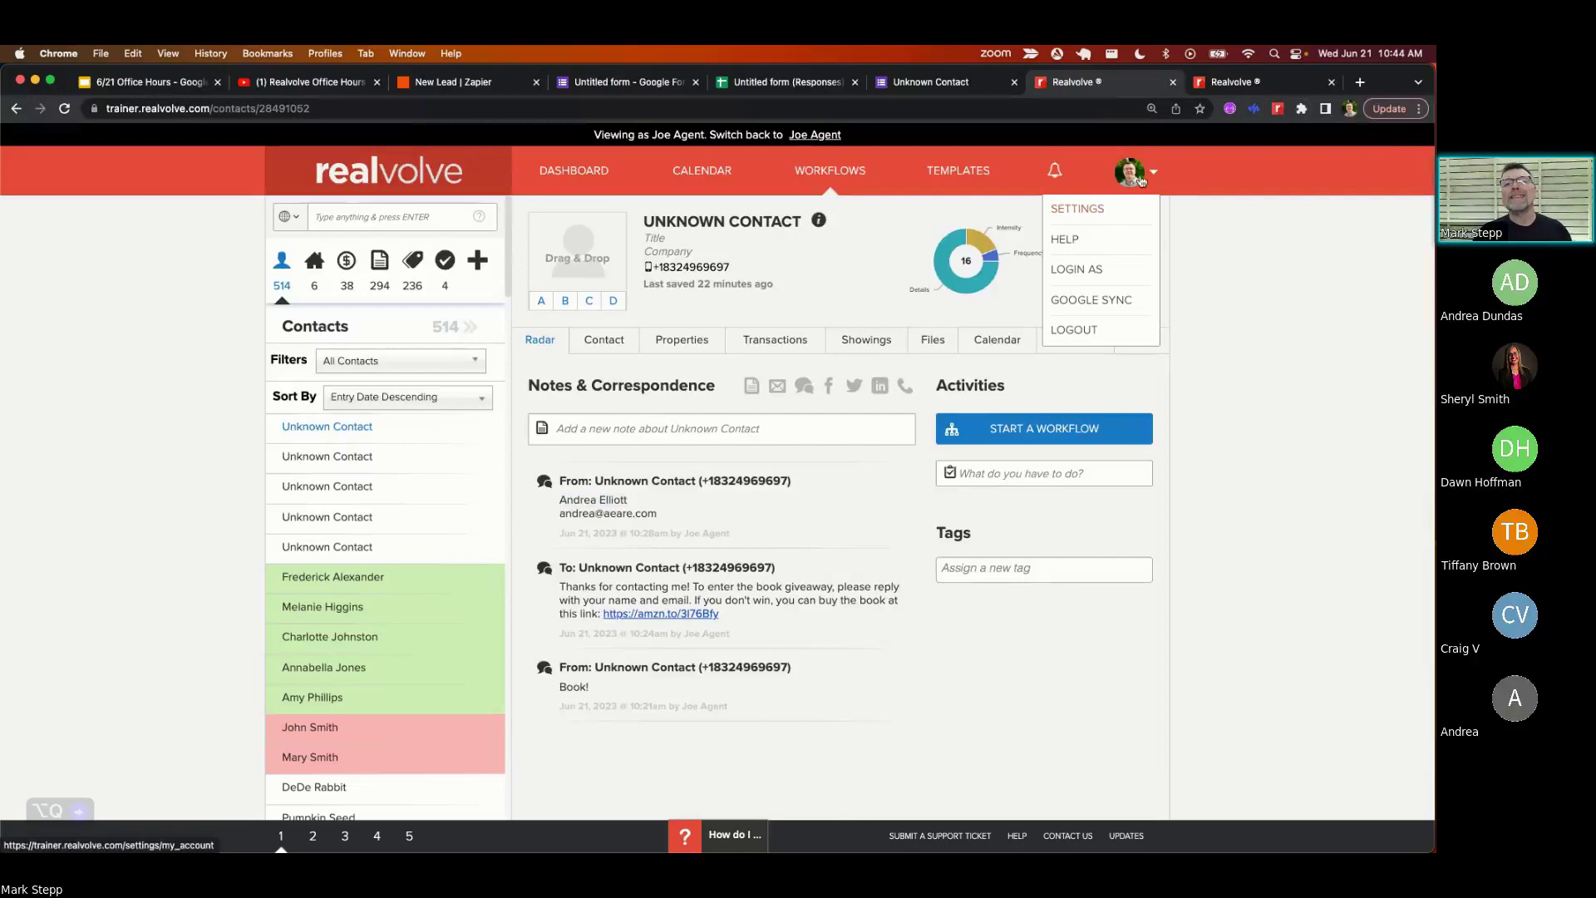
pyautogui.click(1084, 215)
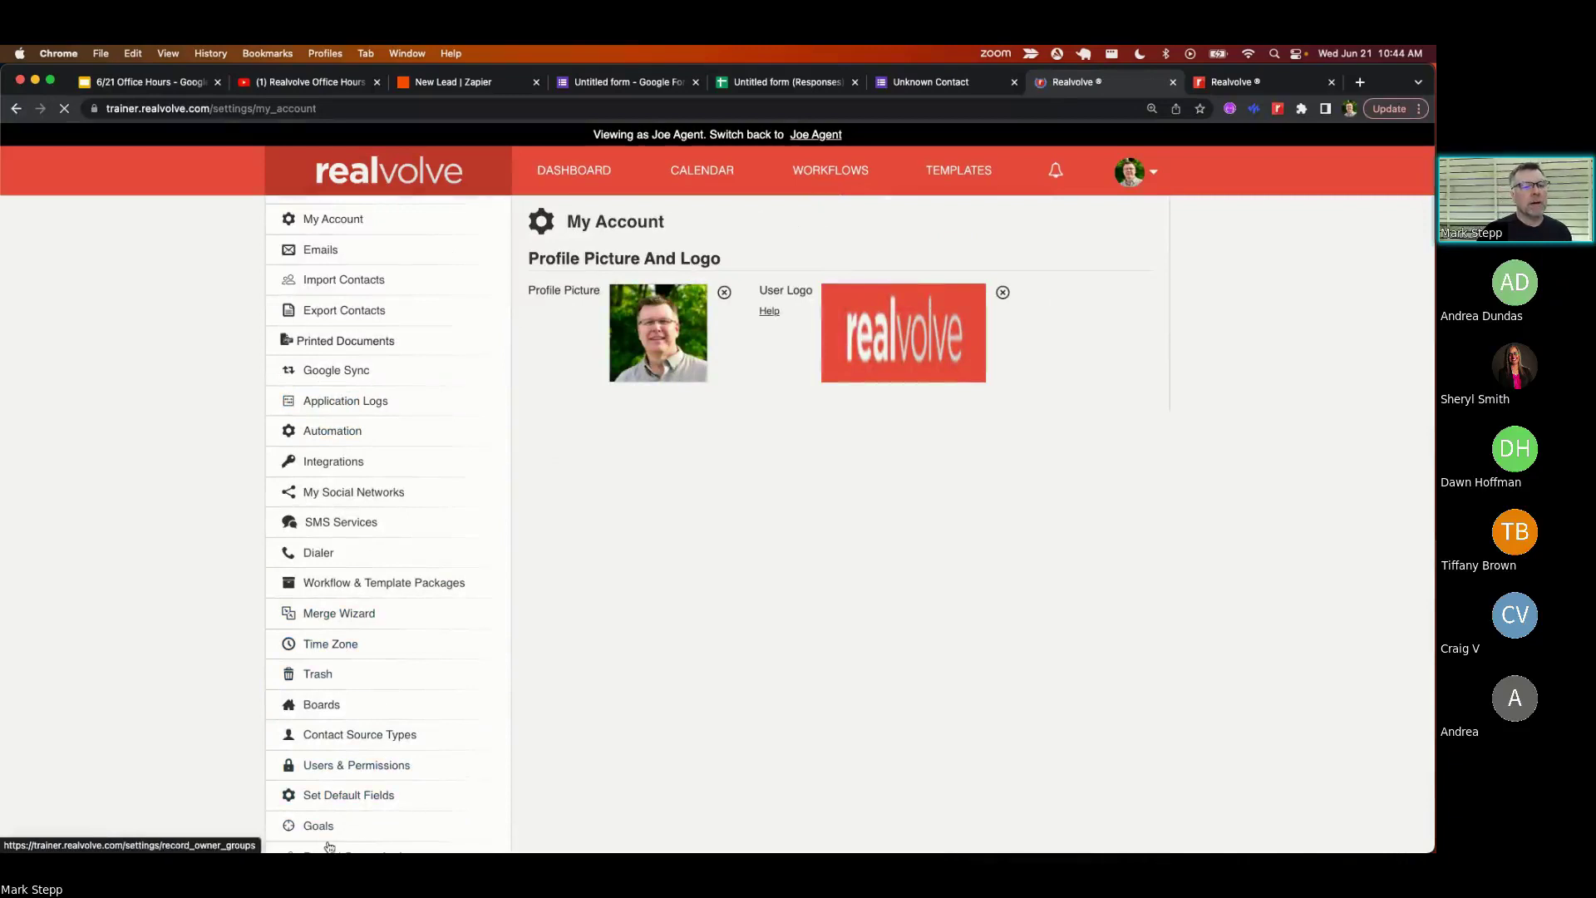
pyautogui.click(375, 790)
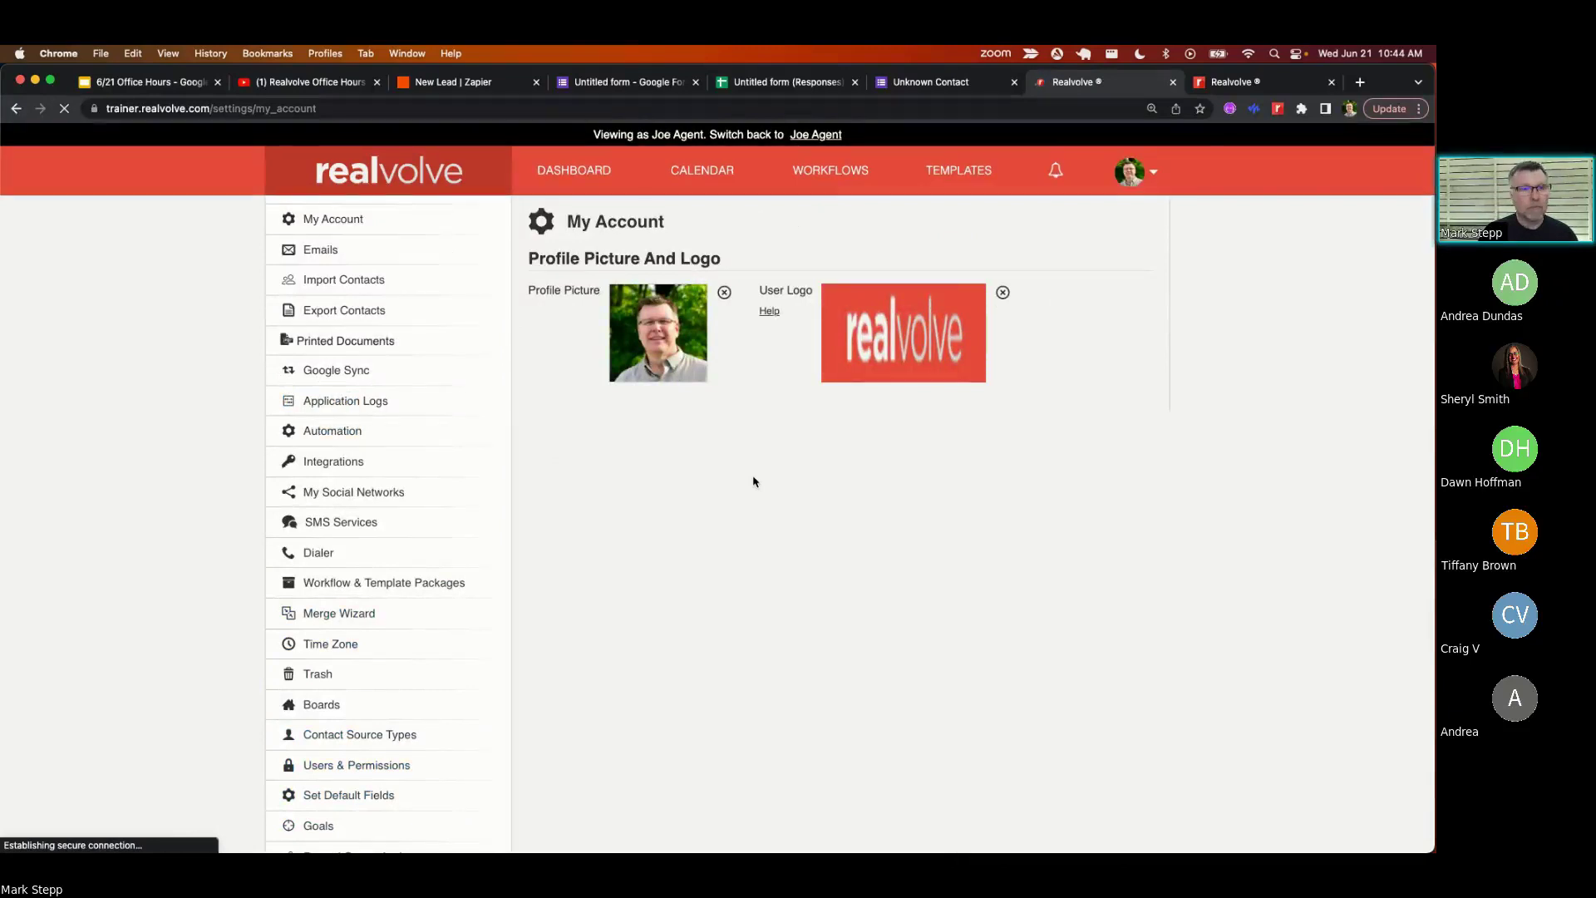
pyautogui.press('super+minus')
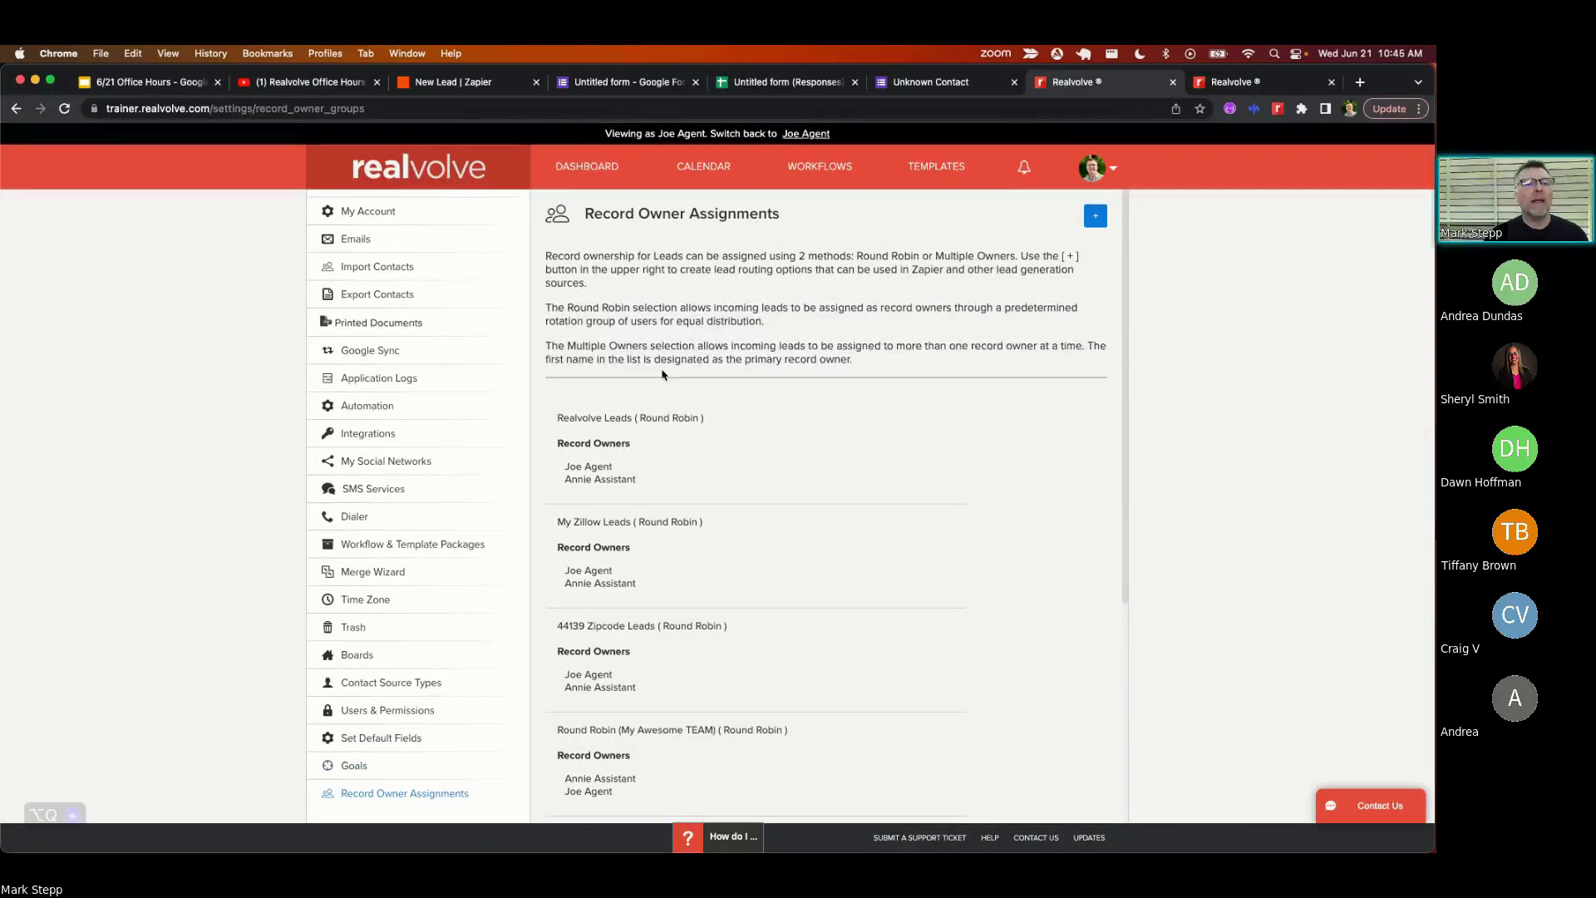
pyautogui.moveTo(698, 423)
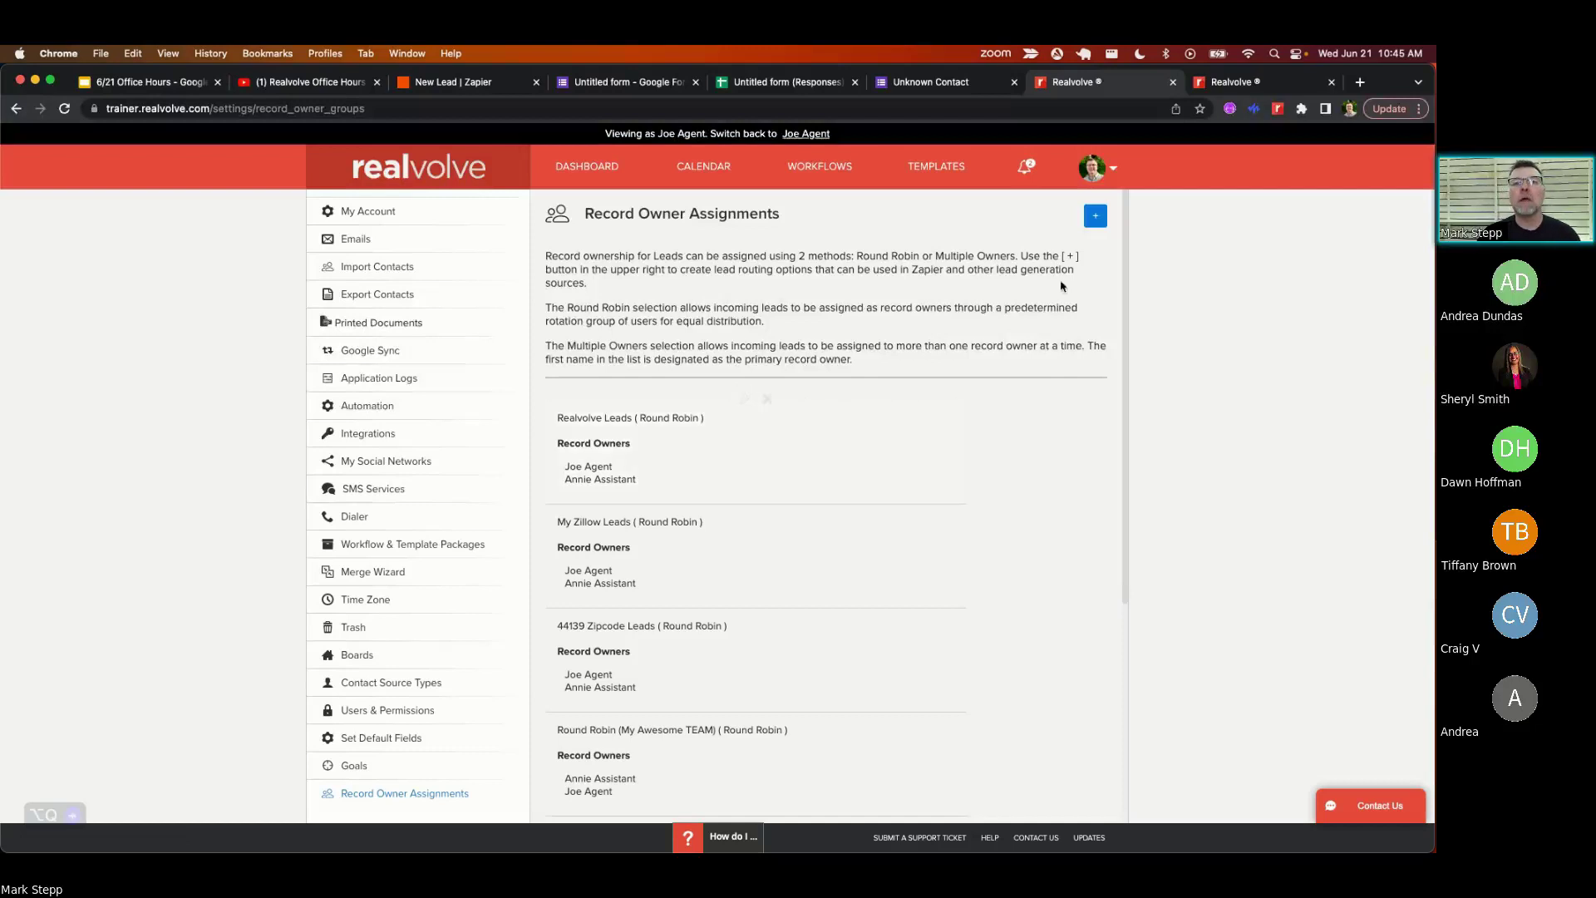
# - Create a new record owner group titled 'Open House Leads'
pyautogui.click(1093, 214)
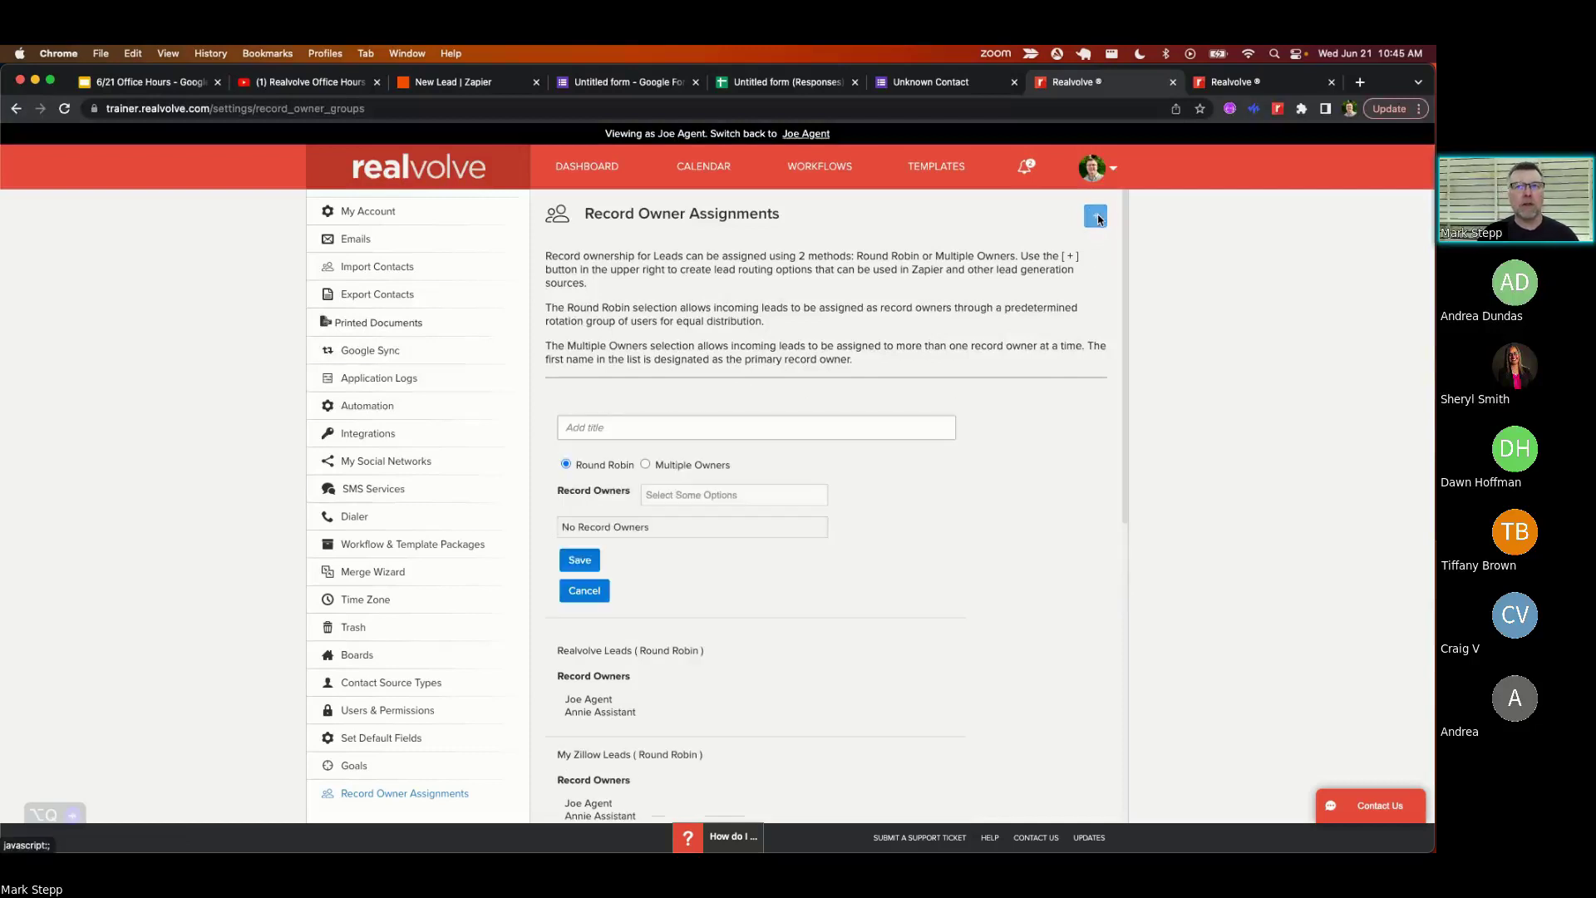
pyautogui.click(599, 432)
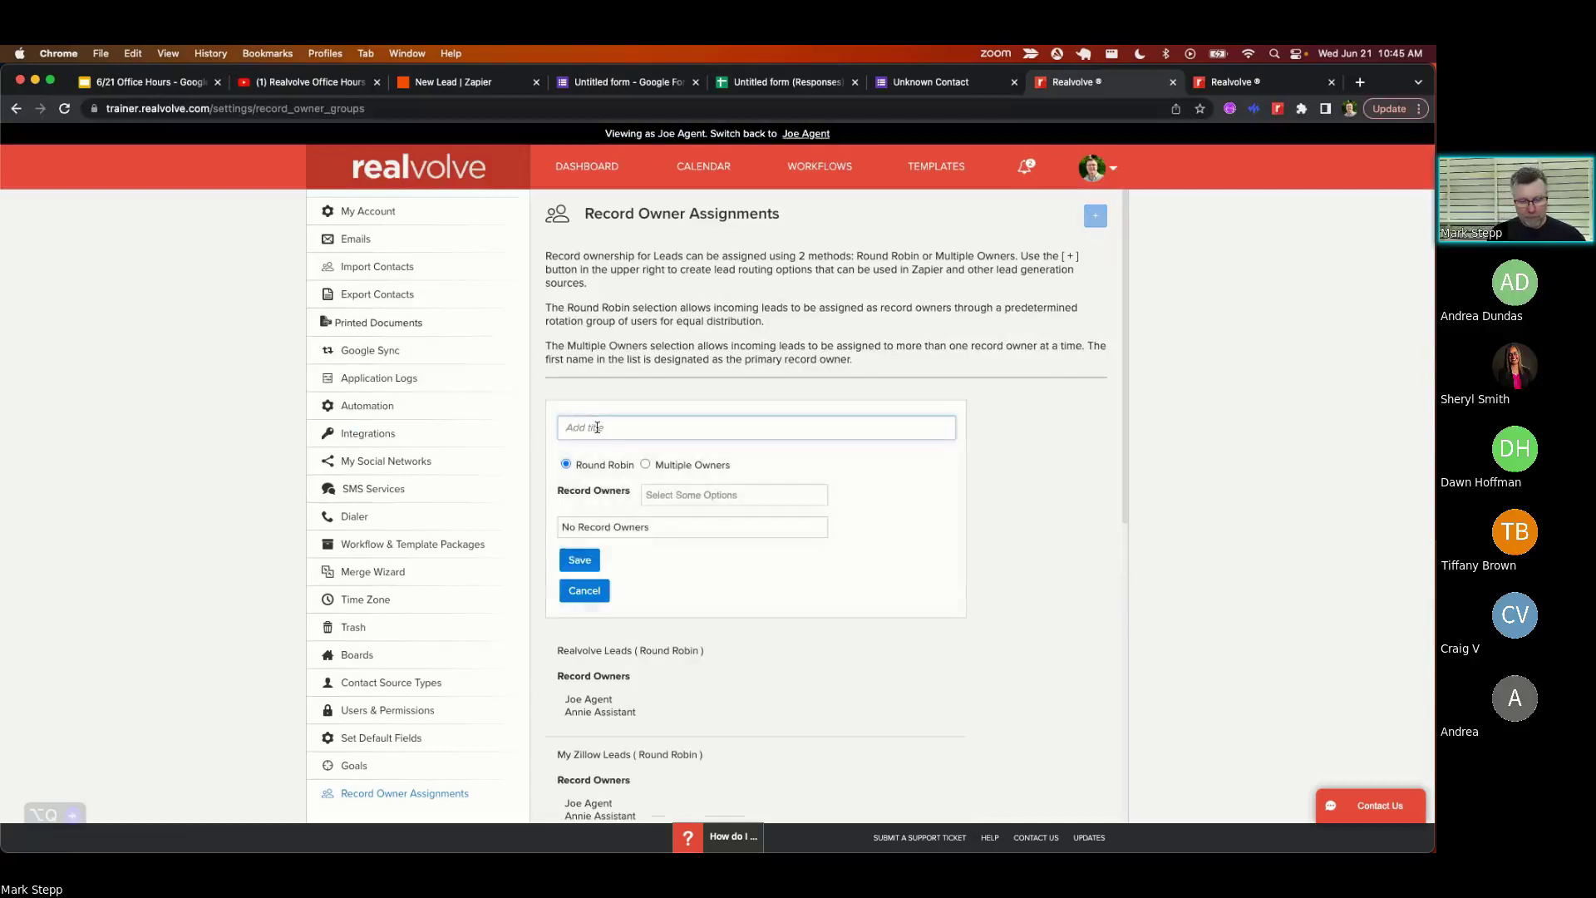
pyautogui.write('Open Ho')
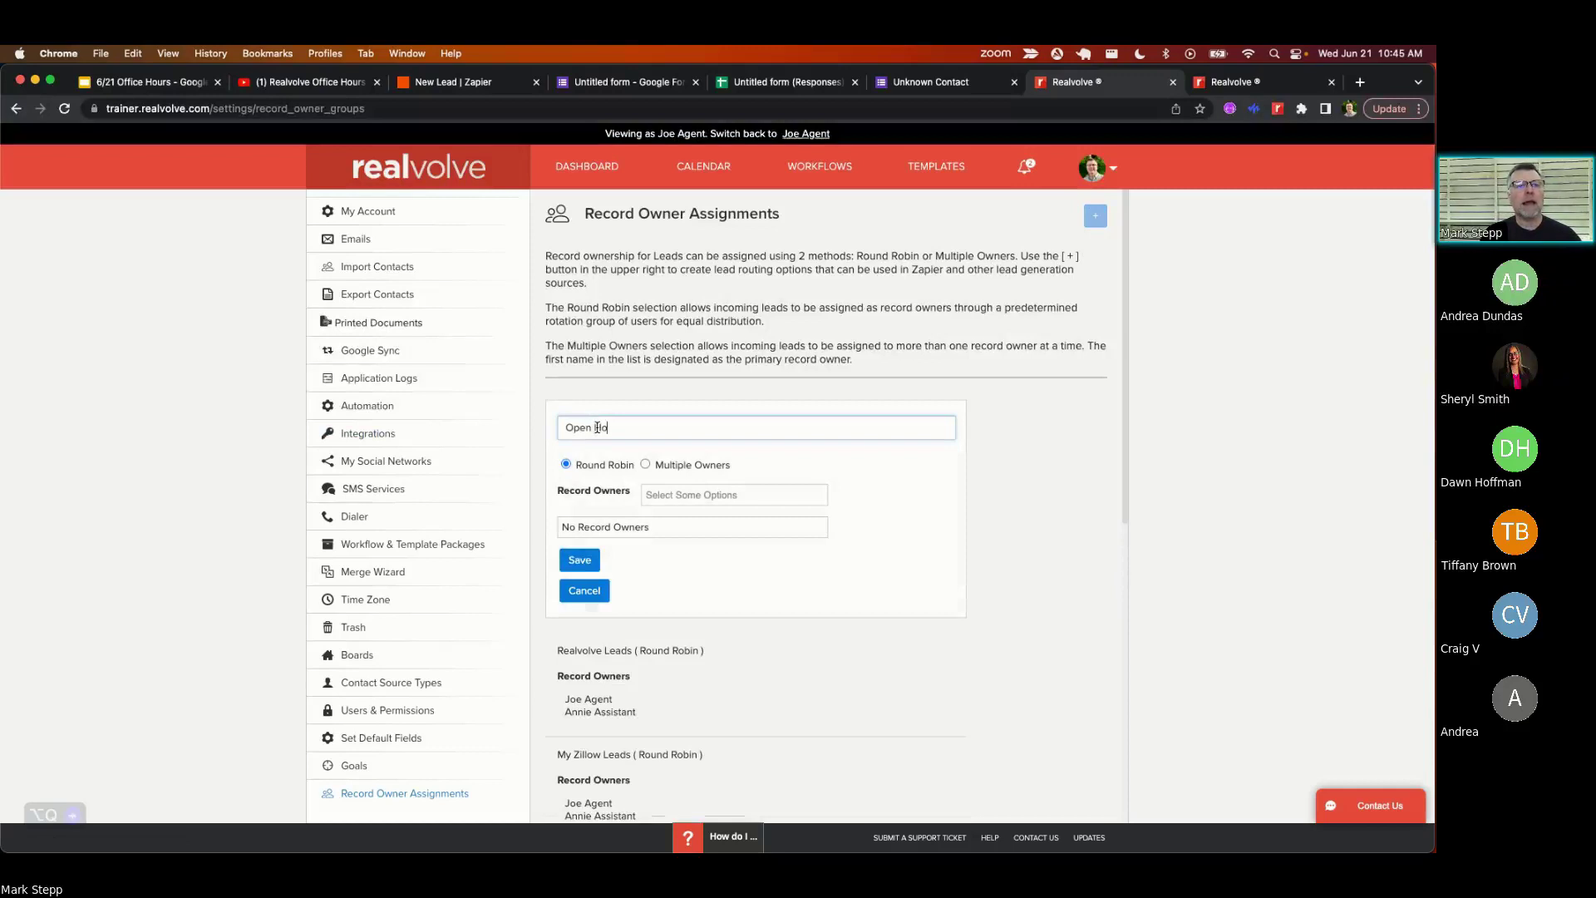
pyautogui.write('use Leads')
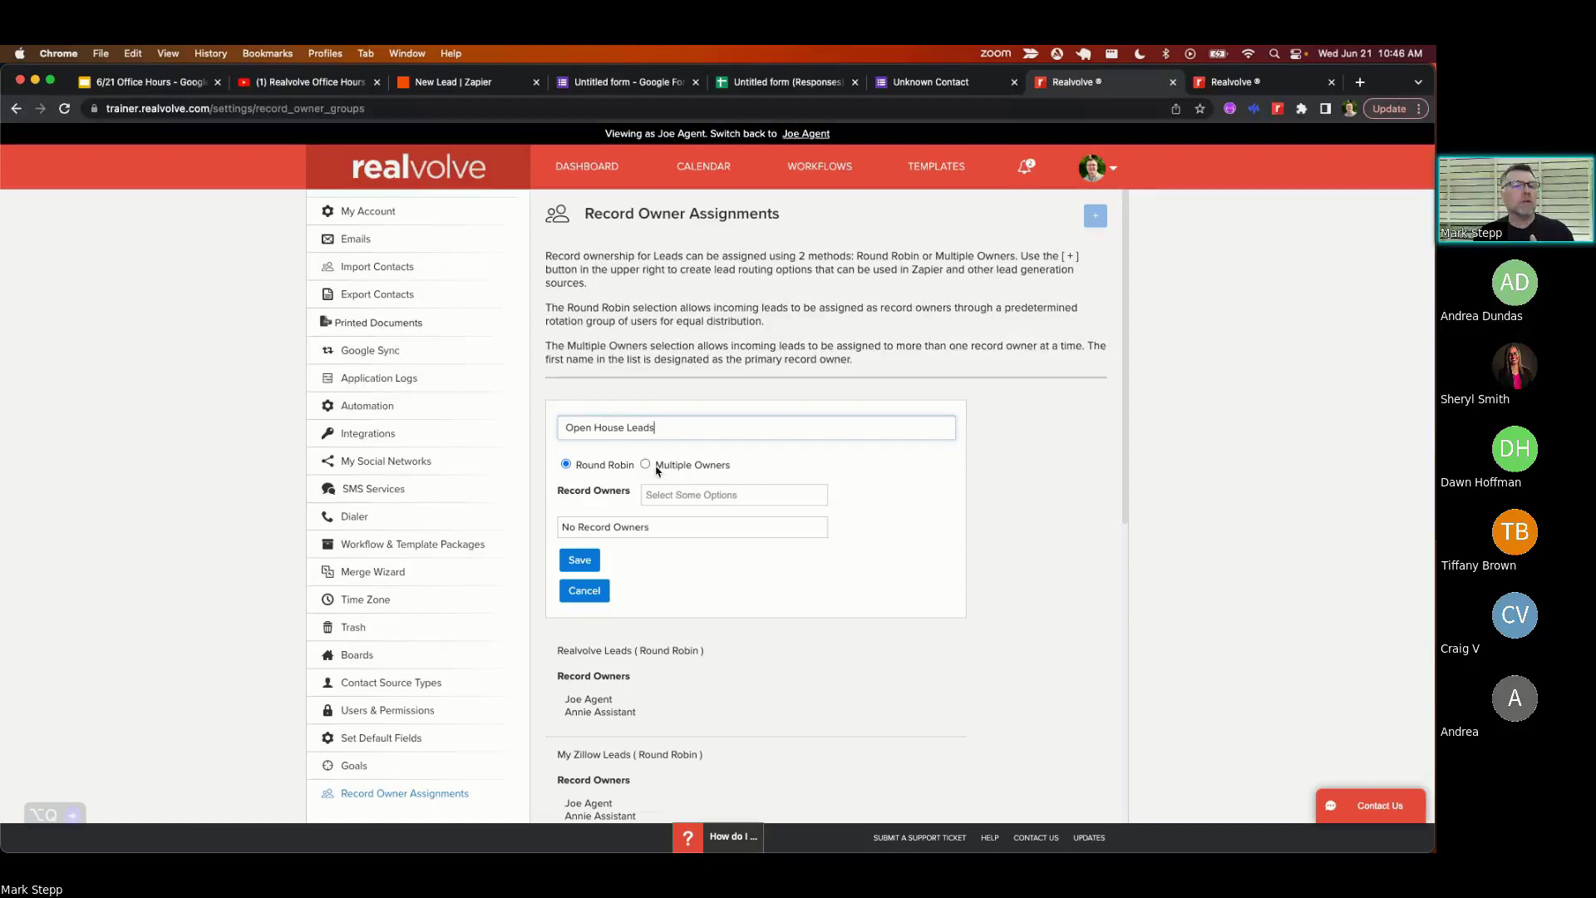
# - Try the multiple-owners option with two agents, then remove both owners again
pyautogui.click(646, 466)
pyautogui.click(669, 496)
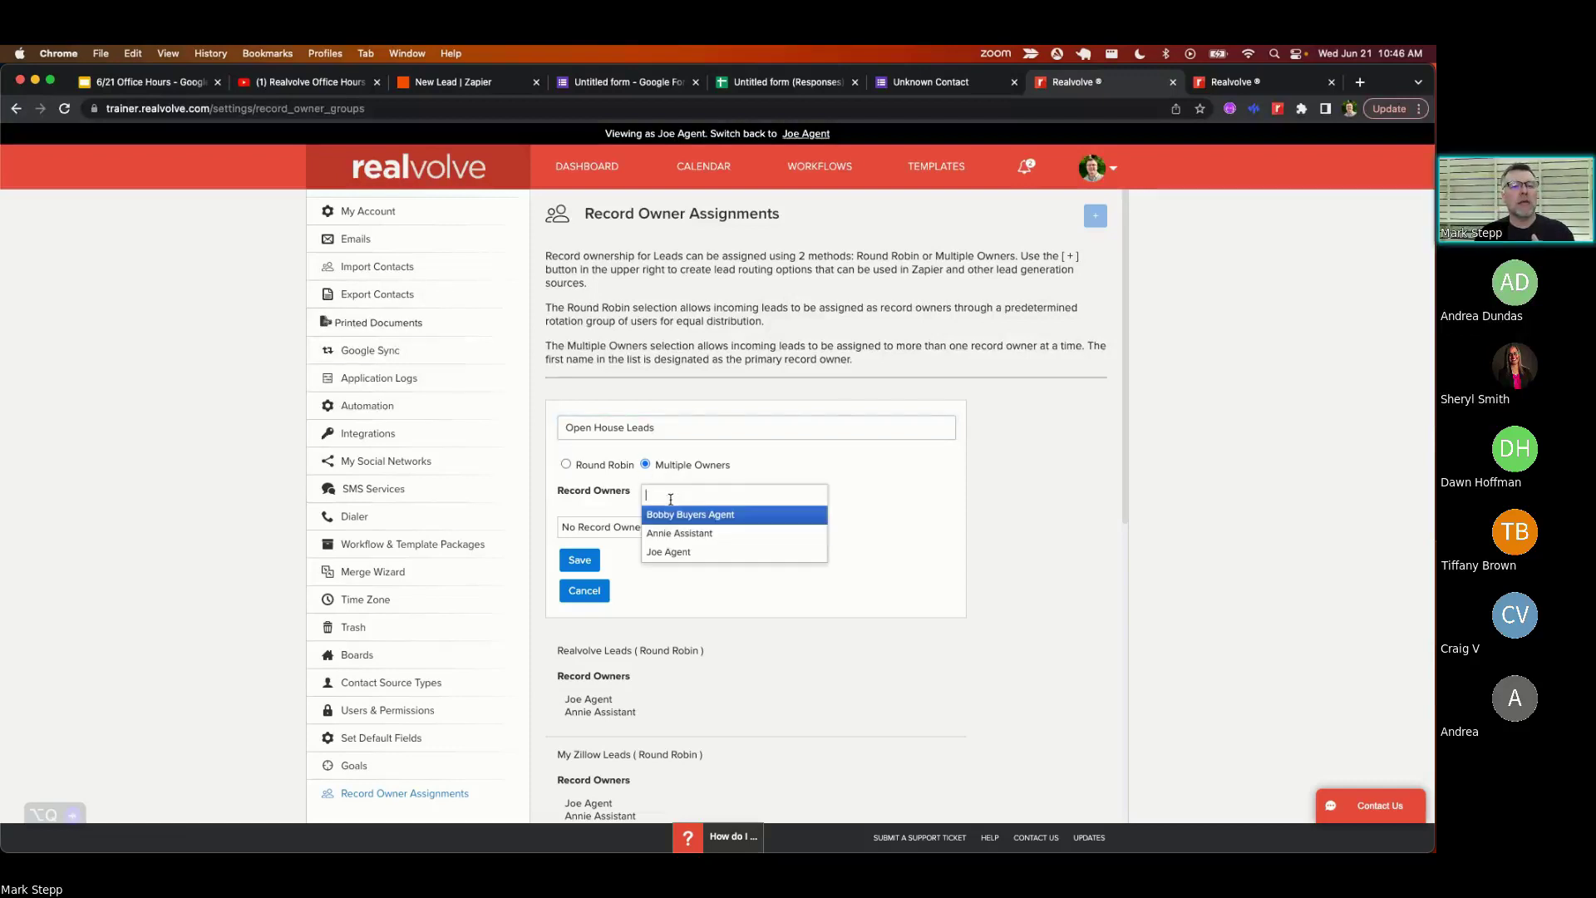
pyautogui.click(675, 551)
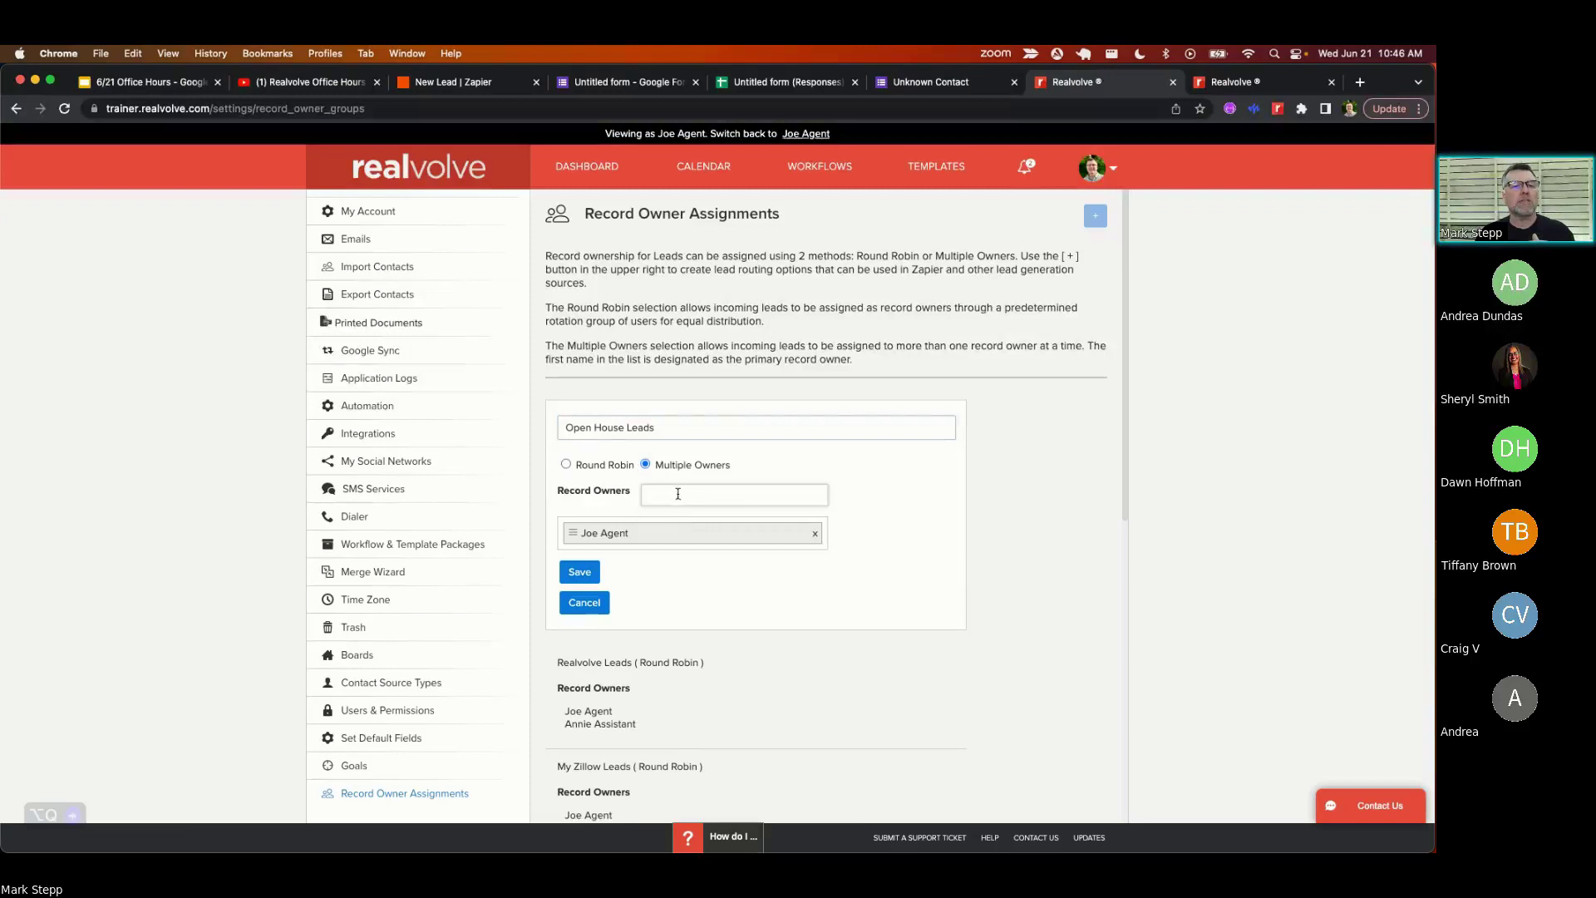
pyautogui.click(678, 493)
pyautogui.click(678, 516)
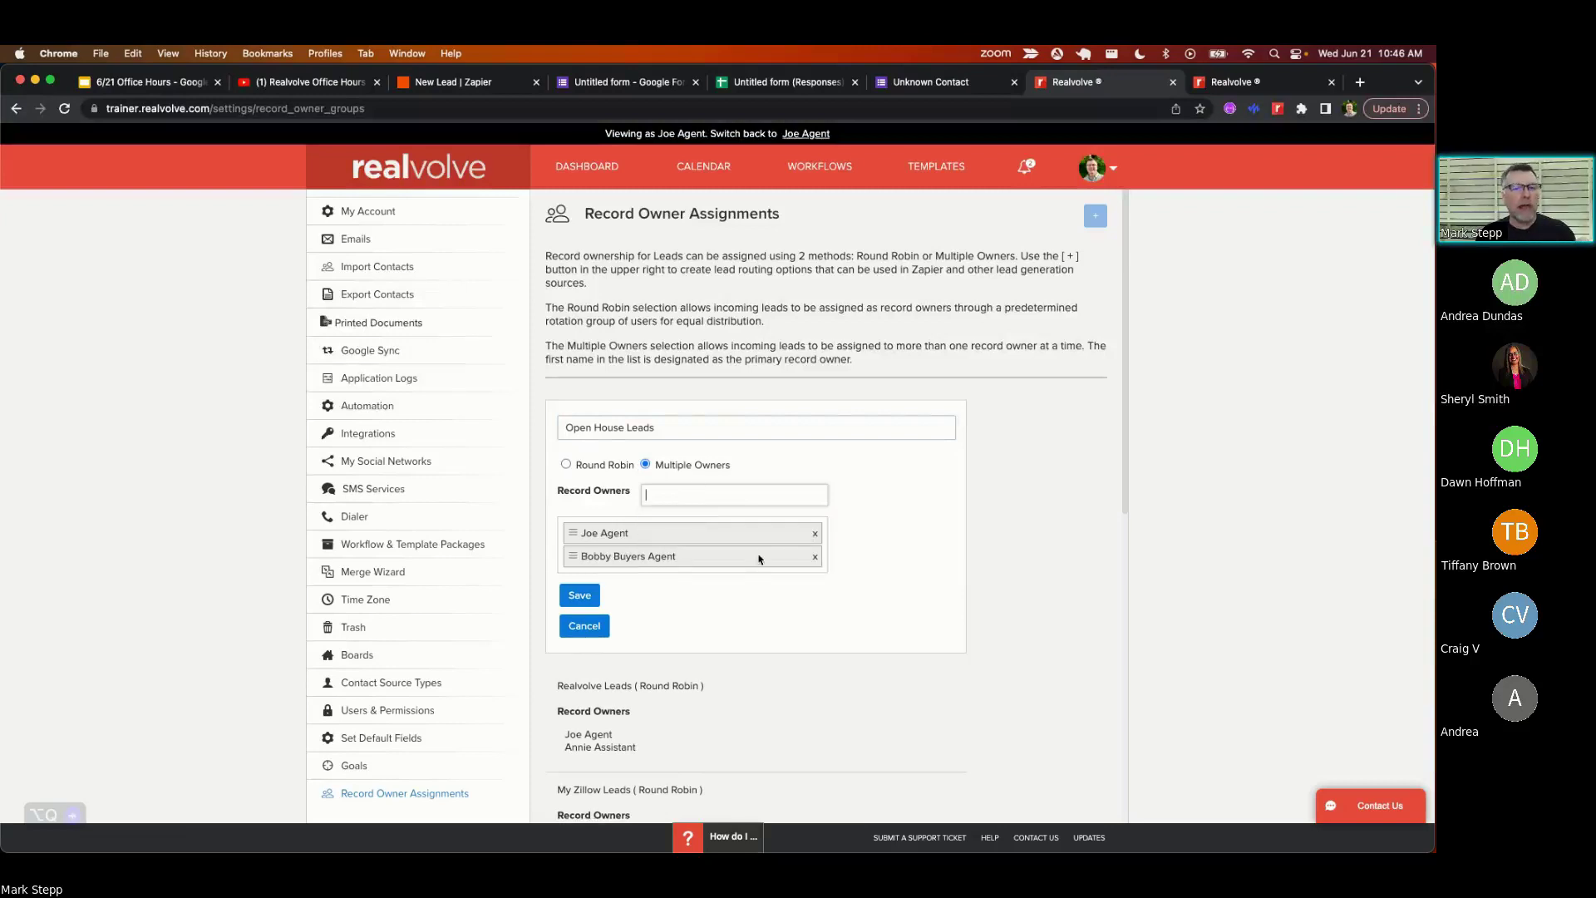
pyautogui.click(815, 557)
pyautogui.click(814, 533)
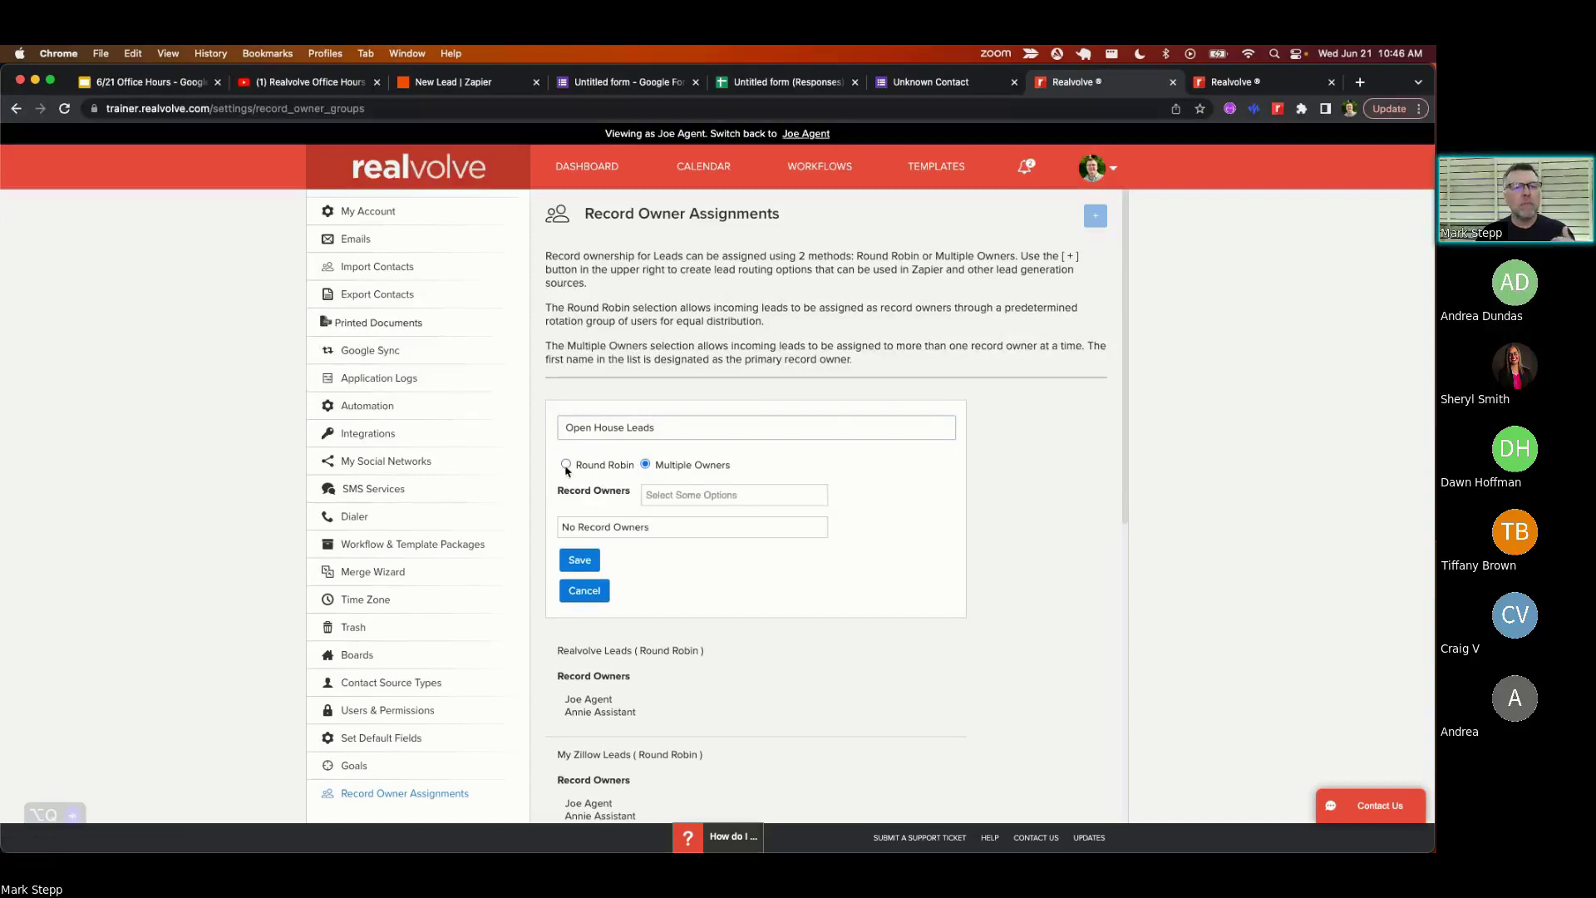
# - Make it a Round Robin of Joe Agent, Annie Assistant and Bobby Buyers Agent, and save
pyautogui.click(566, 466)
pyautogui.click(676, 494)
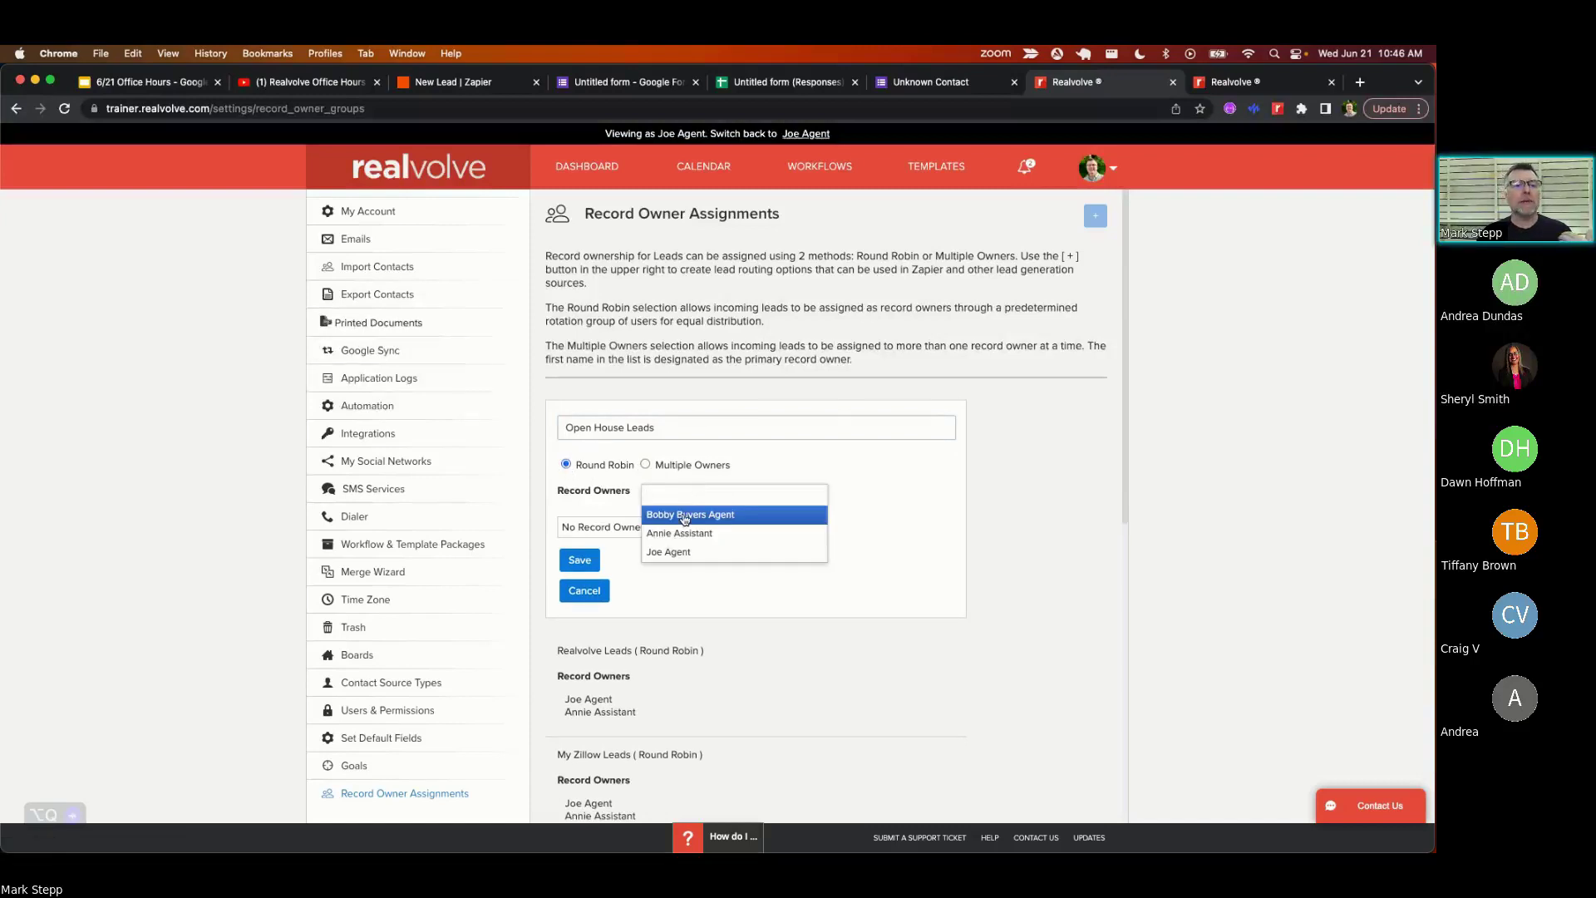
pyautogui.click(682, 552)
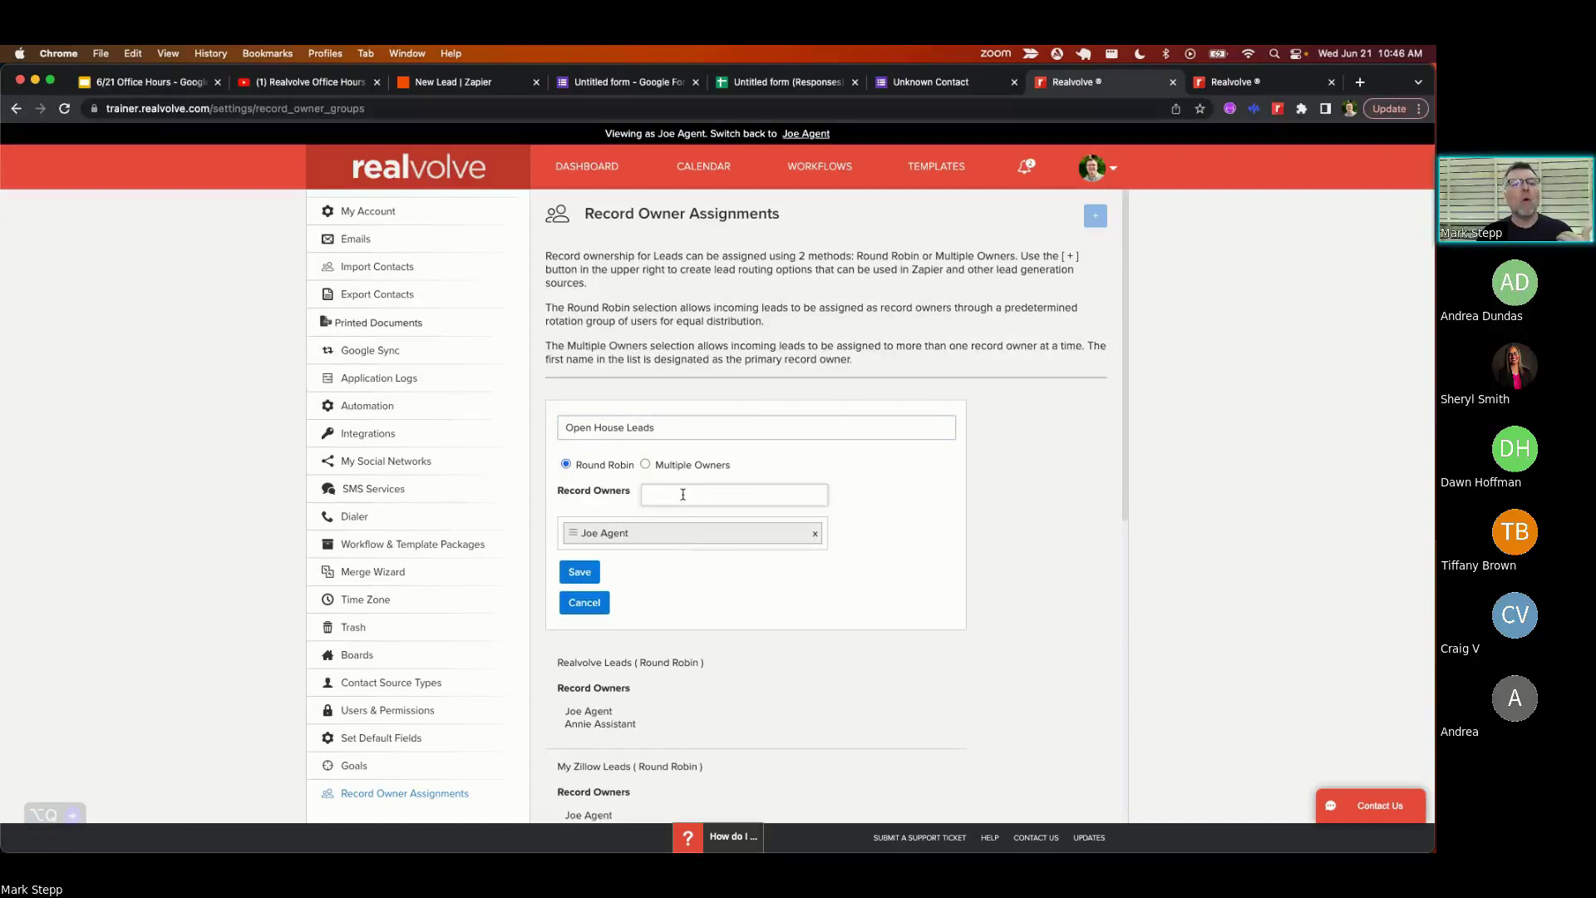
pyautogui.click(682, 493)
pyautogui.click(683, 533)
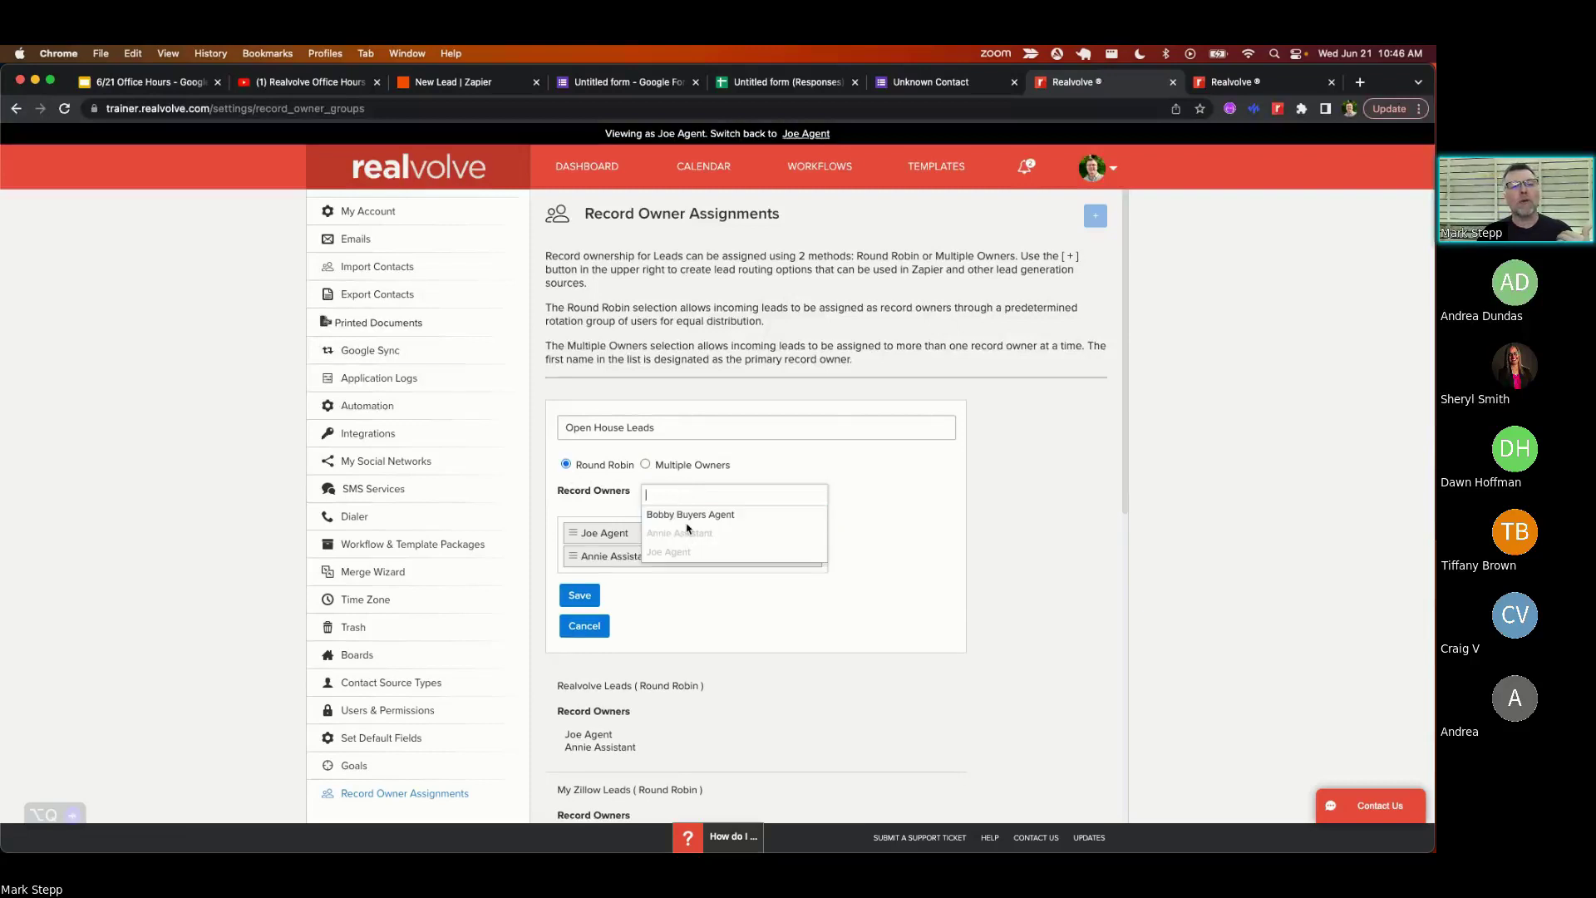
pyautogui.click(687, 521)
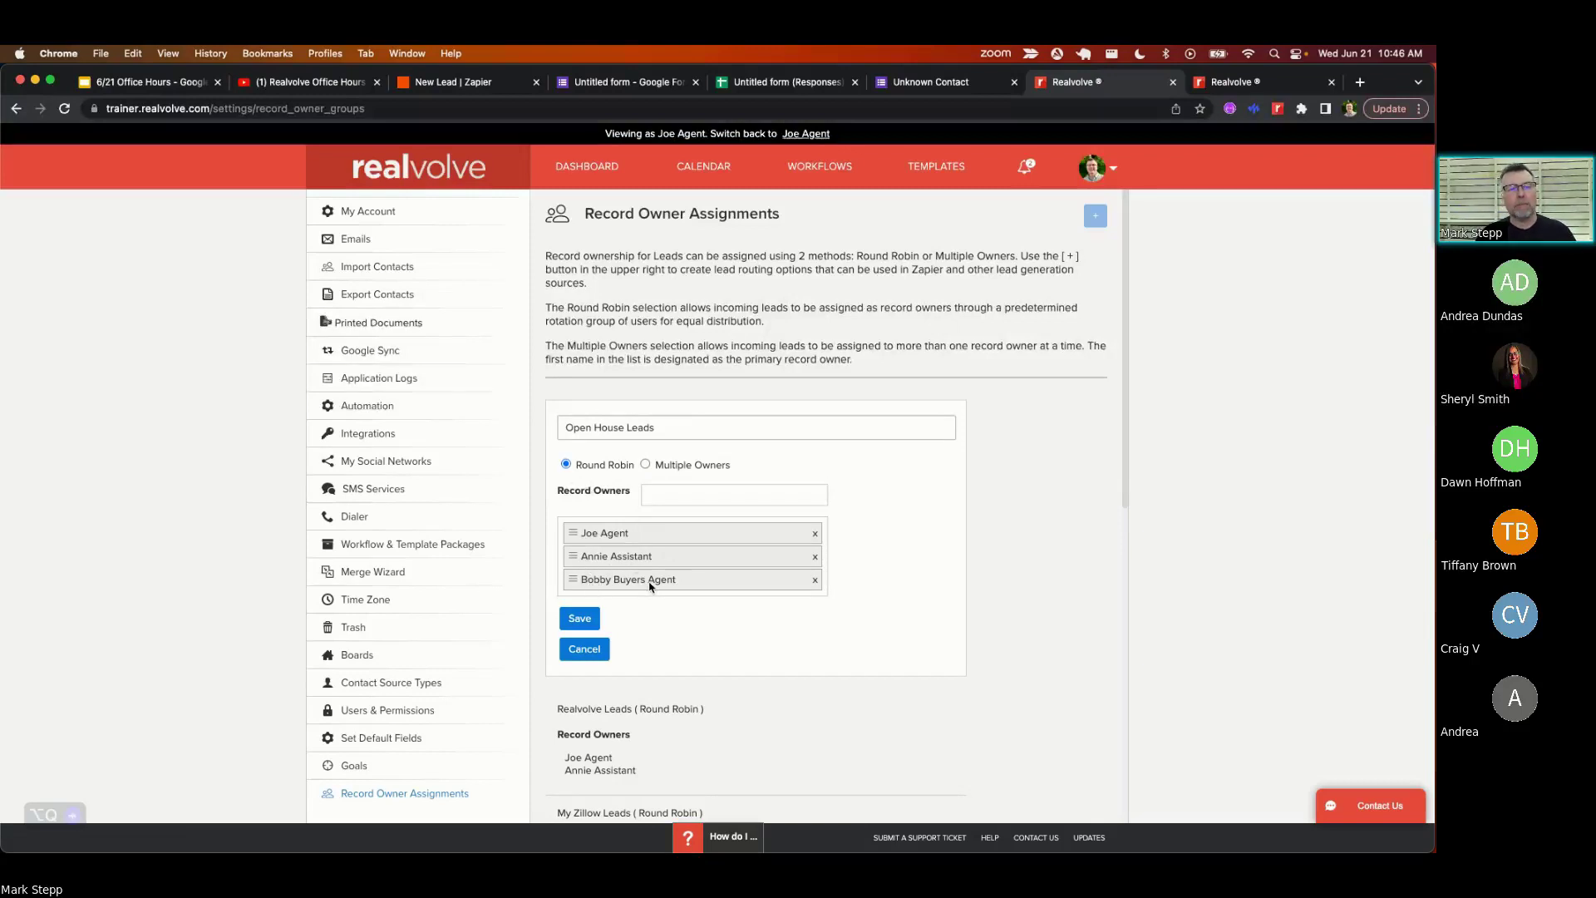
pyautogui.click(577, 619)
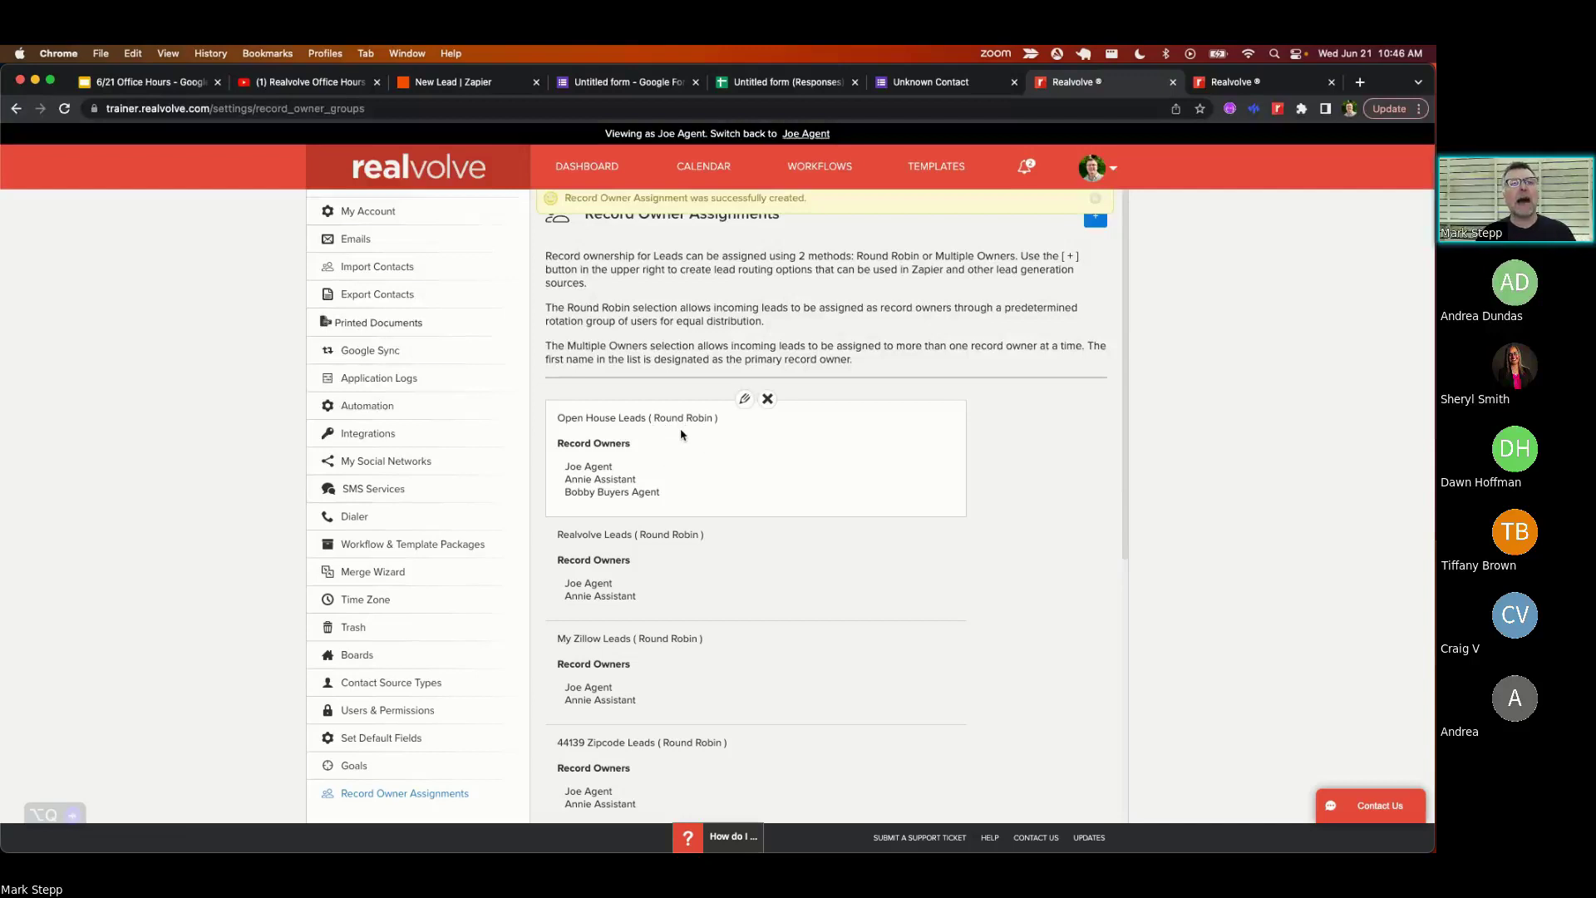
# - Set Create Contact's Record Owner to Open House Leads (Record Owner Assignment - Round Robin)
pyautogui.click(426, 86)
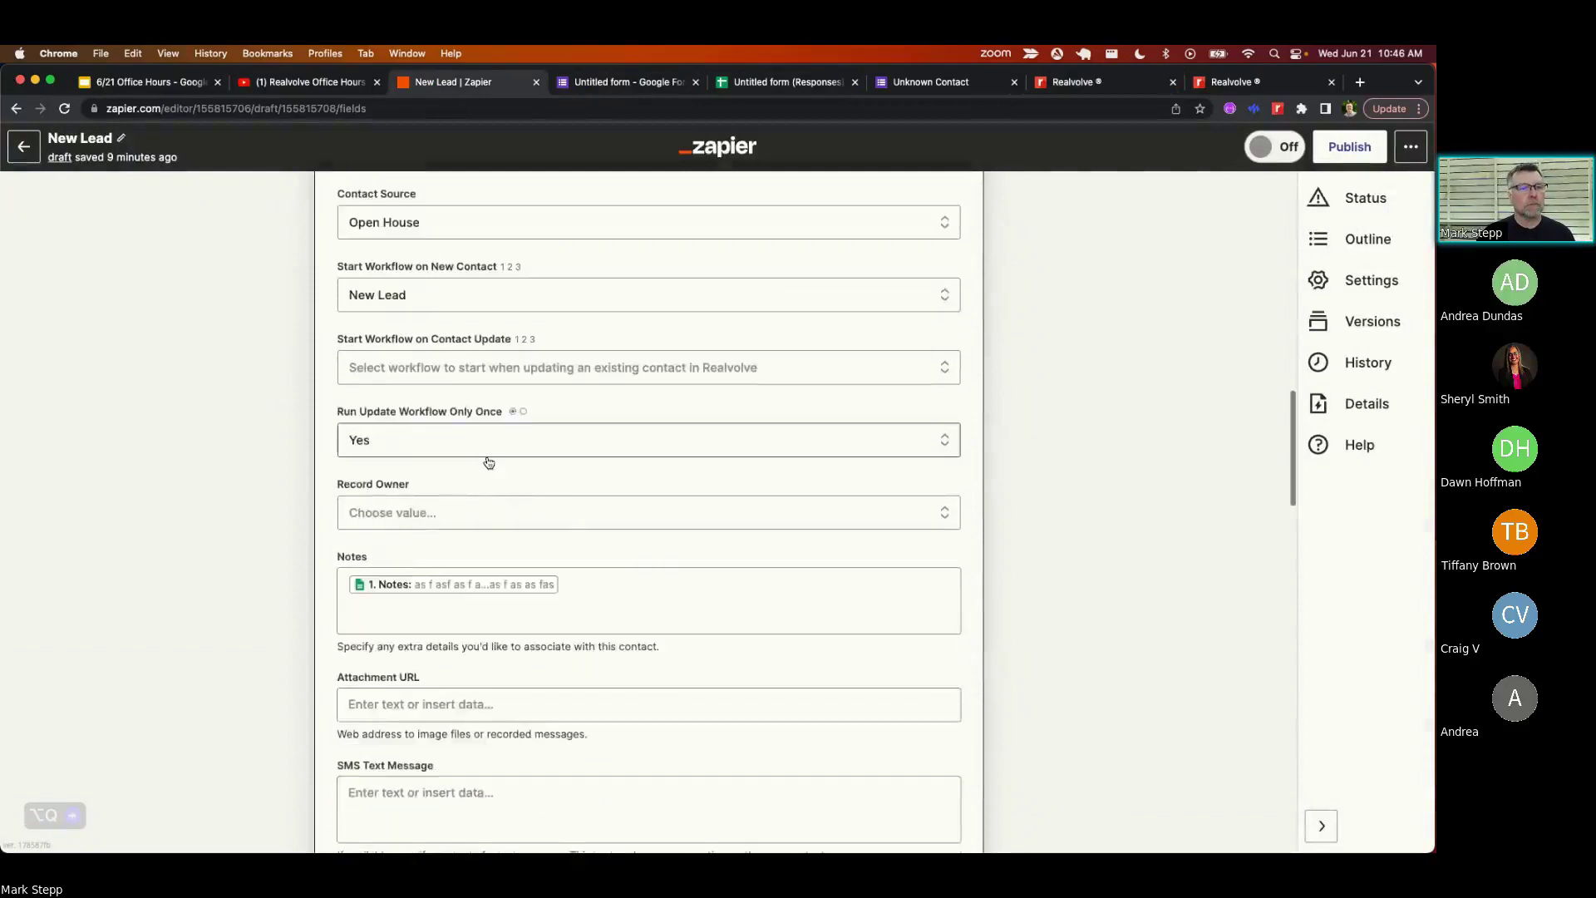
pyautogui.scroll(-10, 489, 463)
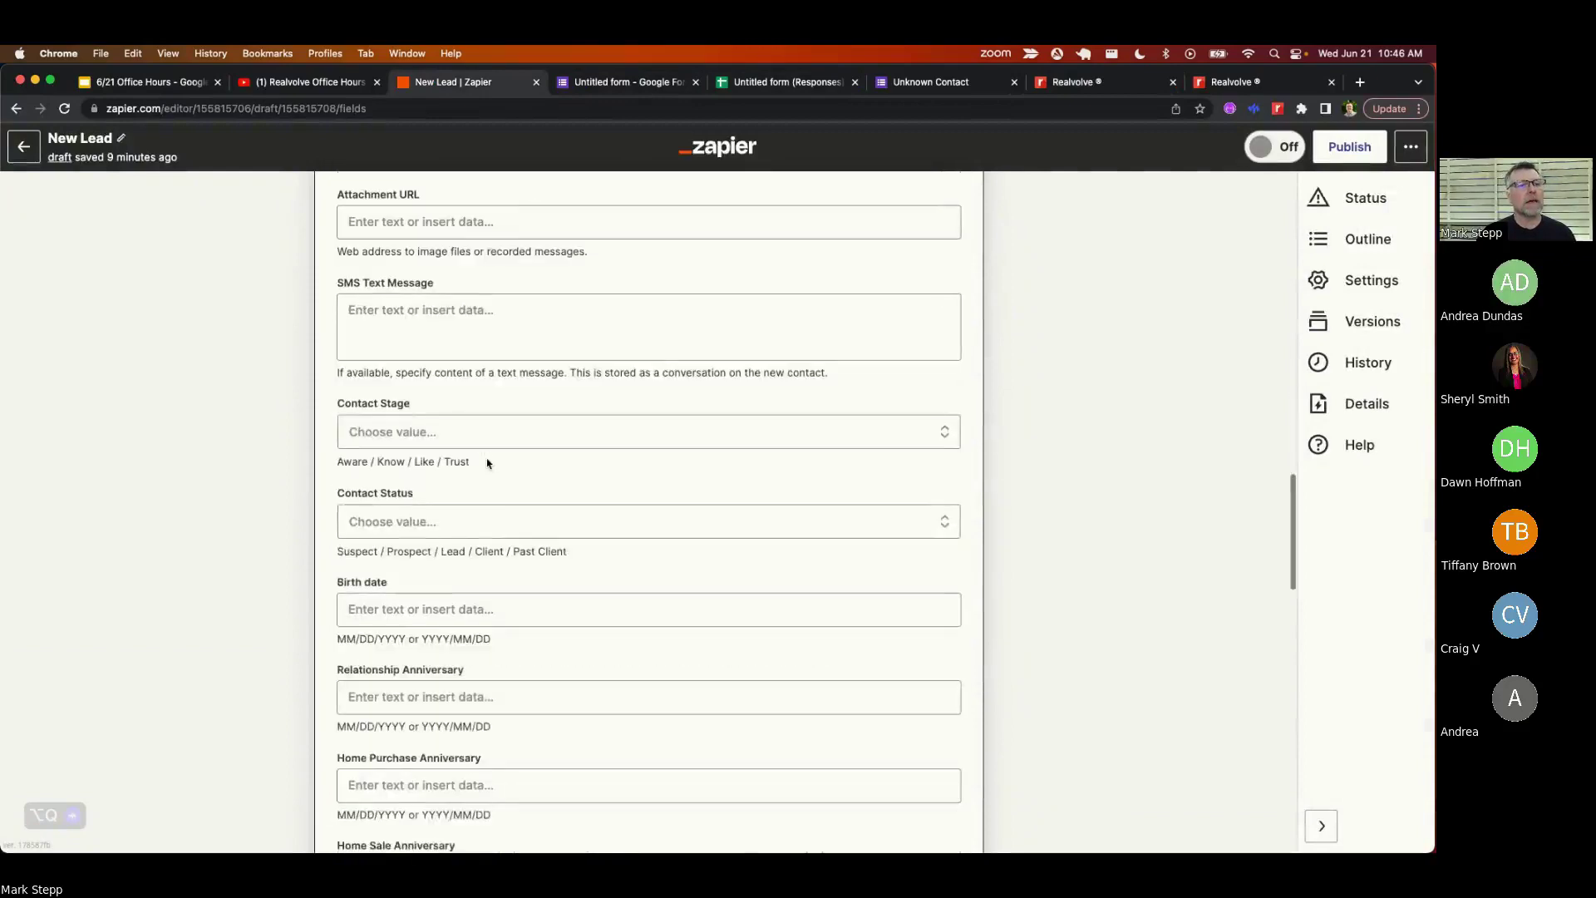
pyautogui.scroll(10, 488, 463)
pyautogui.scroll(1, 488, 463)
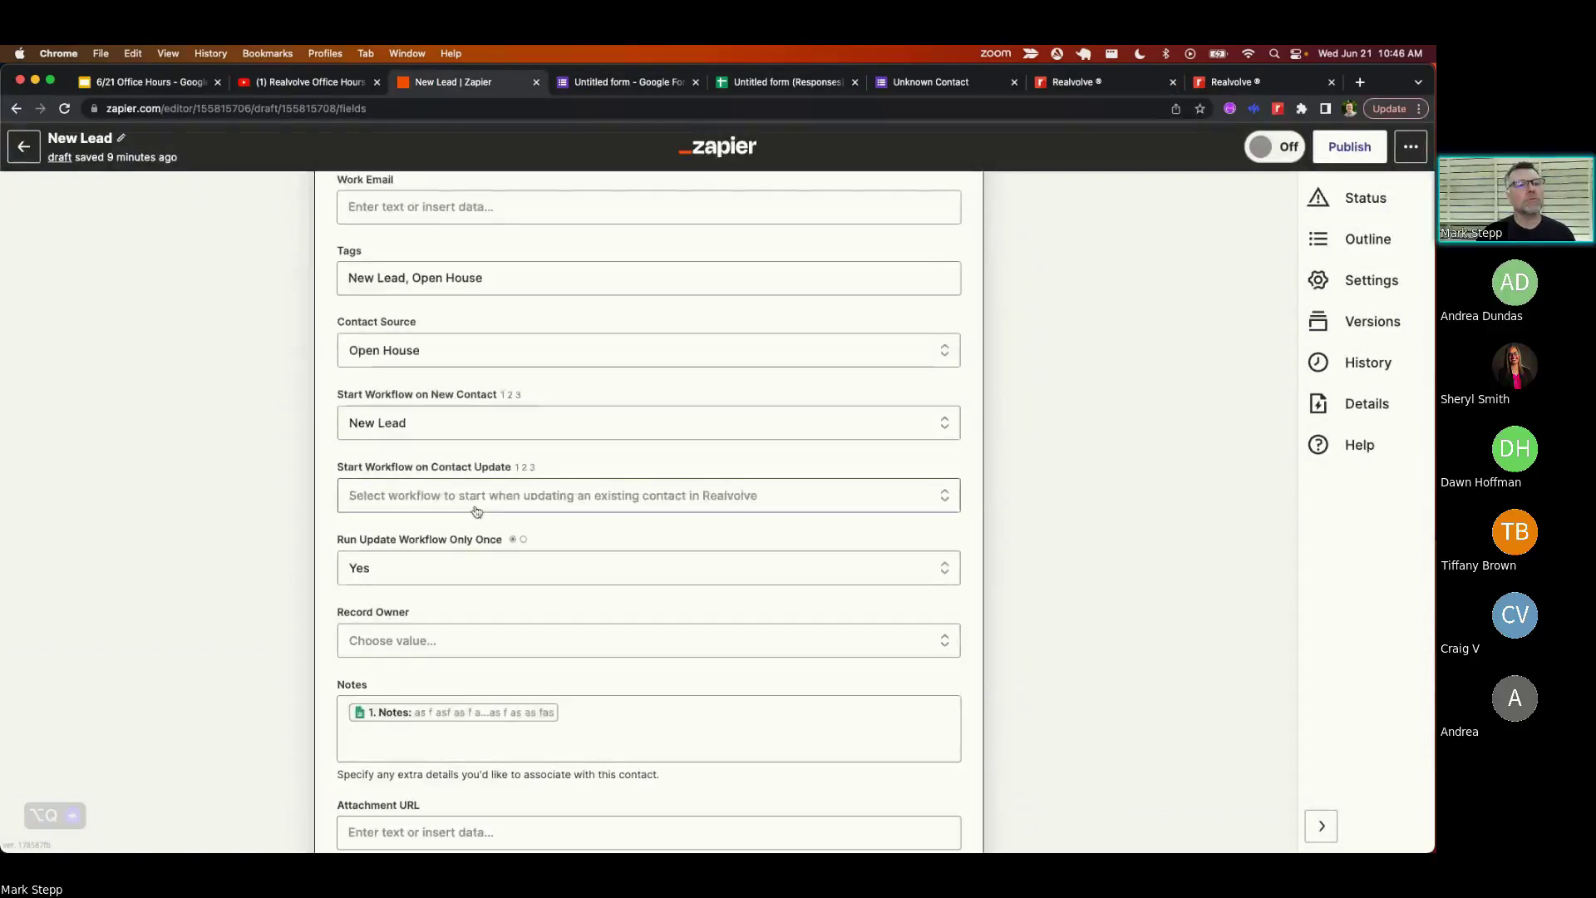
pyautogui.scroll(1, 476, 511)
pyautogui.scroll(-5, 476, 510)
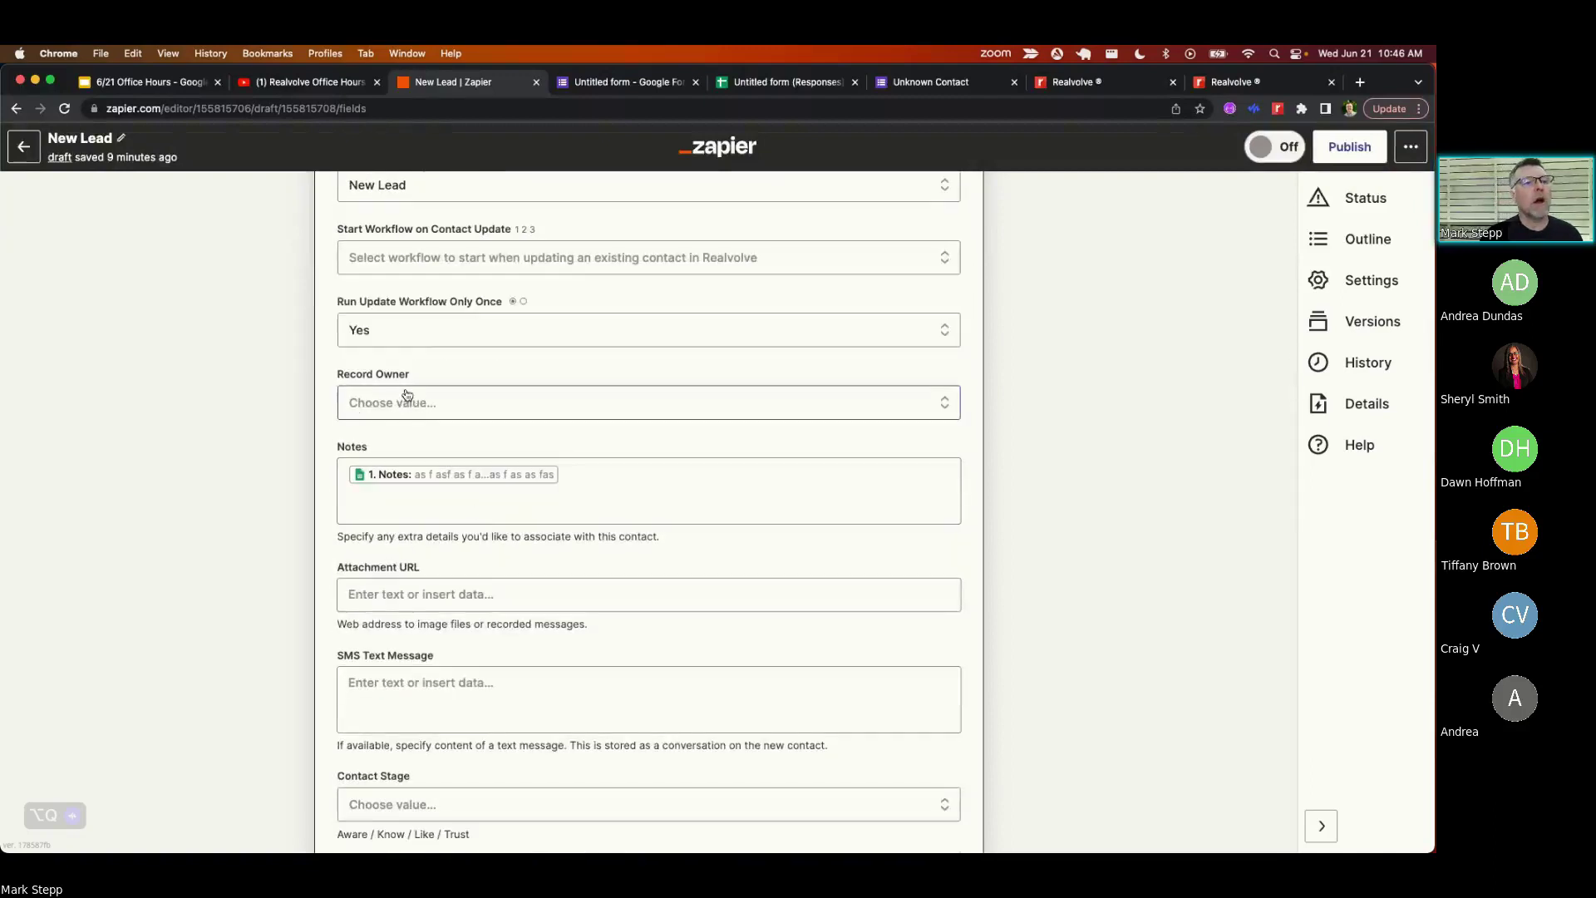
pyautogui.click(393, 404)
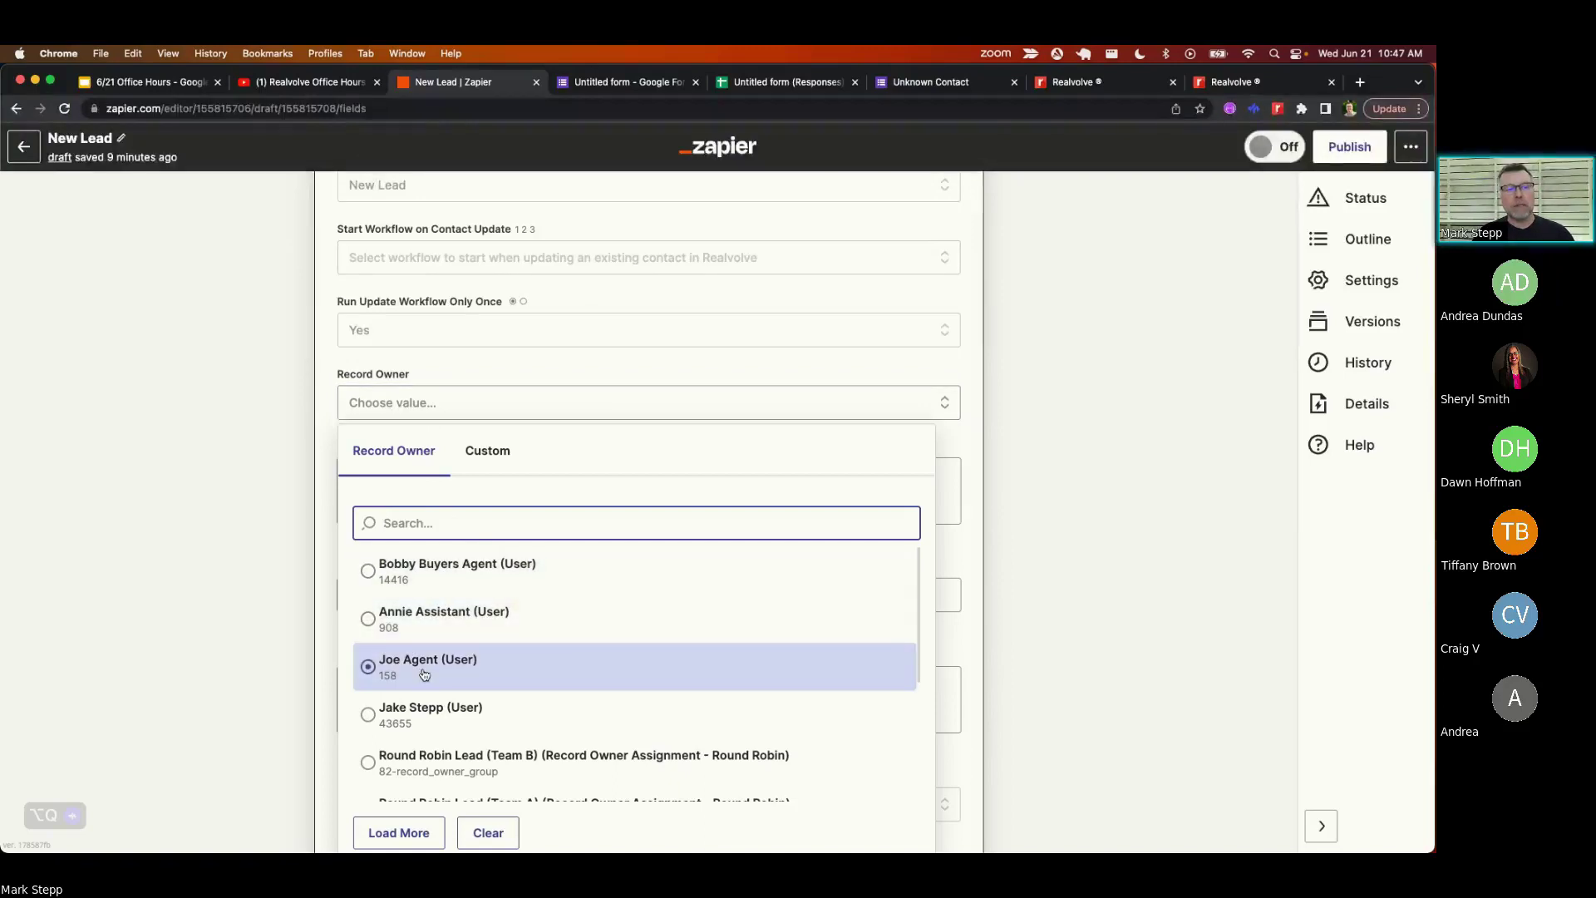
pyautogui.scroll(-4, 432, 660)
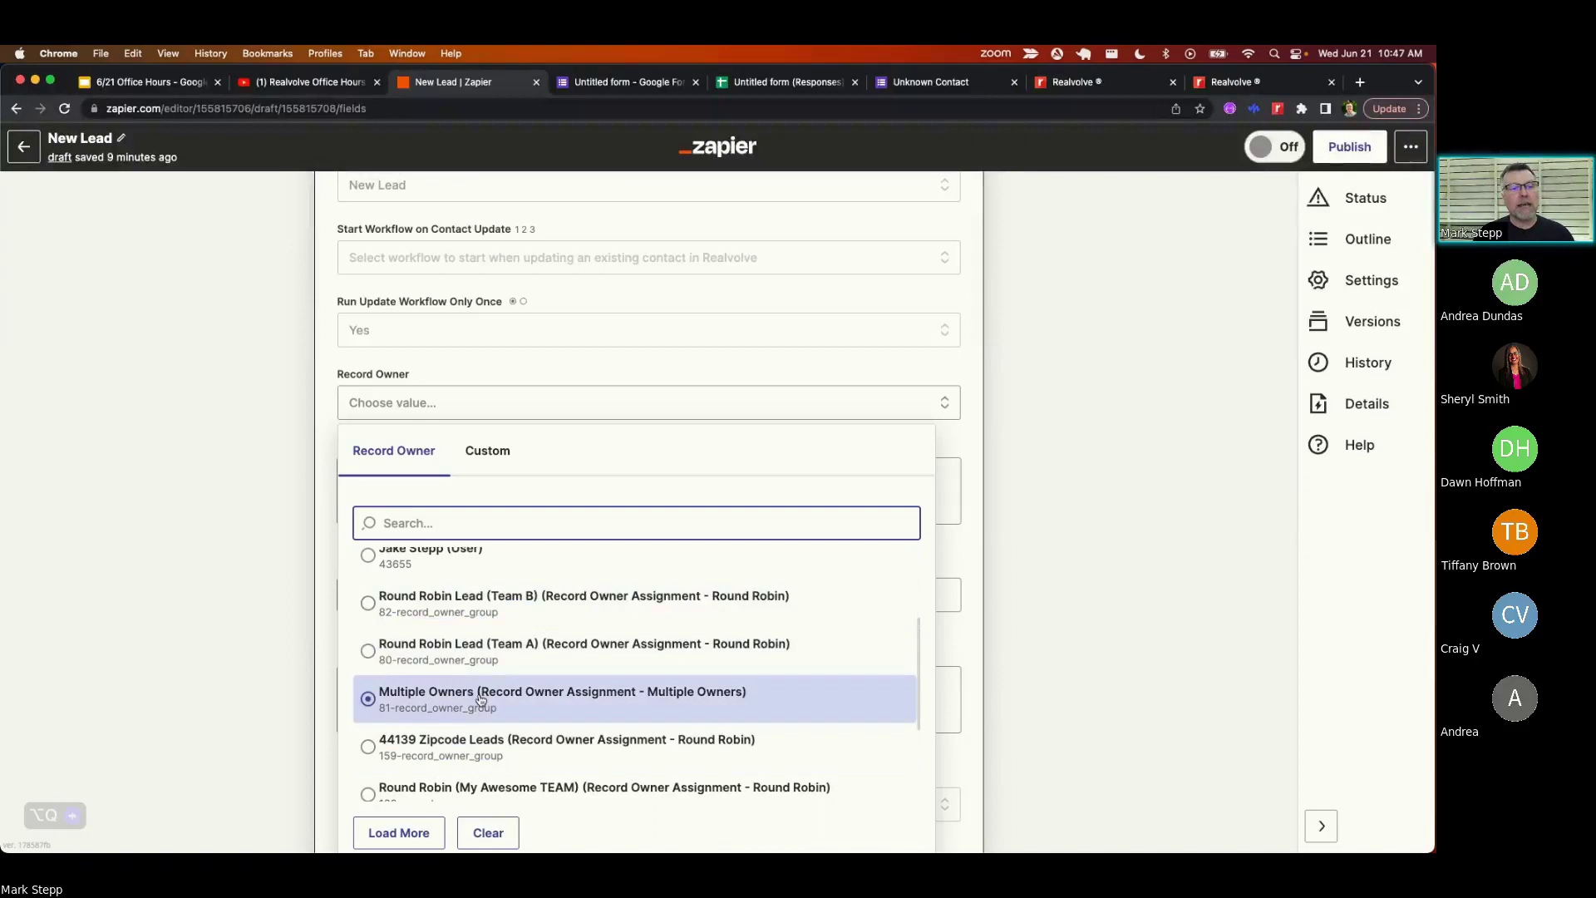
pyautogui.scroll(-4, 471, 699)
pyautogui.click(481, 774)
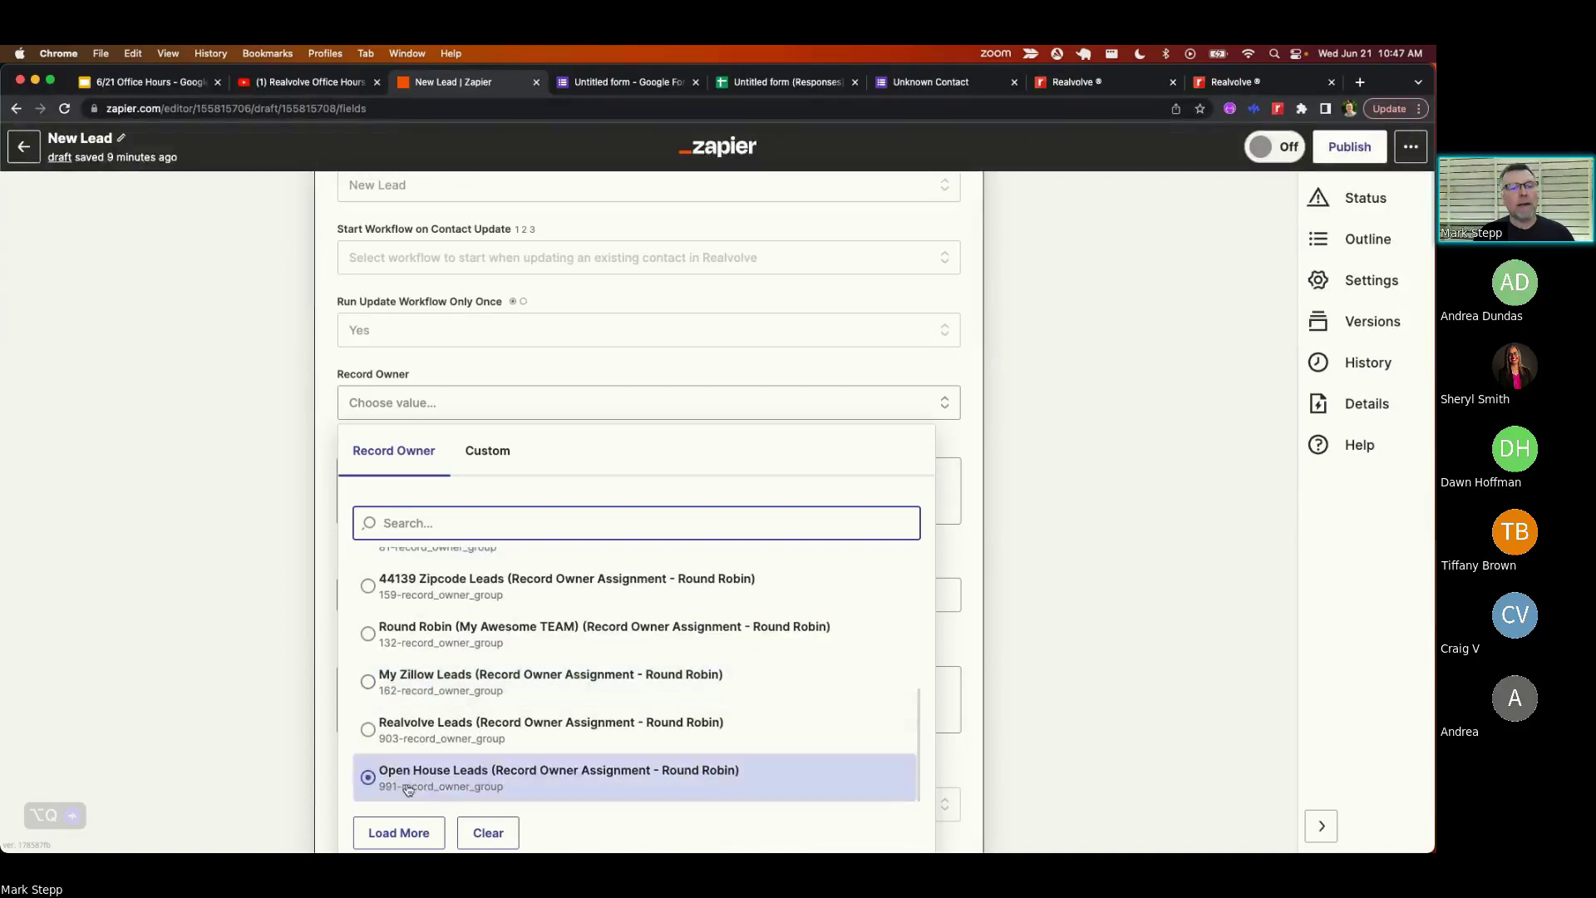
pyautogui.click(449, 781)
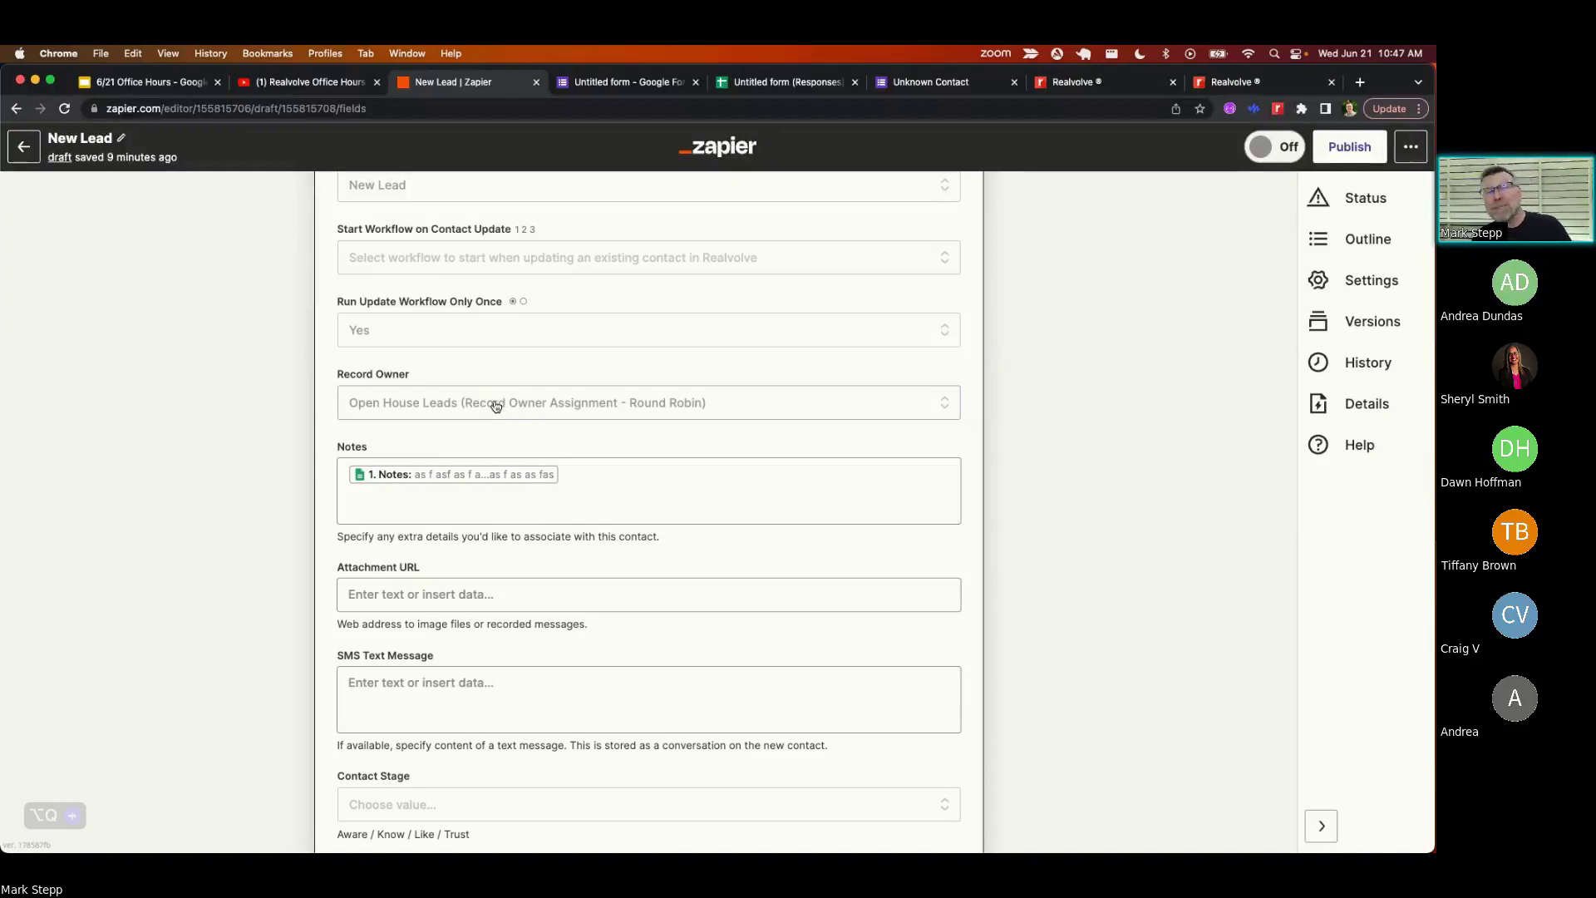
pyautogui.scroll(15, 464, 365)
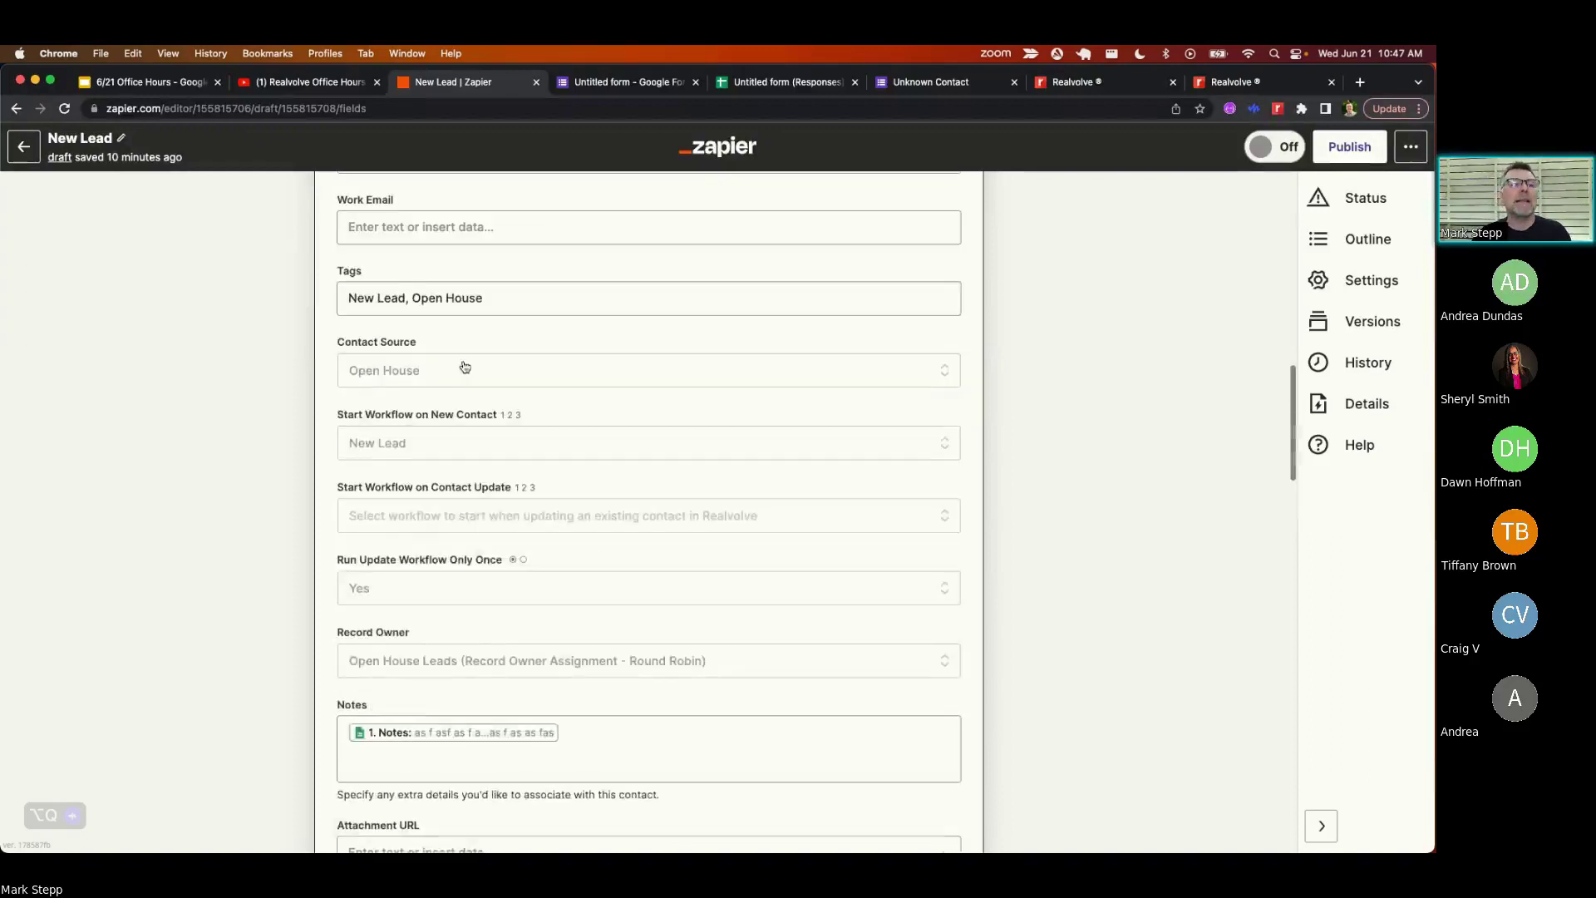
pyautogui.scroll(5, 518, 195)
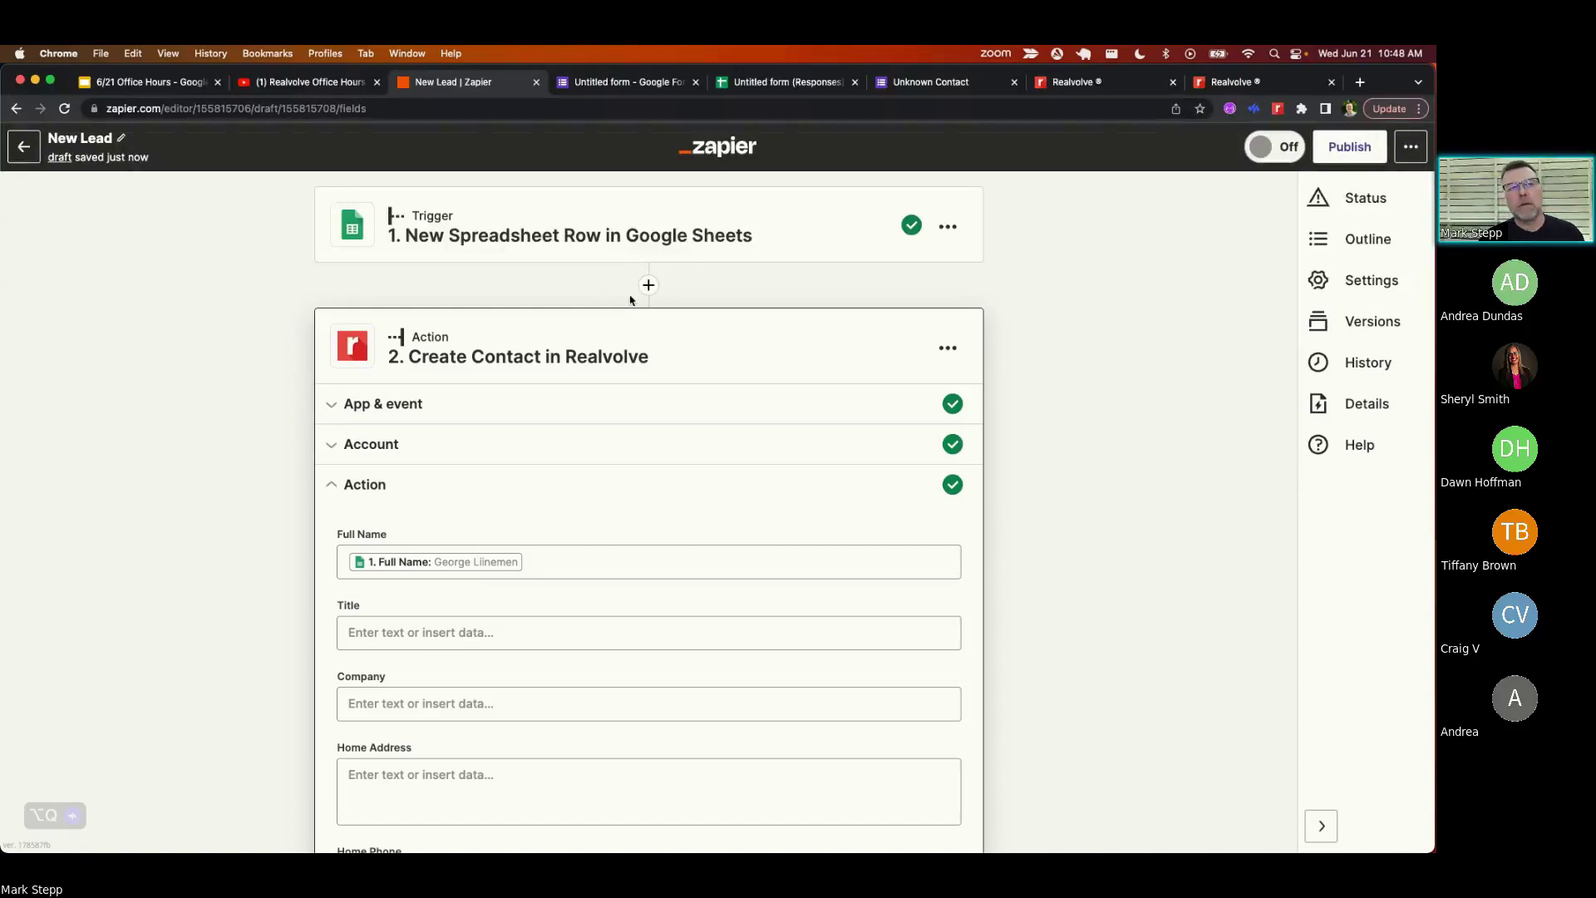
pyautogui.scroll(-5, 562, 428)
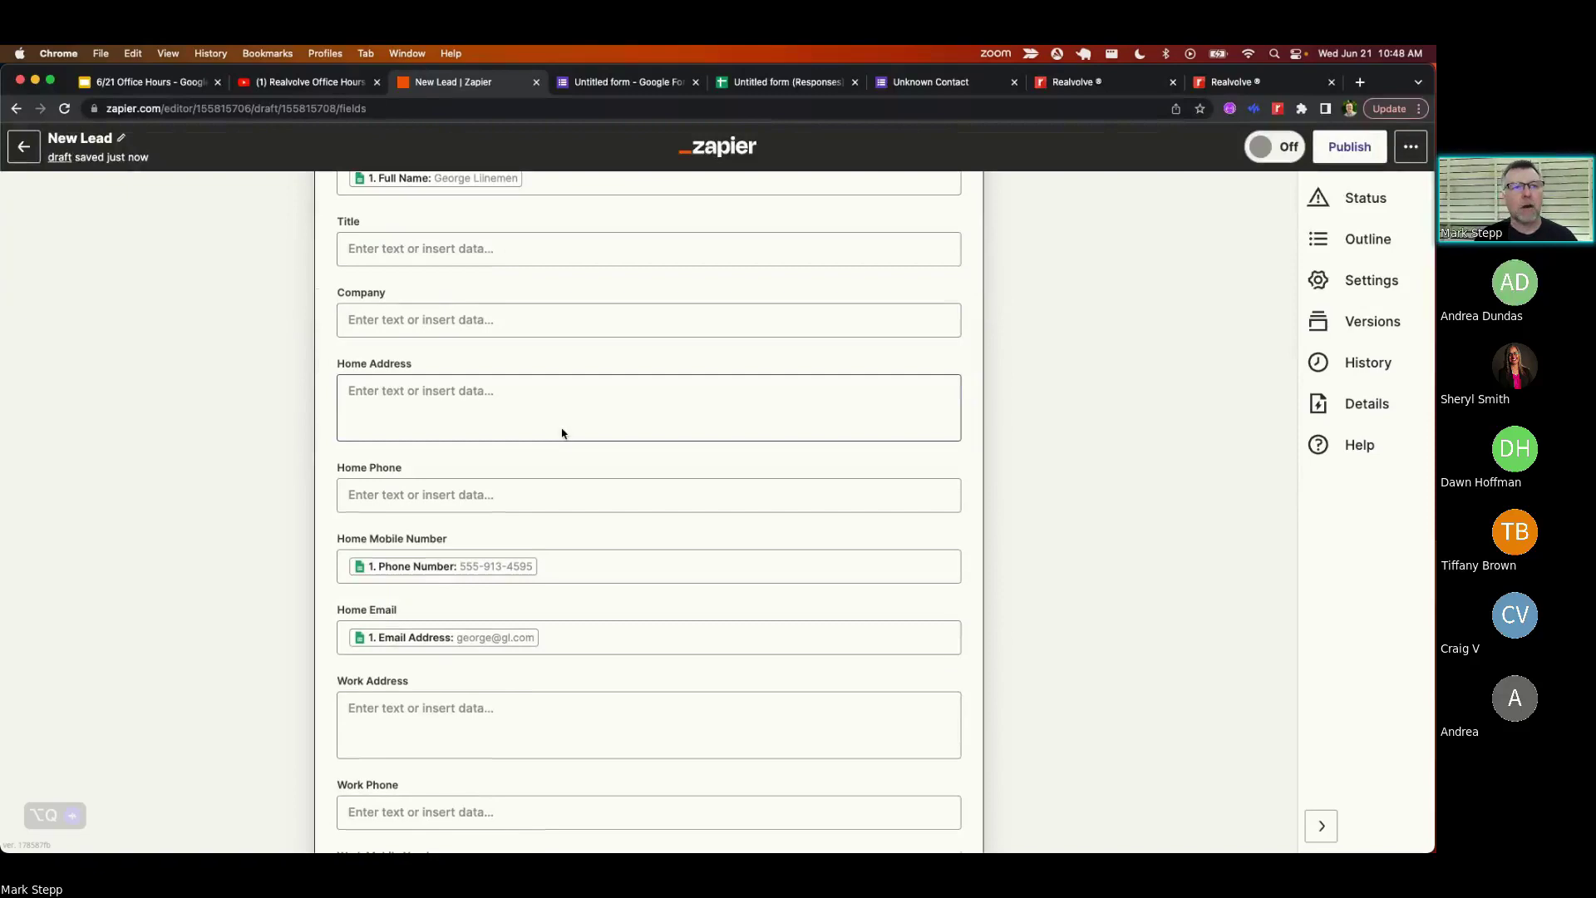
pyautogui.scroll(-9, 533, 430)
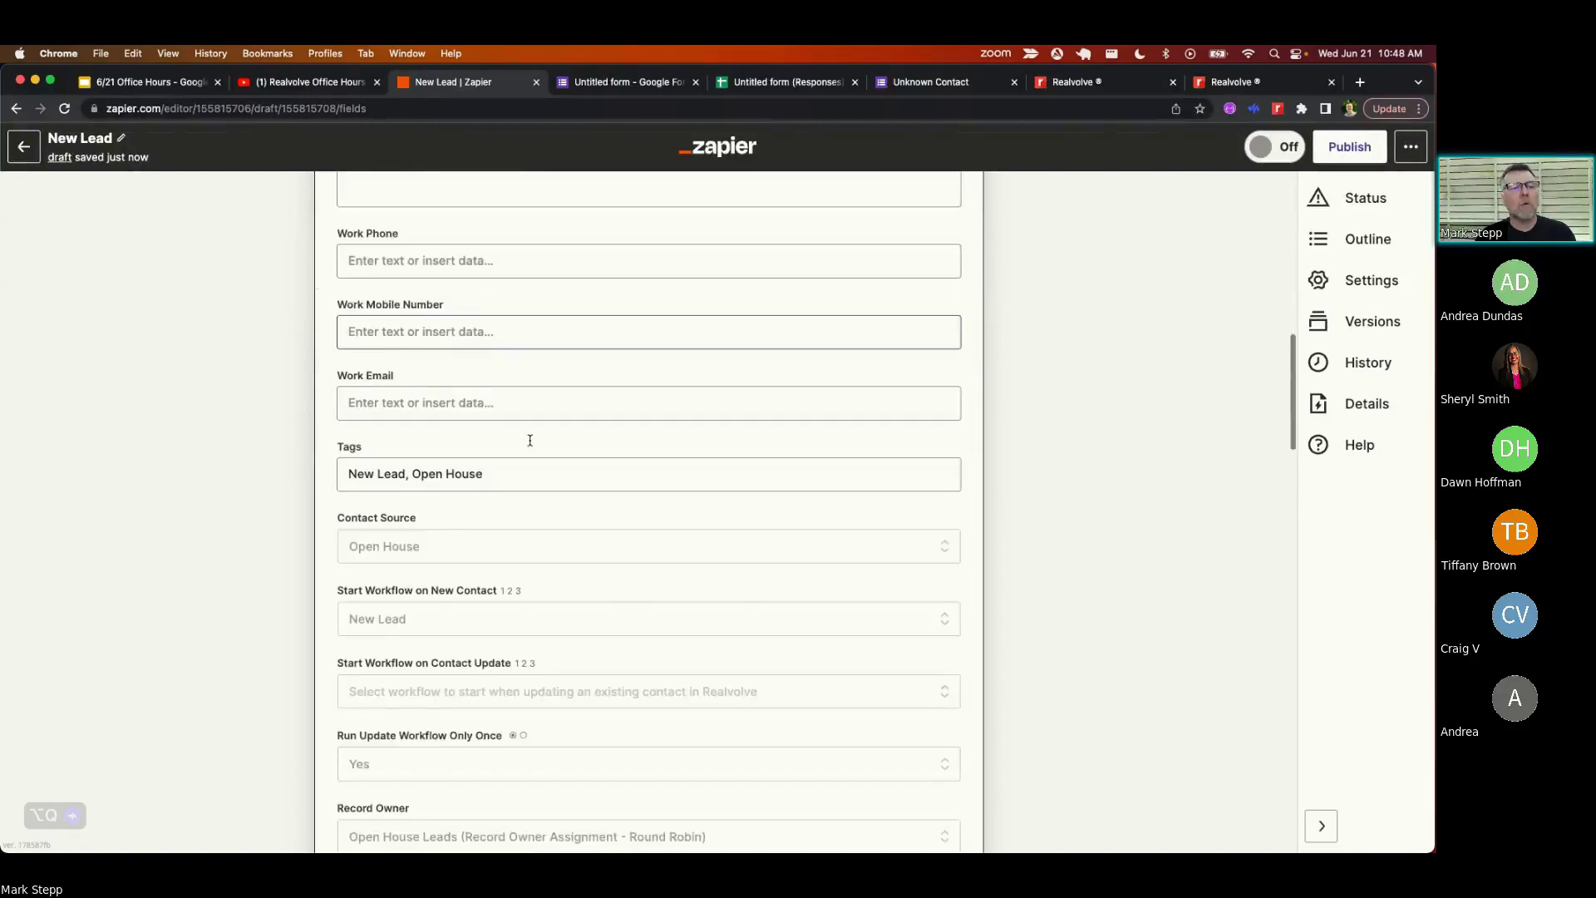
pyautogui.scroll(-7, 531, 447)
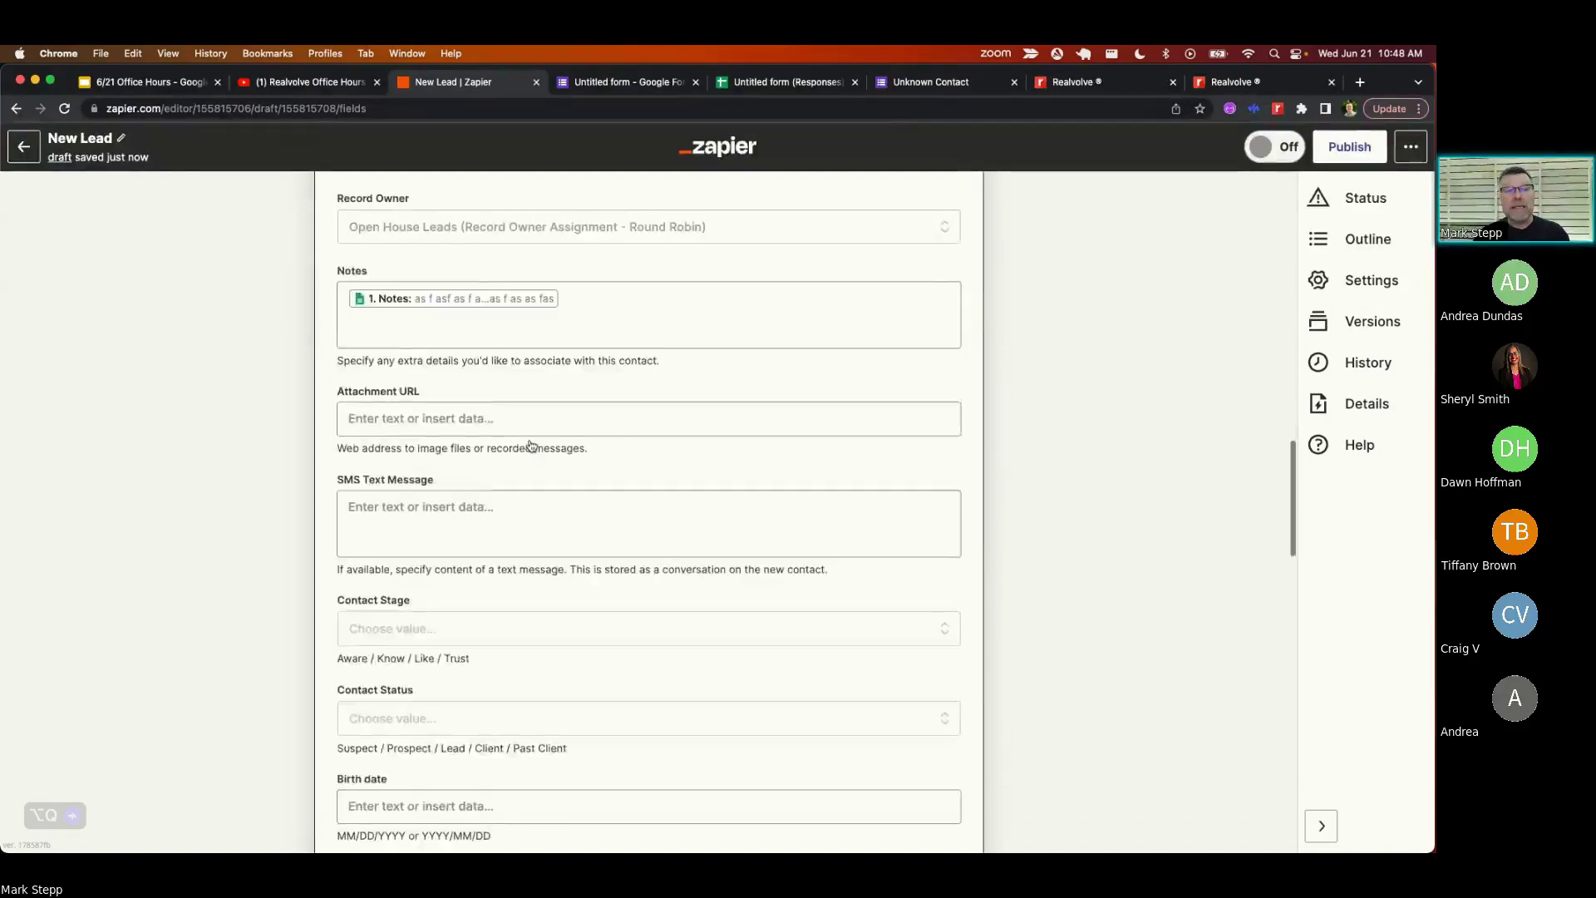
pyautogui.scroll(-12, 529, 445)
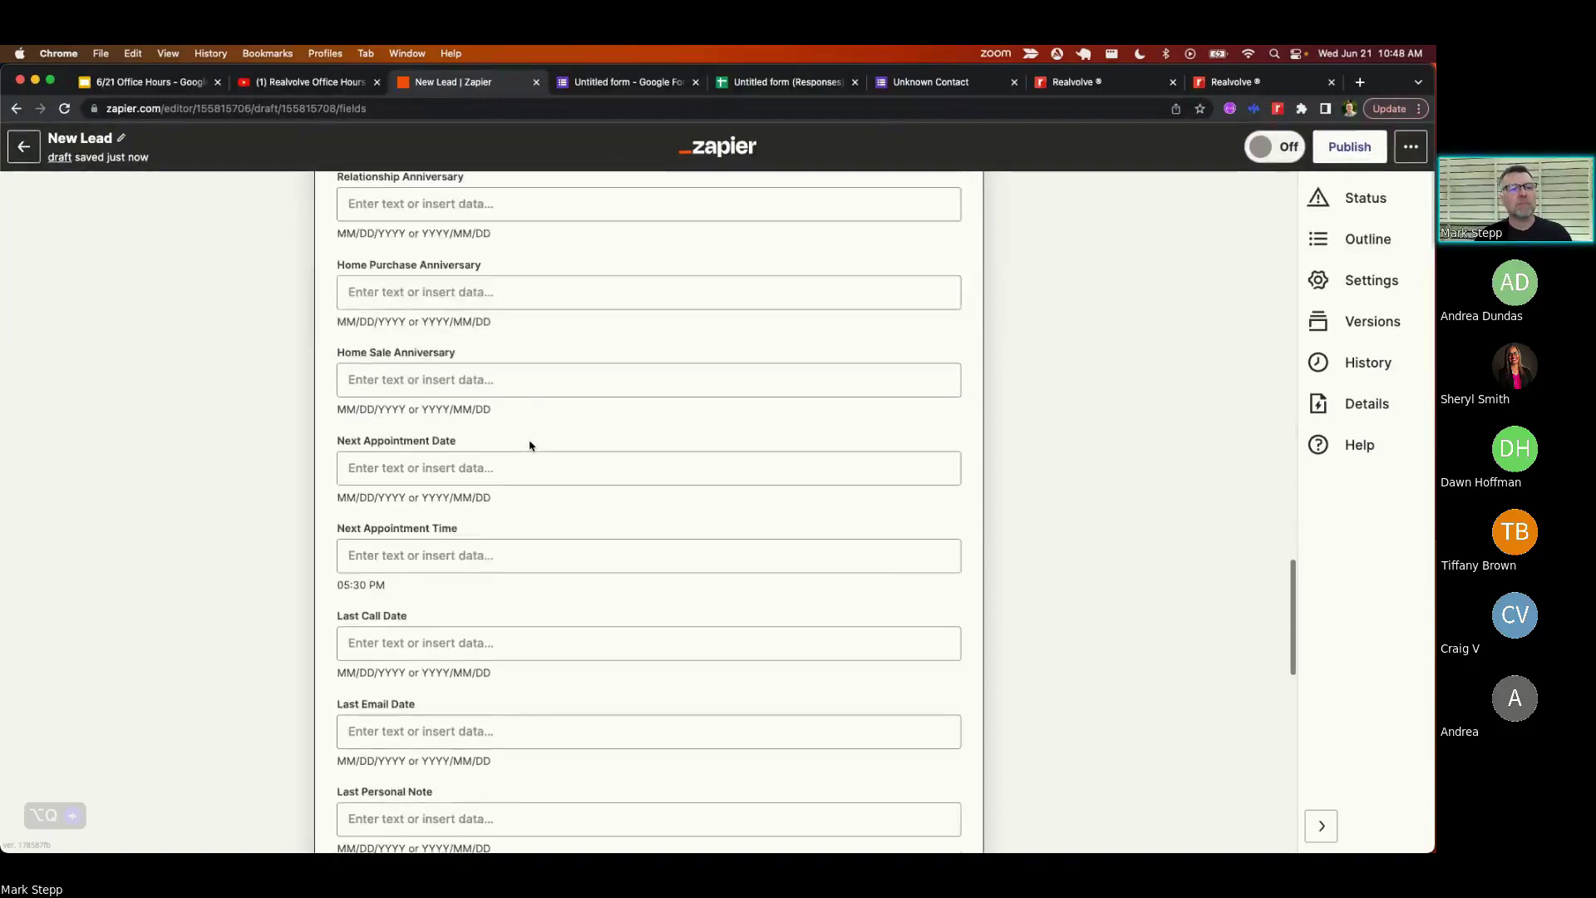
pyautogui.scroll(-2, 529, 441)
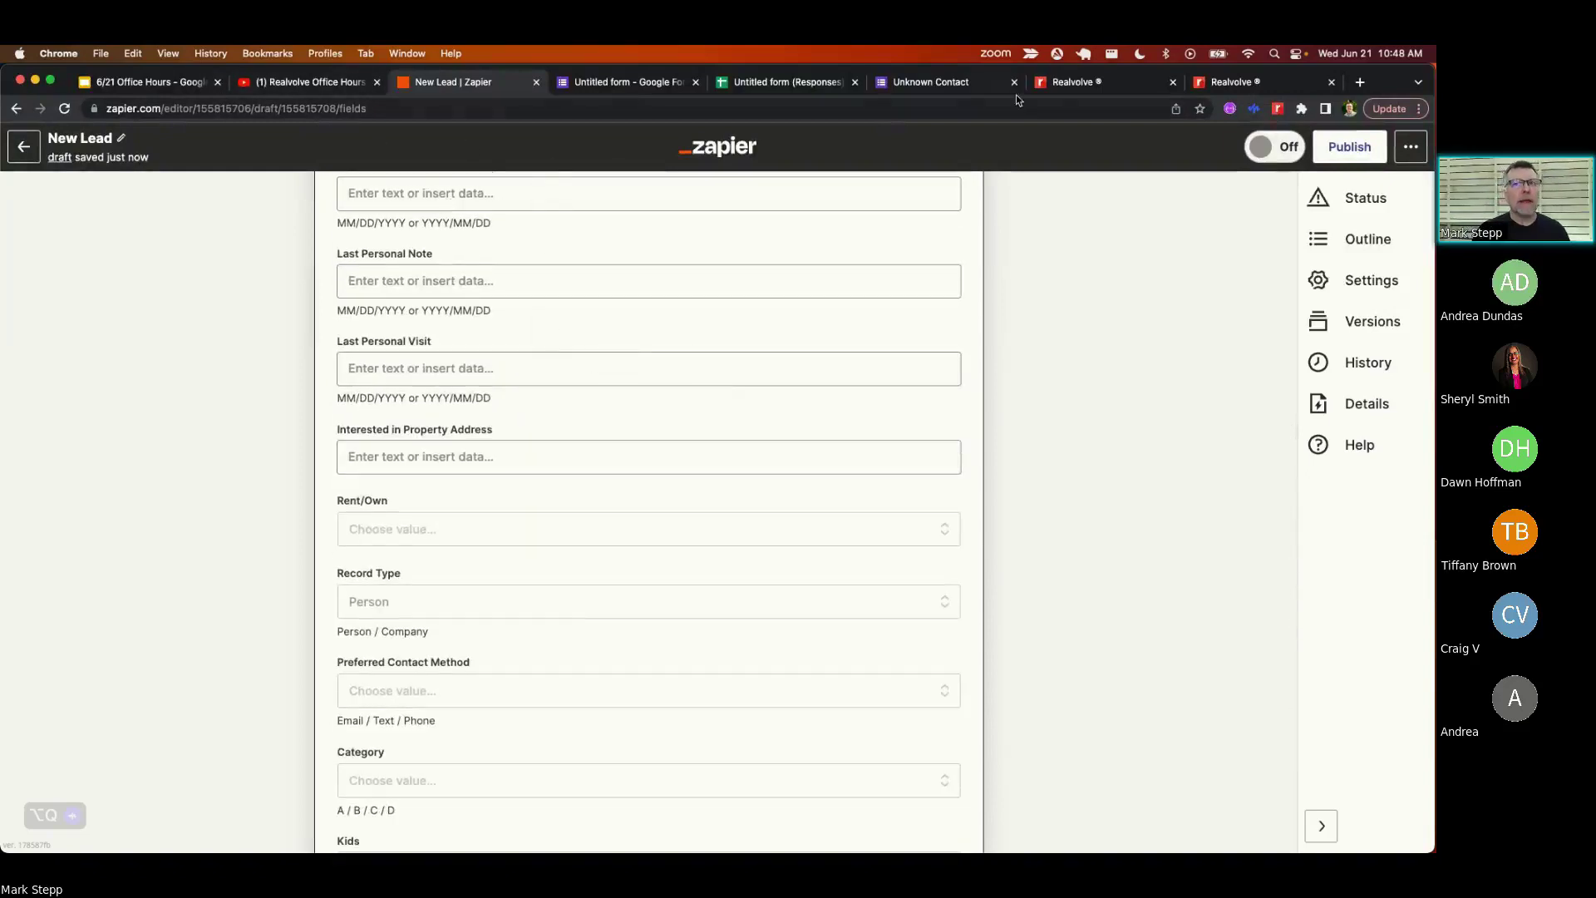
# - Review the round-robin owner groups, then view Realvolve's dashboard contacts list before returning to the zap
pyautogui.click(1090, 88)
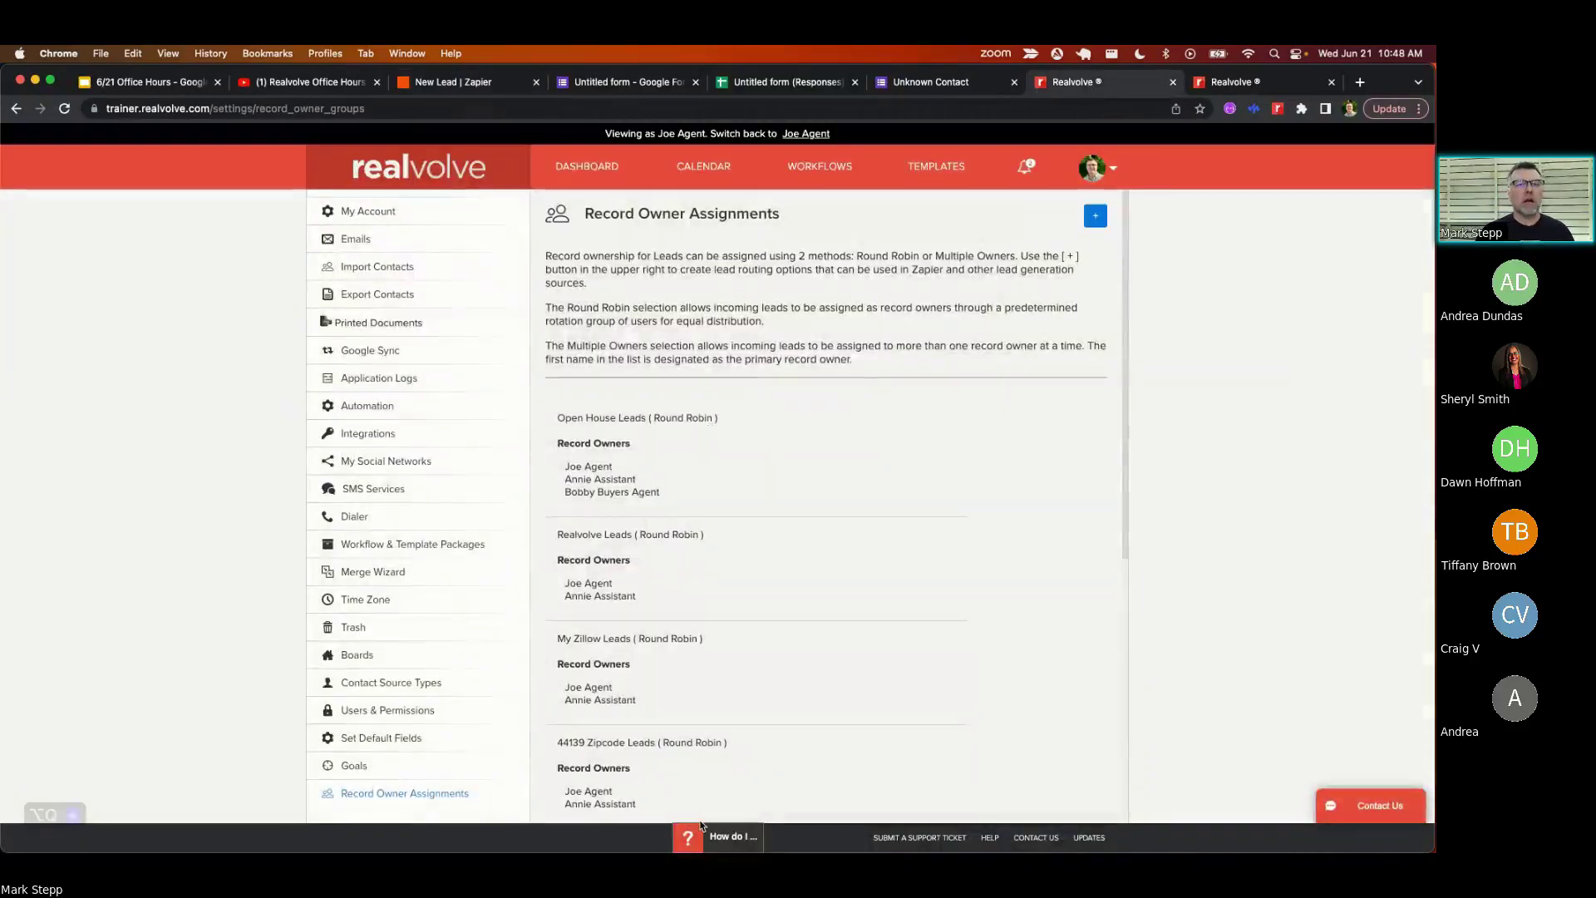
pyautogui.click(827, 169)
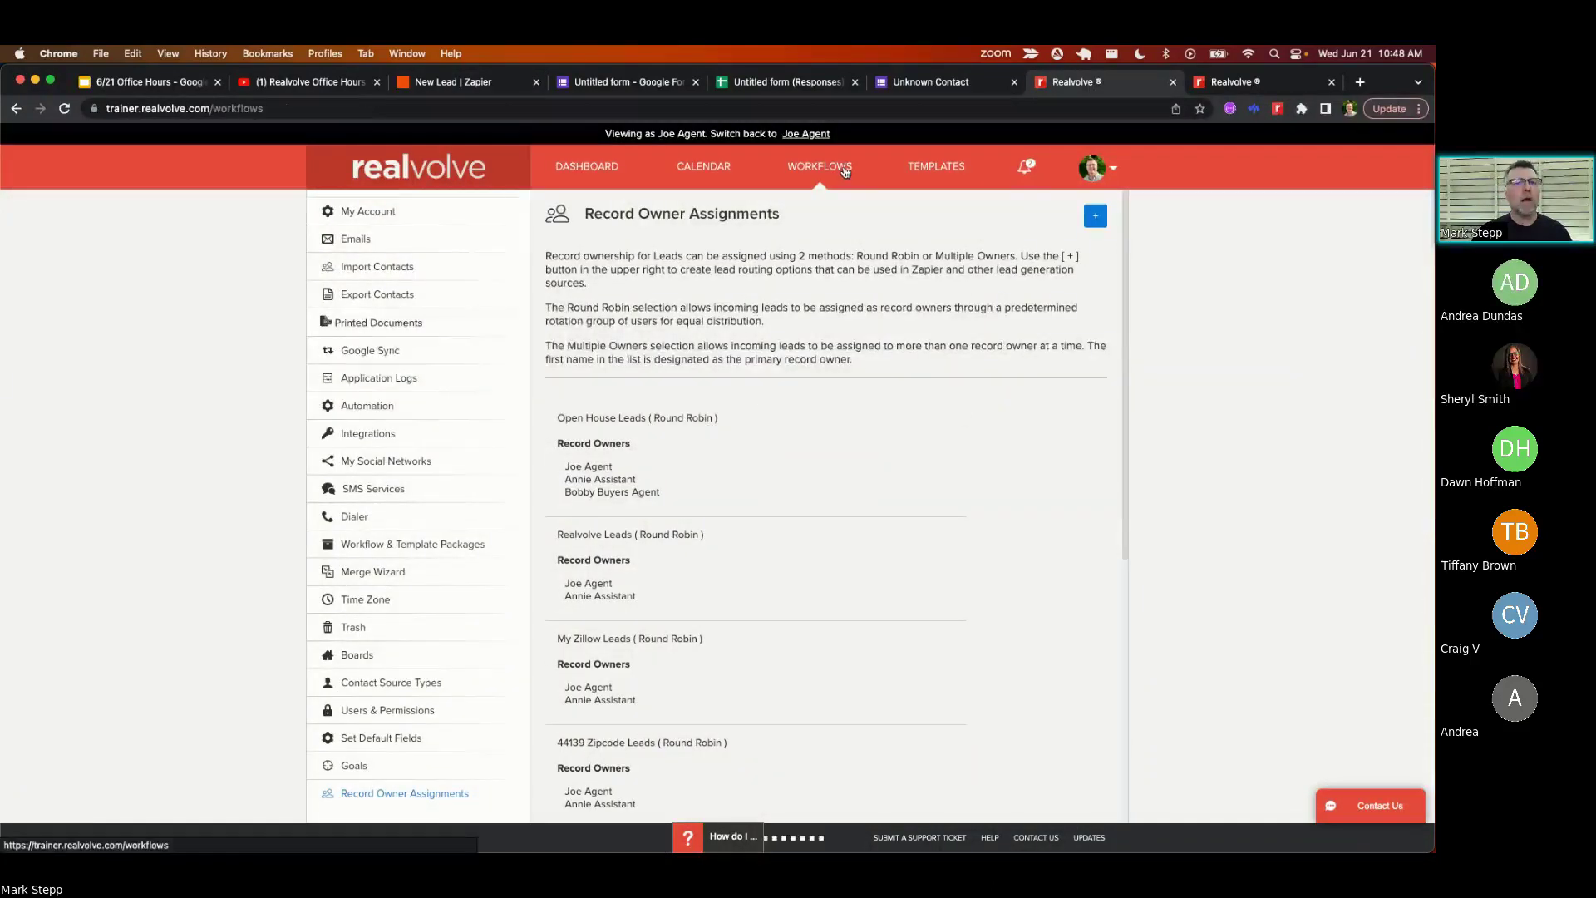
pyautogui.click(586, 184)
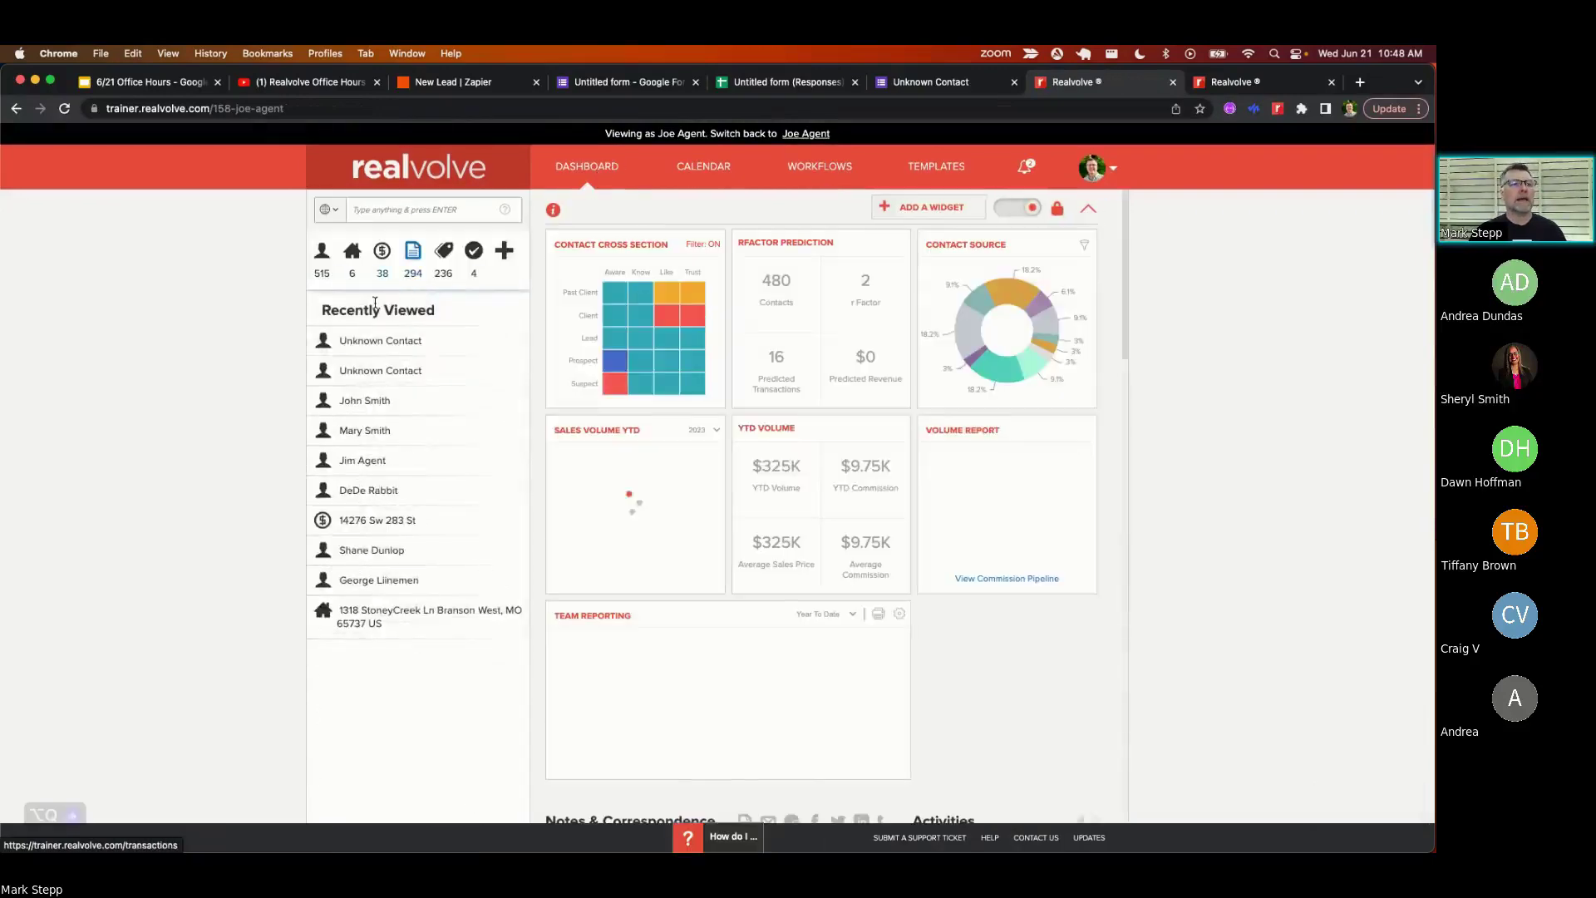
pyautogui.click(323, 256)
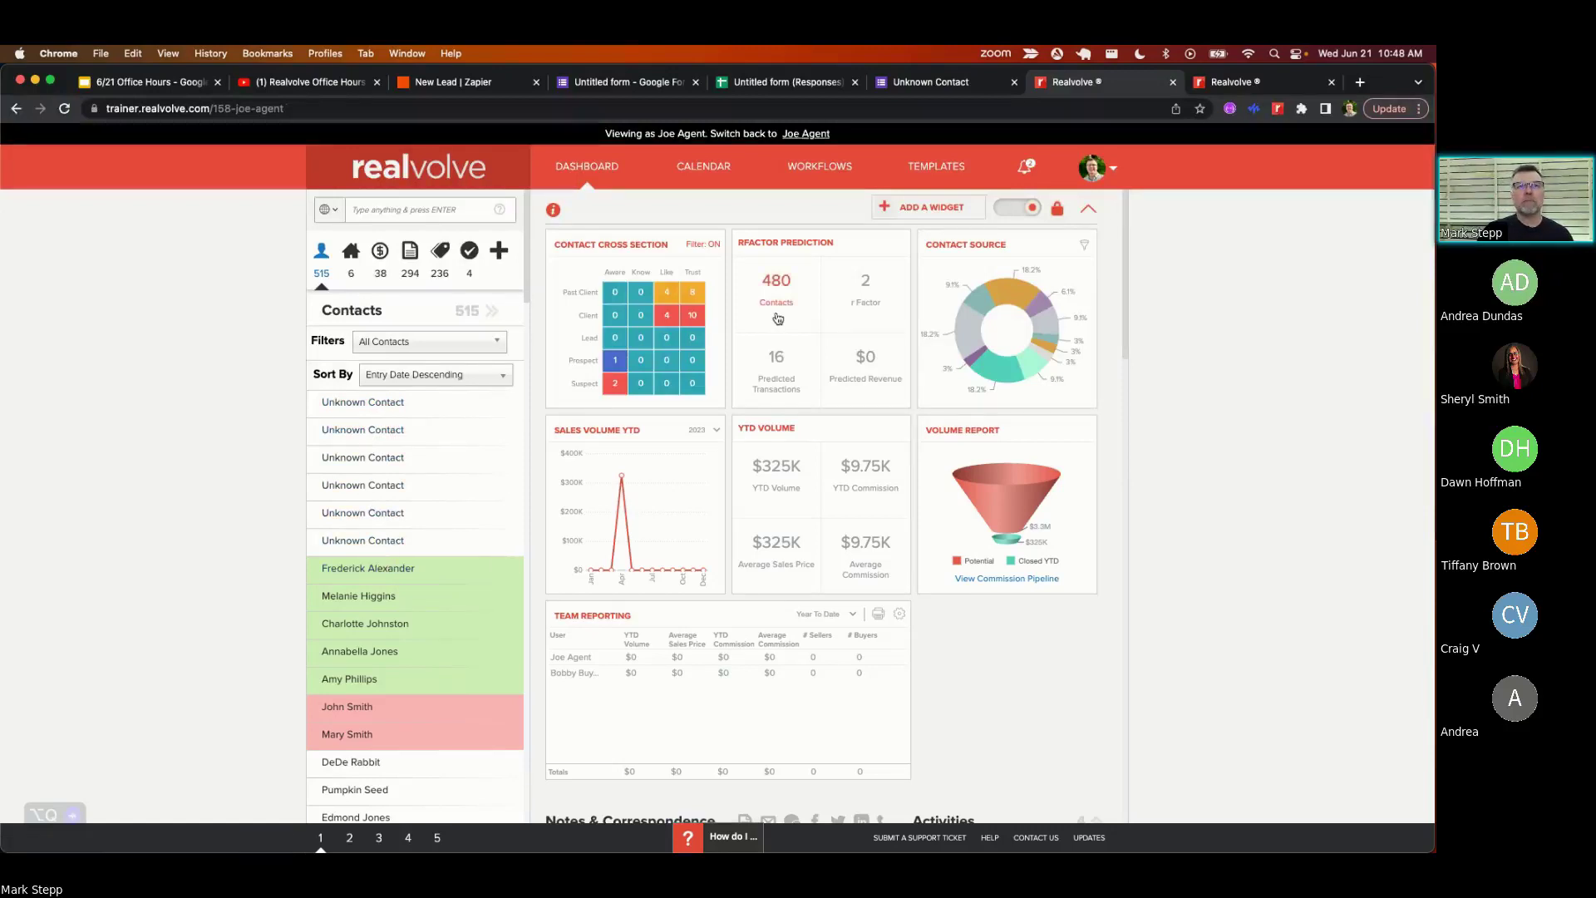
pyautogui.click(426, 84)
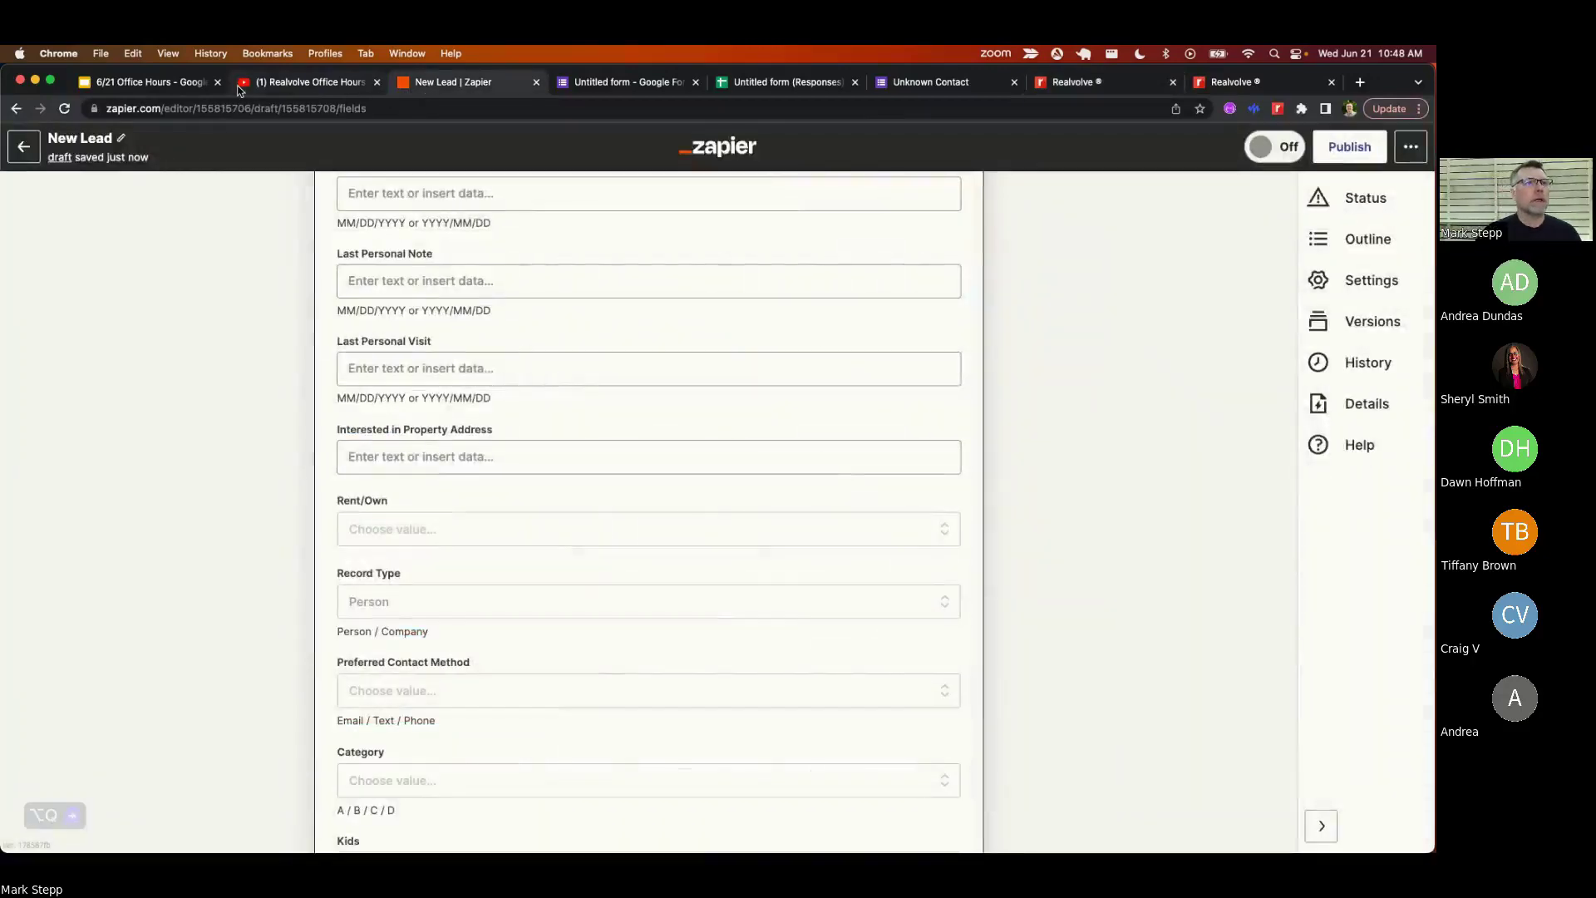
# - Show slide 9, Automation for Each Lead Source, in the 6/21 Office Hours deck
pyautogui.click(155, 83)
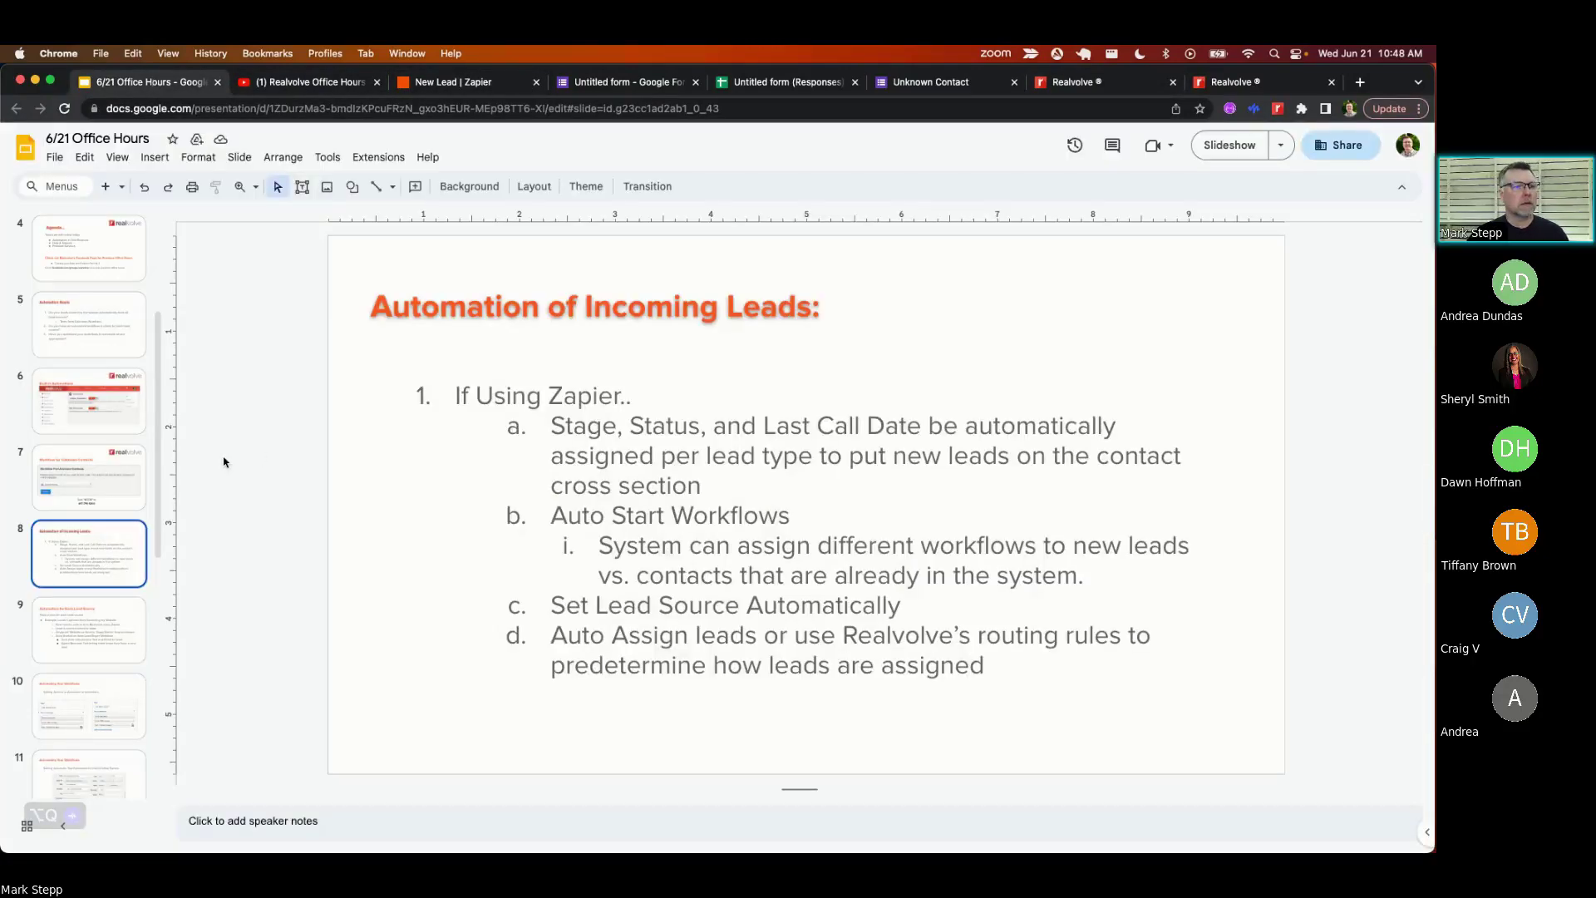
pyautogui.click(71, 642)
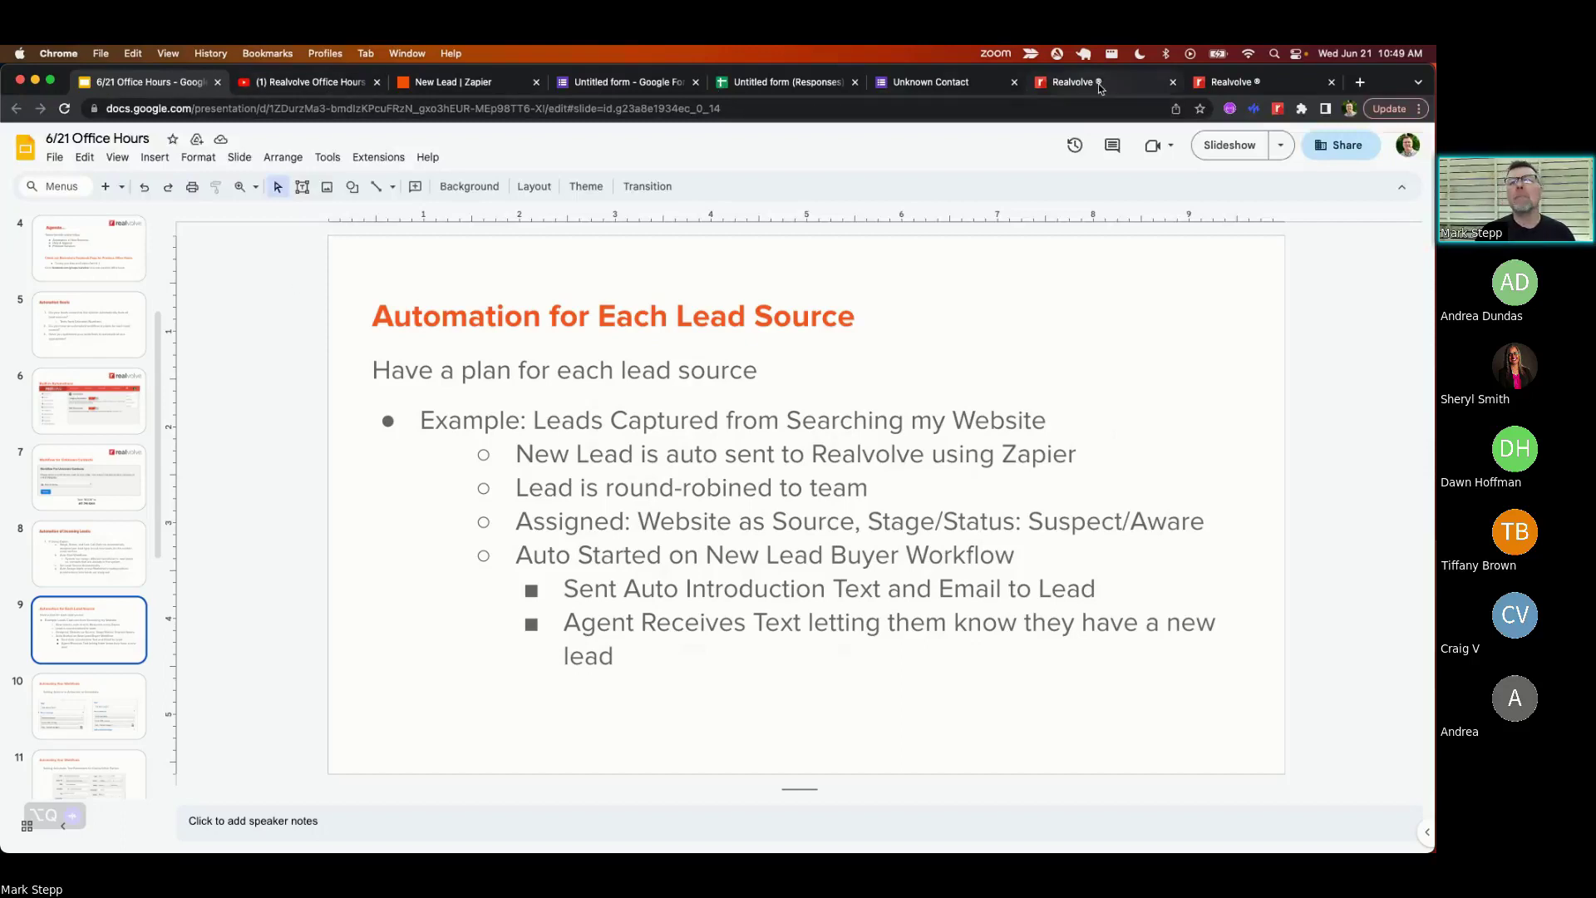
# - Search workflows for 'book' and edit Book Giveaway's Send Book Giveaway Link activity
pyautogui.click(1224, 85)
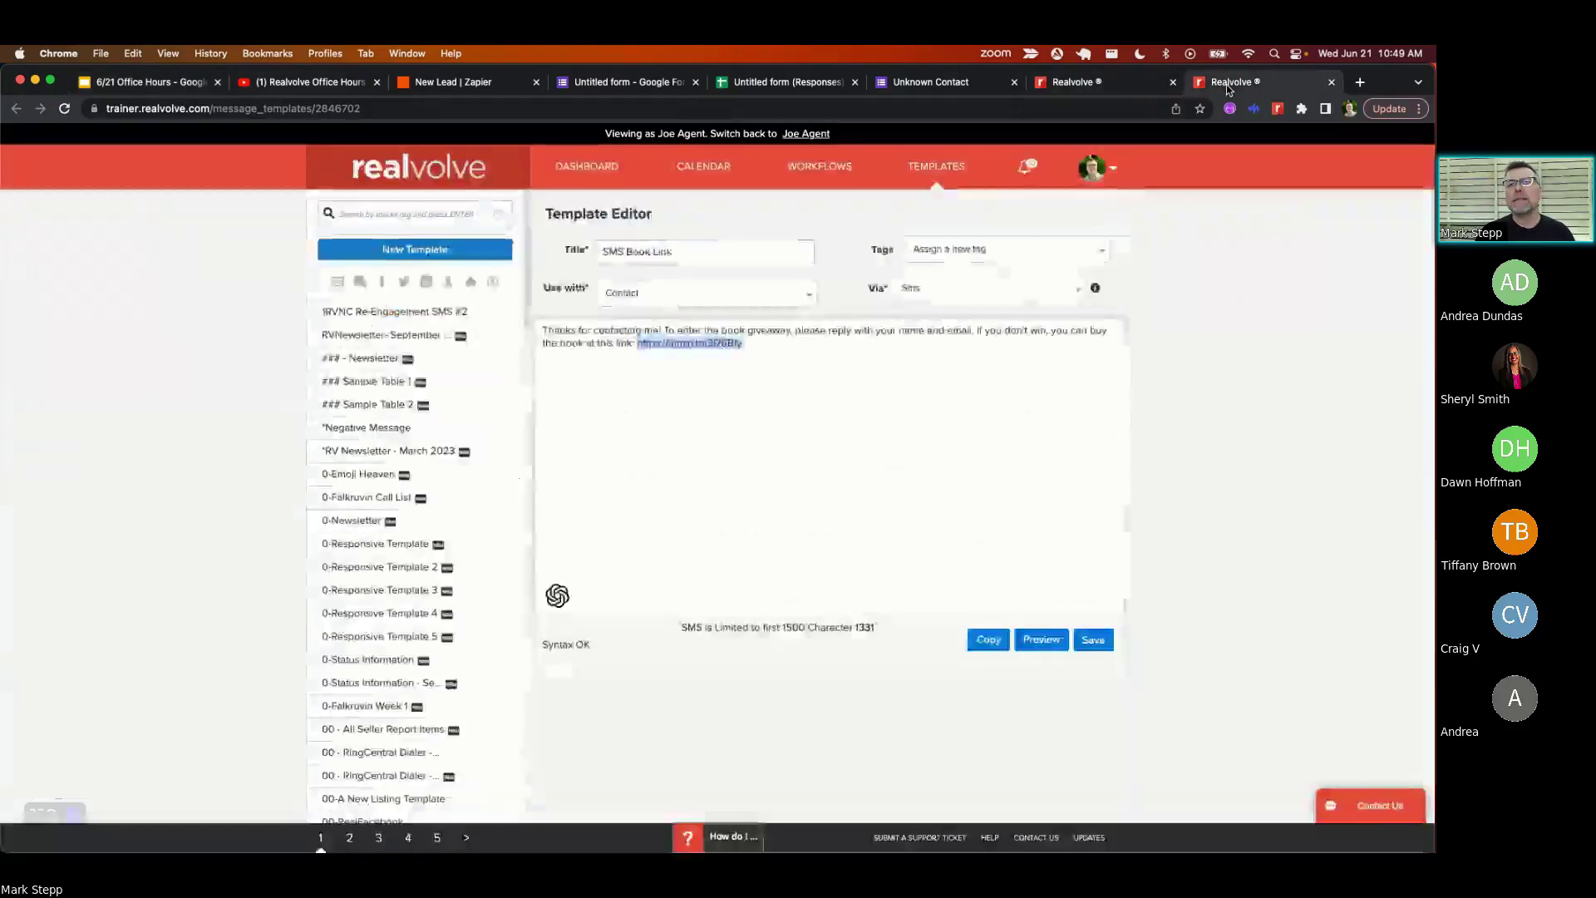
pyautogui.click(1115, 85)
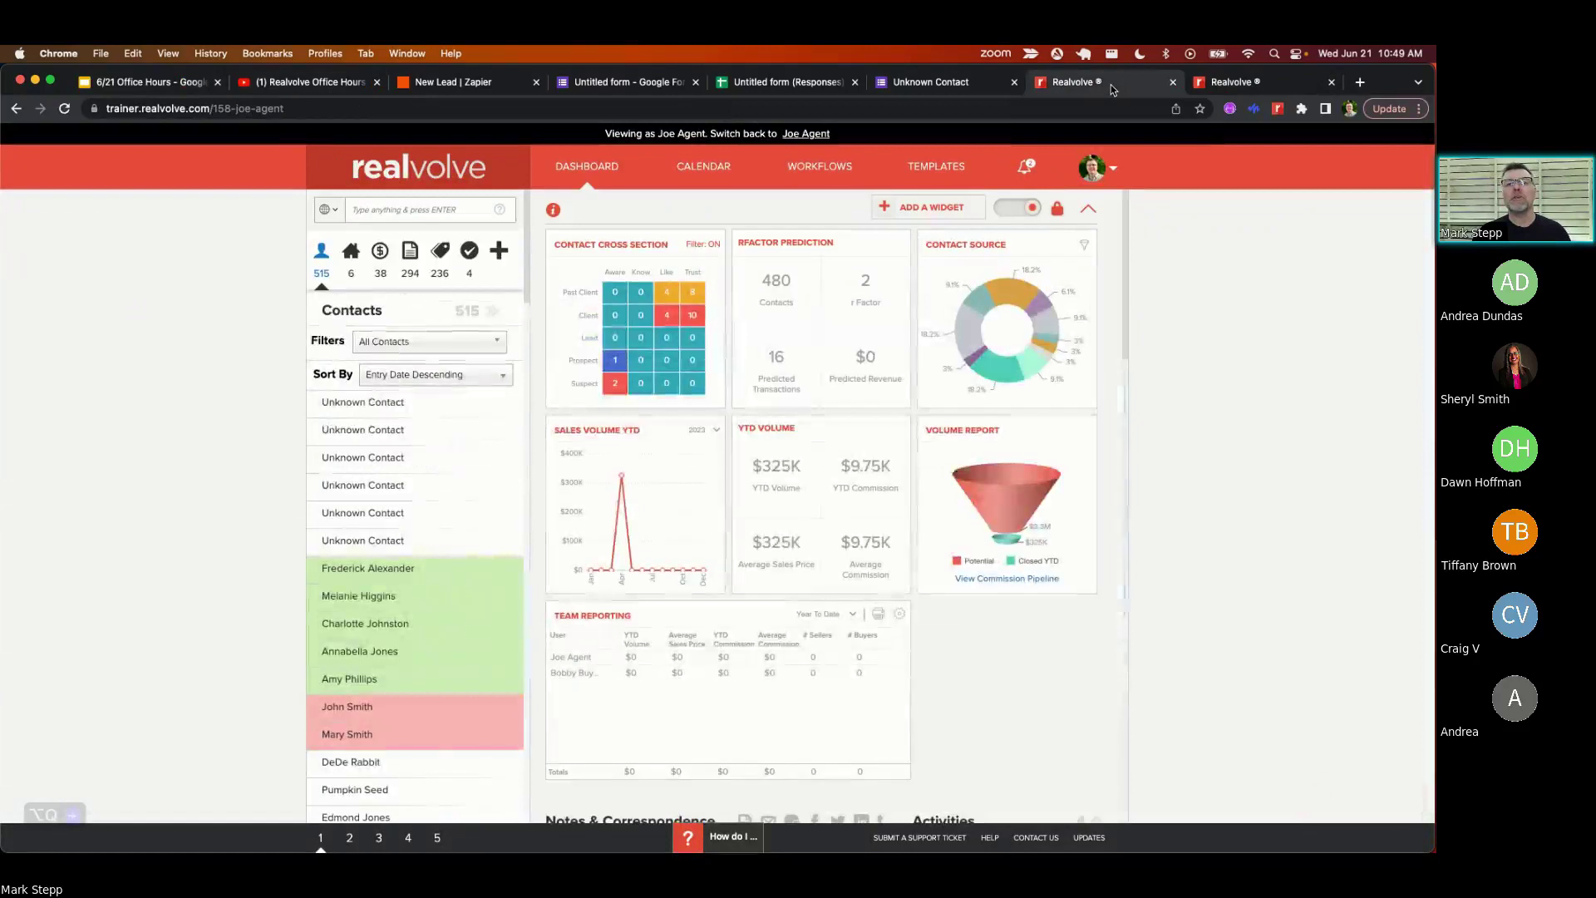
pyautogui.click(829, 170)
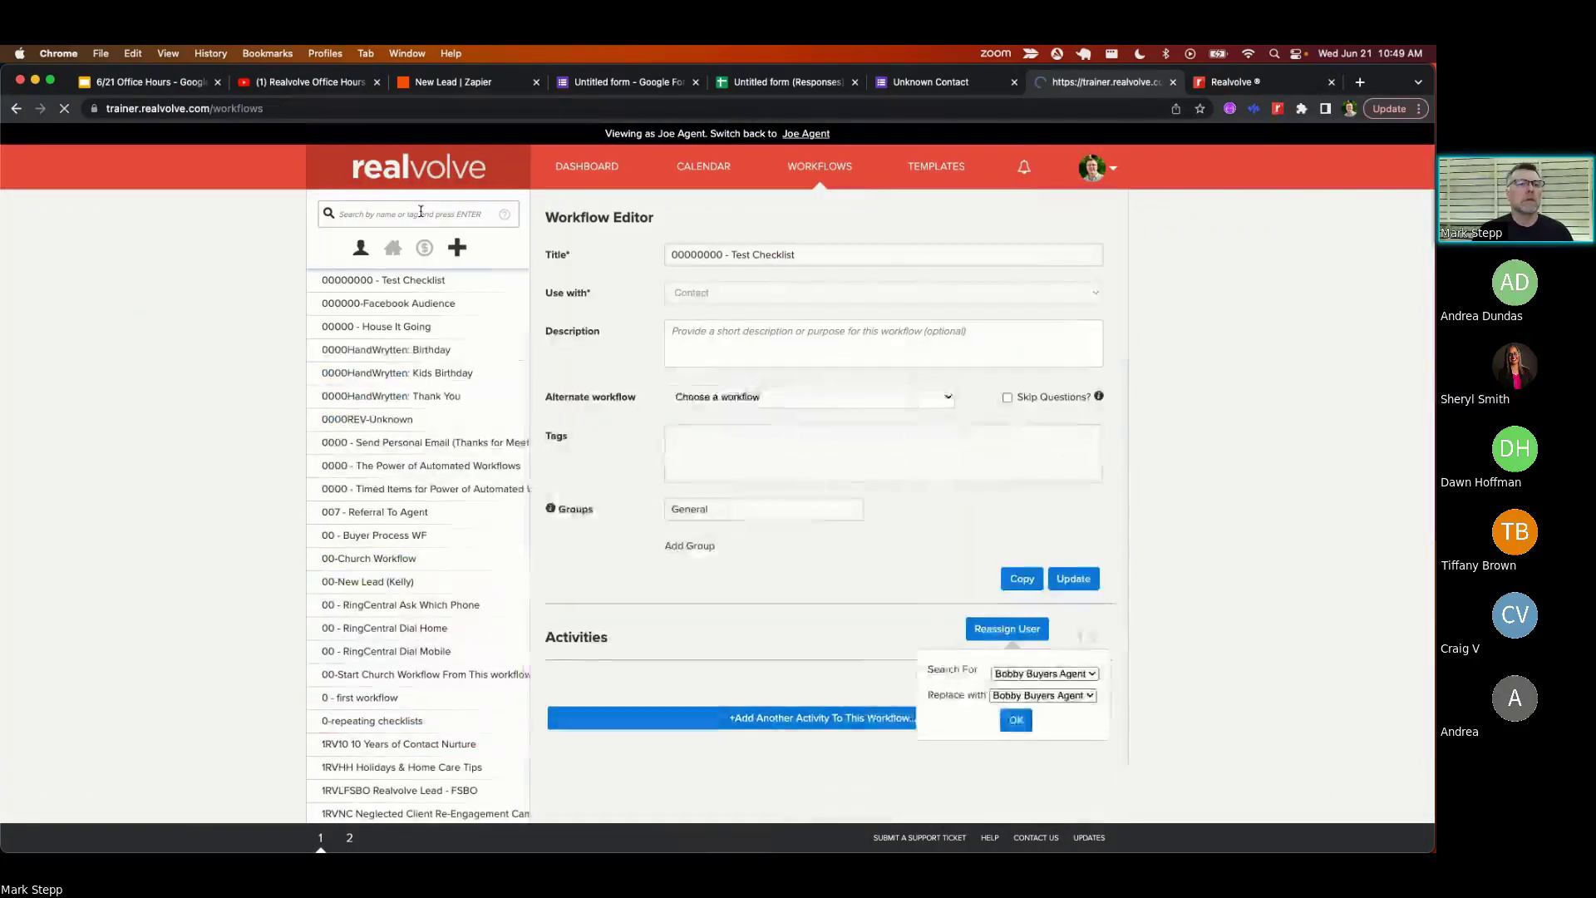
pyautogui.click(423, 208)
pyautogui.write('bo')
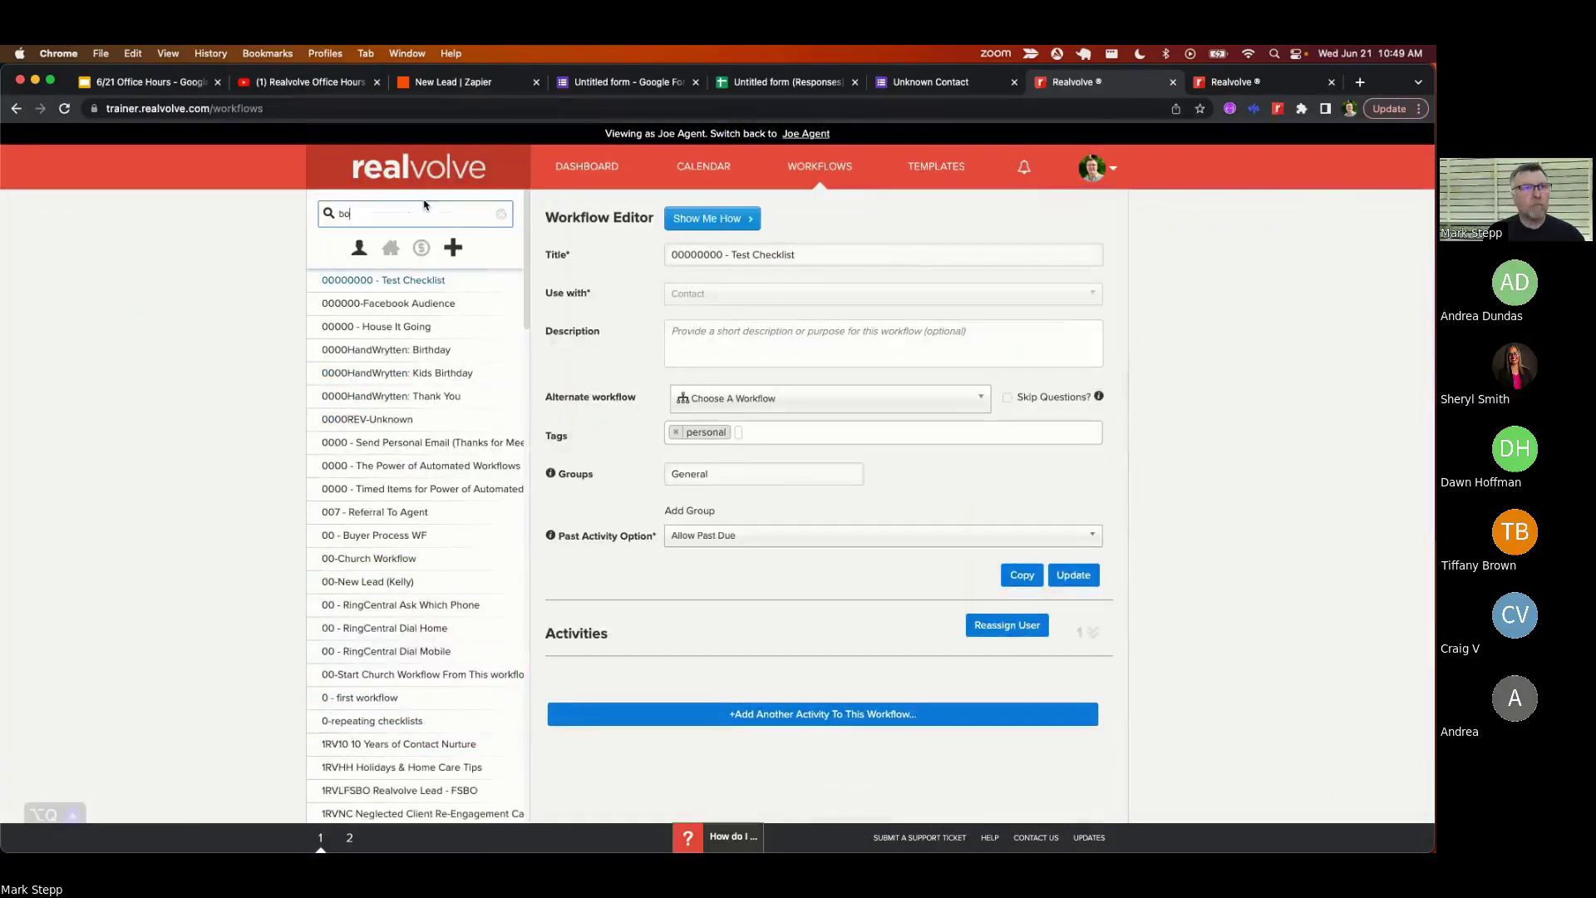
pyautogui.write('ok')
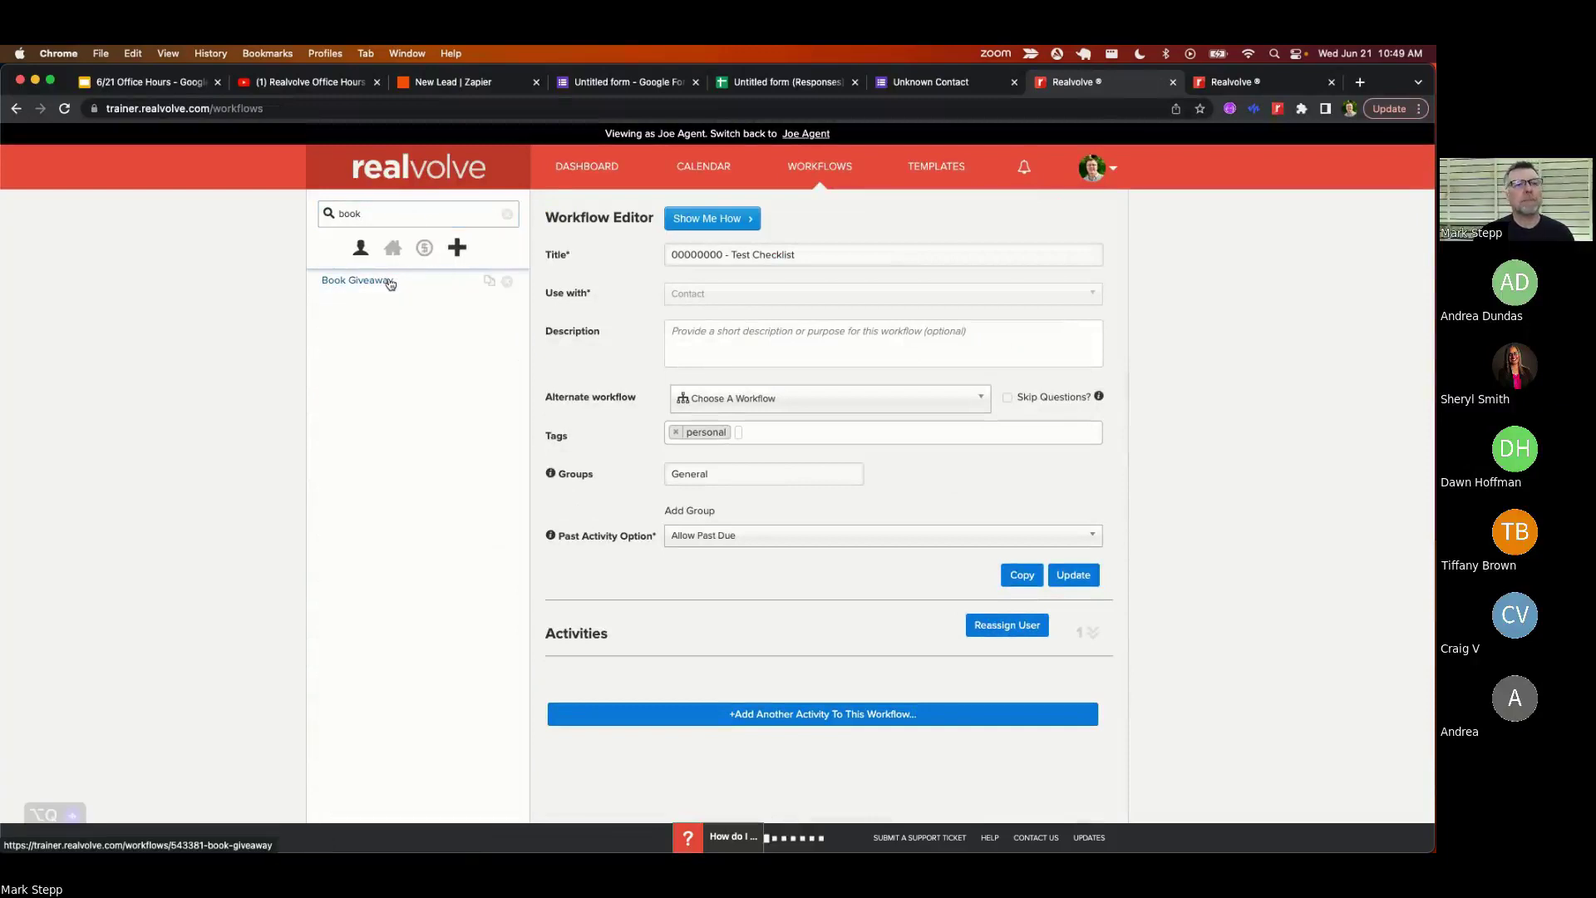
pyautogui.click(391, 283)
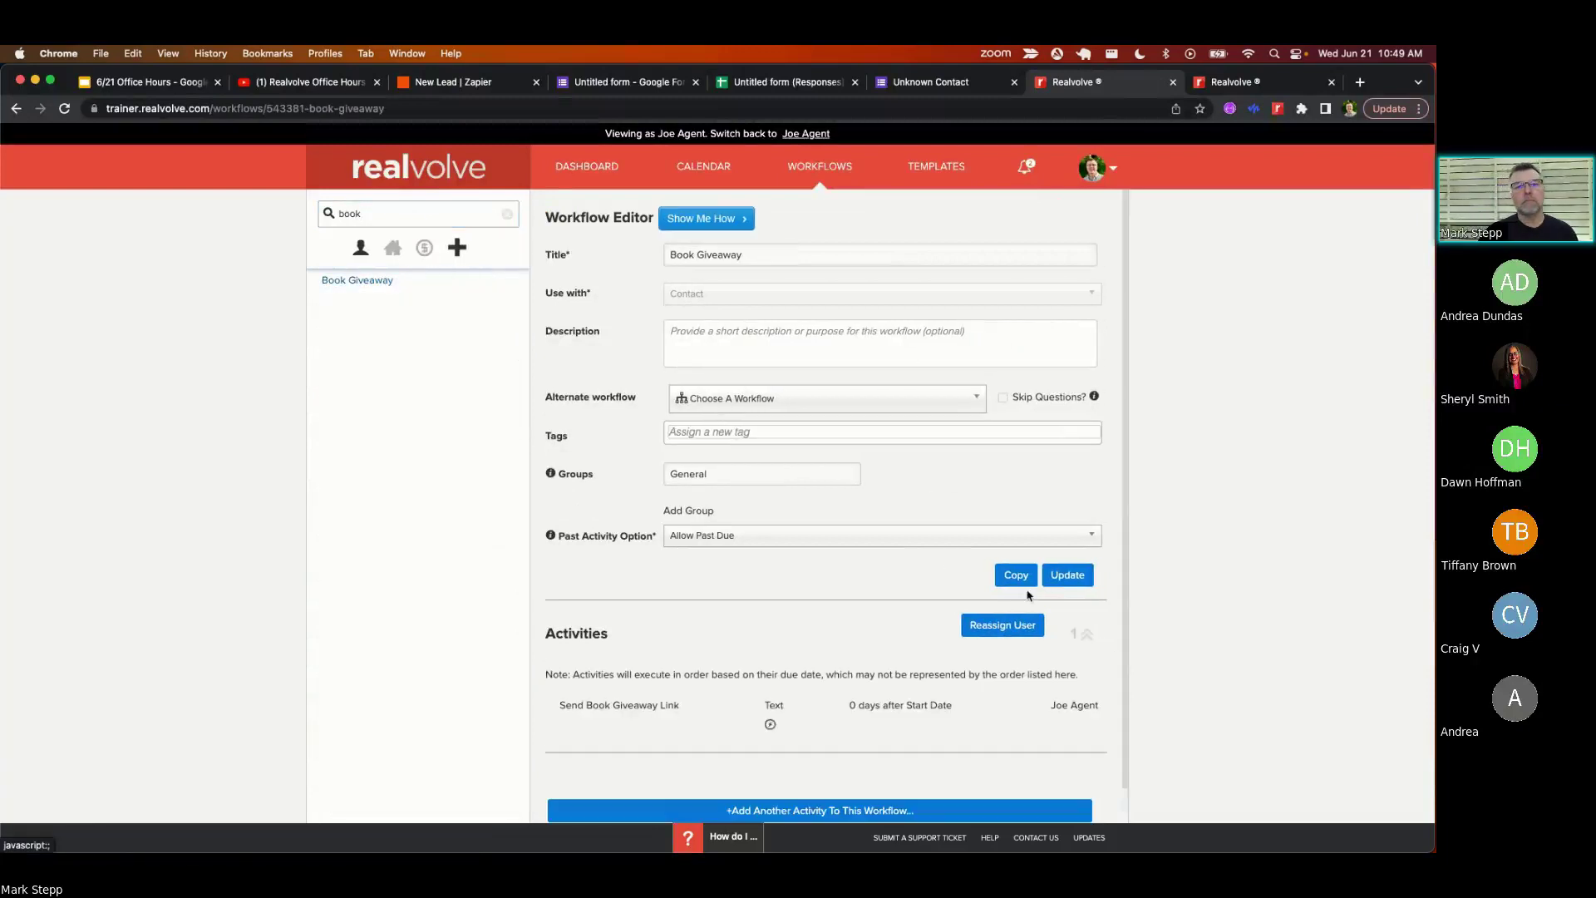
pyautogui.scroll(-1, 1028, 596)
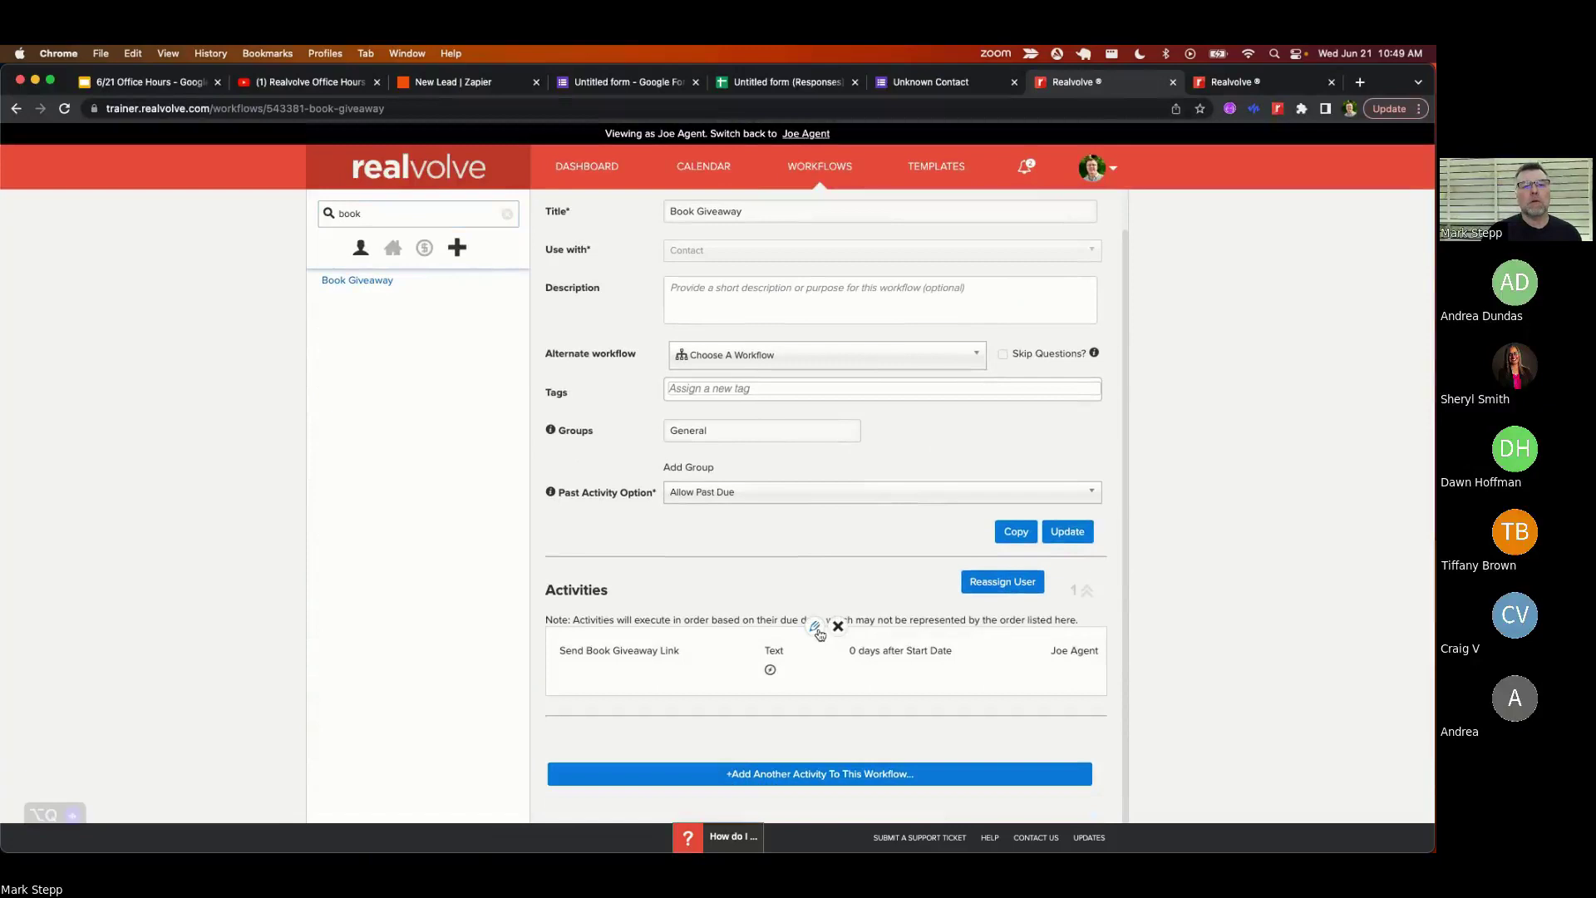
pyautogui.click(815, 628)
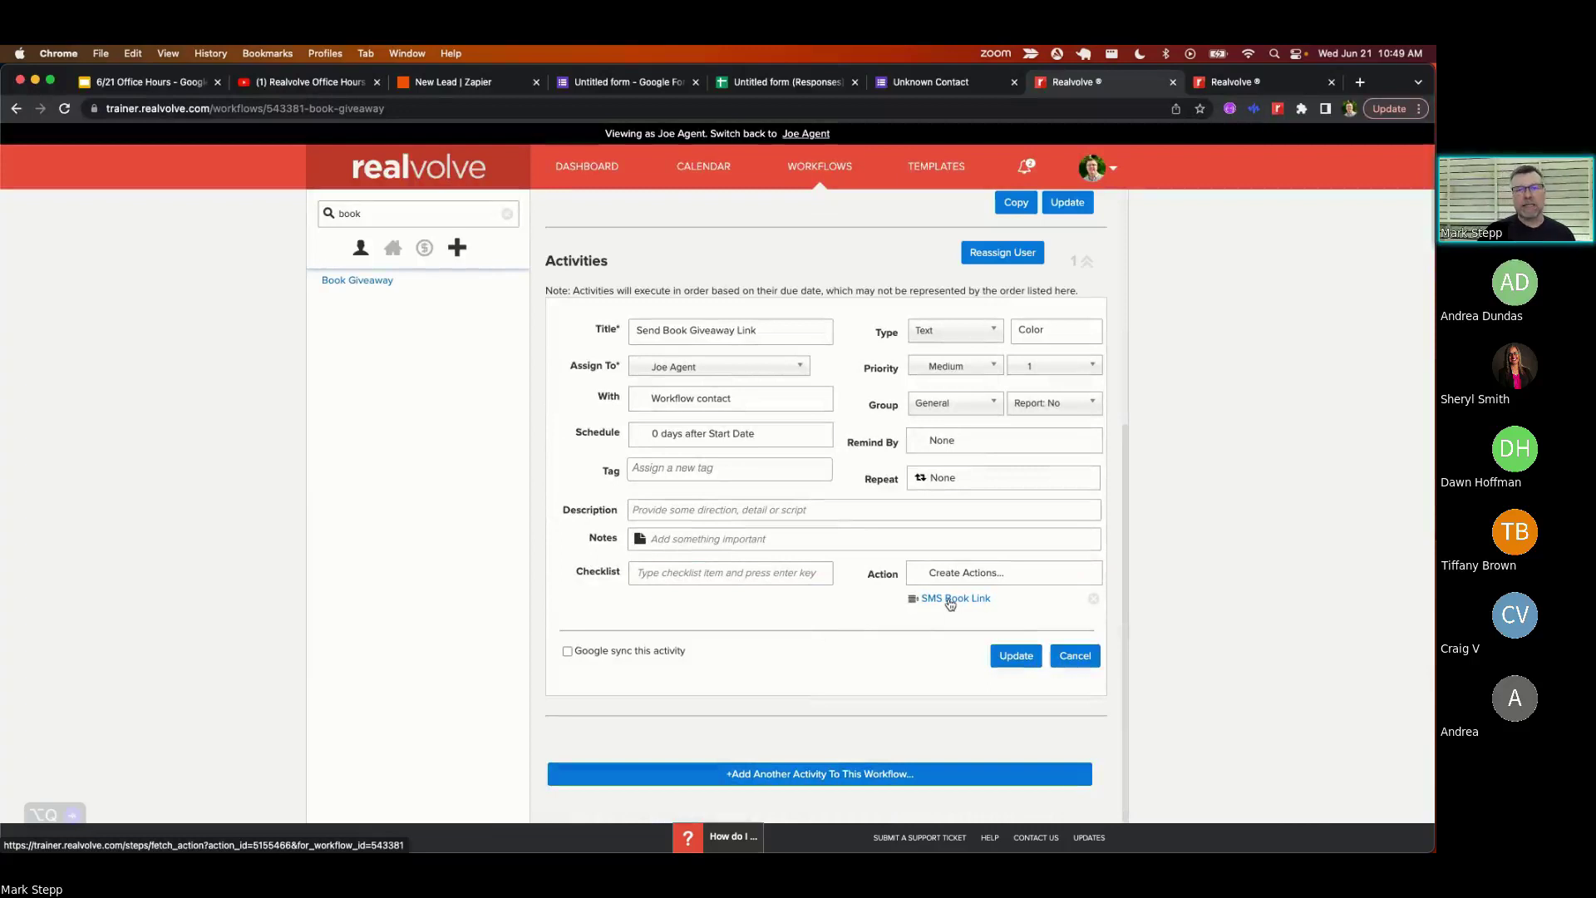
# - Open the SMS Book Link action's settings and review its 'Send immediately' timing options
pyautogui.click(951, 600)
pyautogui.scroll(-1, 811, 514)
pyautogui.scroll(-5, 811, 513)
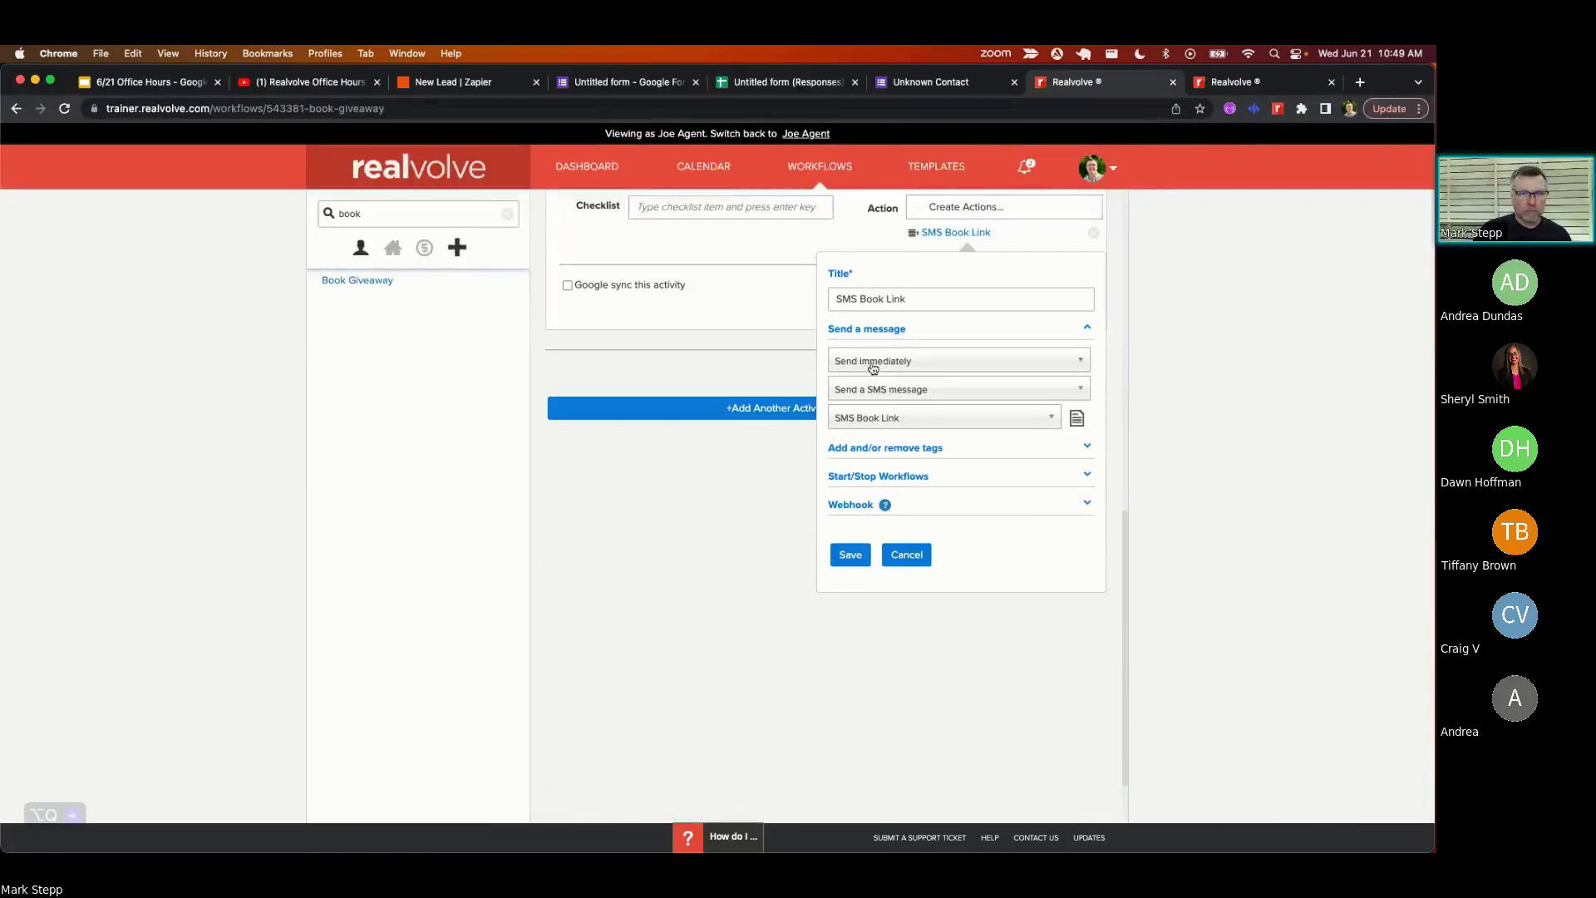
pyautogui.click(873, 368)
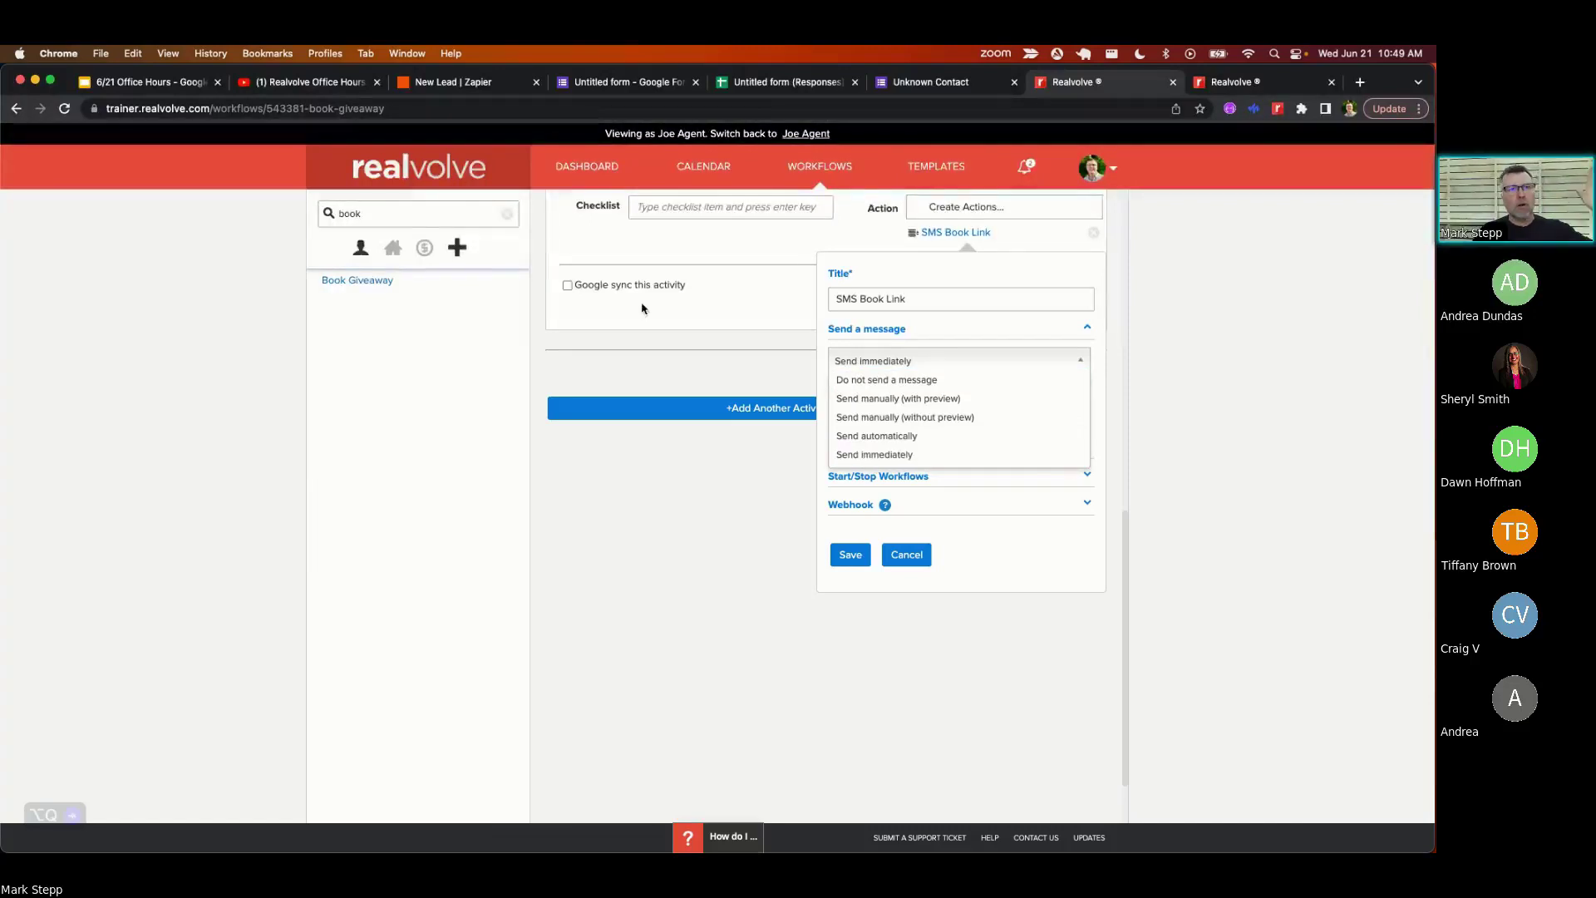
pyautogui.scroll(5, 707, 333)
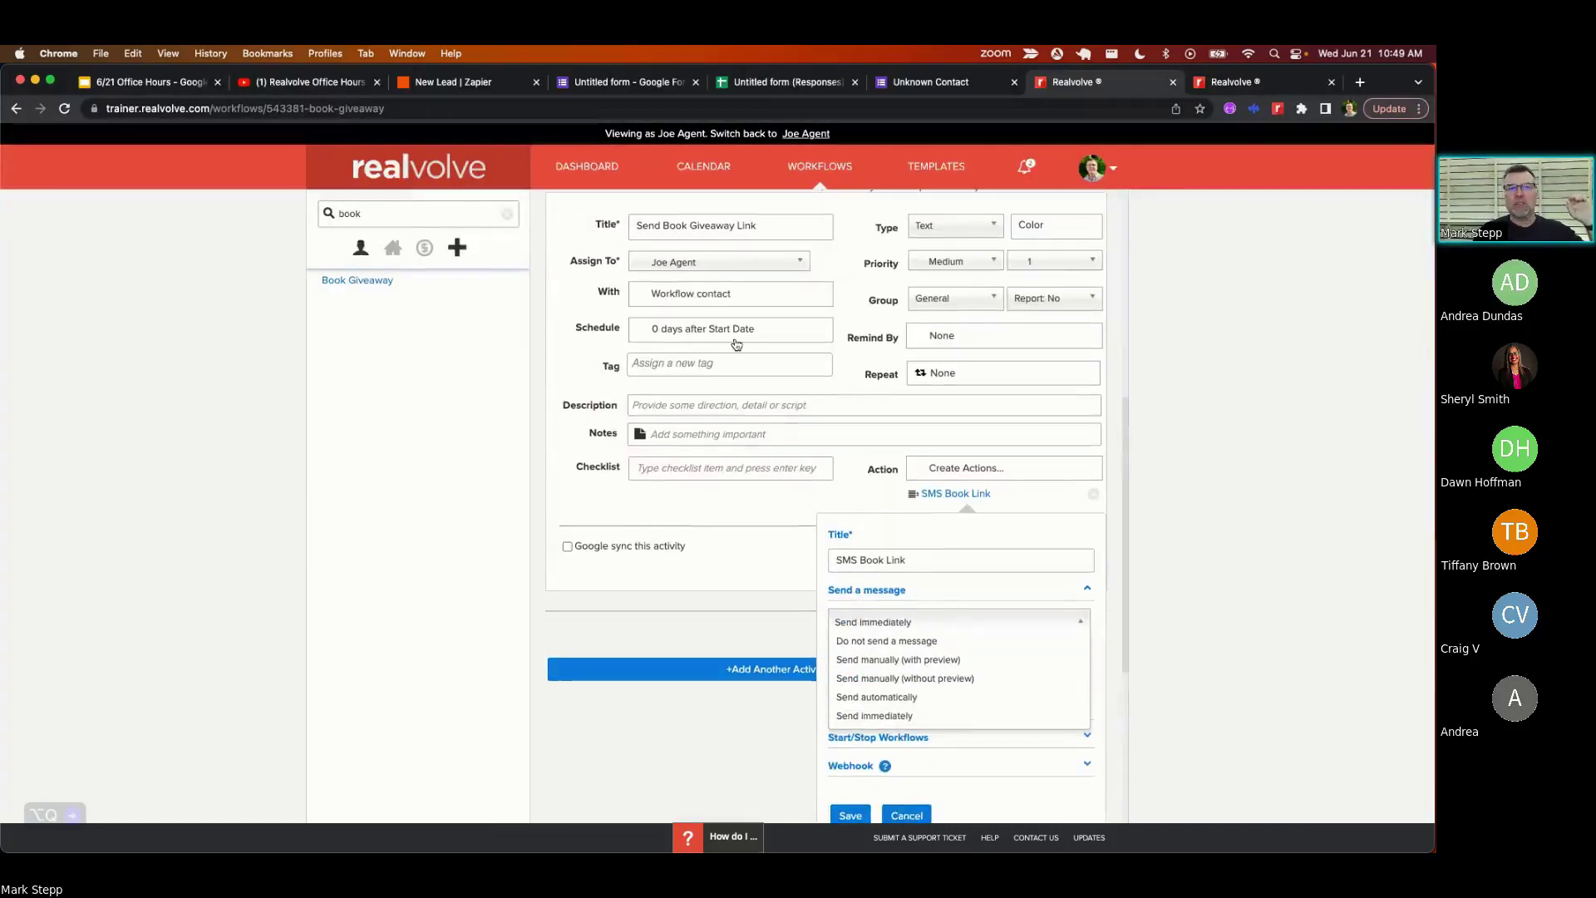
pyautogui.scroll(-6, 740, 345)
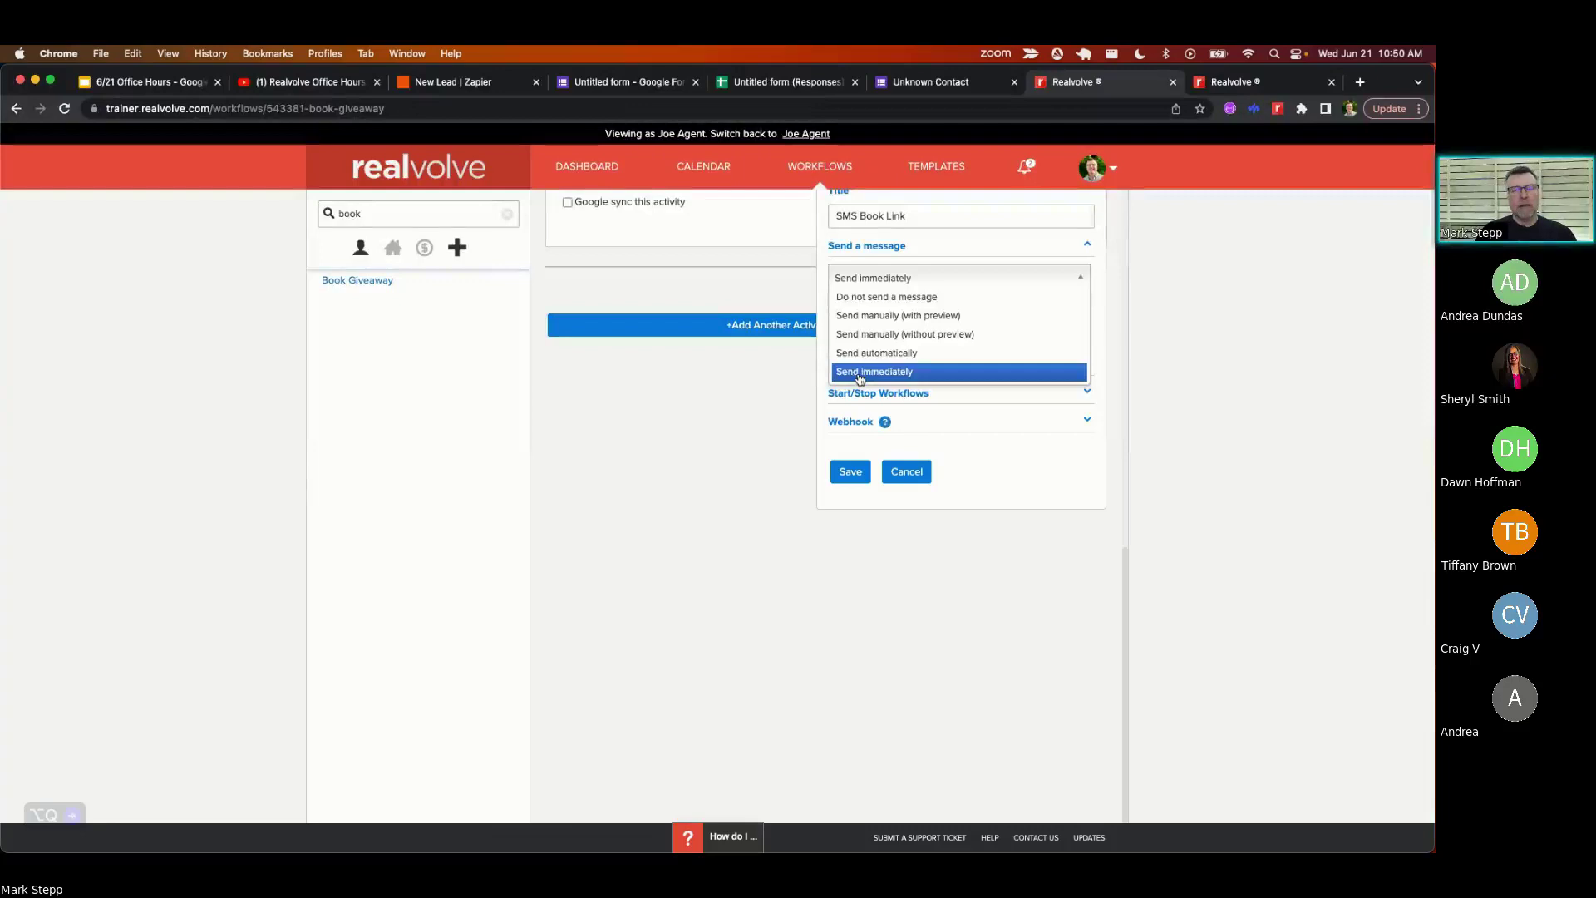
pyautogui.scroll(5, 649, 258)
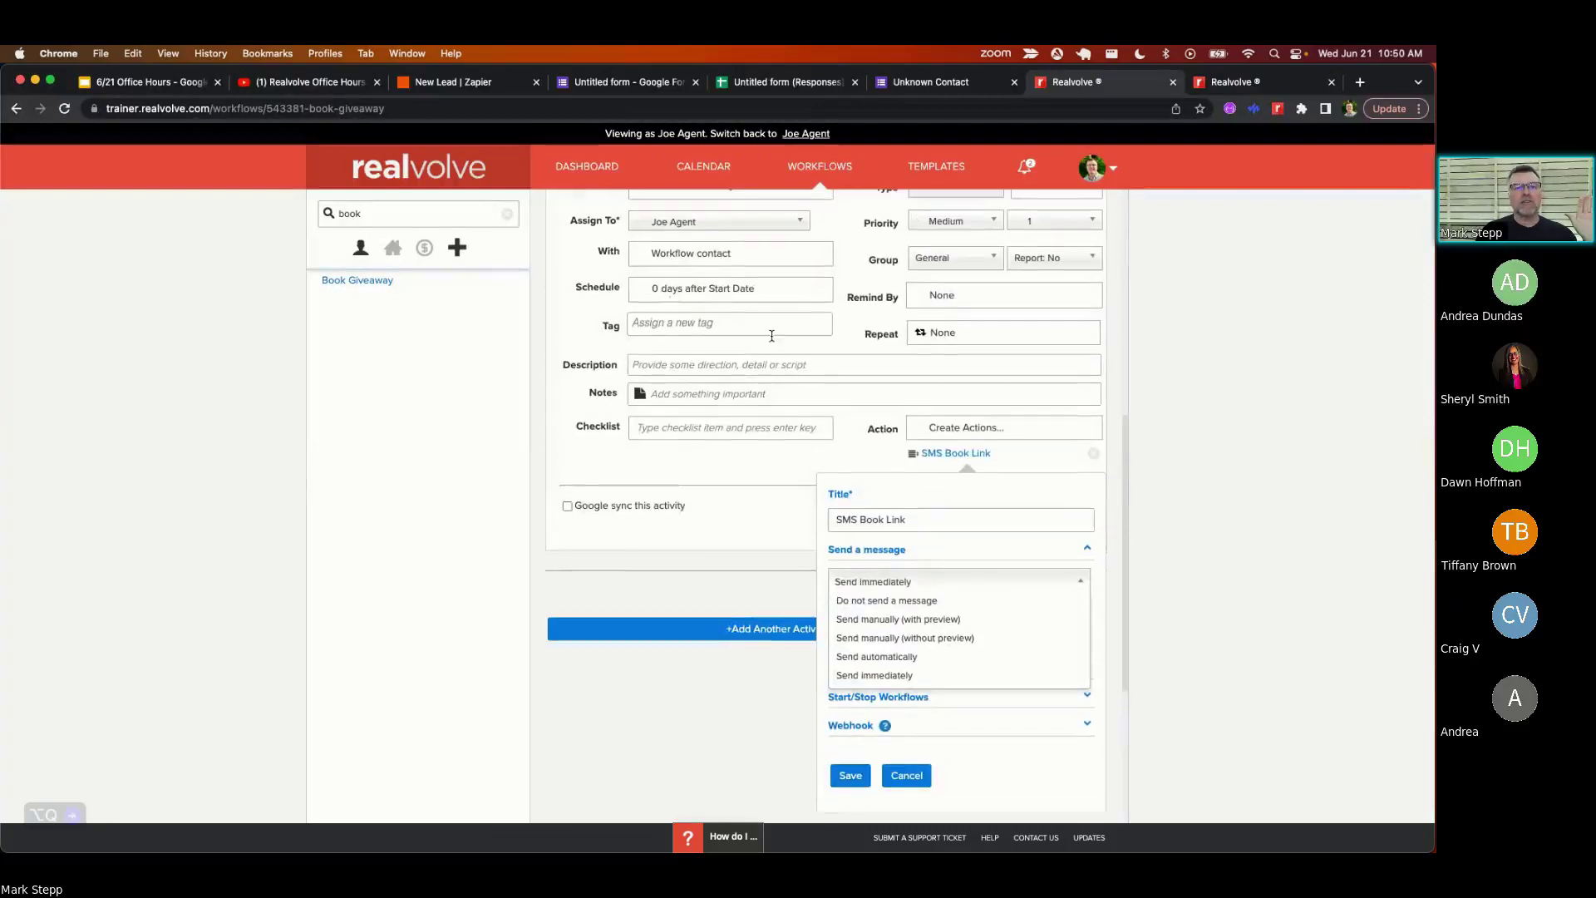
pyautogui.scroll(-2, 772, 335)
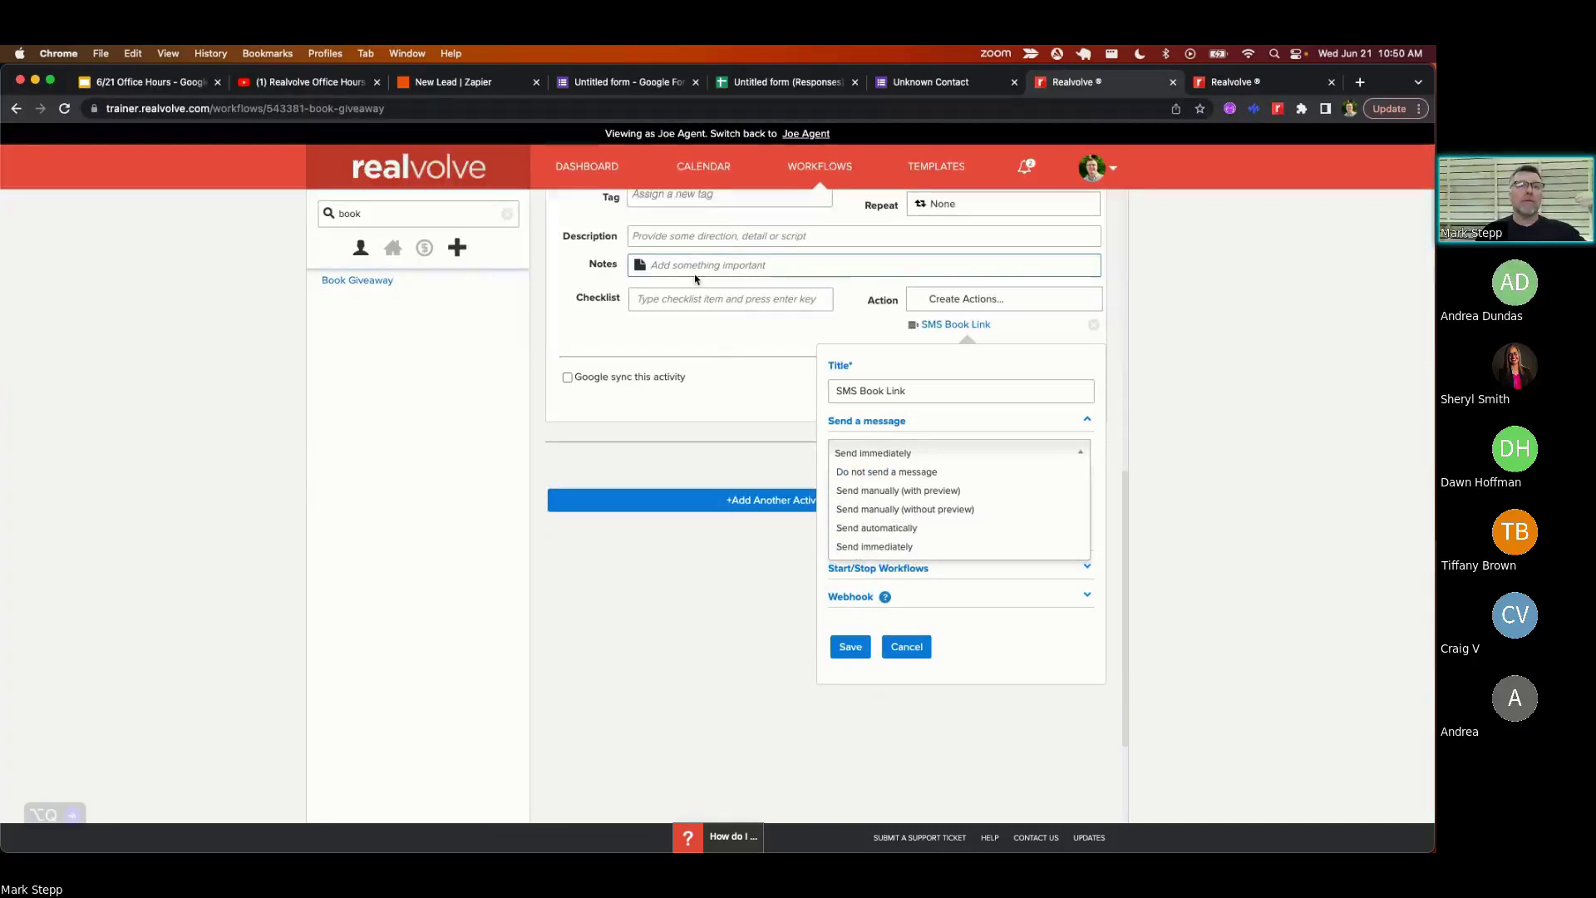
pyautogui.scroll(3, 722, 324)
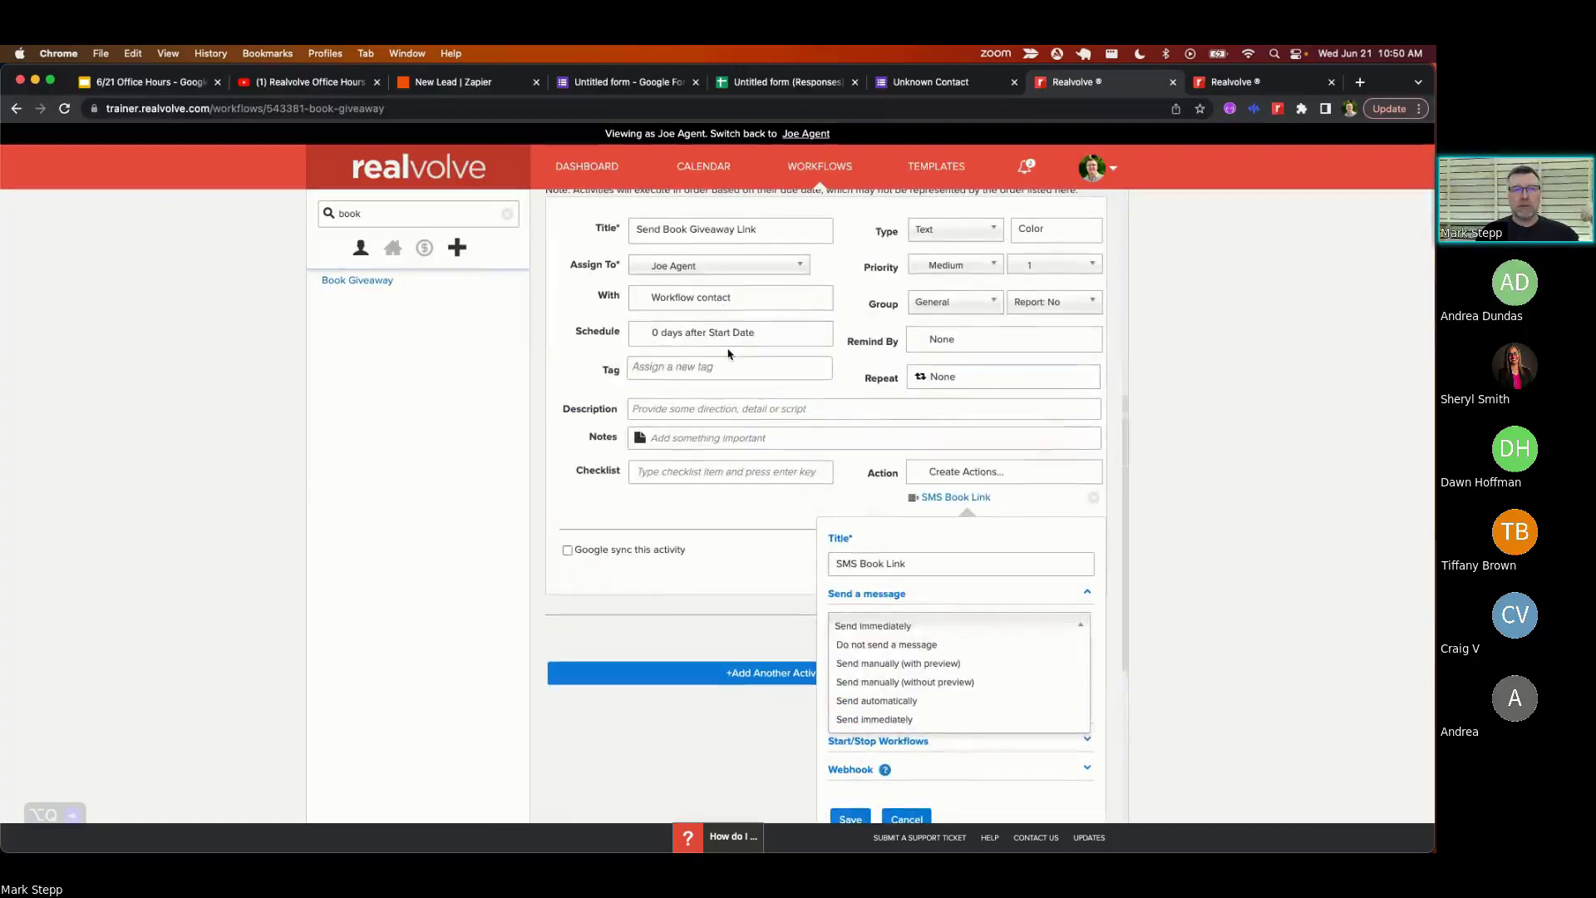
pyautogui.scroll(-1, 725, 339)
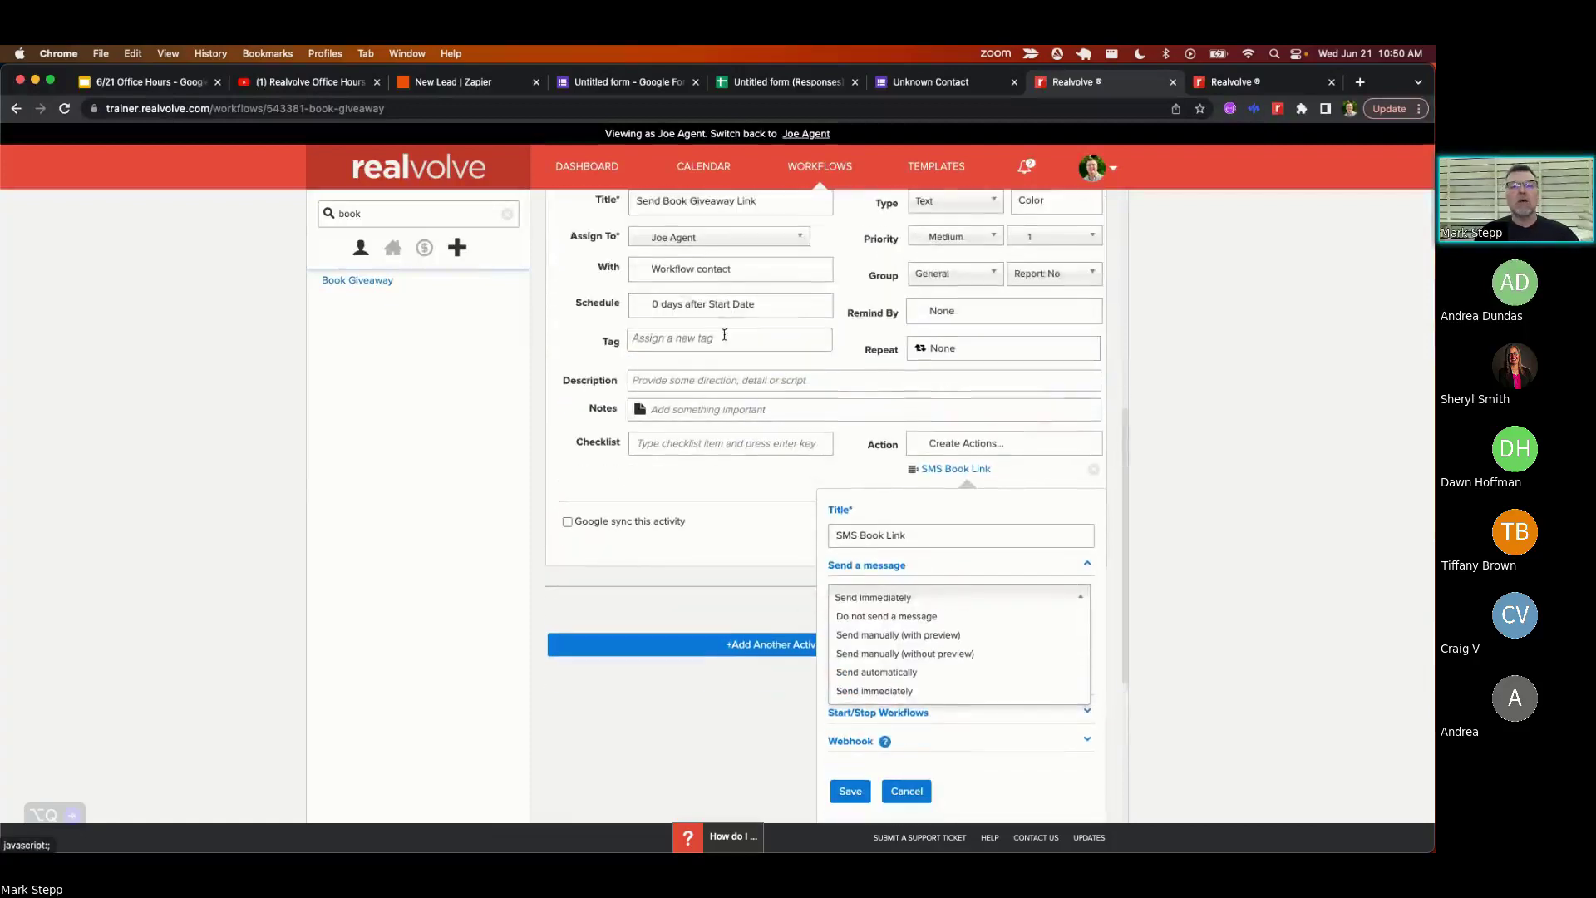
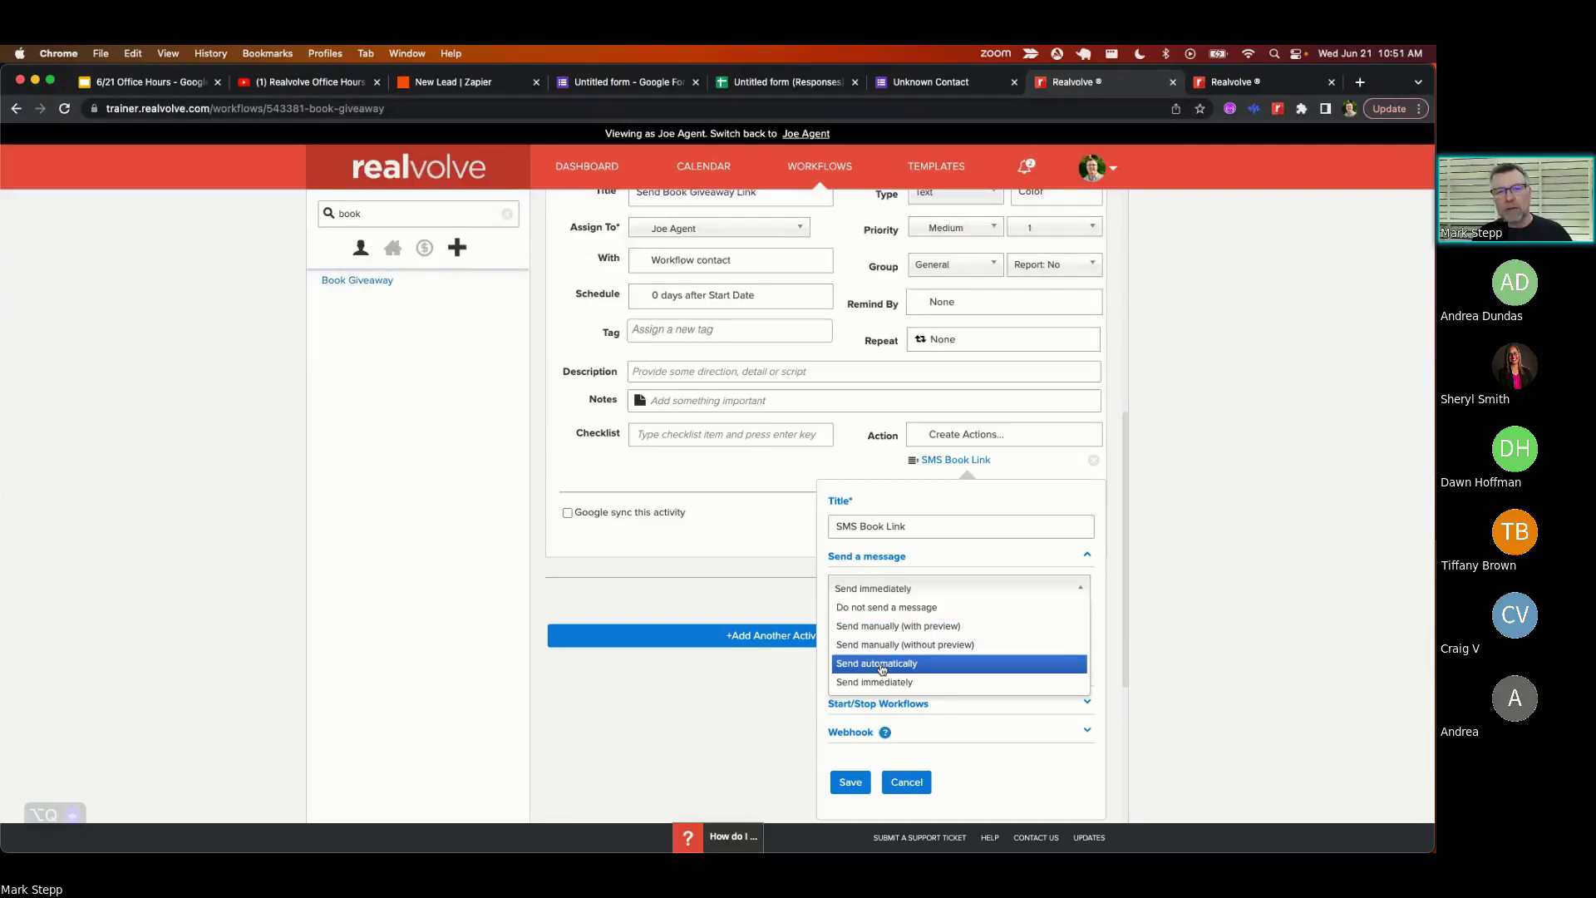
# - Keep the SMS Book Link action on Send immediately and close its settings popup
pyautogui.click(796, 671)
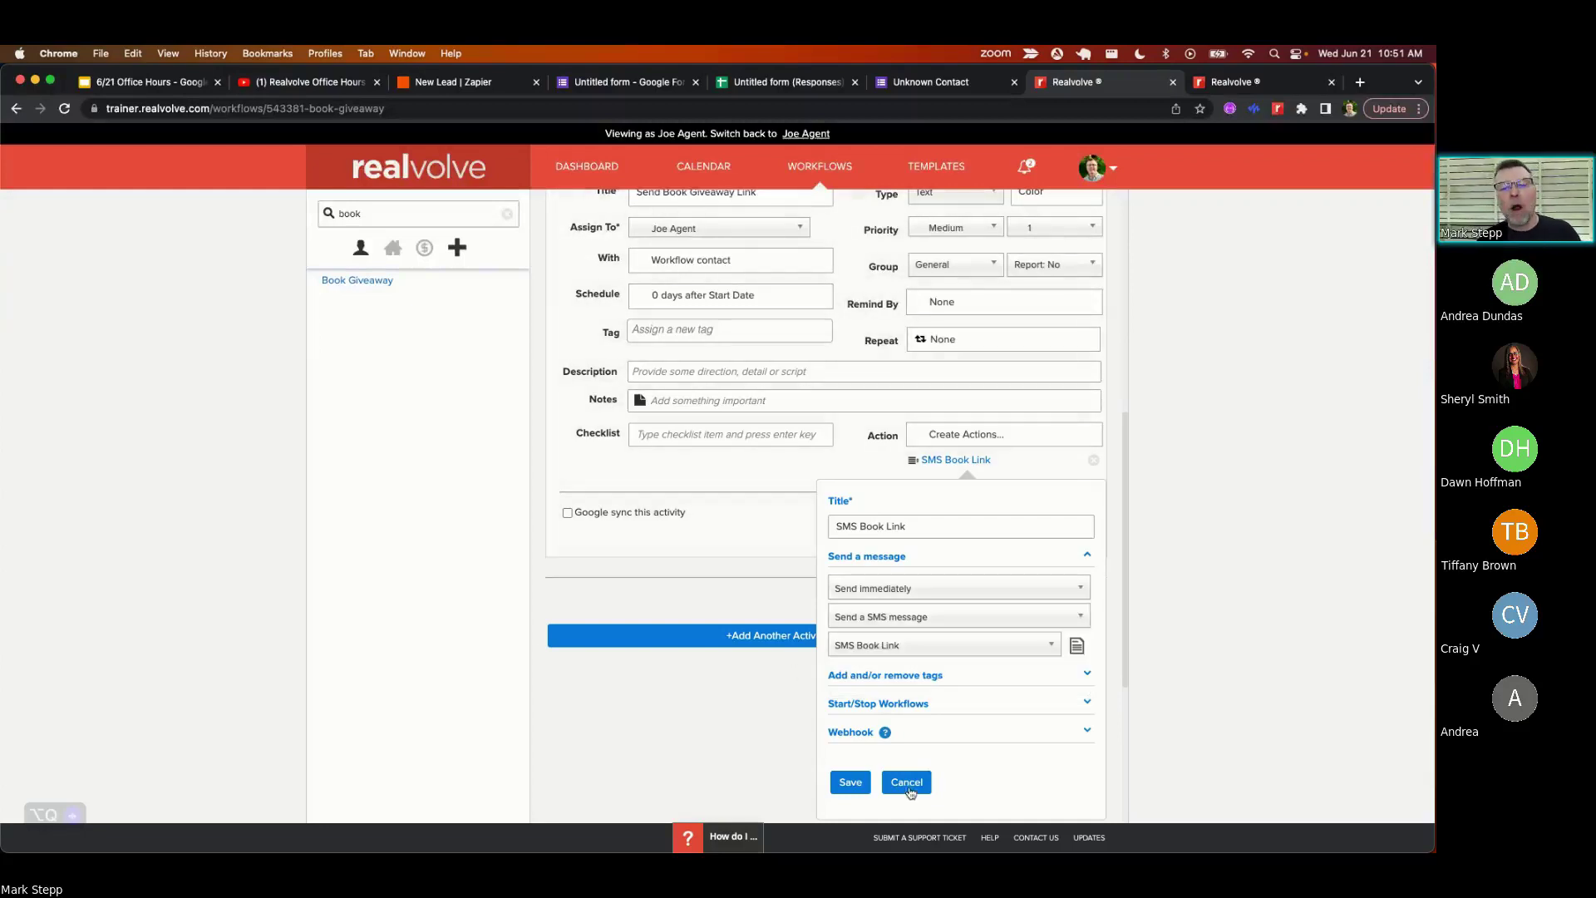
pyautogui.click(907, 785)
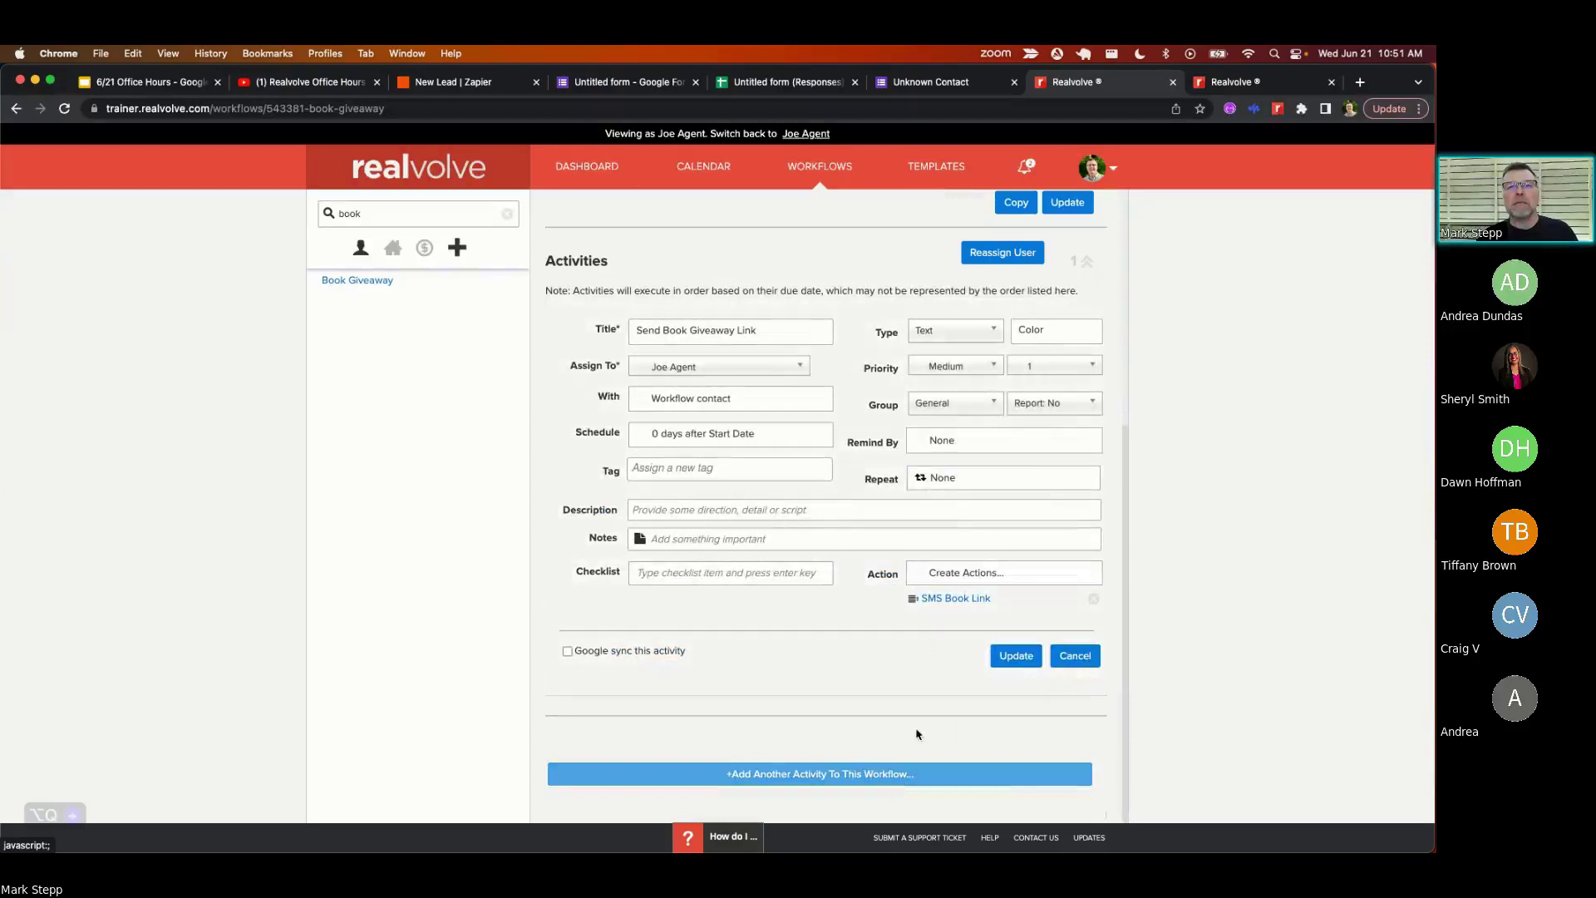
pyautogui.click(1114, 169)
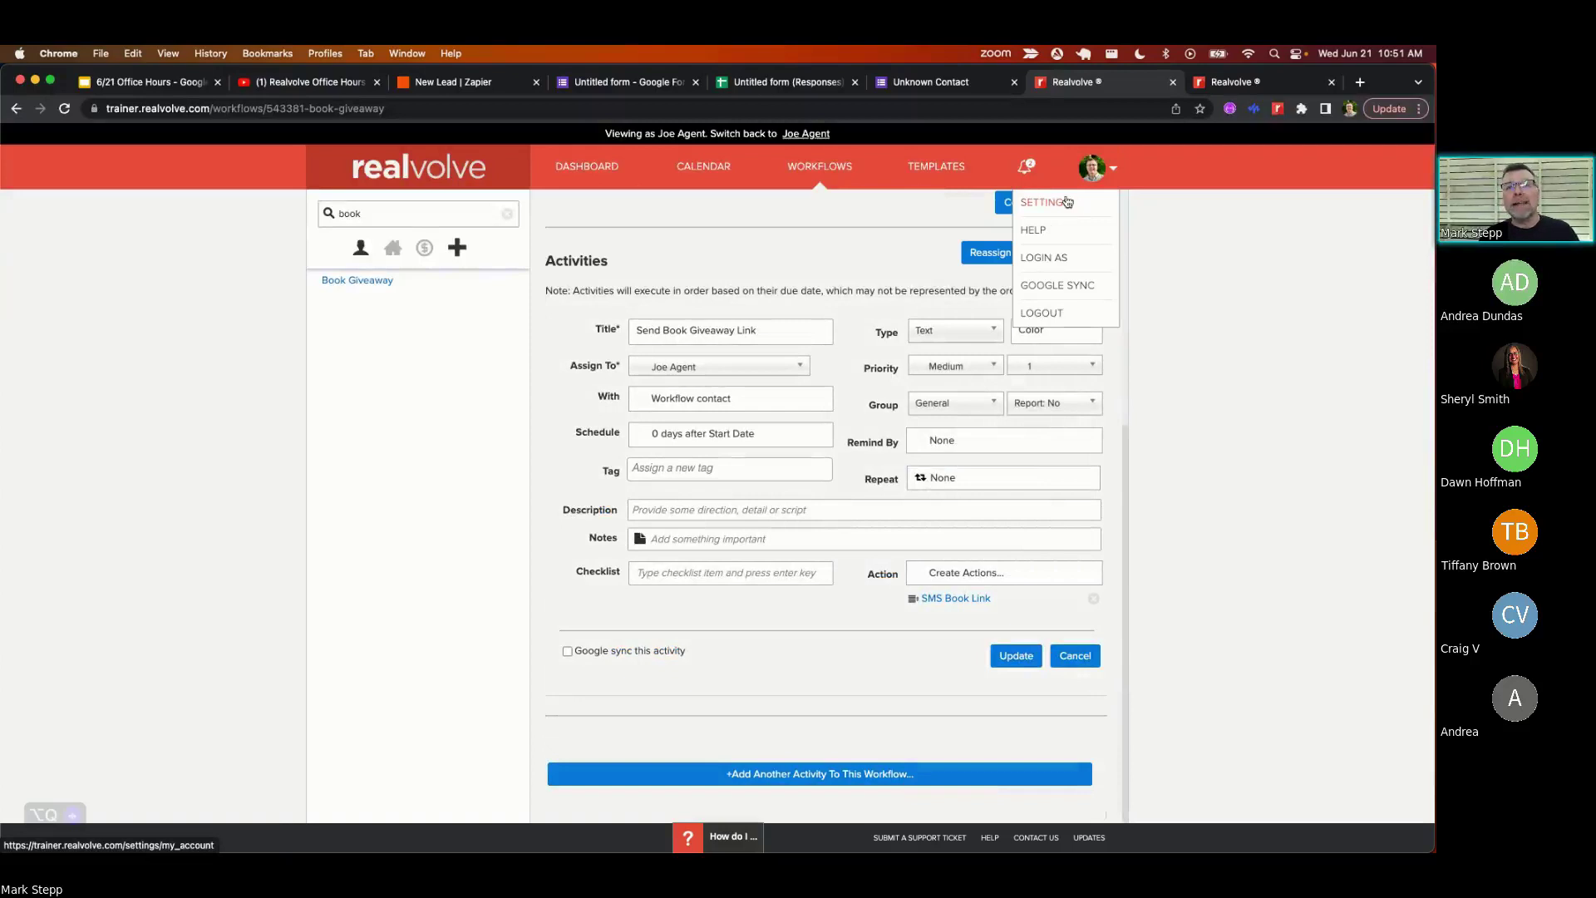
# - In the Emails settings, confirm auto-send is on and leave automated messages at 7:30am
pyautogui.click(1068, 202)
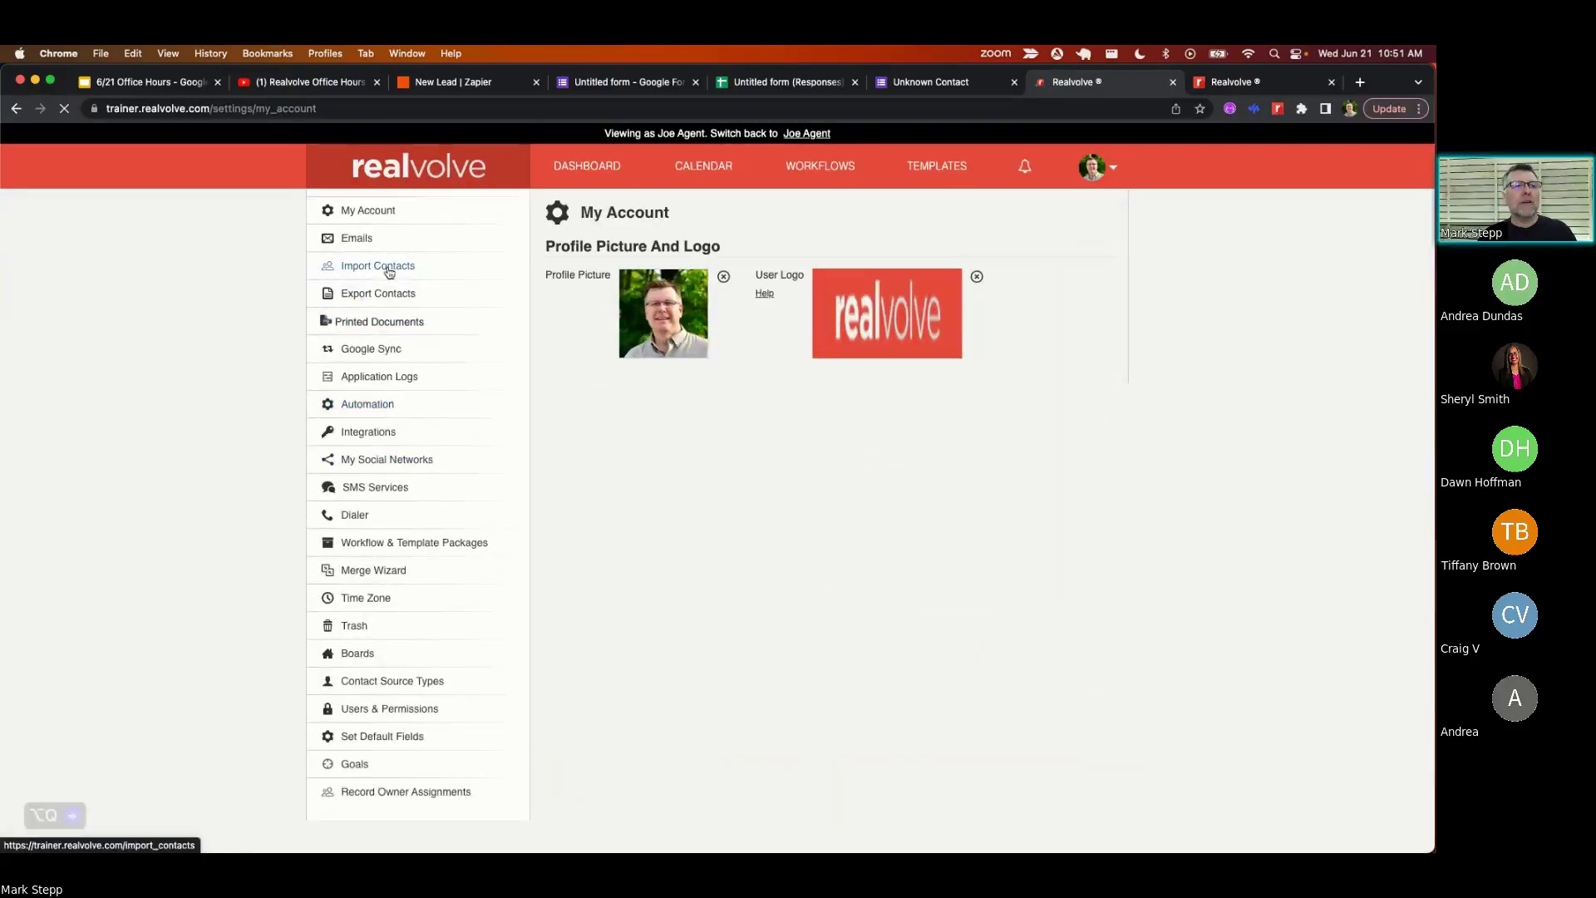
pyautogui.click(370, 241)
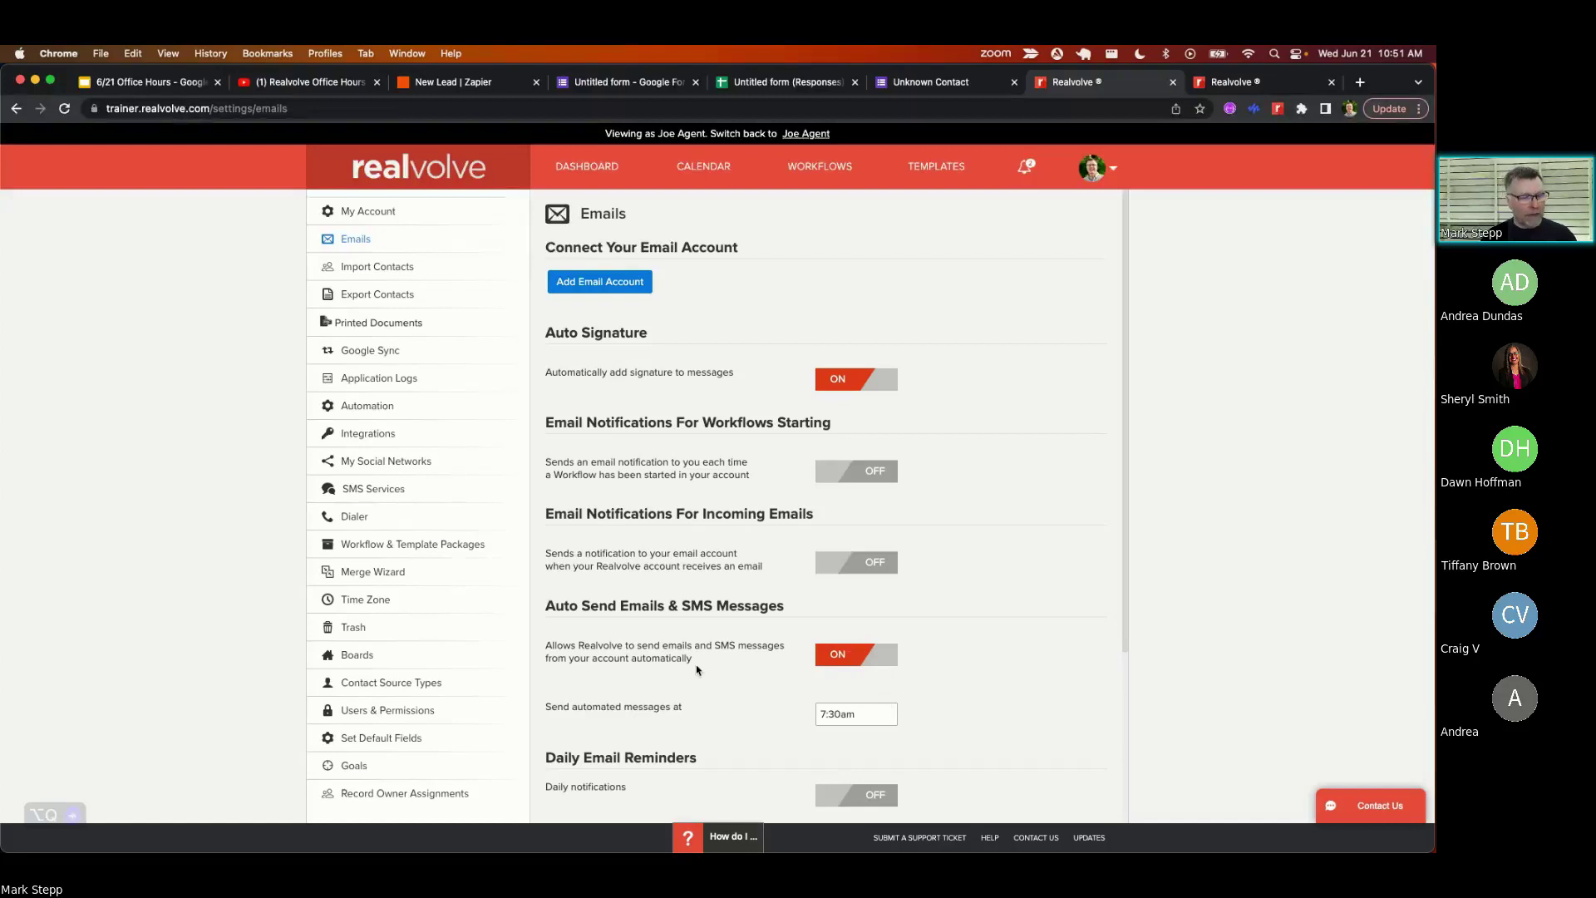
pyautogui.scroll(-1, 697, 669)
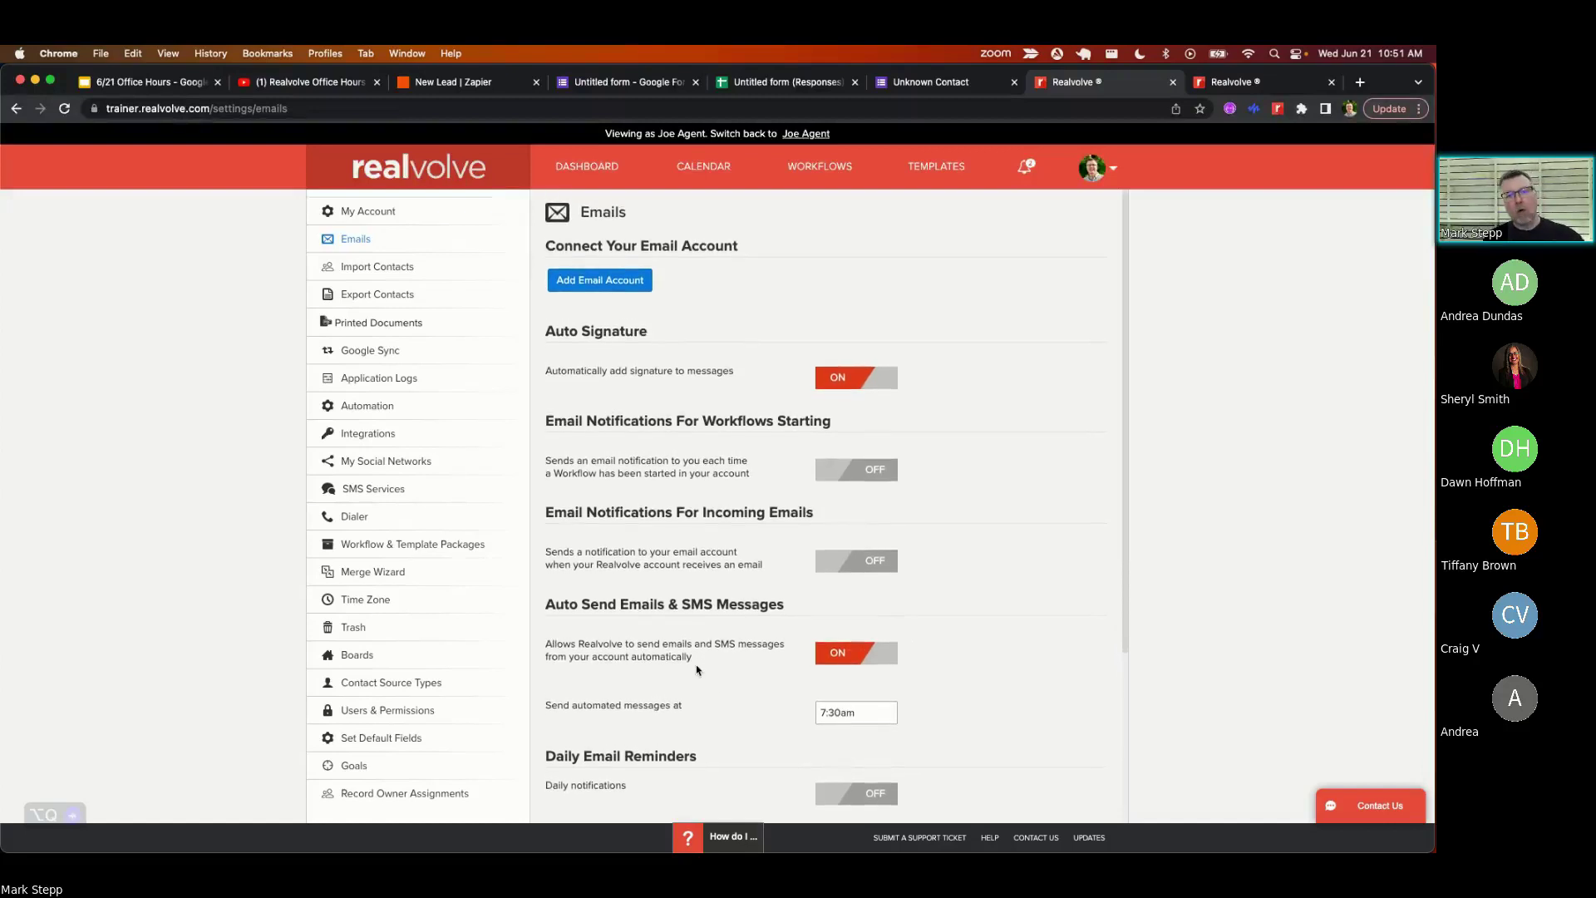
pyautogui.click(861, 711)
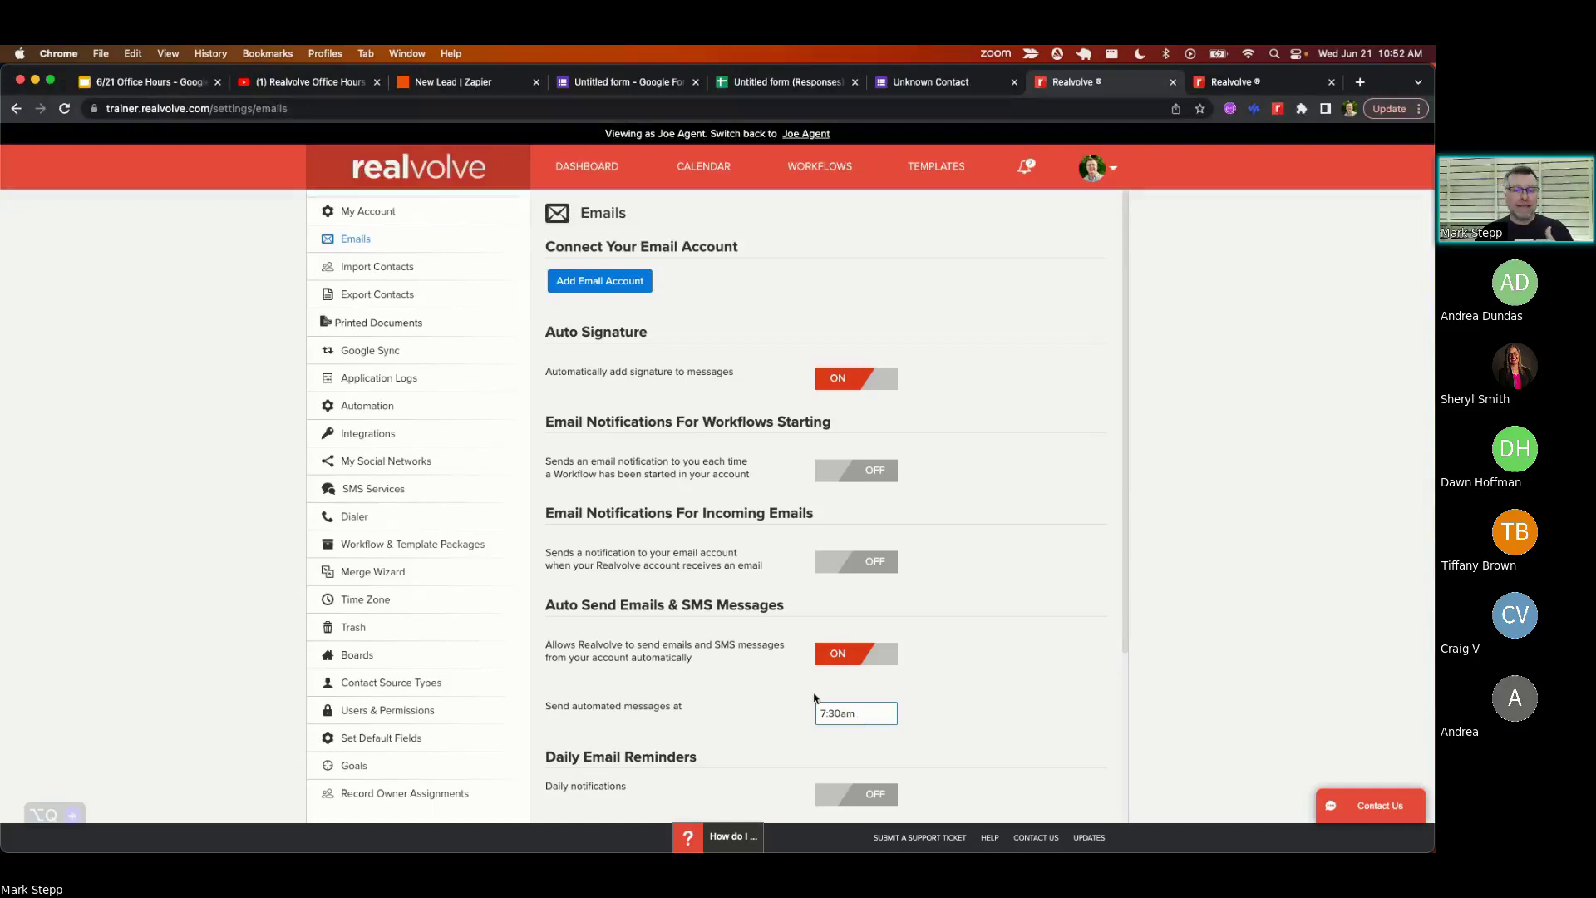
pyautogui.click(781, 704)
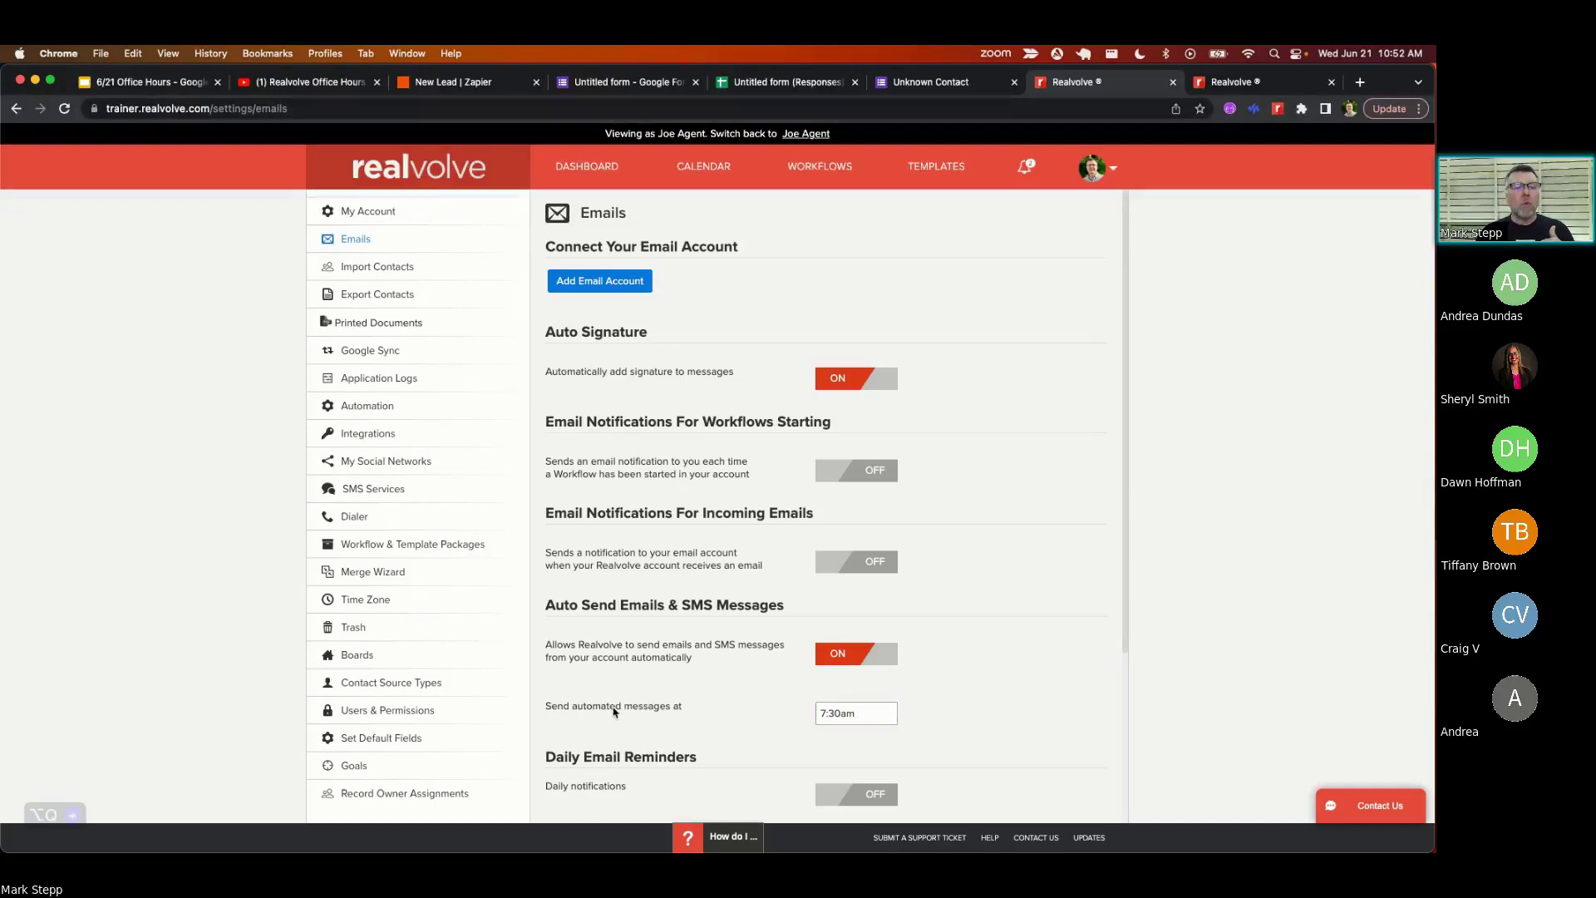
pyautogui.click(821, 713)
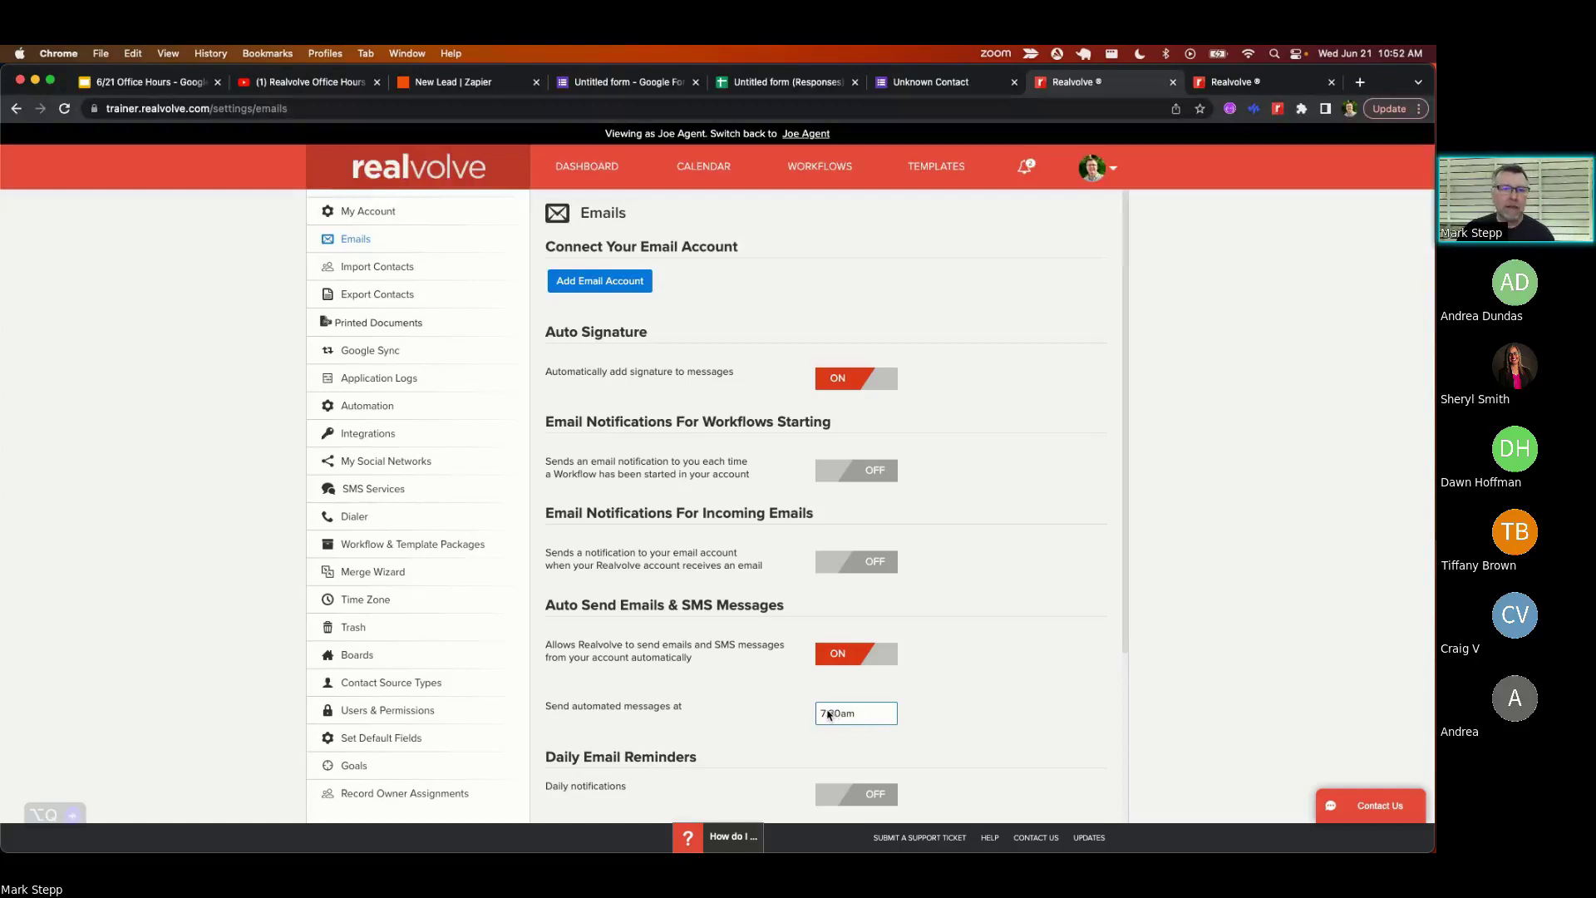
pyautogui.click(703, 628)
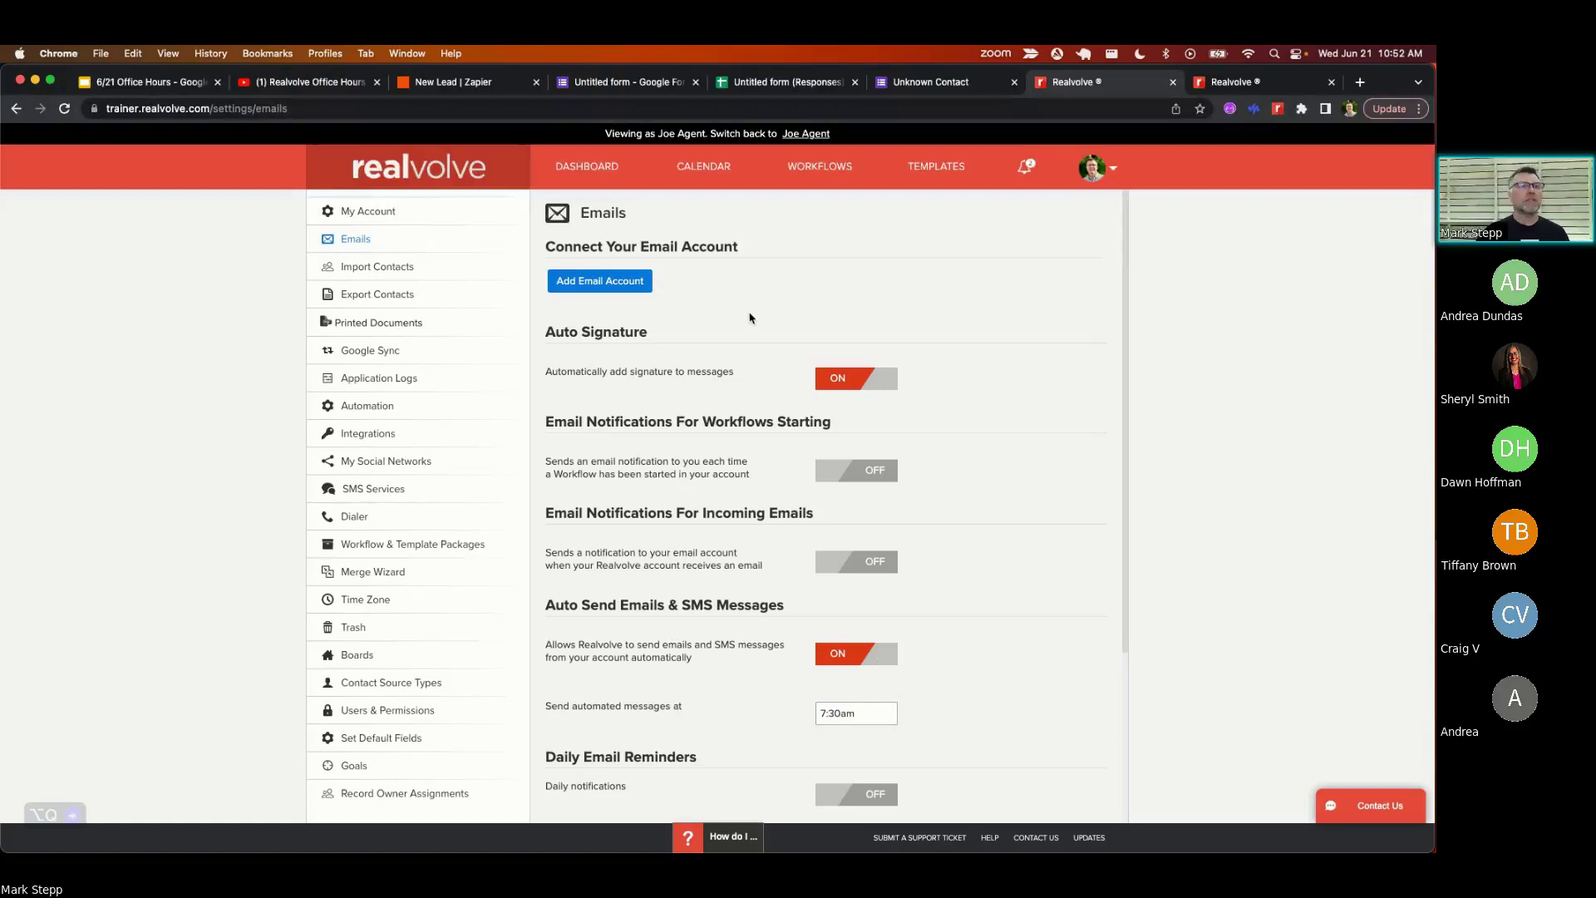
# - Back in the 6/21 Office Hours deck, move from slide 10 to slide 11 on automatic text reminders
pyautogui.click(186, 88)
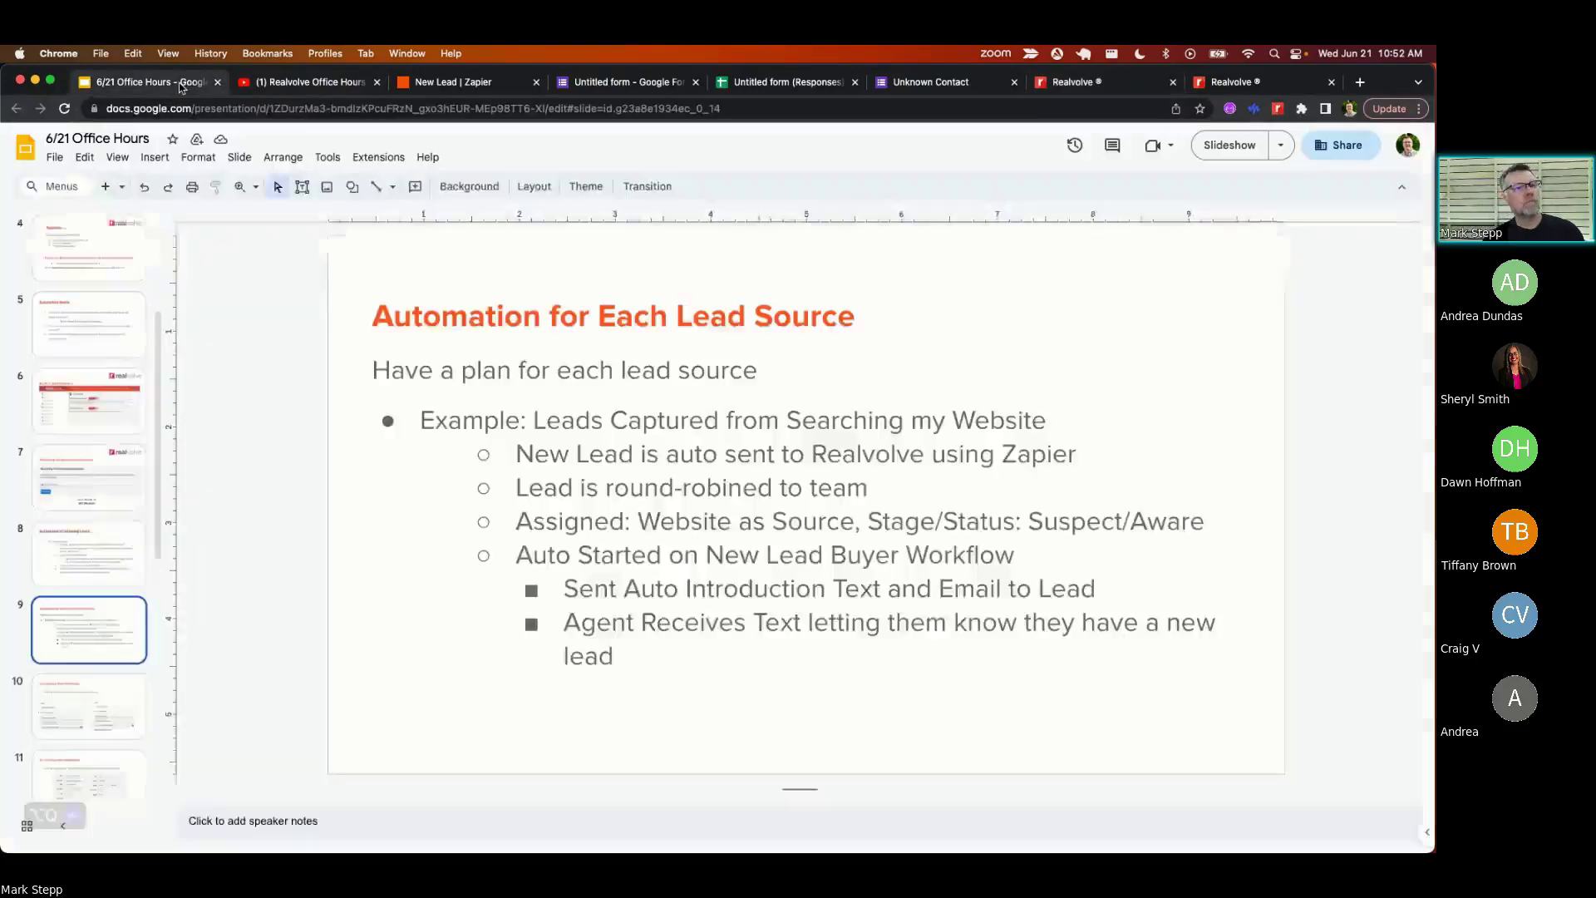
pyautogui.click(92, 703)
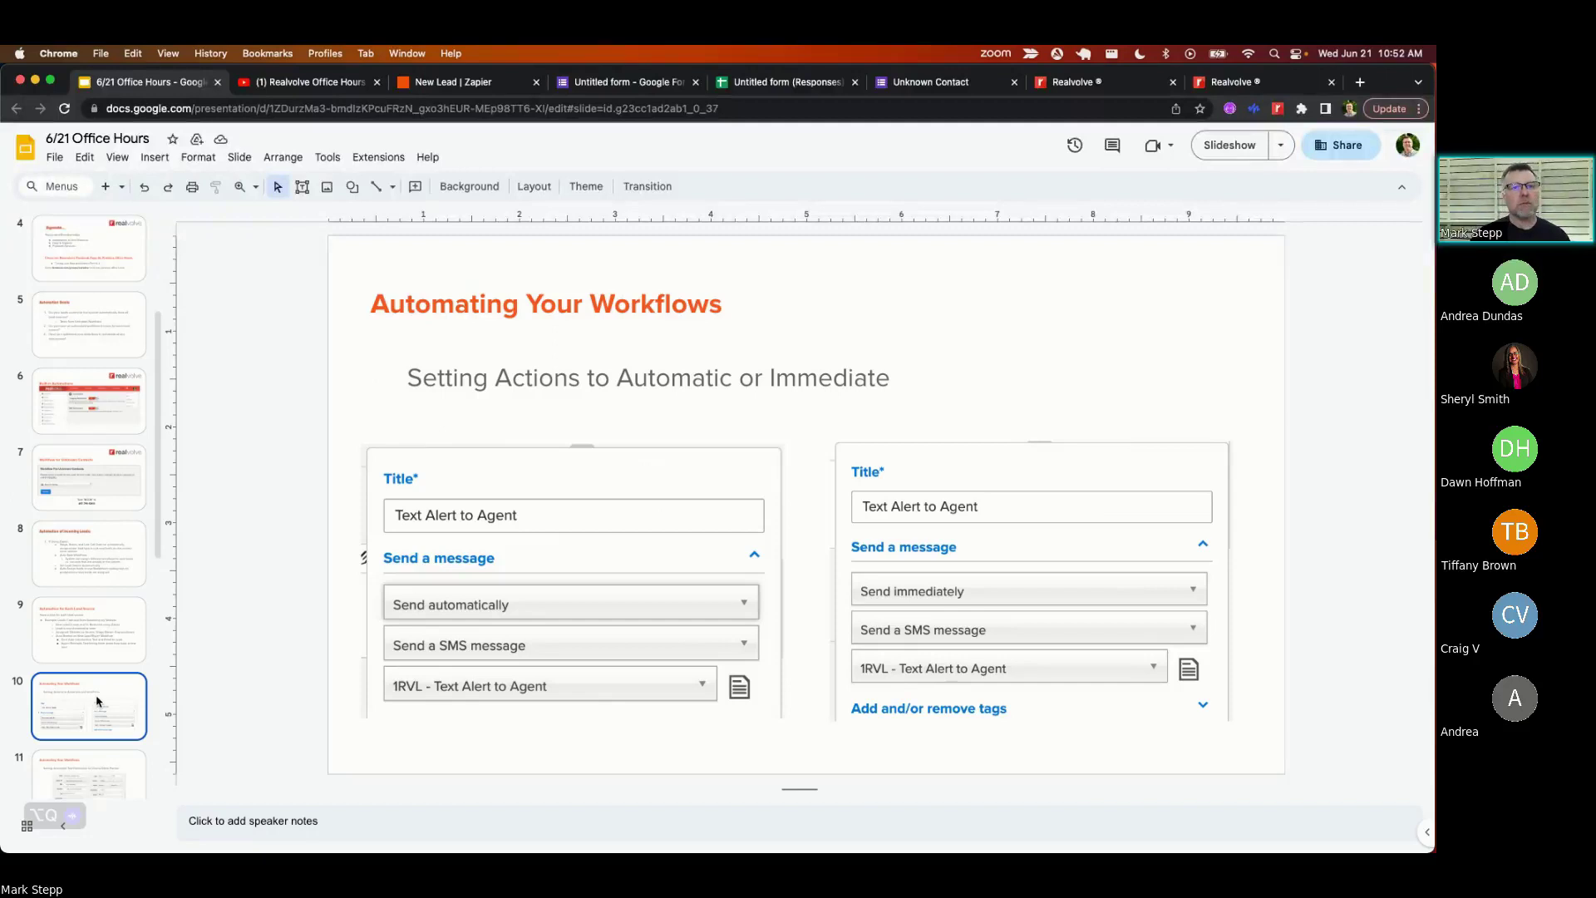
pyautogui.scroll(-2, 95, 723)
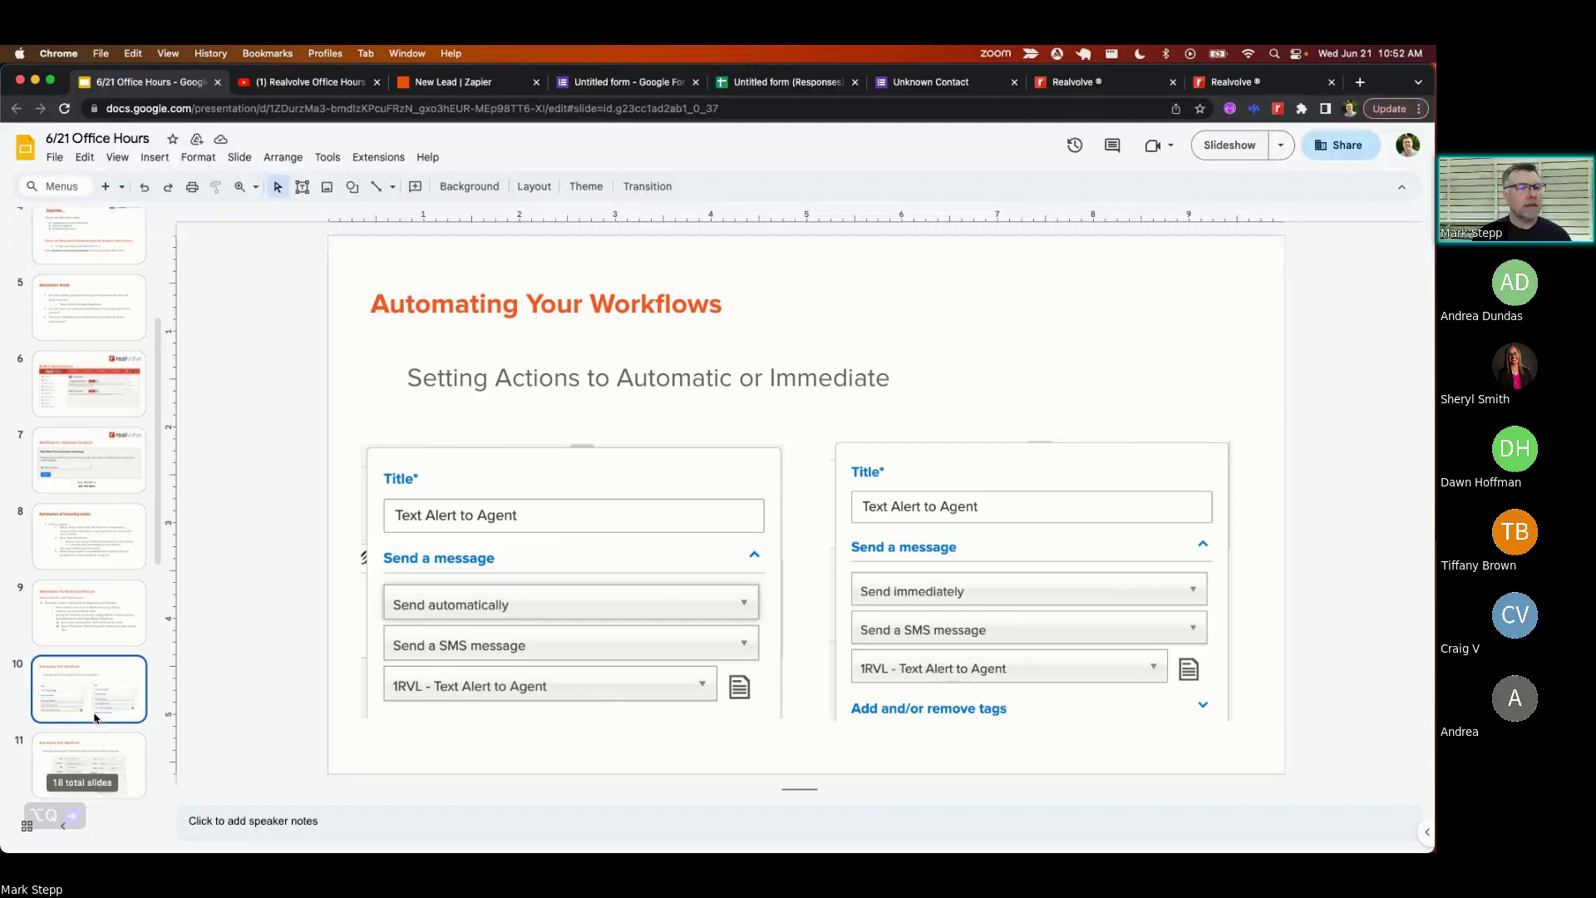
pyautogui.click(86, 682)
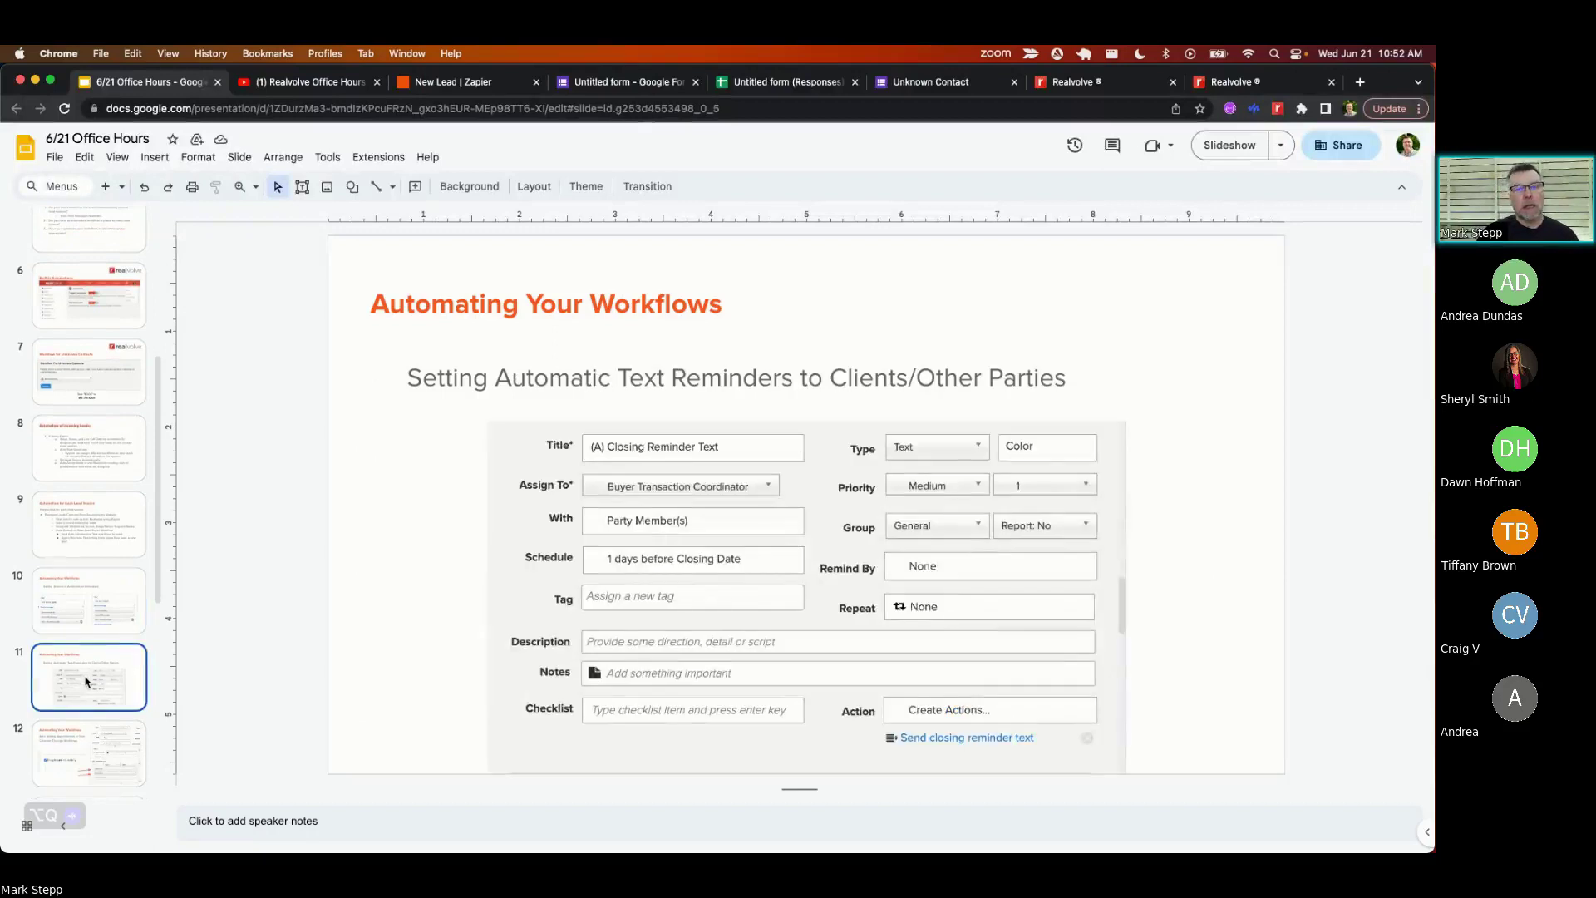